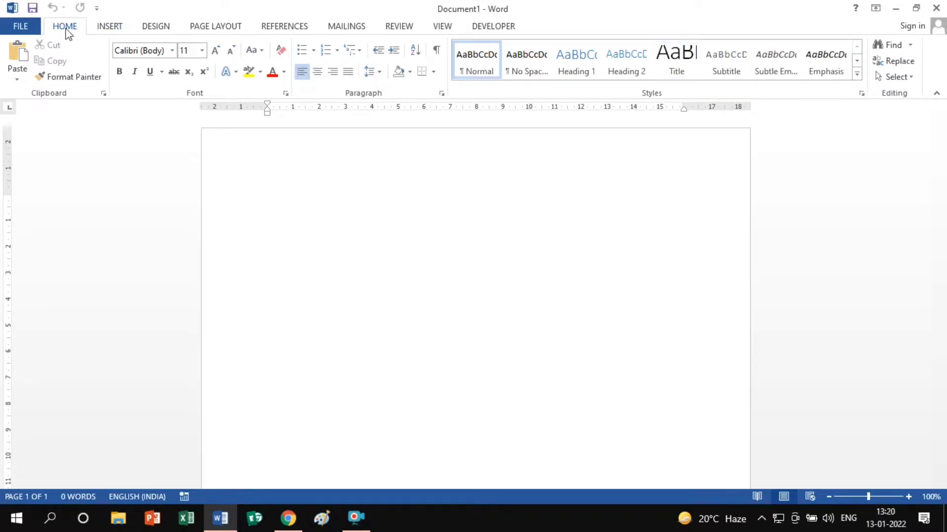
click(30, 27)
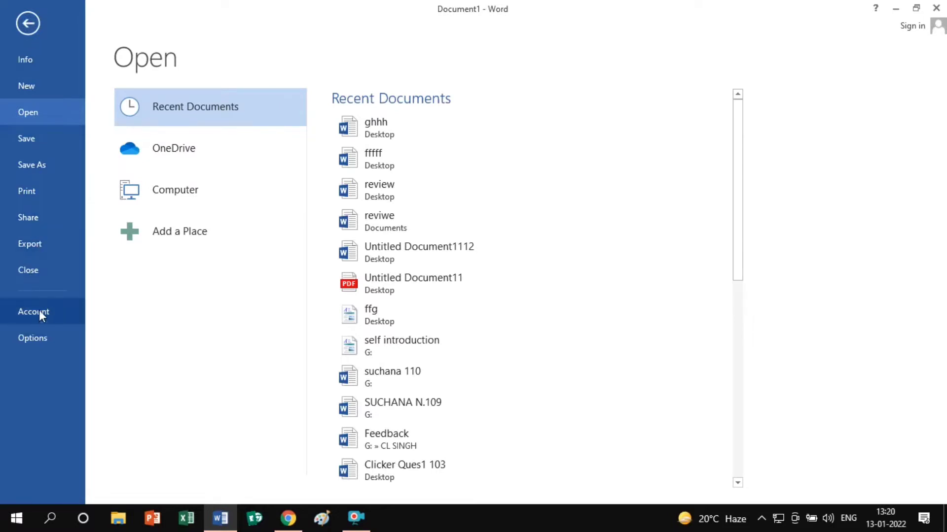
click(28, 20)
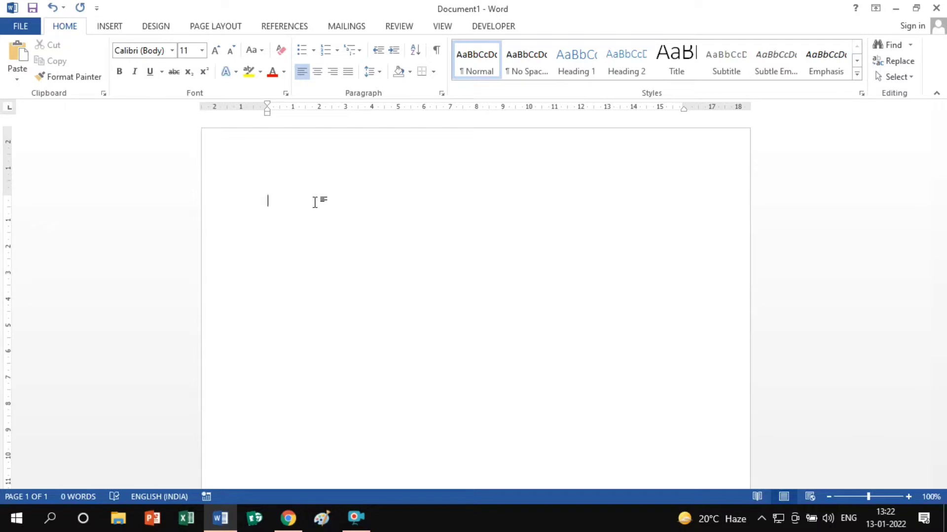
- Write "Genius knowledge forever" and "Basic knowledge computer" on two separate lines in the blank document
text(genius knowledge forever)
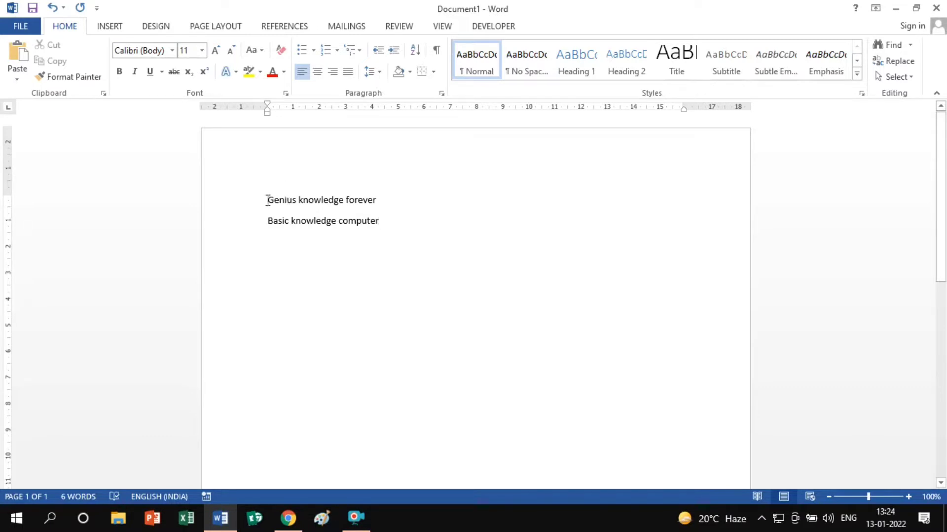
- Cut the "Genius knowledge forever" line and paste it below "Basic knowledge computer", leaving one blank line between them
drag(267, 200, 371, 213)
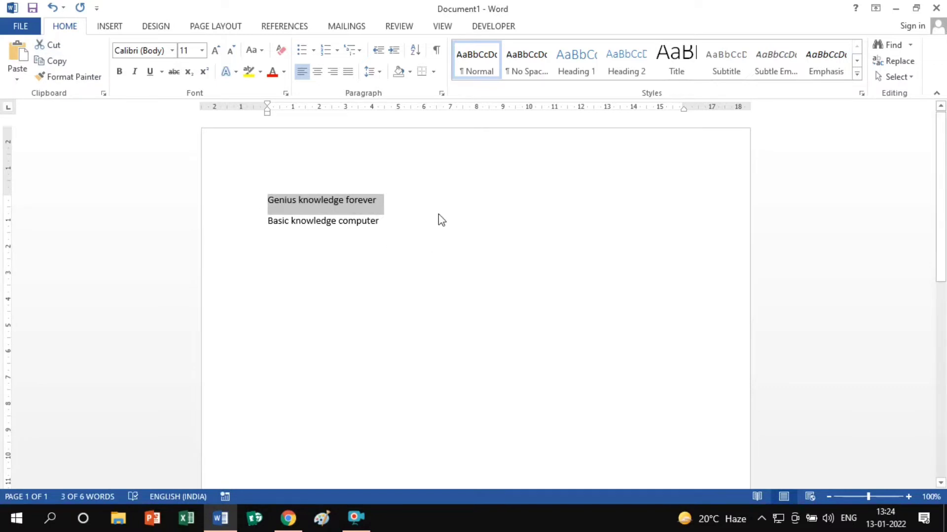
click(403, 199)
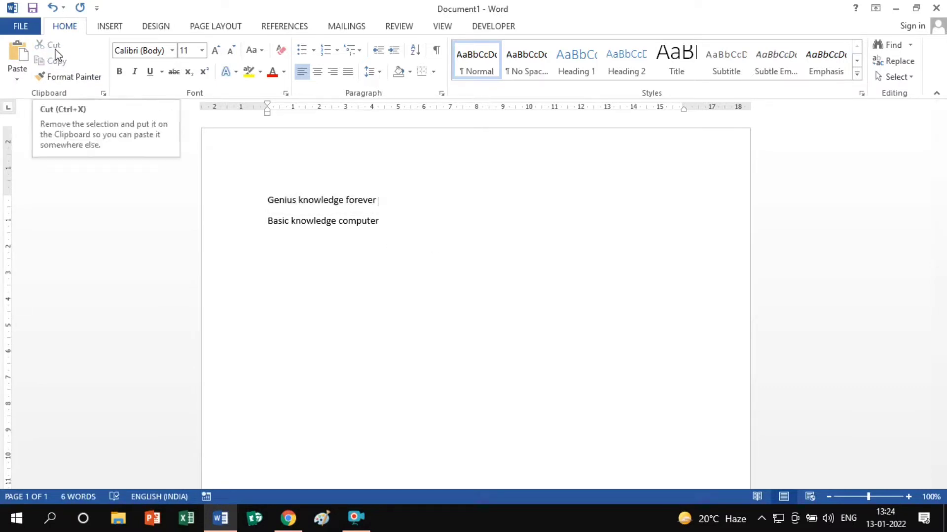
drag(268, 200, 372, 205)
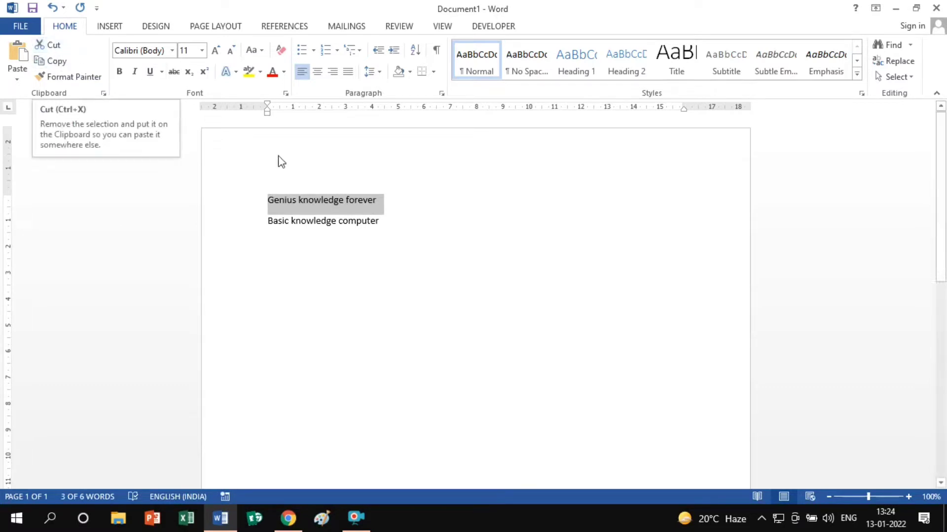
click(53, 46)
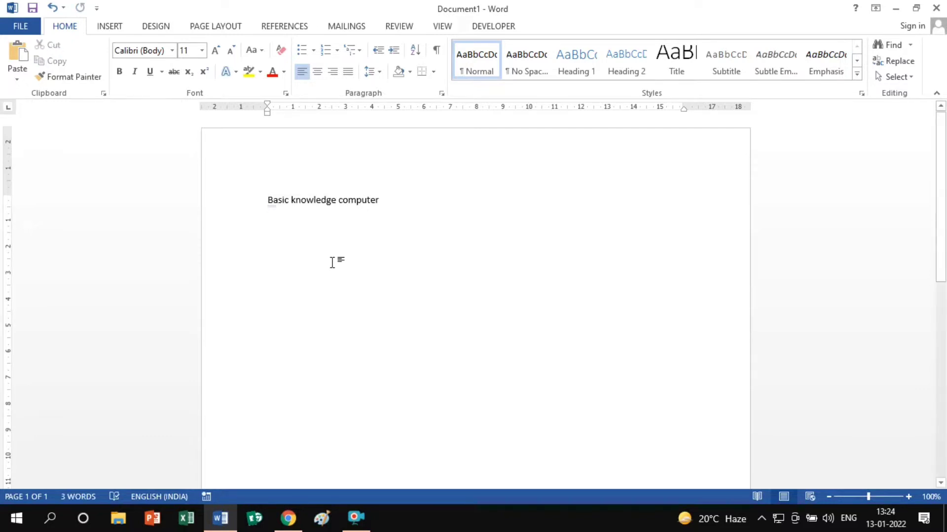
click(416, 205)
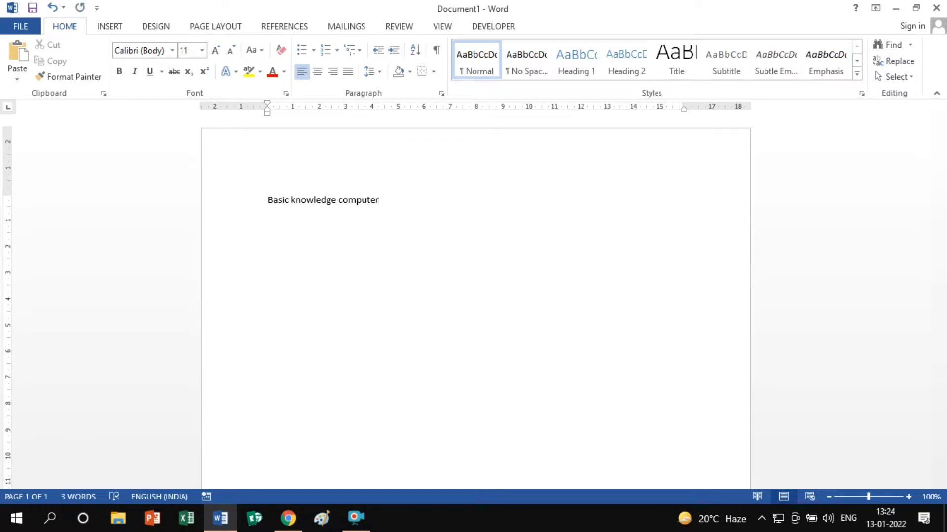
key(Return)
key(Return)
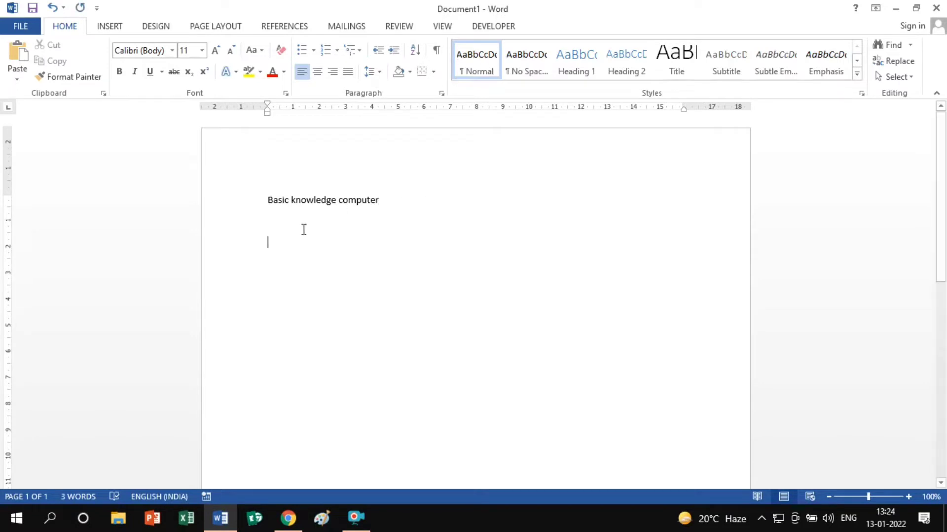
click(17, 59)
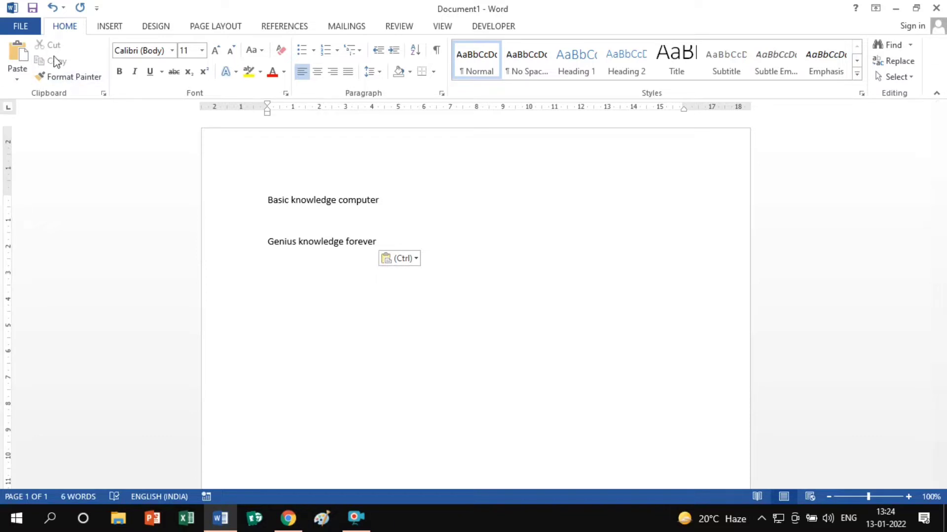
- Copy the "Basic knowledge computer" line and paste it on a new line under "Genius knowledge forever"
click(261, 201)
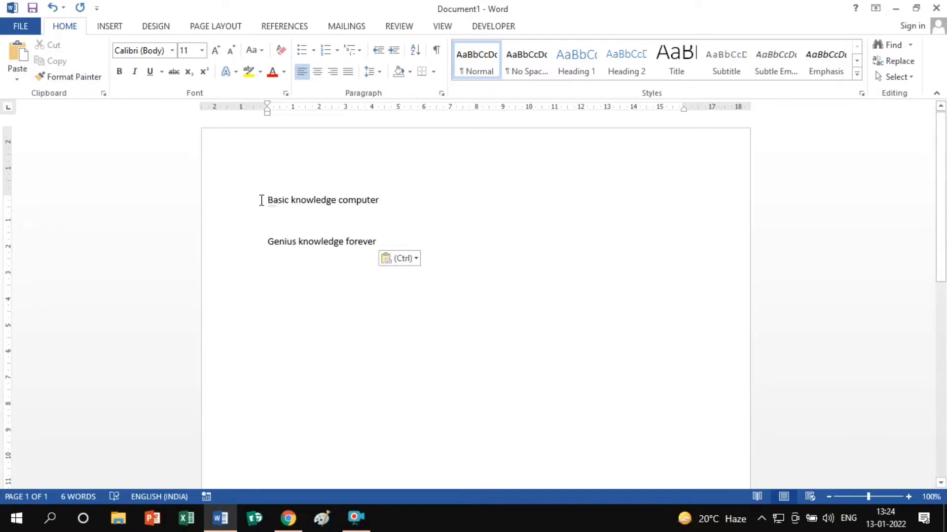
drag(267, 200, 369, 207)
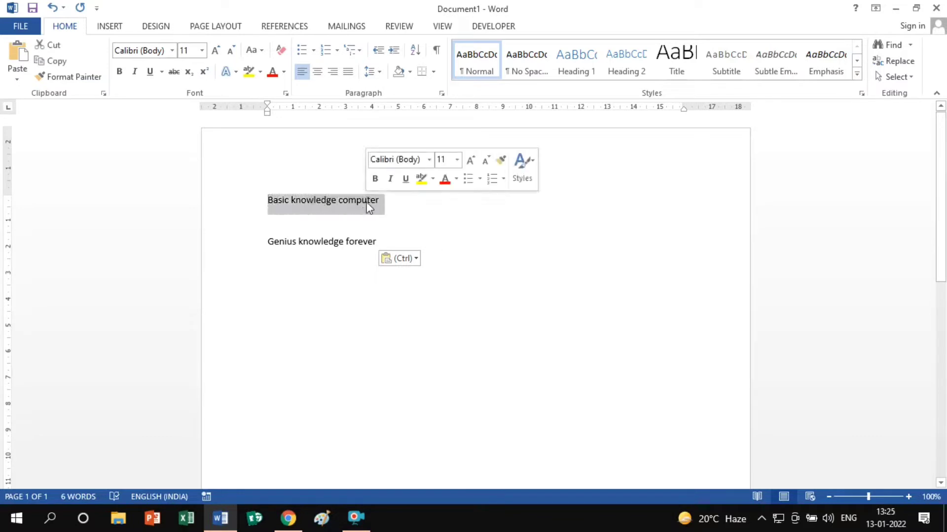
click(56, 63)
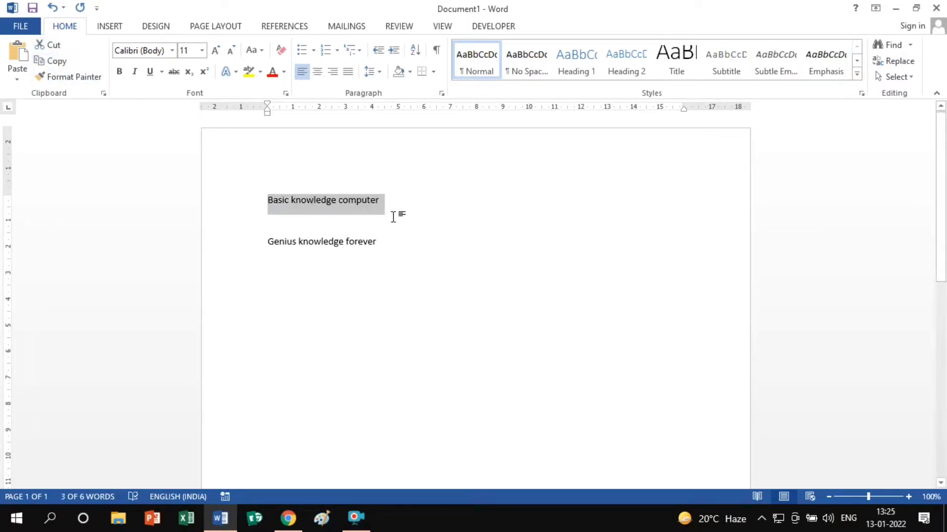
click(405, 243)
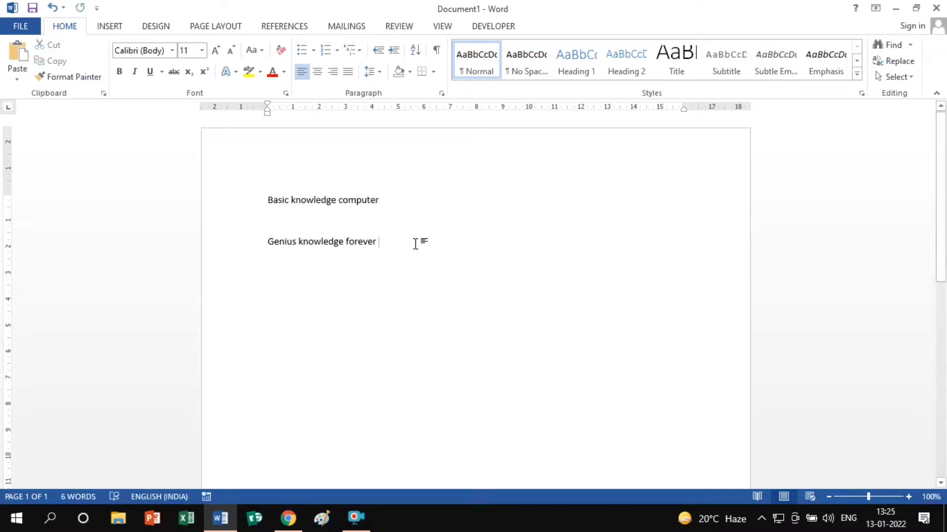
key(Return)
click(17, 55)
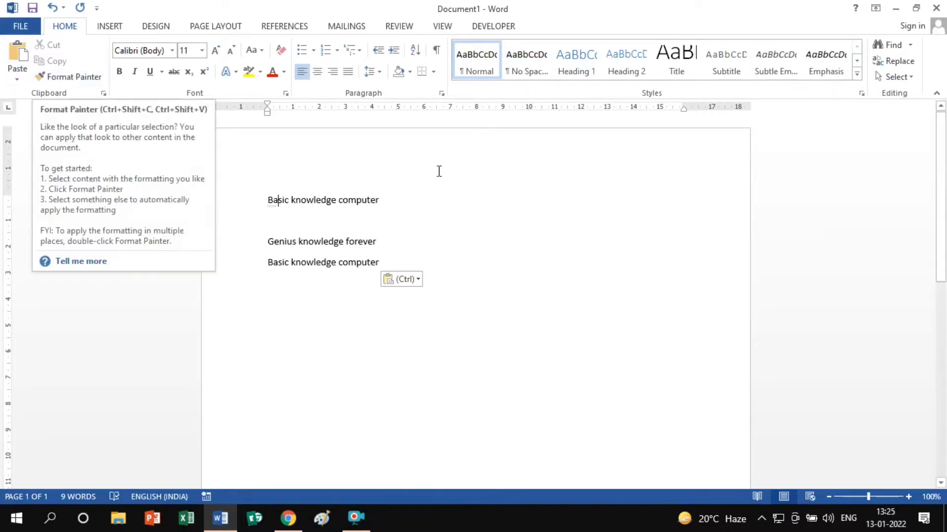
- Copy the first "Basic knowledge computer" line and place the insertion point on a blank line below the text
click(428, 197)
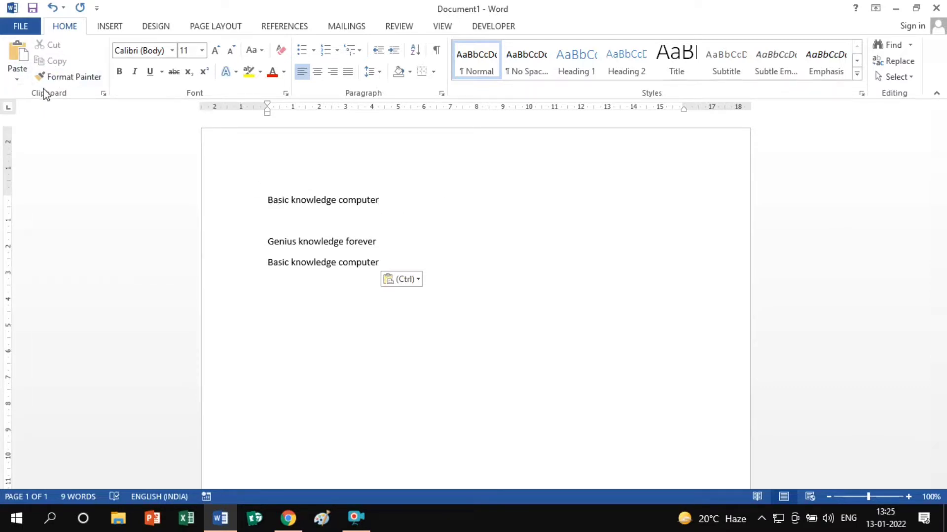
key(Down)
drag(266, 199, 386, 207)
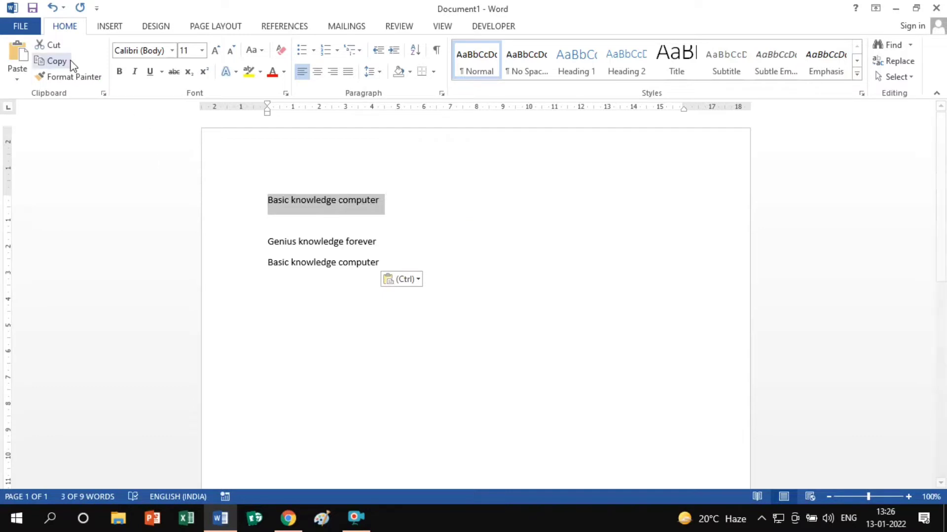
click(67, 64)
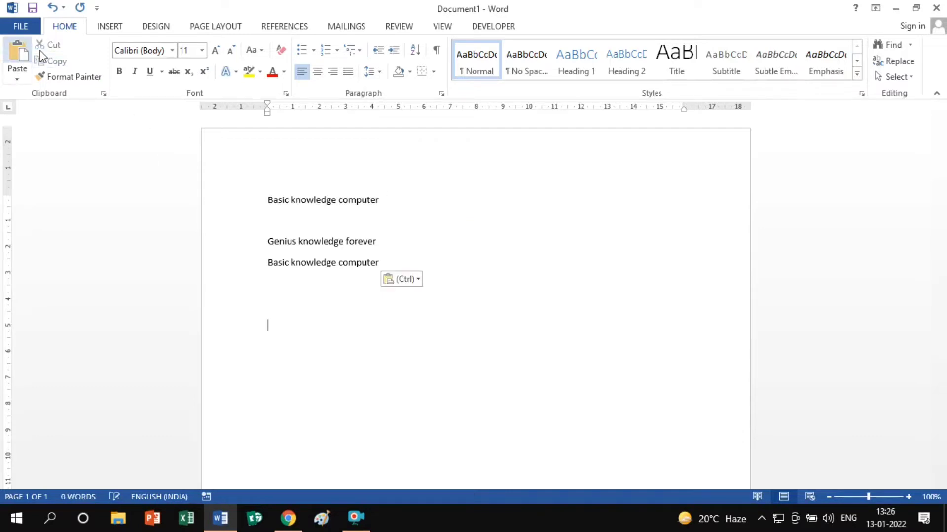
- Copy all the text lines and examine the copied item and its options on the Clipboard, closing it when finished
drag(267, 197, 393, 297)
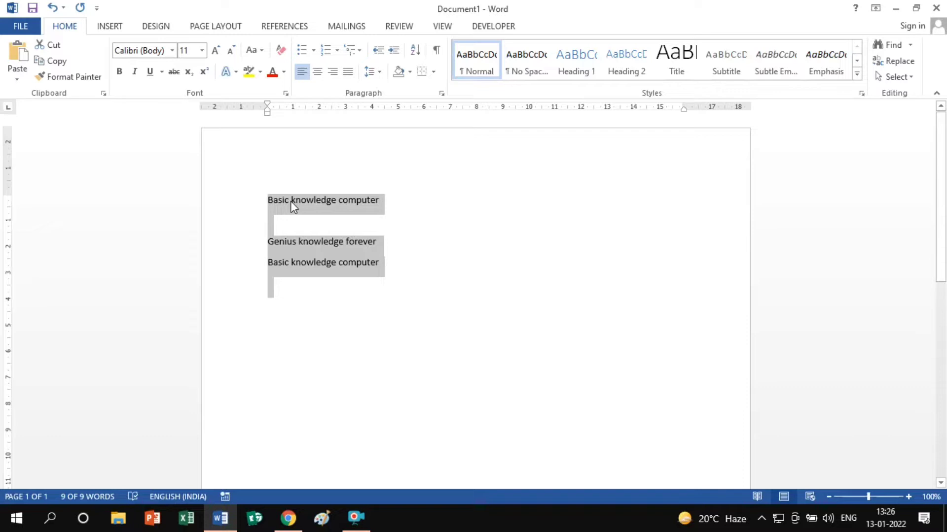
click(104, 94)
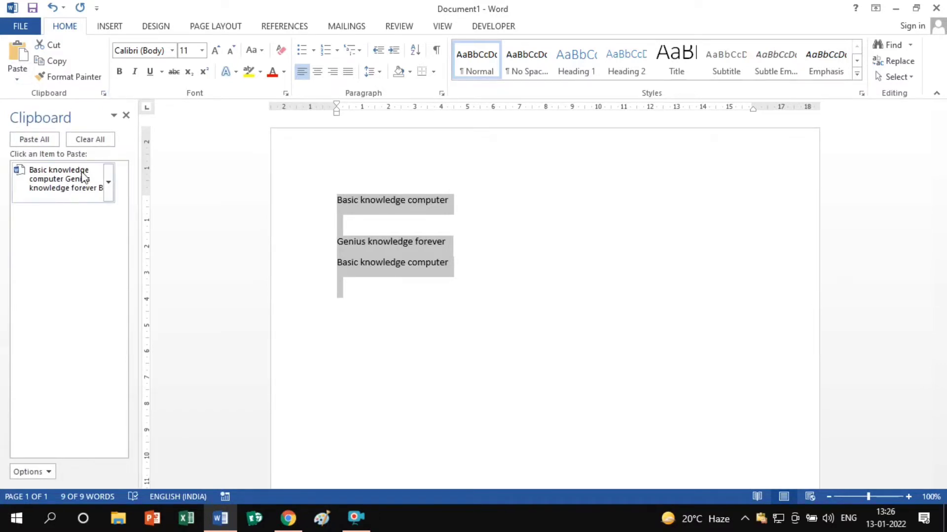
click(109, 184)
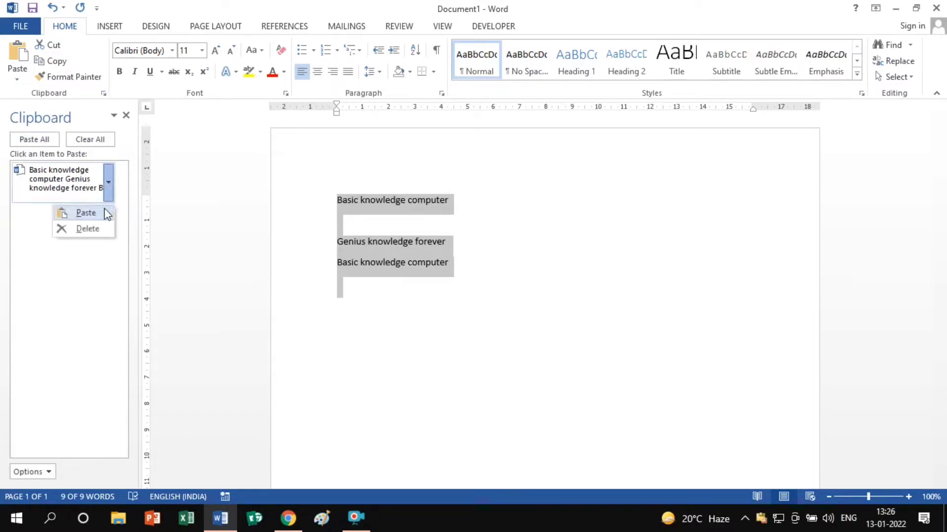
click(112, 183)
click(126, 116)
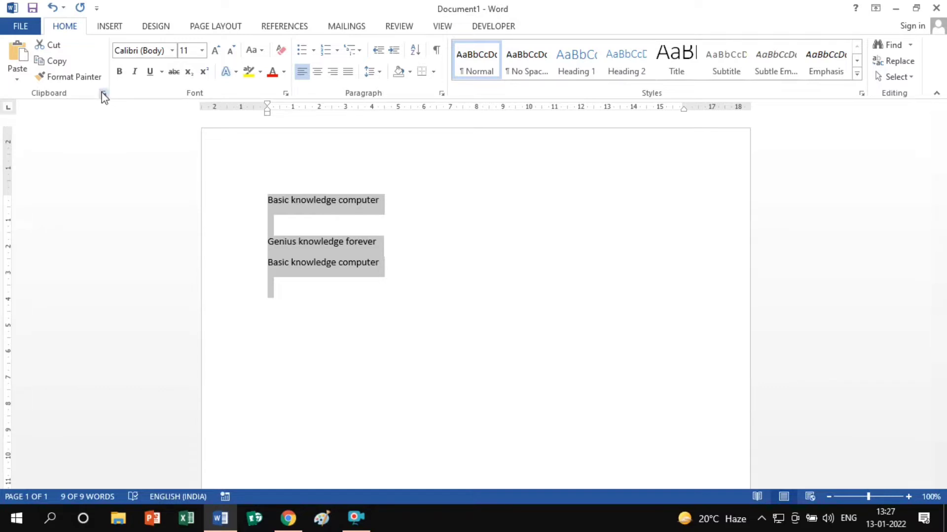
click(324, 296)
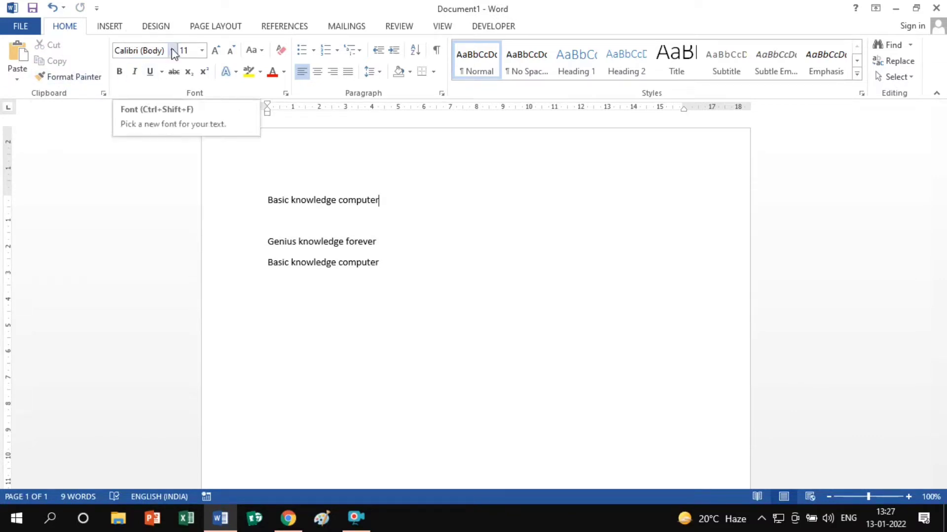
- Try the Algerian font on the first "Basic knowledge computer" line and set it to Arial Black instead
click(171, 50)
click(558, 327)
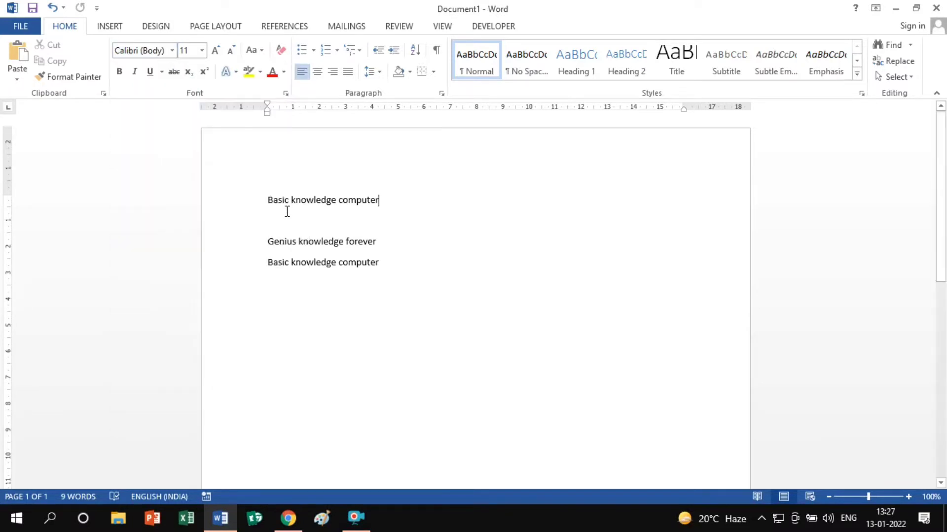
drag(266, 197, 375, 198)
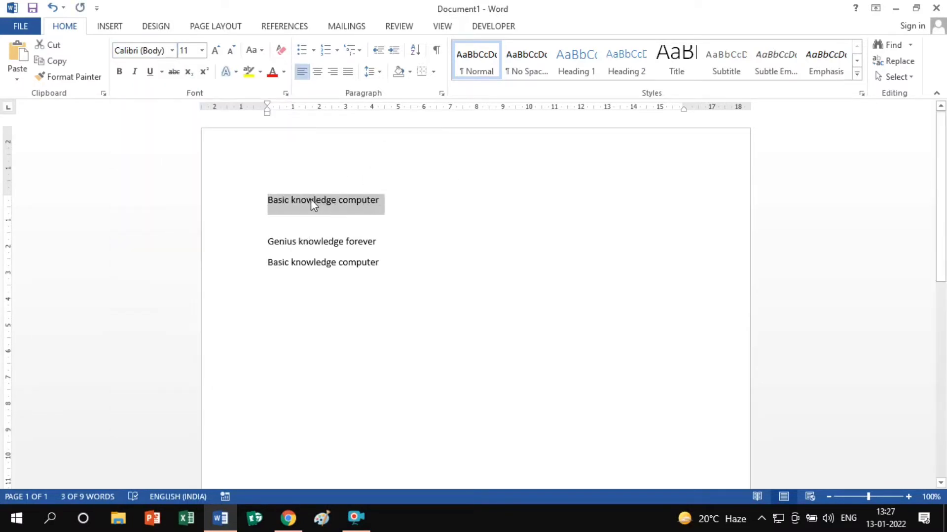
click(172, 50)
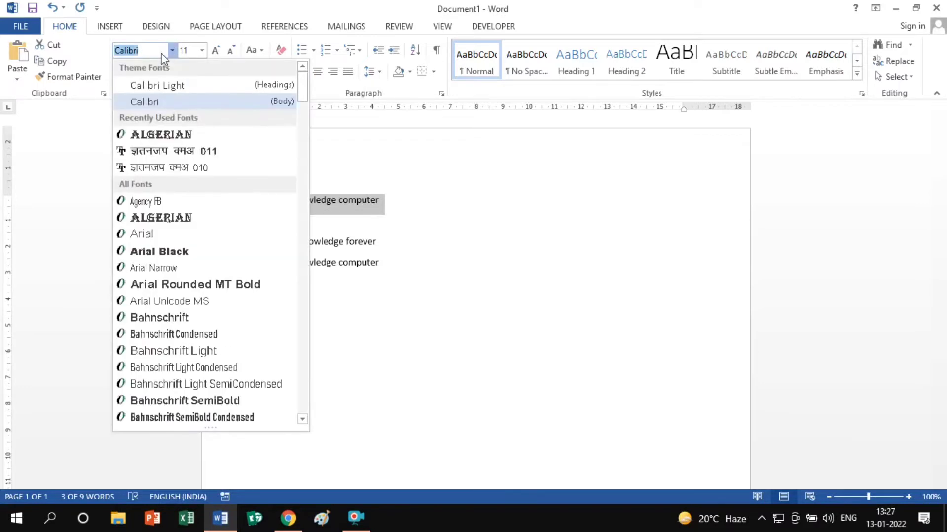
click(160, 133)
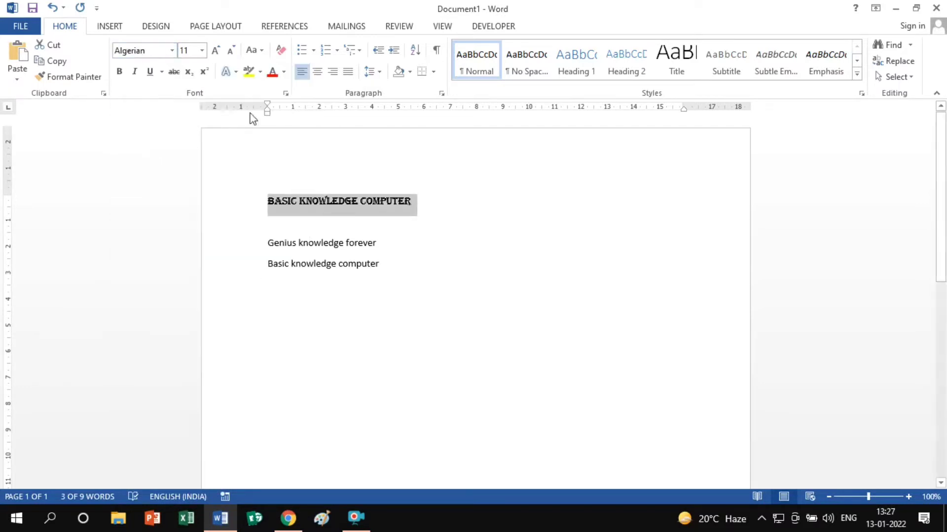
click(172, 50)
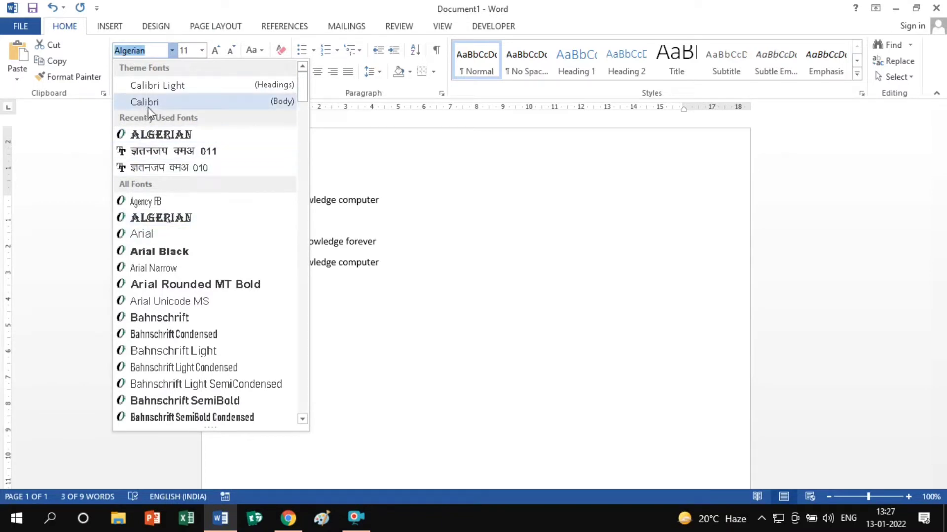
click(153, 252)
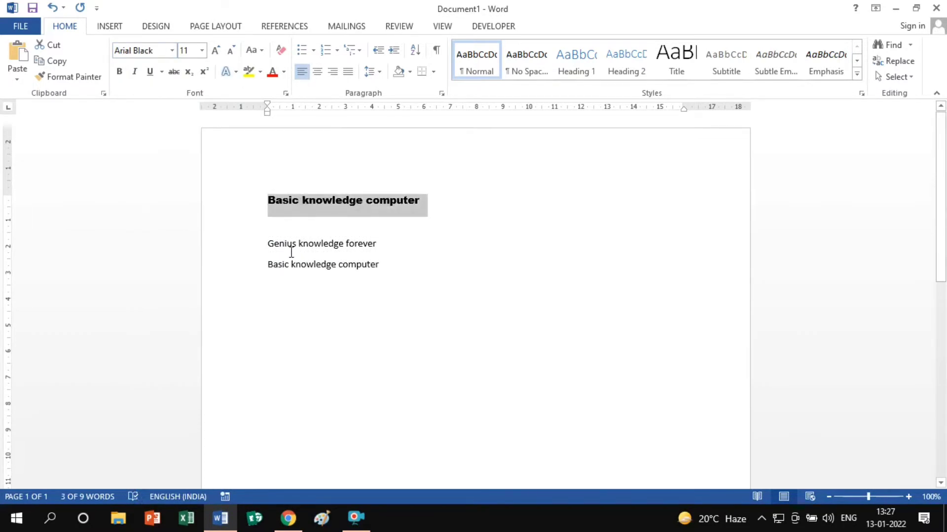
- Set the font of the "Genius knowledge forever" line and the "Basic knowledge computer" line below it to Goudy Stout
drag(268, 243, 386, 276)
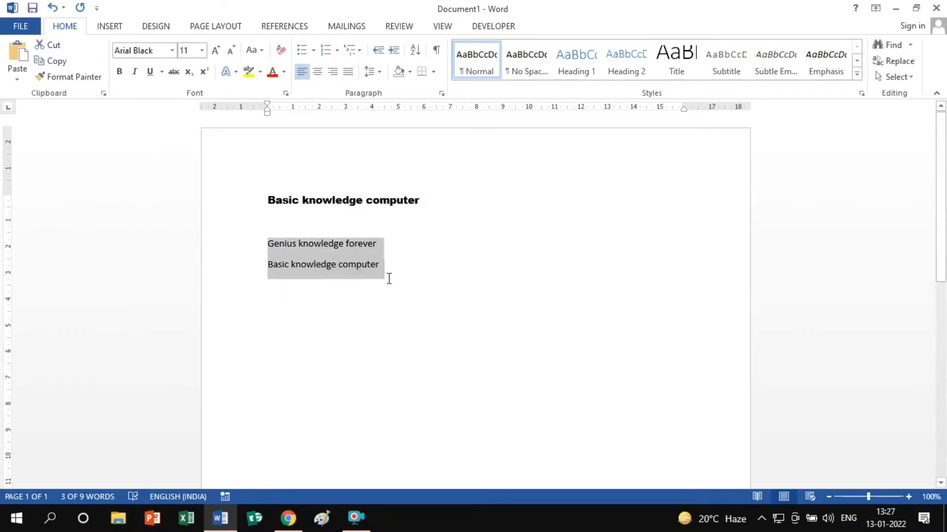
click(172, 51)
scroll(157, 281, down, 5)
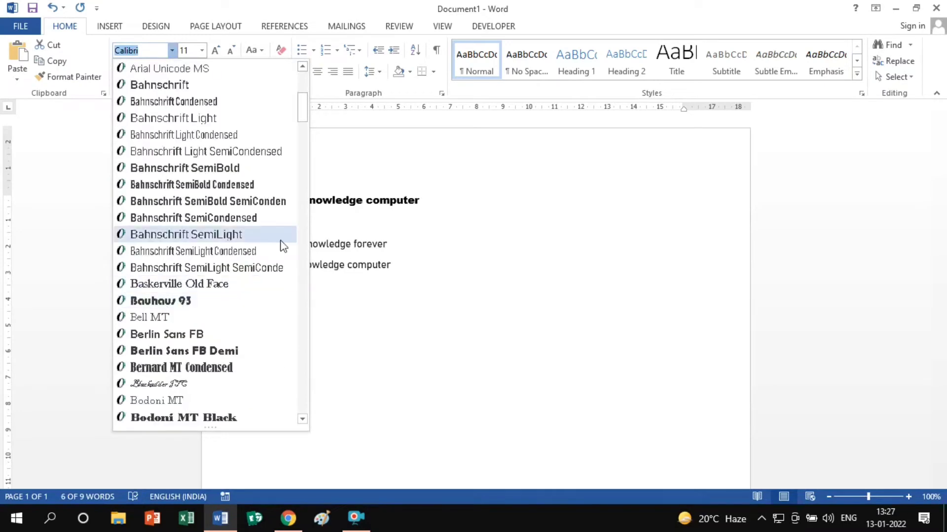
drag(306, 116, 306, 224)
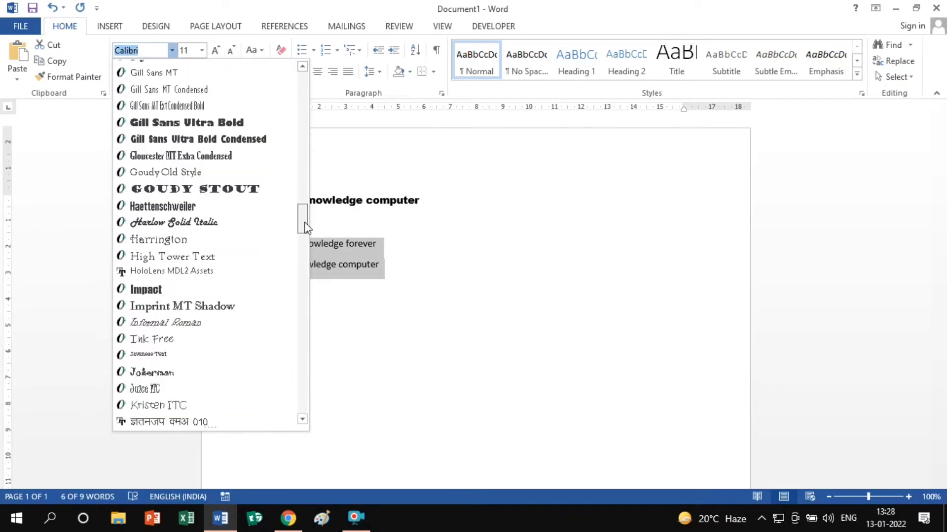
click(192, 188)
click(370, 317)
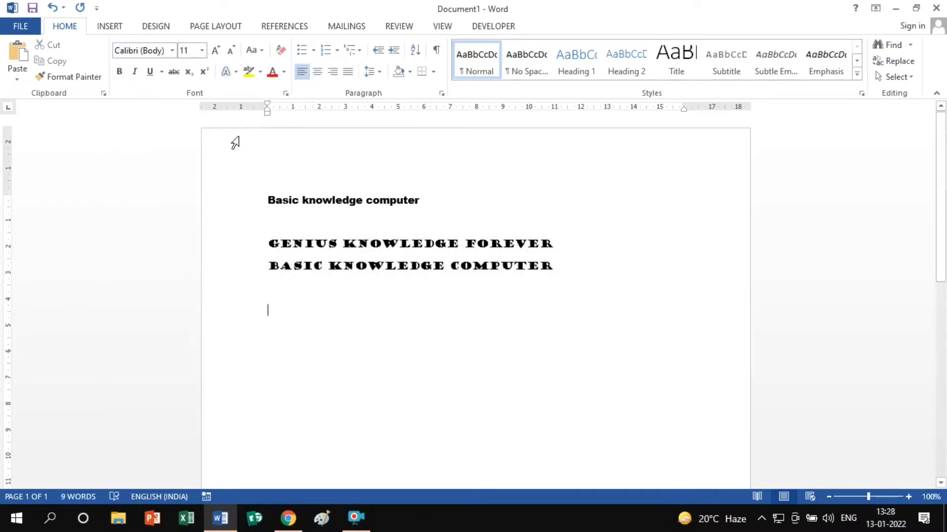
- Set the font of the "Genius knowledge forever" line and the "Basic knowledge computer" line below it to Arial Black
drag(265, 243, 541, 294)
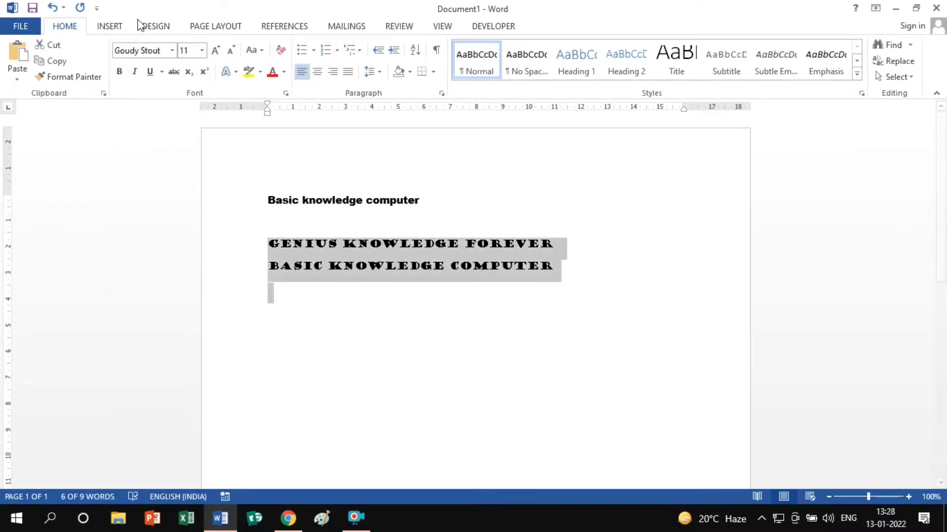
click(172, 51)
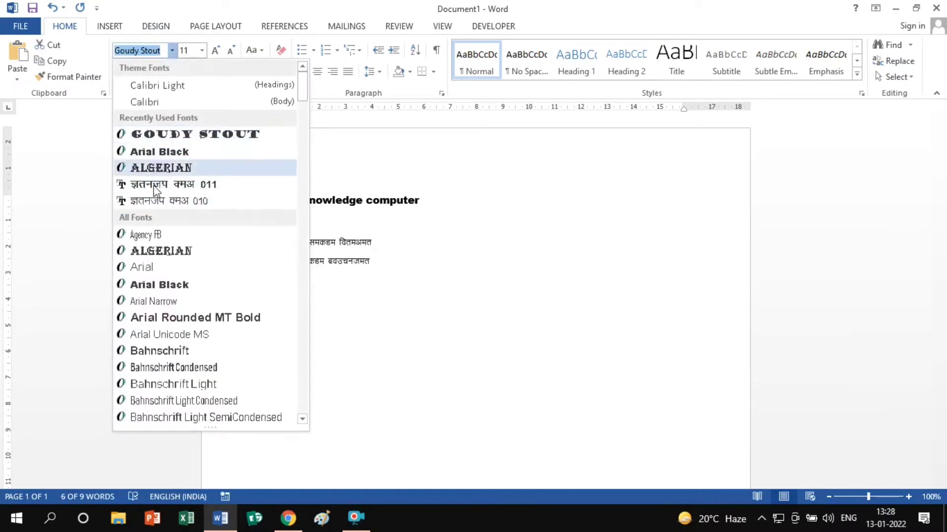
click(158, 152)
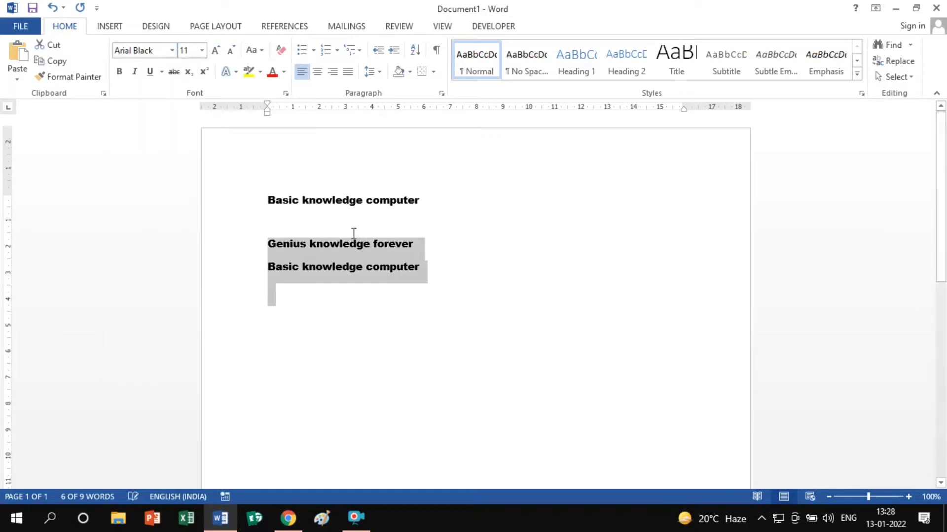
click(172, 50)
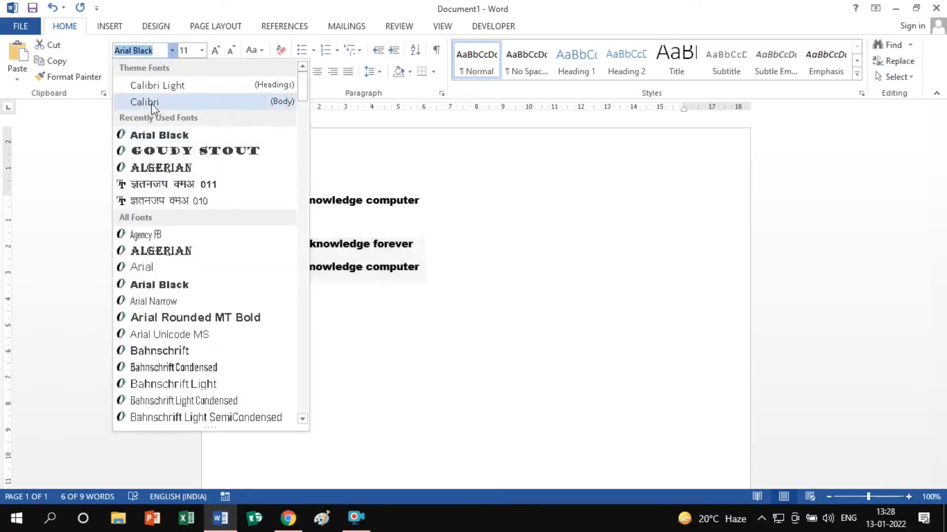
click(396, 230)
click(539, 311)
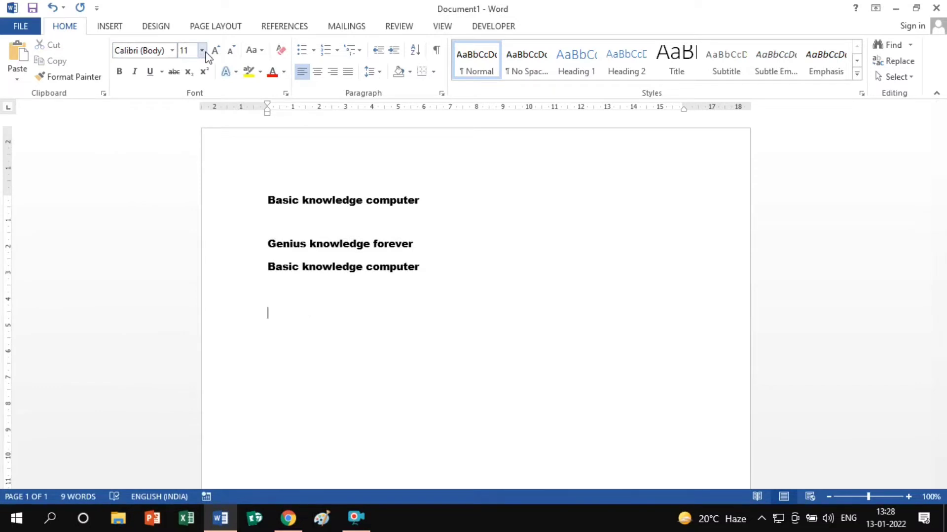
- Set the font size to 22 on the blank line below the text and on all three text lines
click(202, 50)
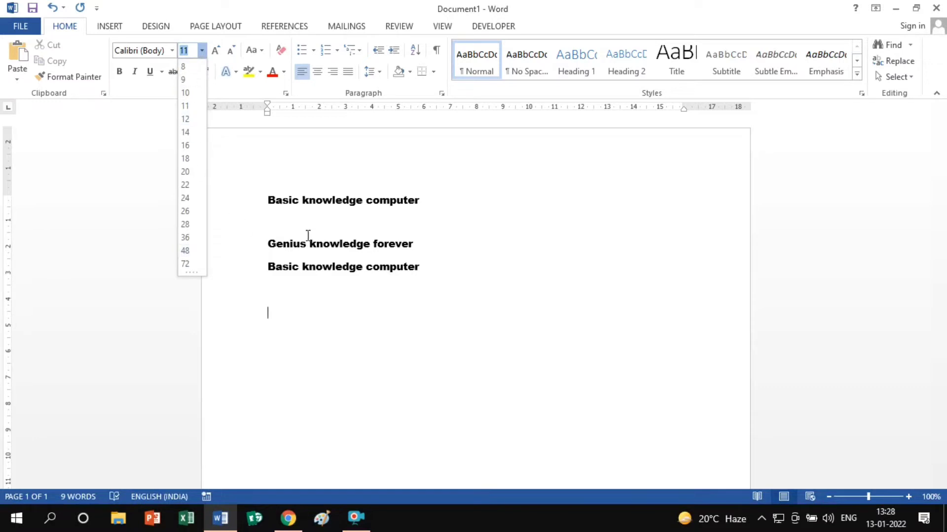
click(187, 184)
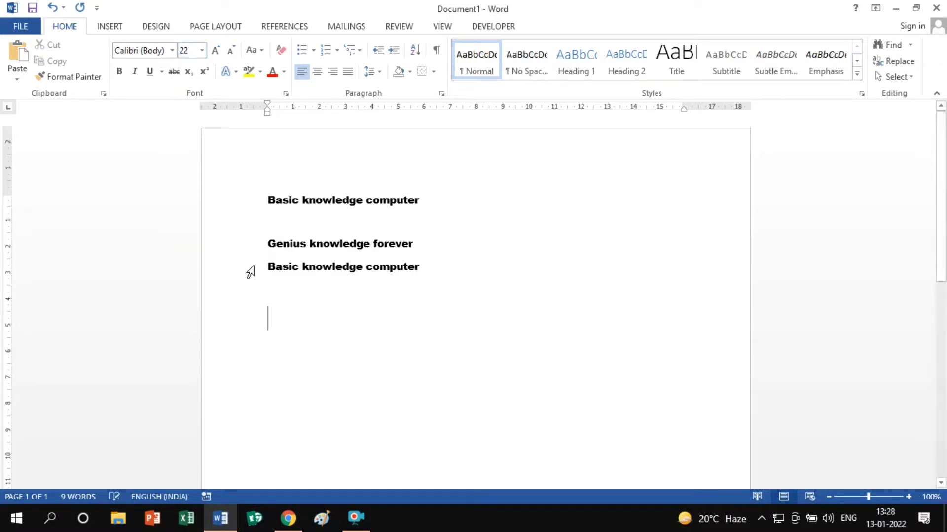
drag(268, 200, 442, 275)
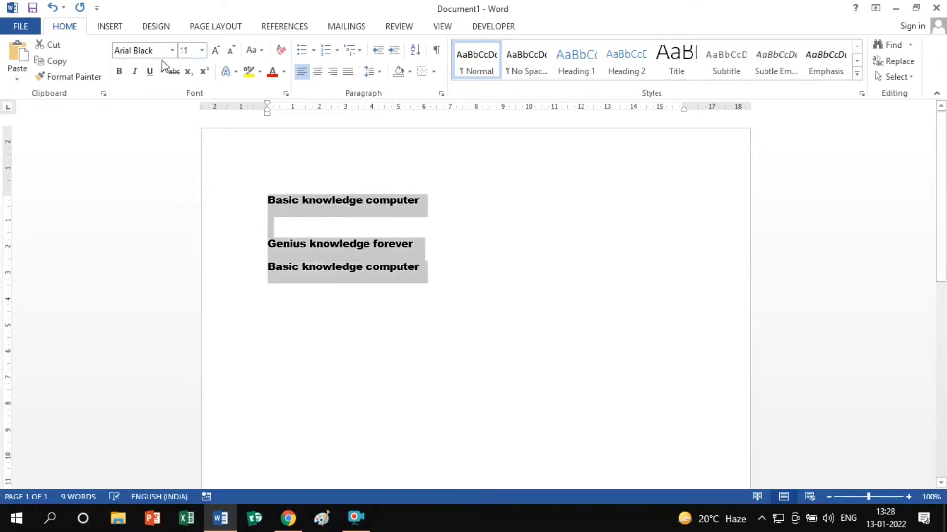
click(202, 51)
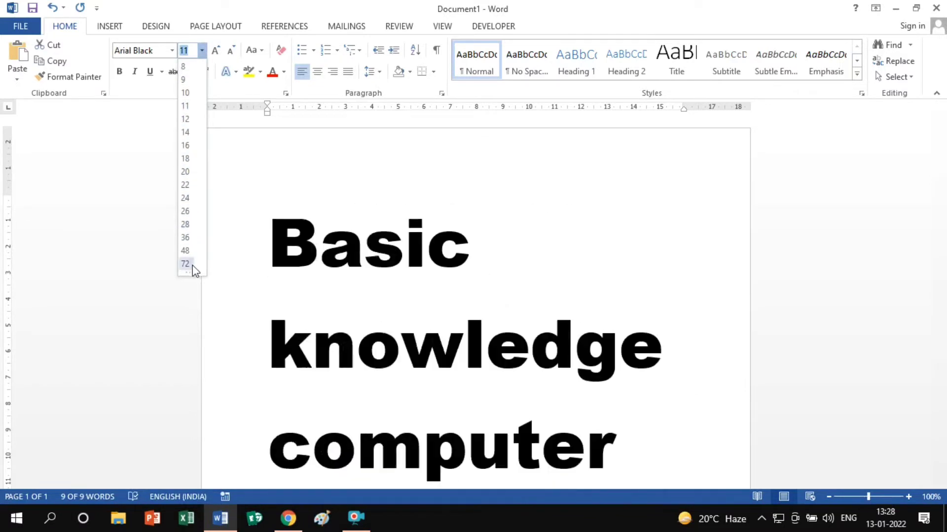
click(185, 185)
click(337, 207)
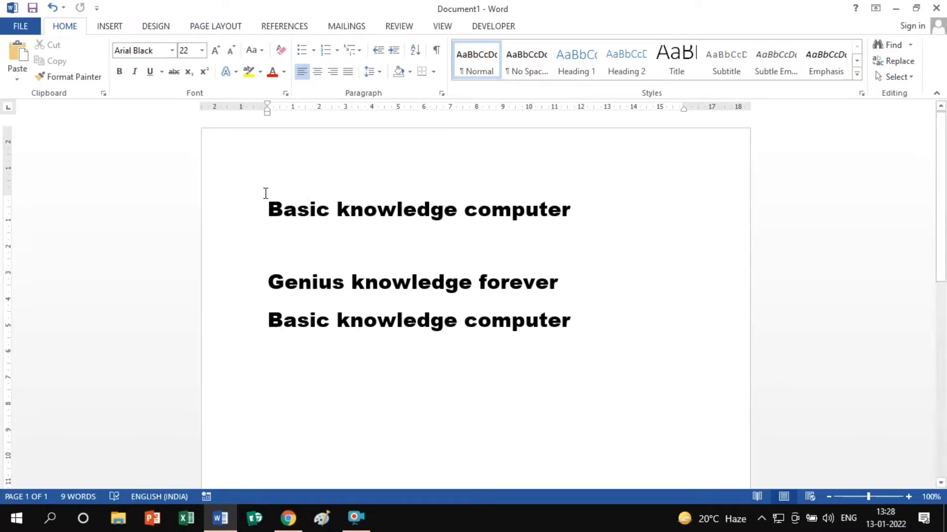
- Enlarge the word "Genius" in the second text line stepwise to font size 110
drag(267, 209, 330, 218)
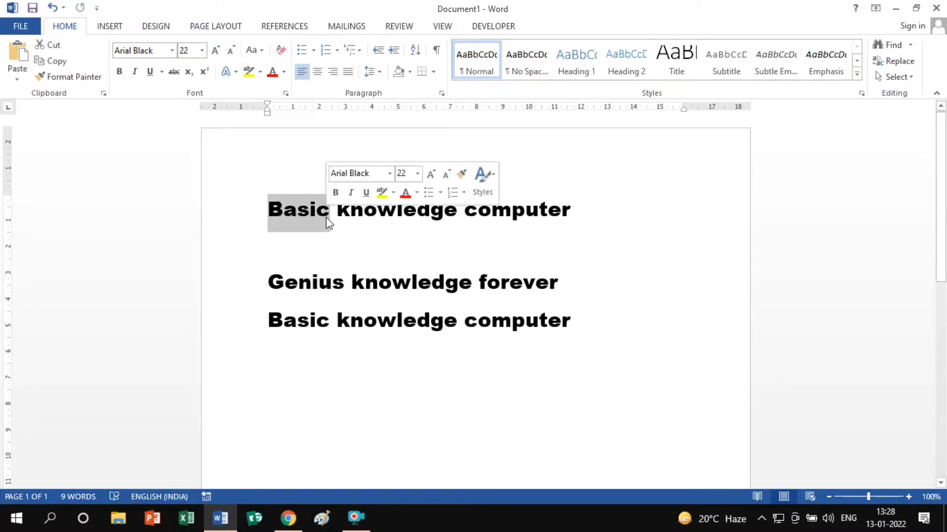
drag(270, 278, 344, 284)
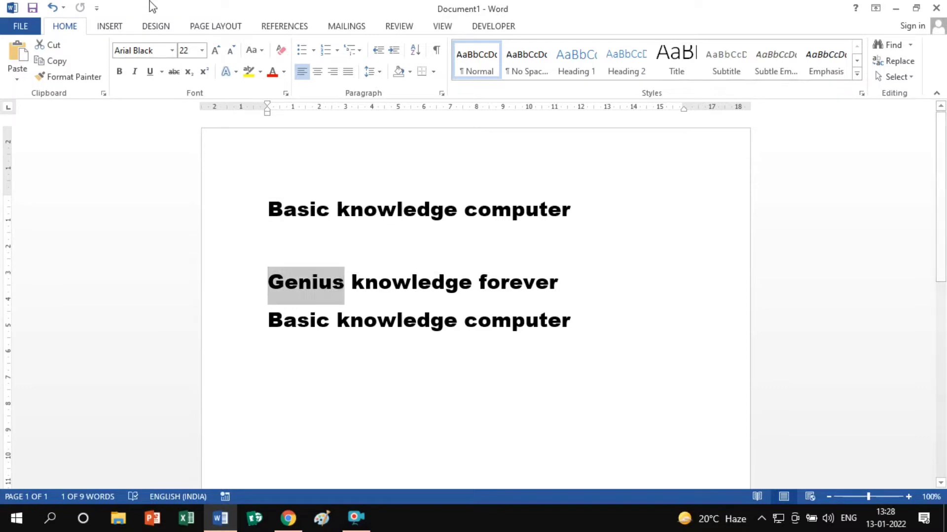
click(202, 50)
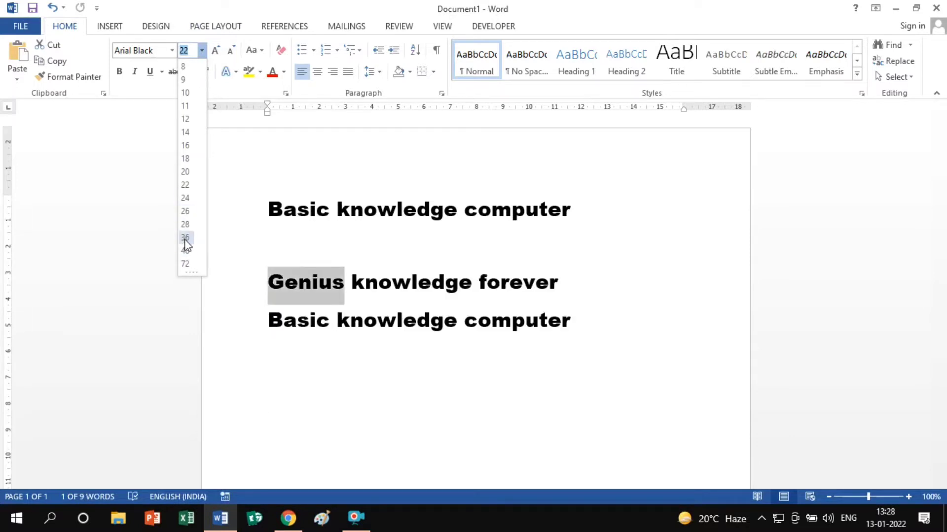
click(216, 51)
click(215, 52)
click(215, 52)
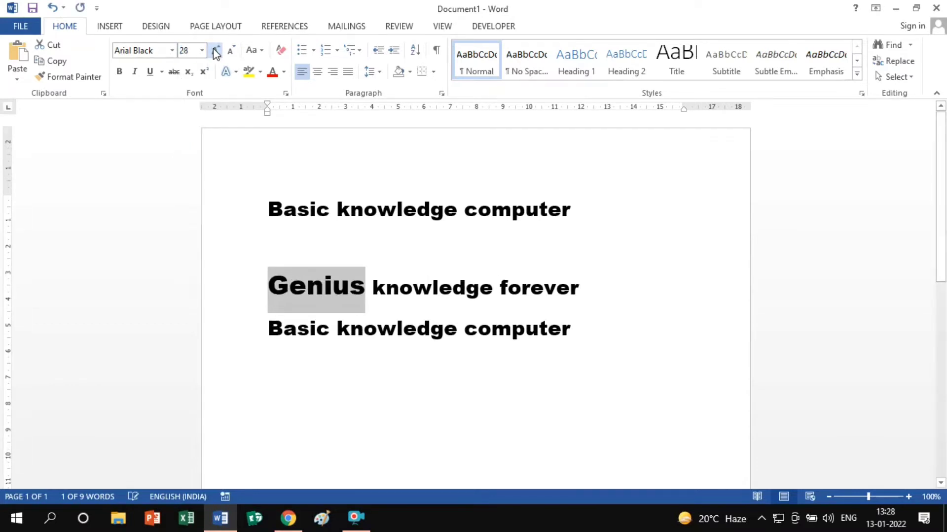
click(215, 52)
click(216, 52)
click(215, 52)
click(216, 52)
click(216, 51)
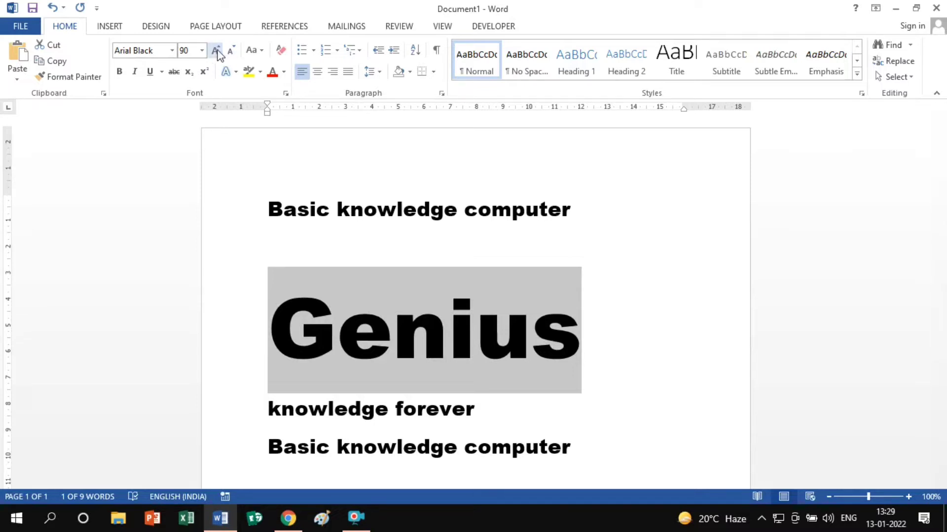
click(215, 52)
click(215, 52)
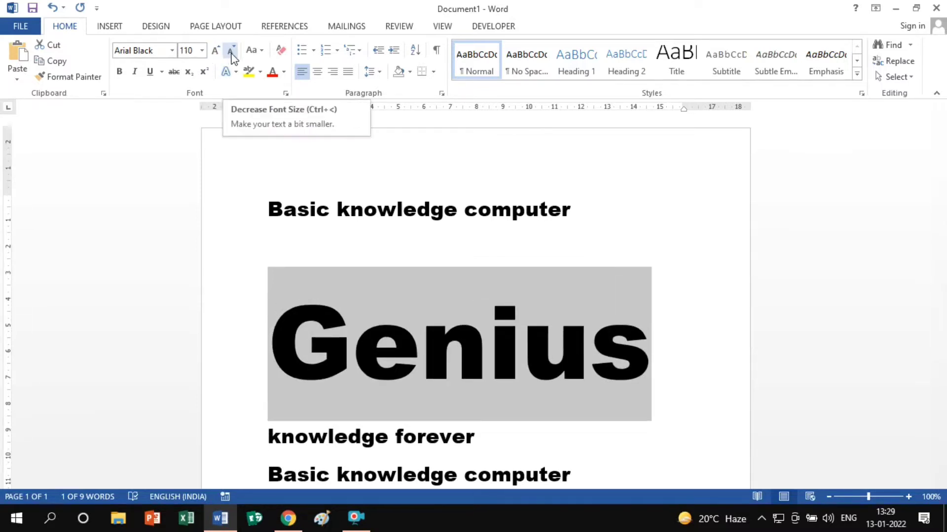
- Shrink the word "Genius" stepwise to font size 14 and deselect it
click(231, 54)
click(231, 54)
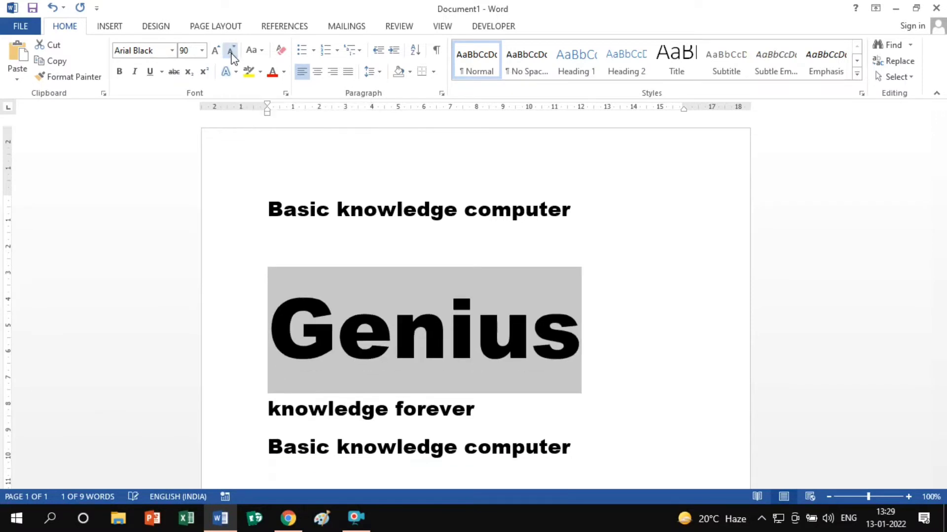
click(231, 54)
click(230, 54)
click(231, 54)
click(231, 54)
click(230, 54)
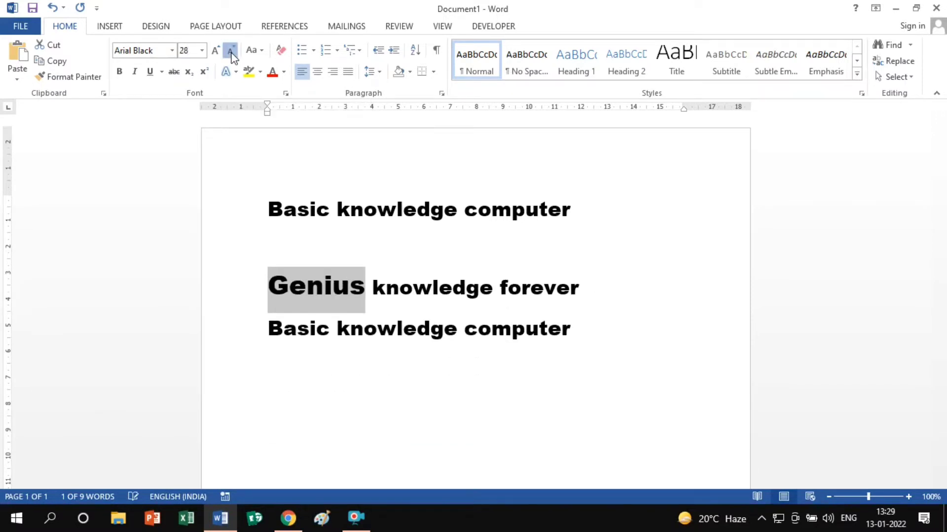
click(231, 54)
click(231, 54)
click(231, 54)
click(231, 54)
click(231, 54)
click(231, 54)
click(230, 55)
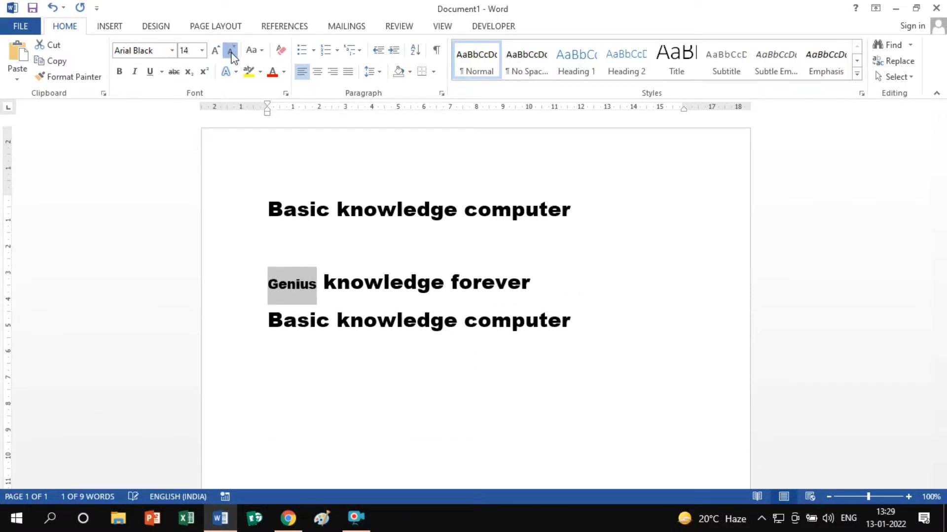
click(231, 54)
click(217, 52)
click(344, 254)
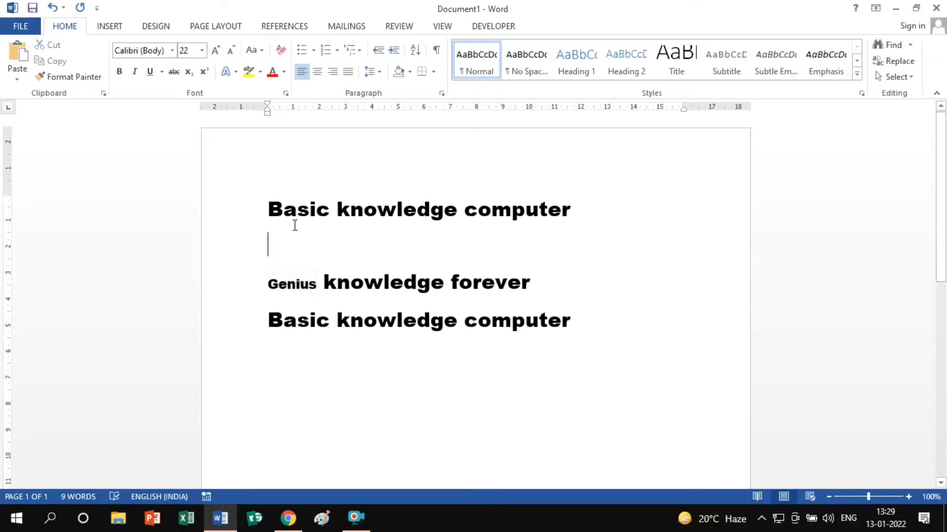
- Enlarge only the letter "k" of "knowledge" in the "Genius knowledge forever" line to font size 80
drag(325, 281, 338, 281)
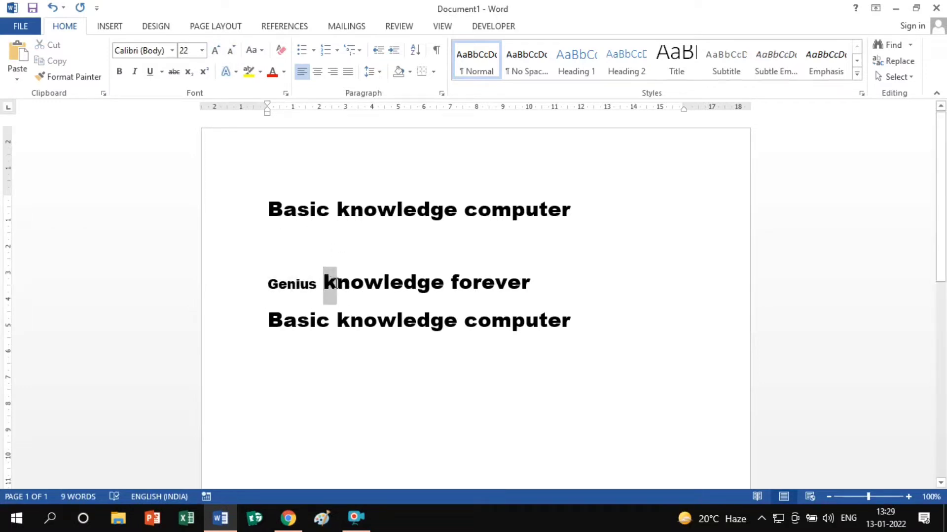
click(216, 51)
click(215, 51)
click(215, 52)
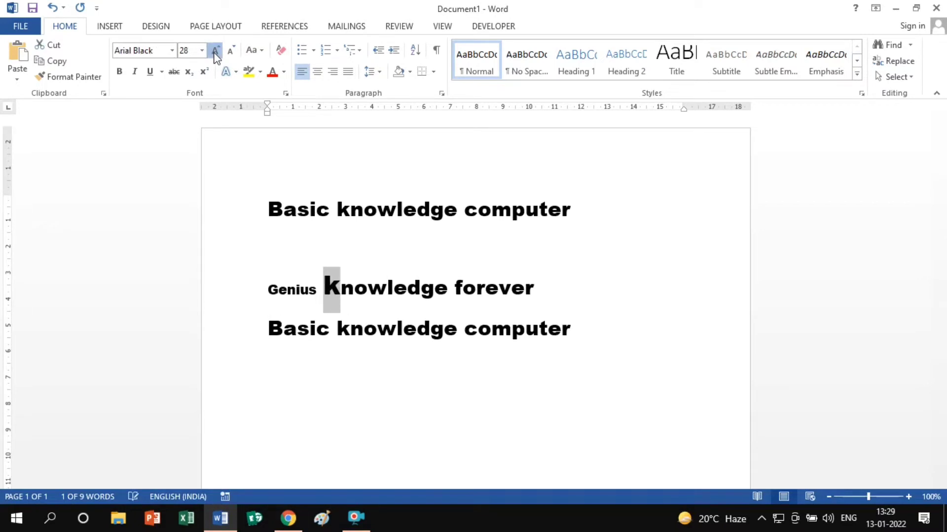
click(216, 51)
click(215, 52)
click(216, 51)
click(215, 51)
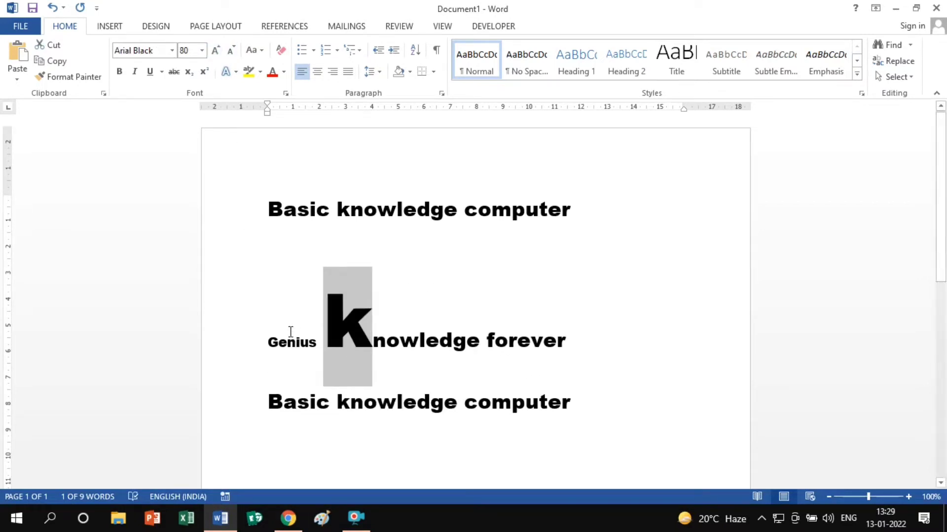
- Increase the font size of the whole word "Genius" to 24 and deselect it
drag(269, 345, 317, 340)
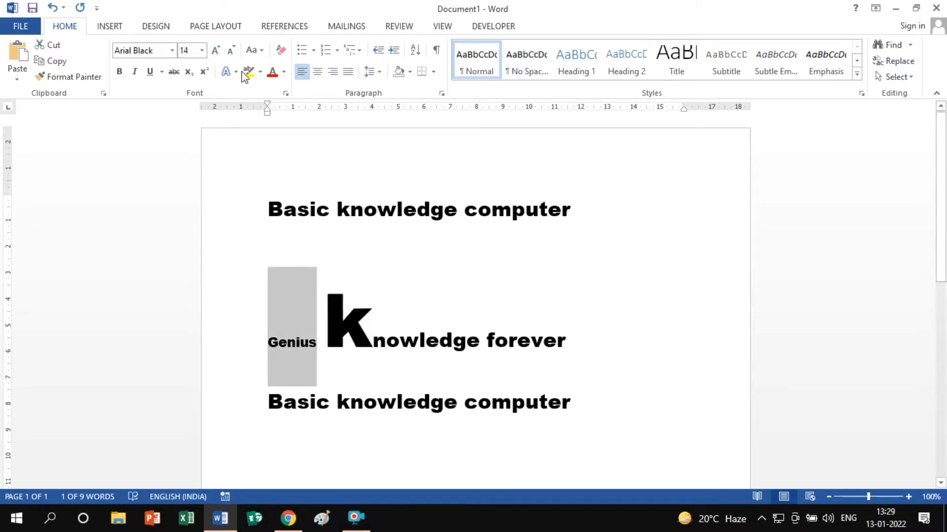
click(216, 52)
click(216, 51)
click(215, 51)
click(216, 51)
click(216, 51)
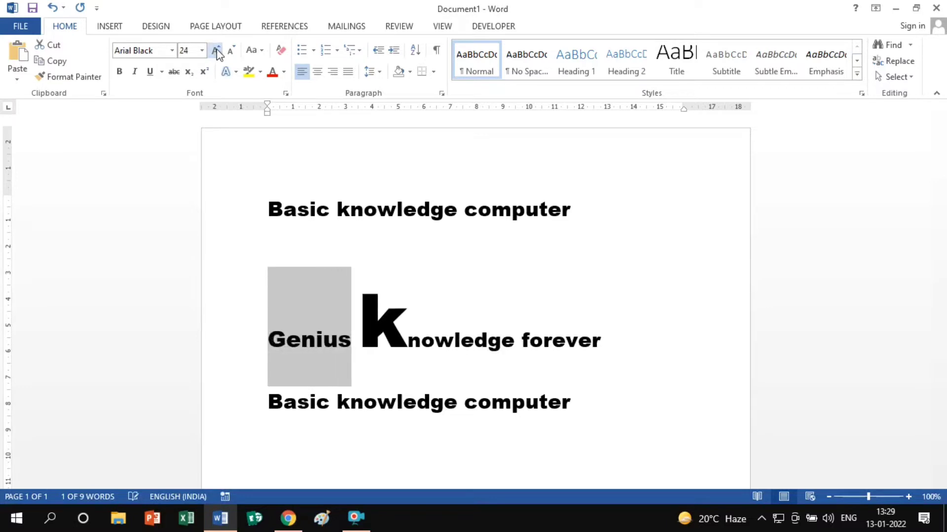
click(215, 52)
click(231, 51)
click(230, 51)
click(434, 340)
- Enlarge only the initial "G" of "Genius" to font size 80
drag(267, 339, 286, 340)
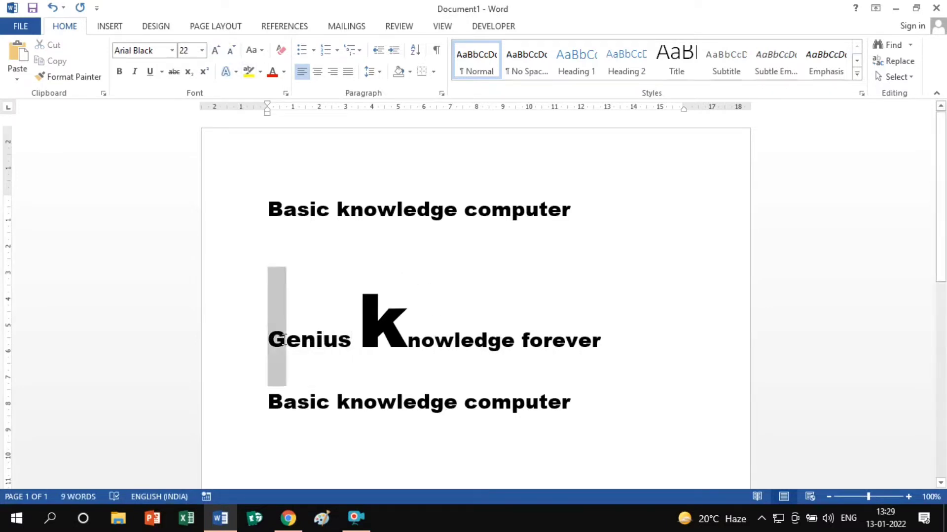
click(221, 57)
click(220, 56)
click(220, 57)
click(221, 57)
click(220, 57)
click(220, 56)
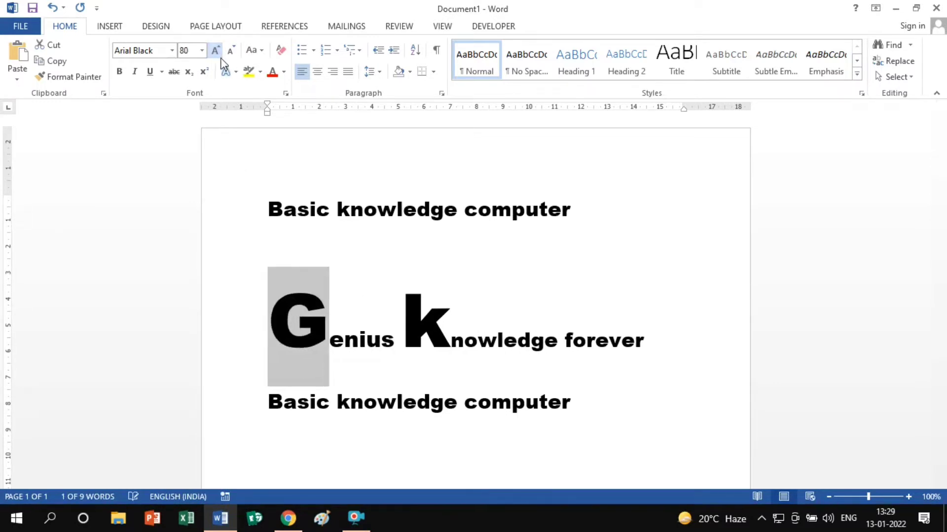
- Enlarge only the letter "f" of "forever" to match the large "G" and "k" in the same line
drag(563, 341, 579, 340)
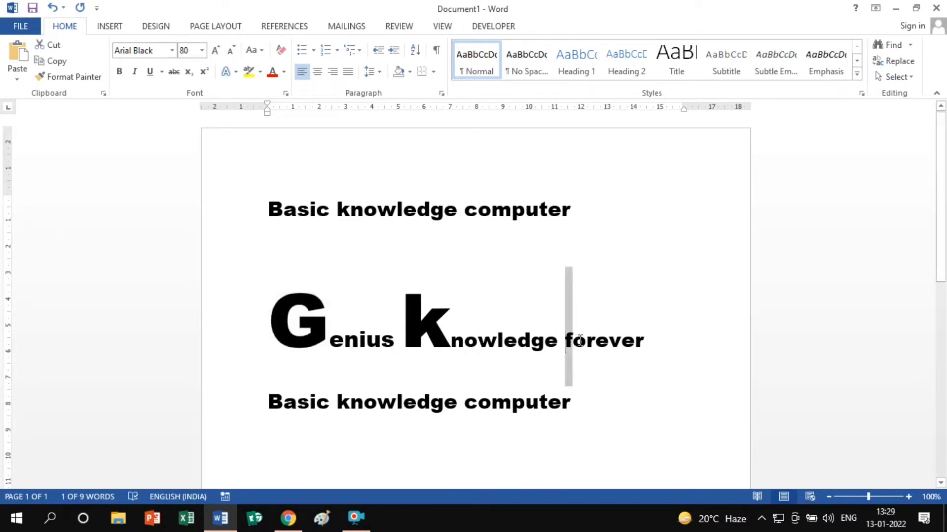
click(215, 50)
click(215, 50)
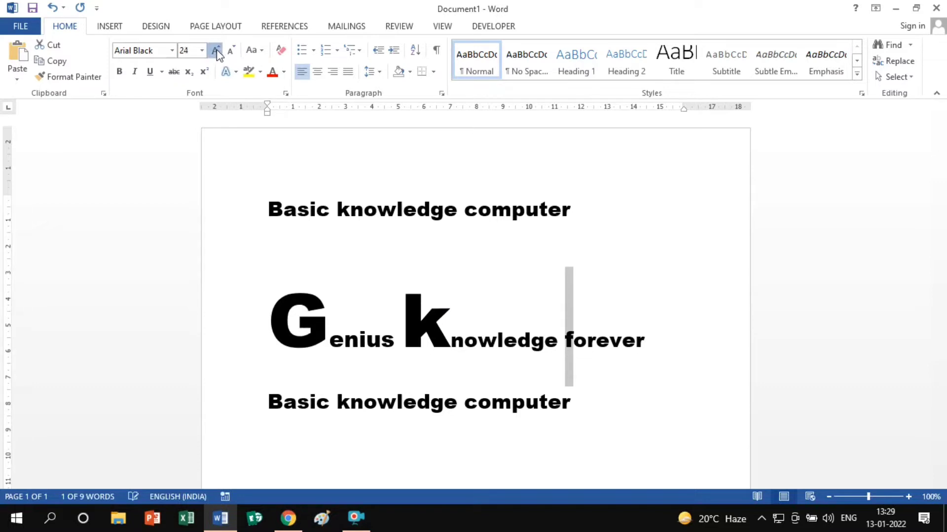
click(215, 50)
click(216, 50)
click(217, 52)
click(217, 52)
click(217, 52)
click(329, 242)
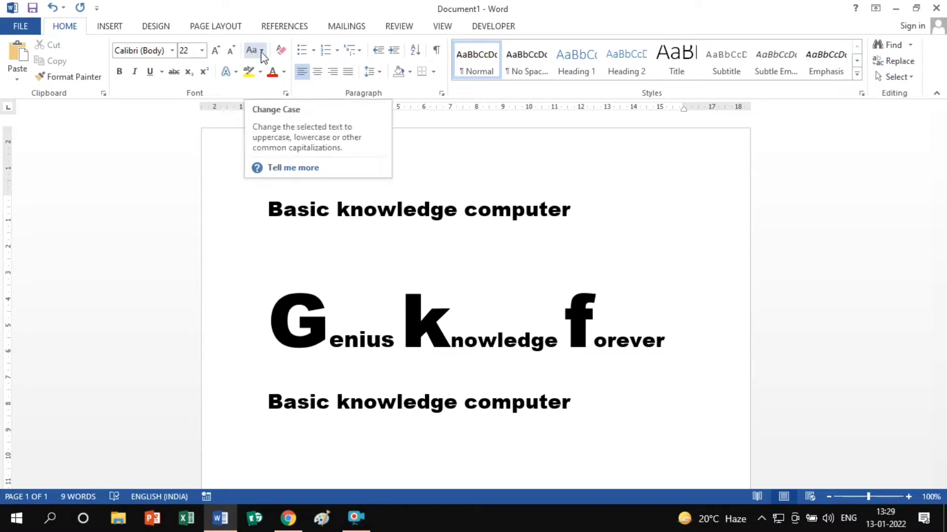
- Change the case of the first "Basic knowledge computer" line to lowercase
click(350, 209)
scroll(352, 414, down, 1)
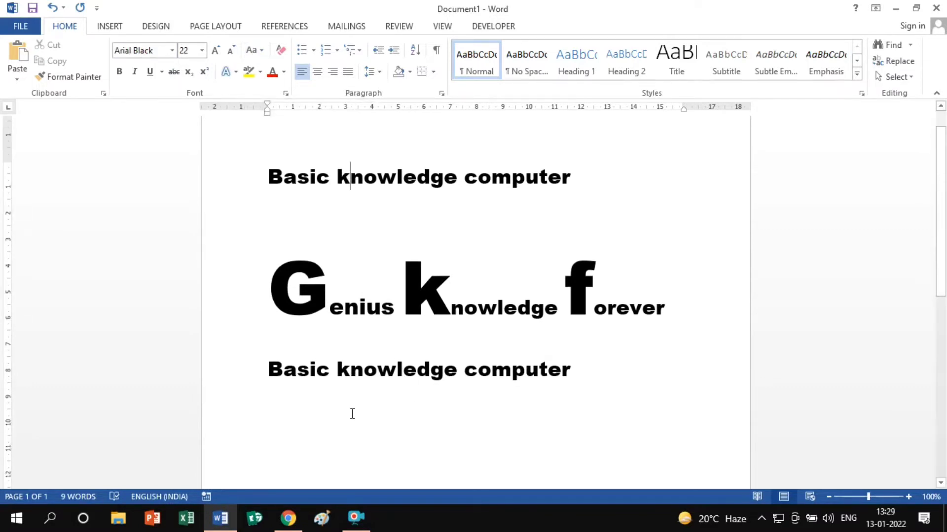
key(End)
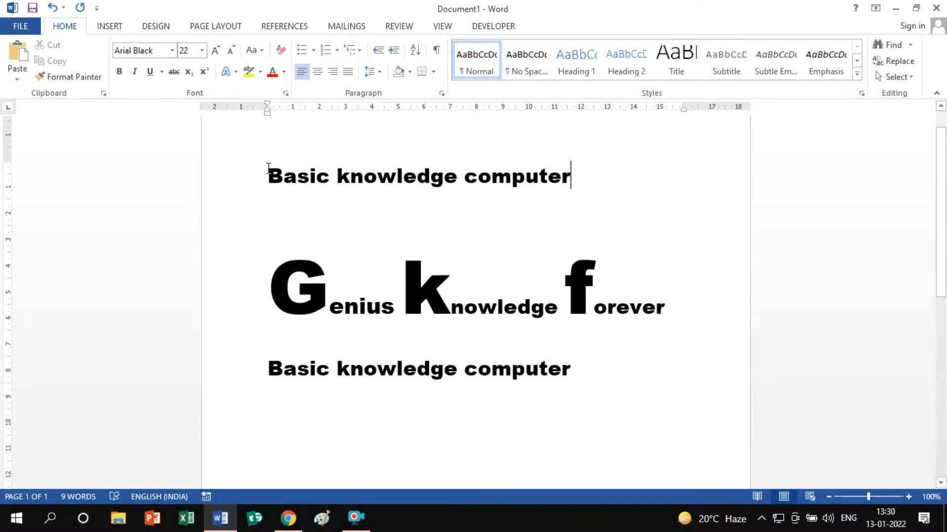
drag(268, 170, 545, 170)
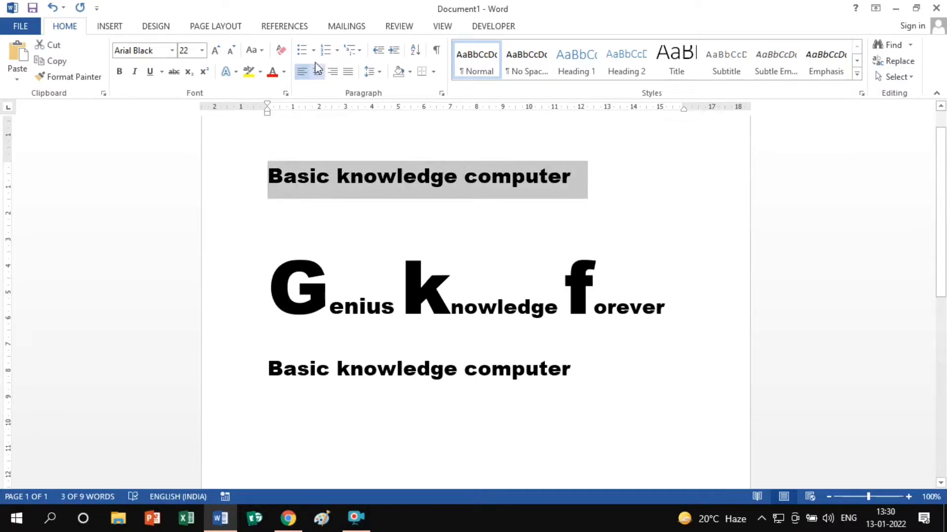
click(262, 51)
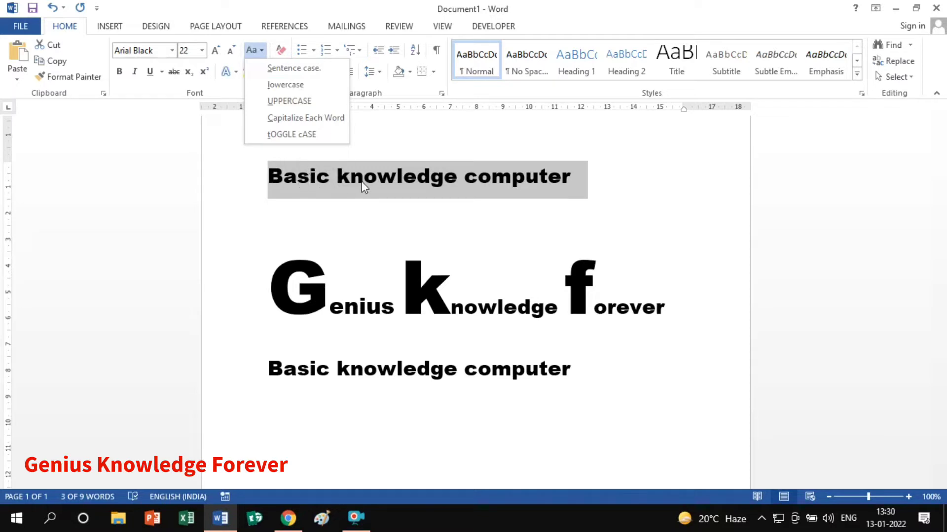
click(286, 87)
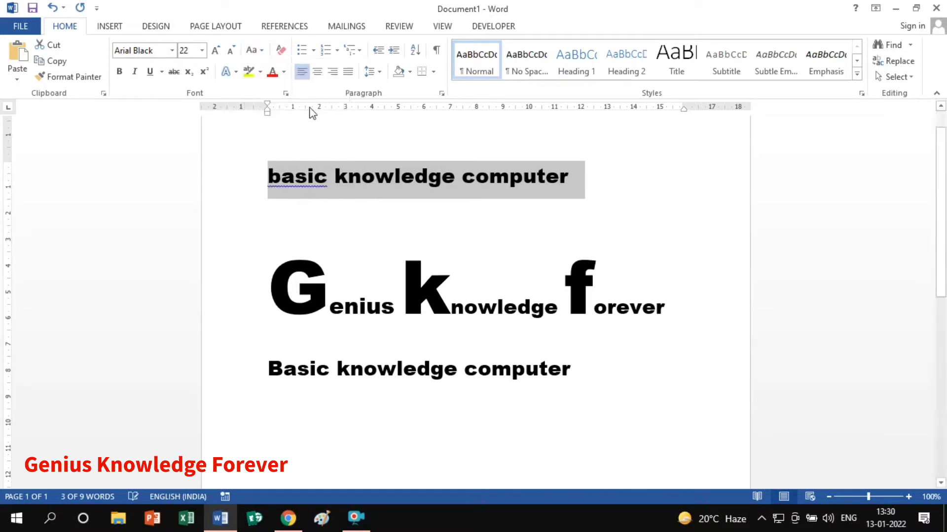
- Change the case of the first line, "basic knowledge computer", to UPPERCASE and deselect it
click(350, 176)
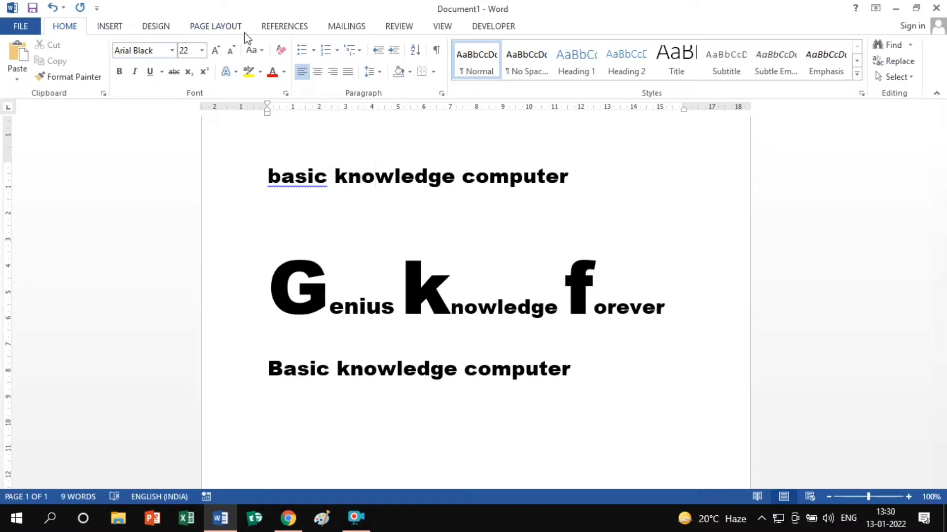
drag(272, 188, 567, 183)
click(258, 51)
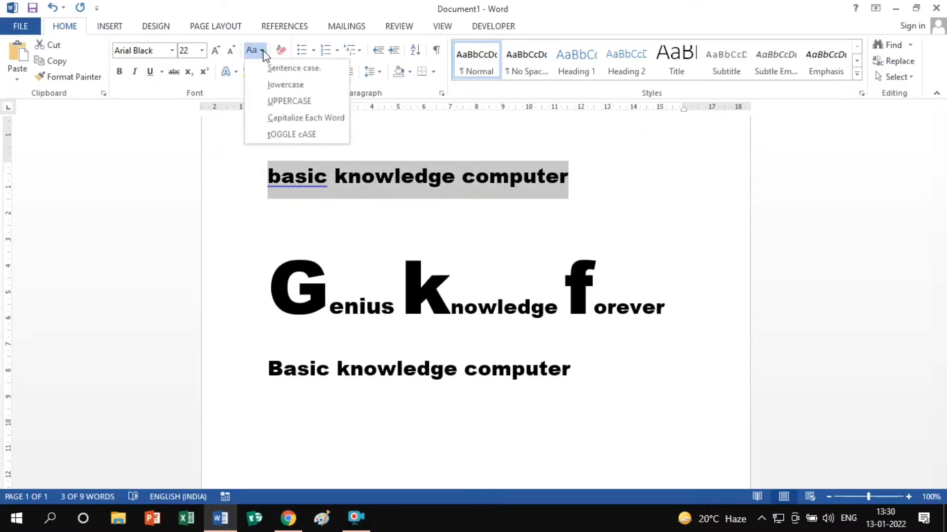
click(288, 102)
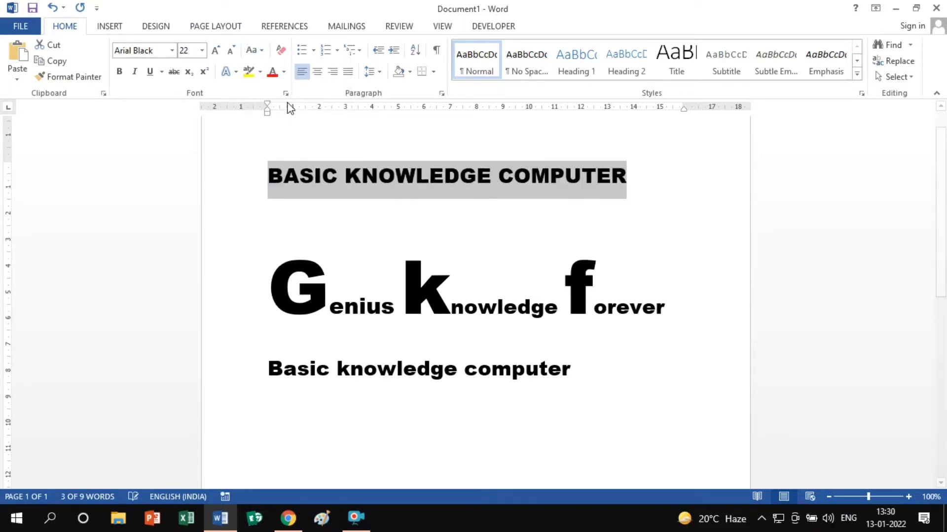
click(635, 185)
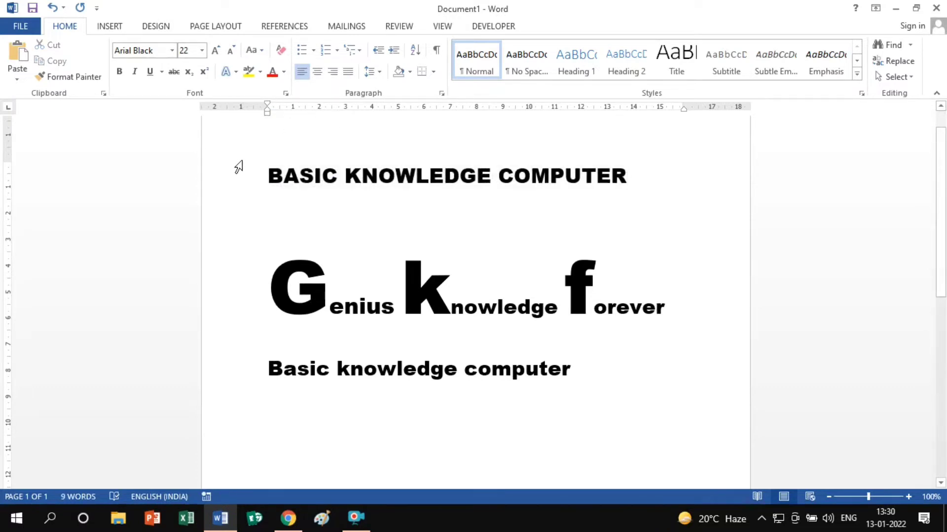
- Apply Capitalize Each Word to the first line and deselect it
drag(267, 175, 641, 177)
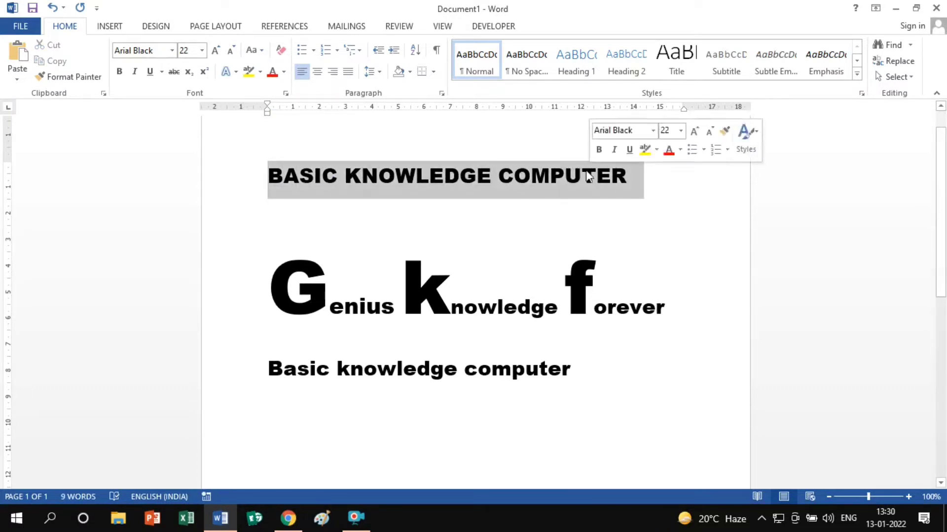
click(261, 51)
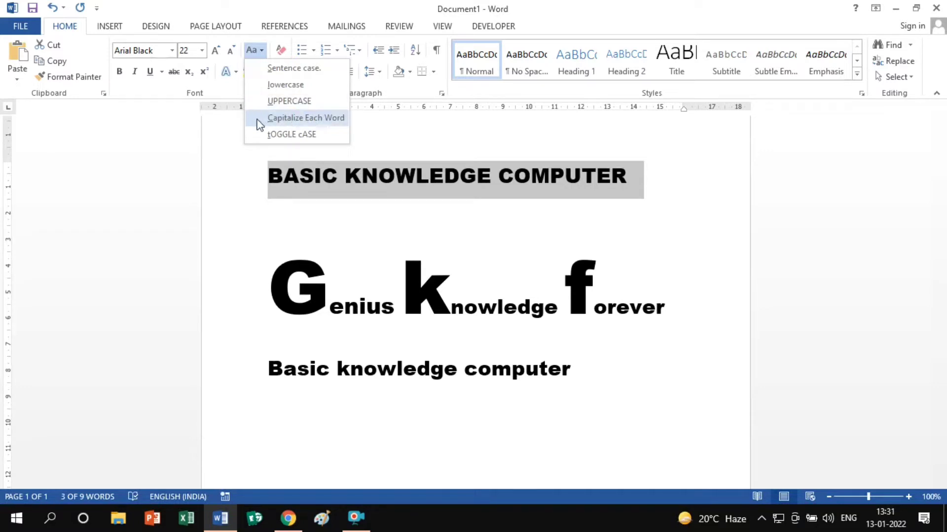
click(294, 120)
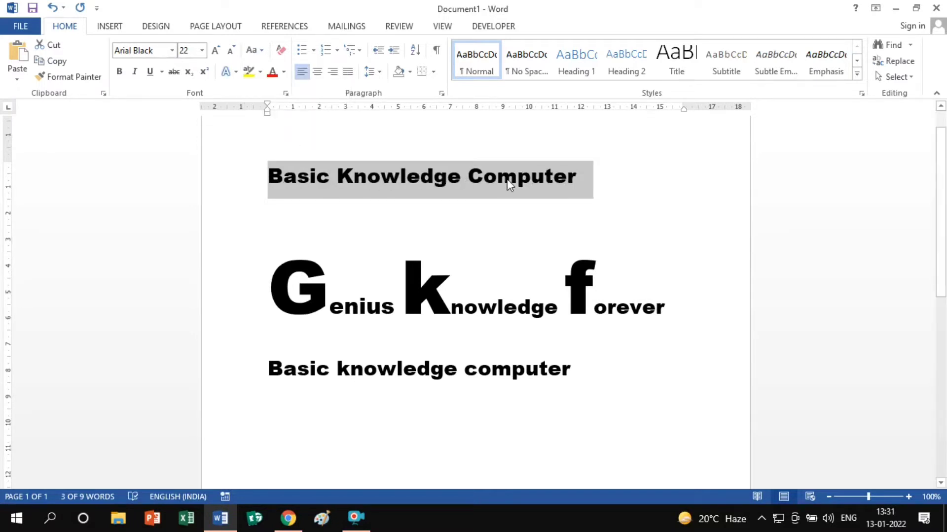
click(467, 178)
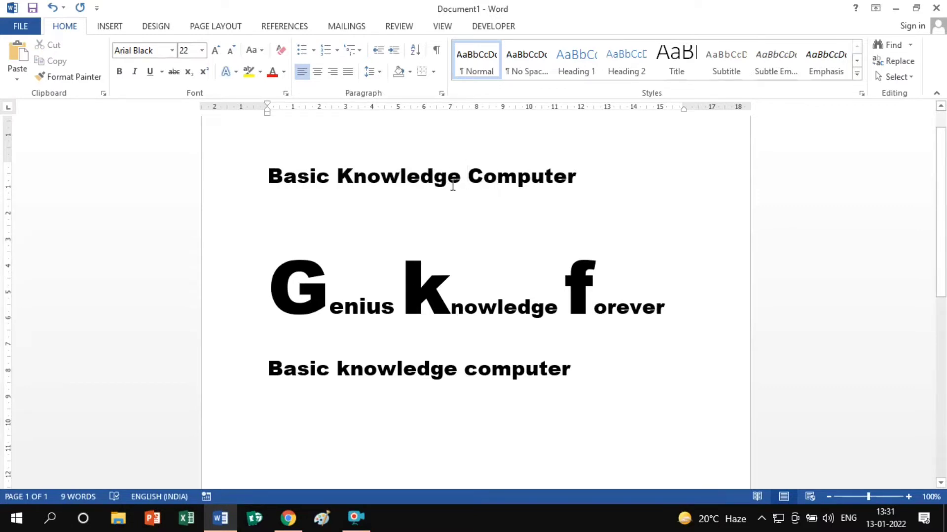
- Apply tOGGLE cASE to the first line and deselect it
drag(268, 176, 549, 180)
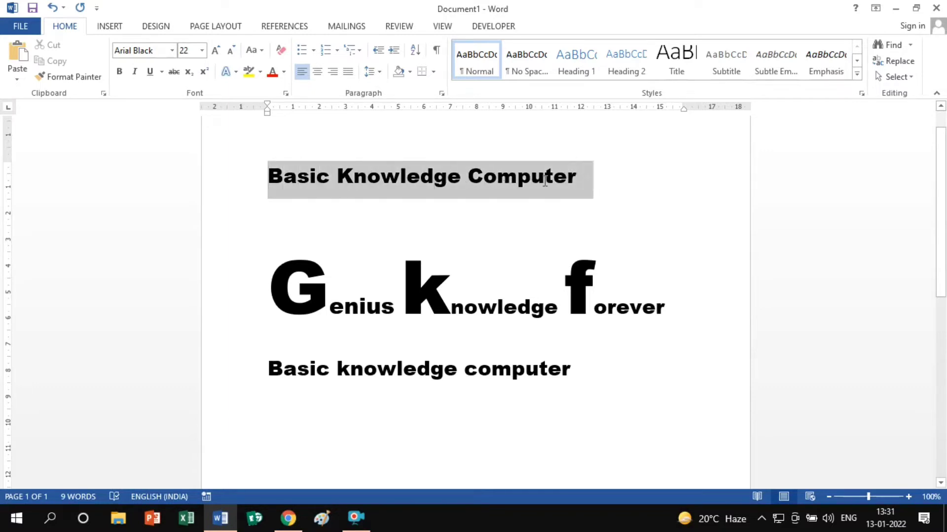
click(263, 50)
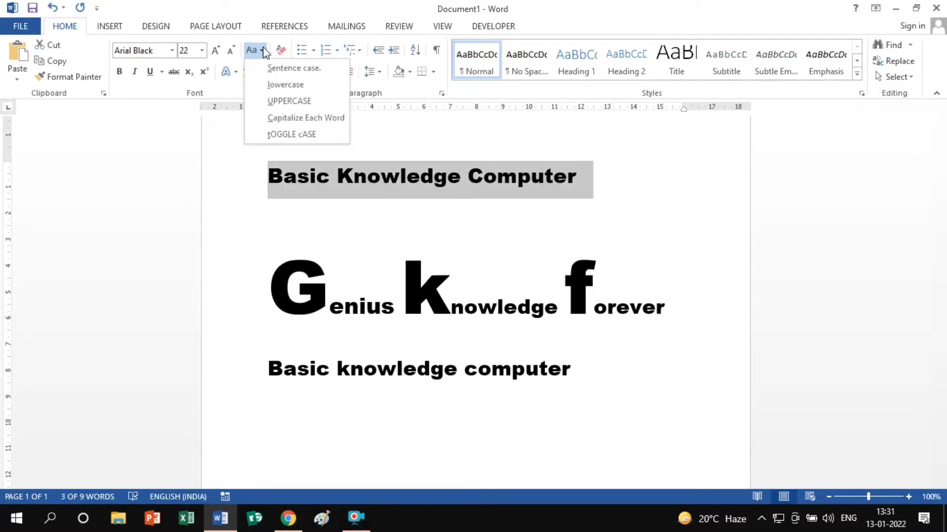
click(289, 134)
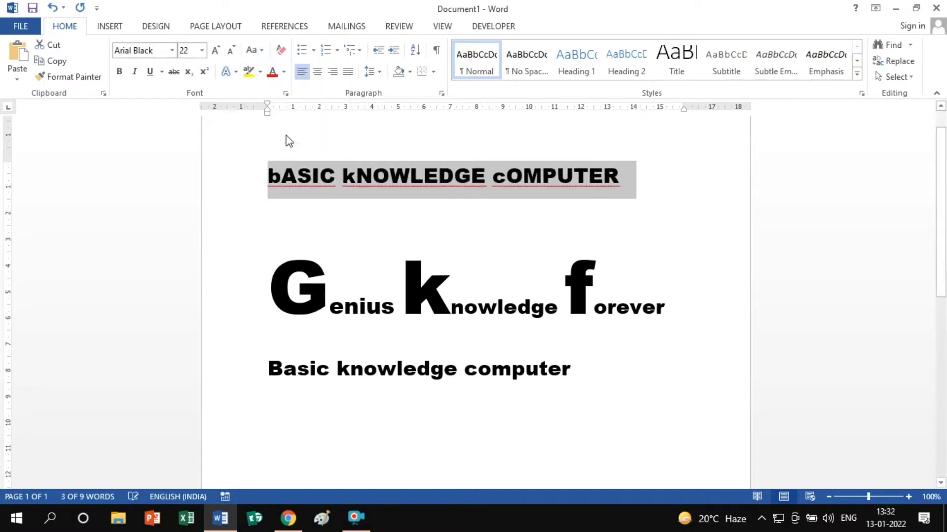
click(465, 204)
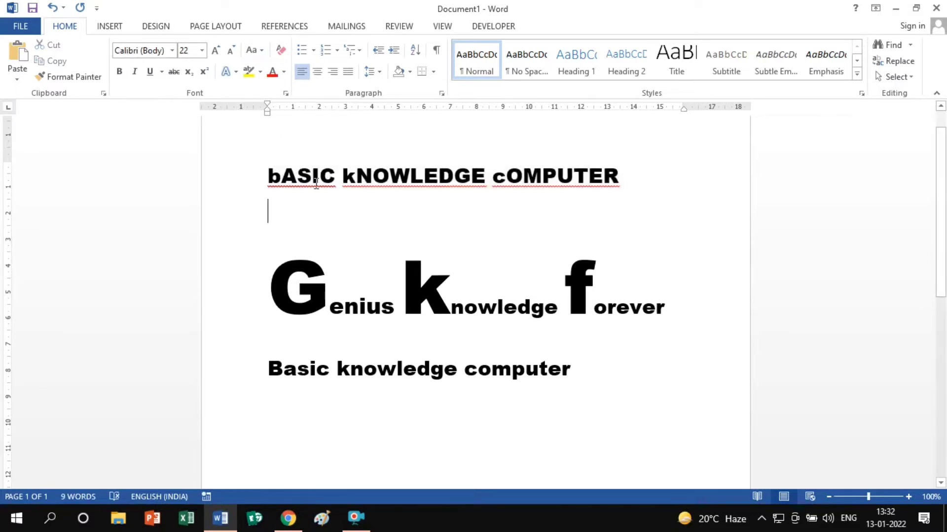
- Examine the toggled case by highlighting the initials "b", "k" and "c" and the capitals of the middle word in the first line
double_click(281, 184)
drag(268, 183, 281, 184)
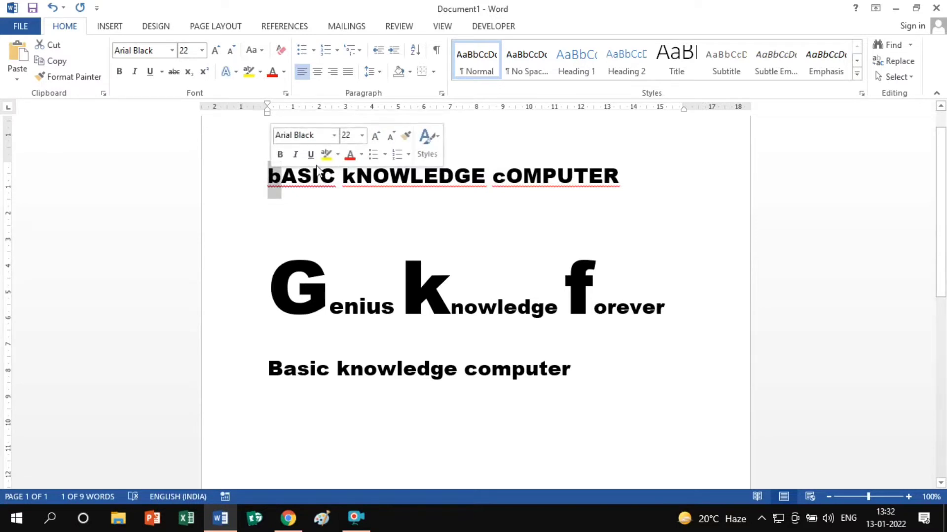
click(349, 183)
drag(353, 182, 344, 184)
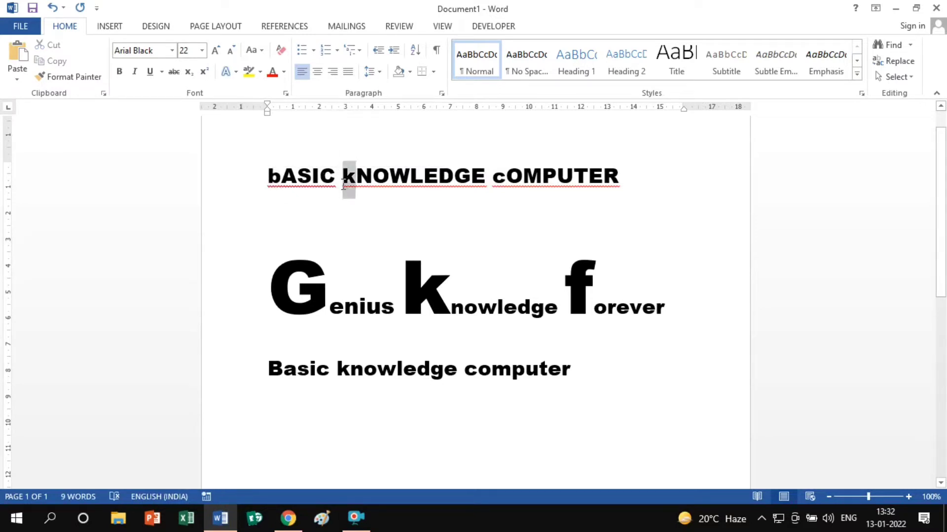
drag(505, 180, 493, 182)
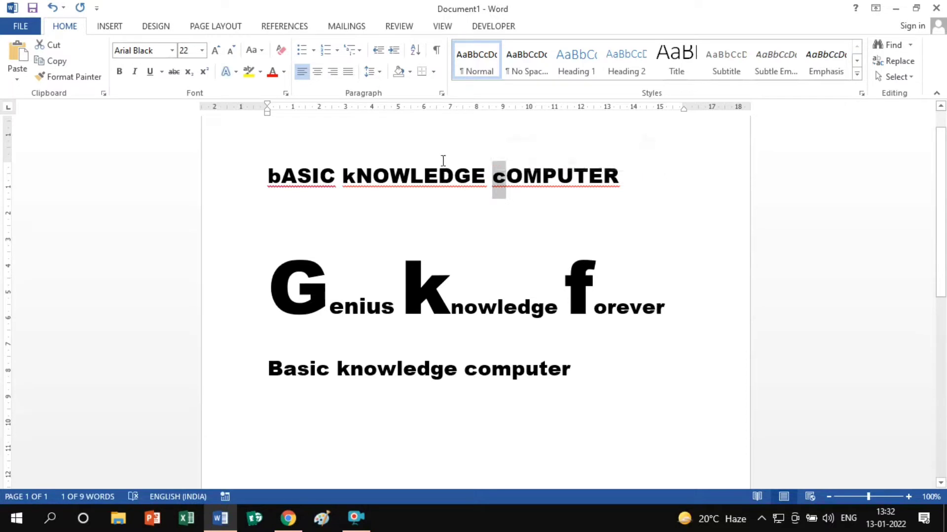
drag(362, 174, 470, 175)
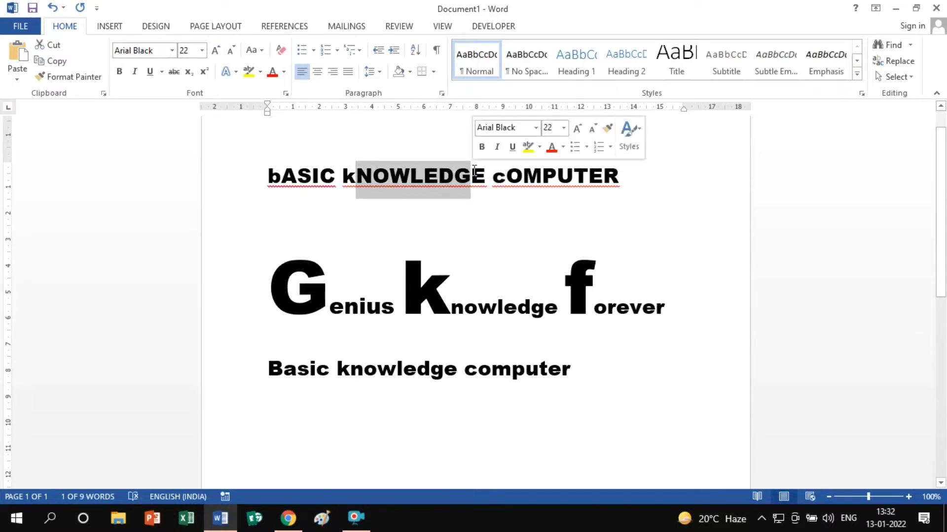
click(472, 175)
click(404, 209)
- Change the first line to sentence case and set its font to Calibri (Body)
drag(267, 176, 616, 181)
click(255, 50)
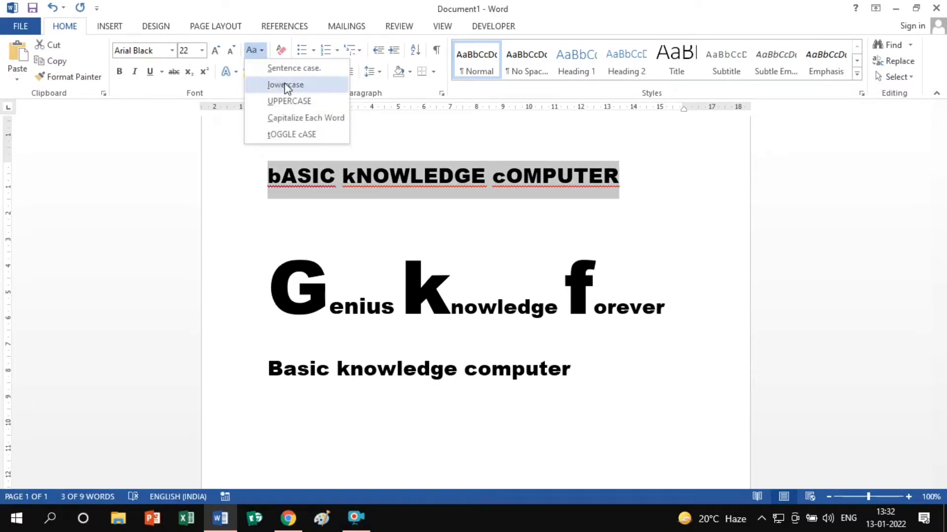
click(282, 68)
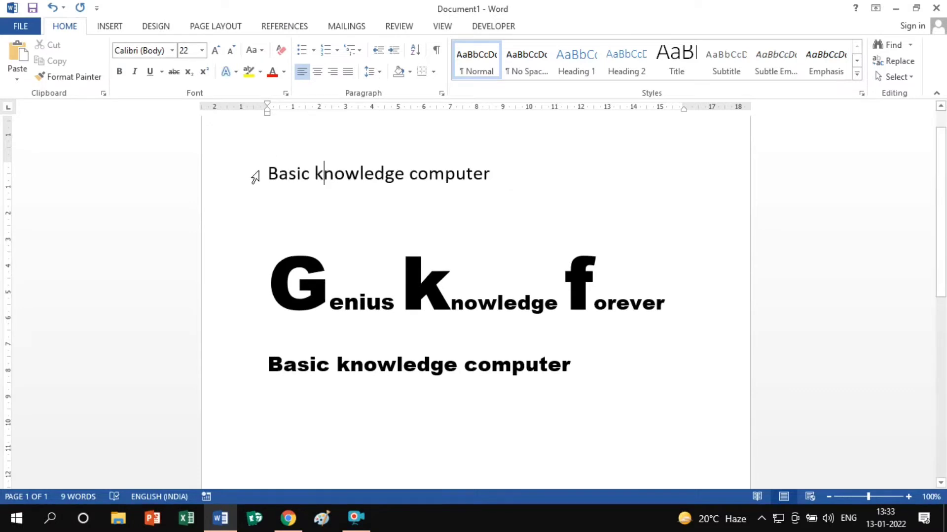
- Toggle bold on and off repeatedly for the whole first line, ending with bold off
drag(268, 177, 496, 183)
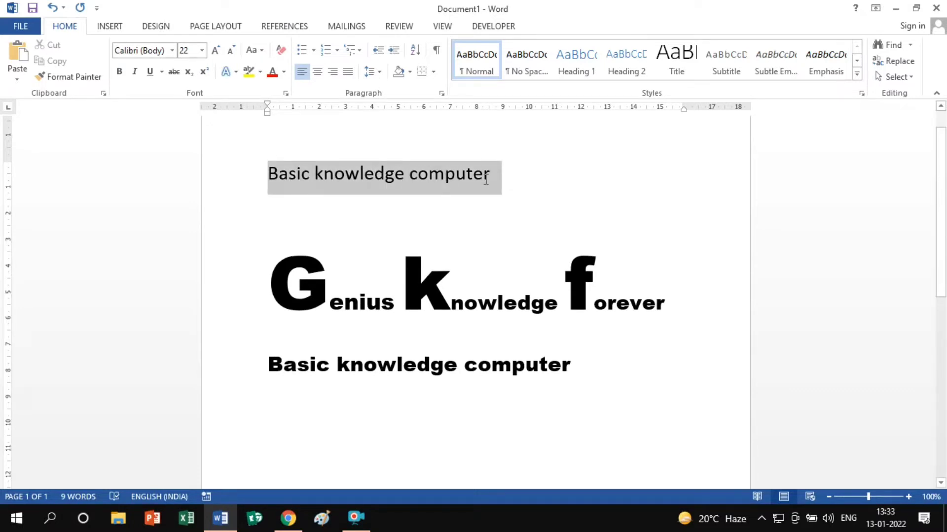
click(120, 71)
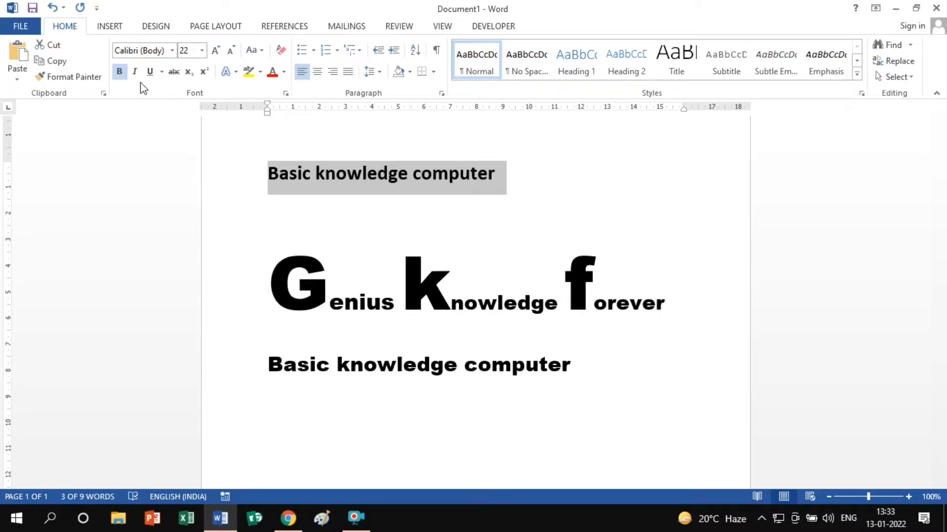
click(122, 73)
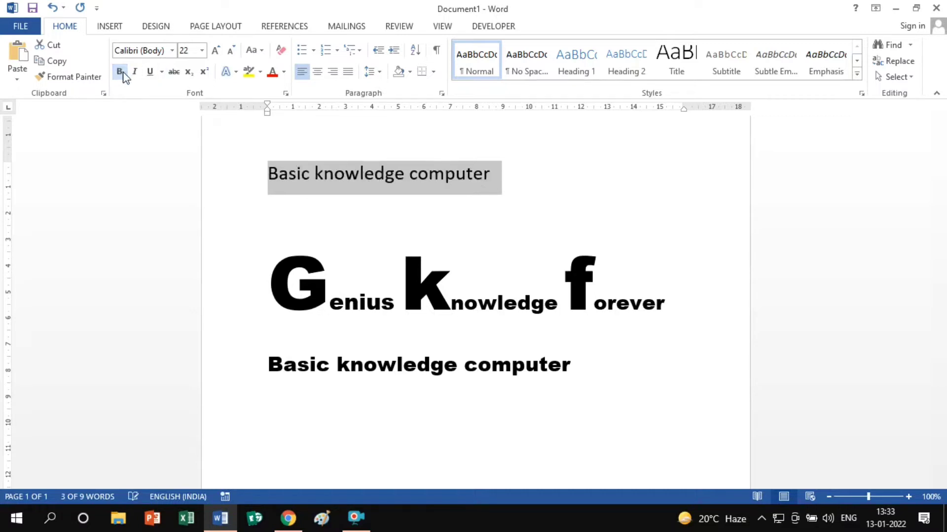
click(123, 73)
click(122, 73)
click(122, 73)
click(123, 73)
click(123, 73)
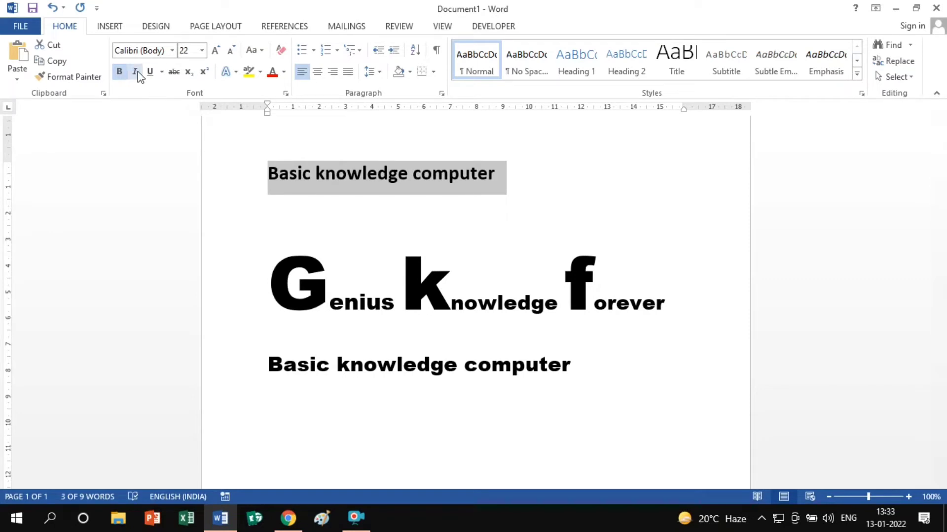
click(121, 72)
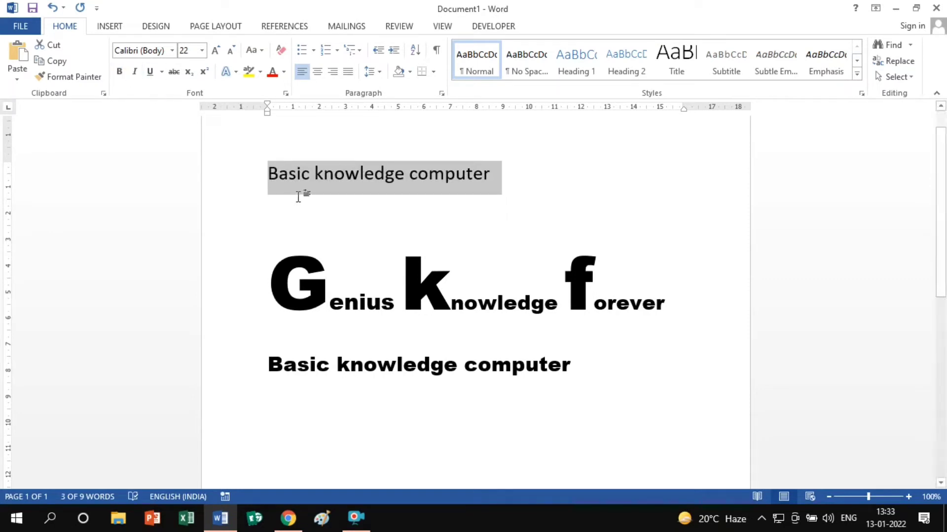
- Increase the font size of the first line to 28
key(ctrl+shift+period)
key(ctrl+shift+period)
key(ctrl+shift+period)
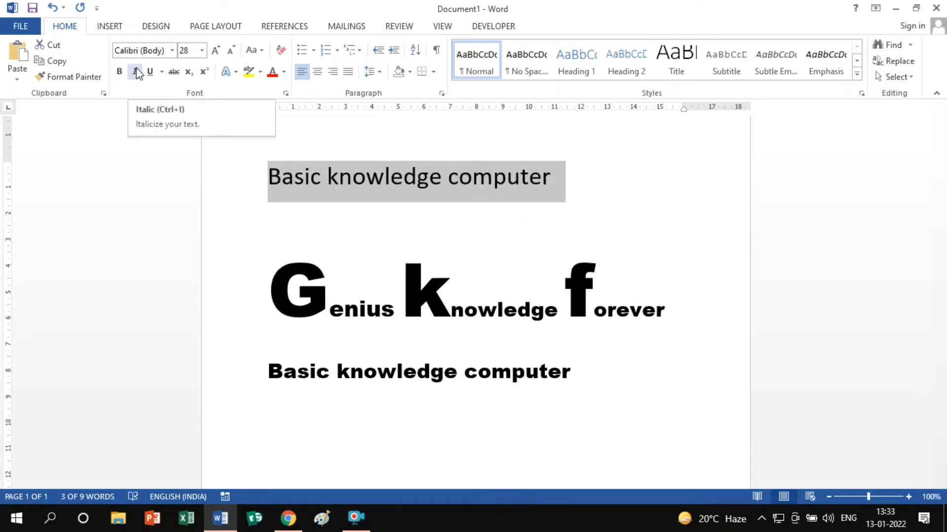
- Apply italic and bold to the first line and remove both again
click(135, 71)
click(120, 72)
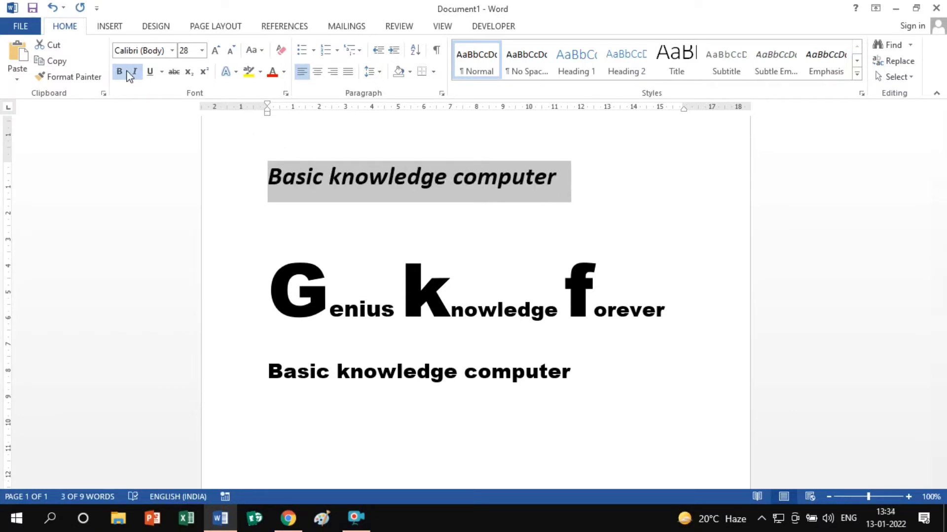
click(120, 72)
click(134, 72)
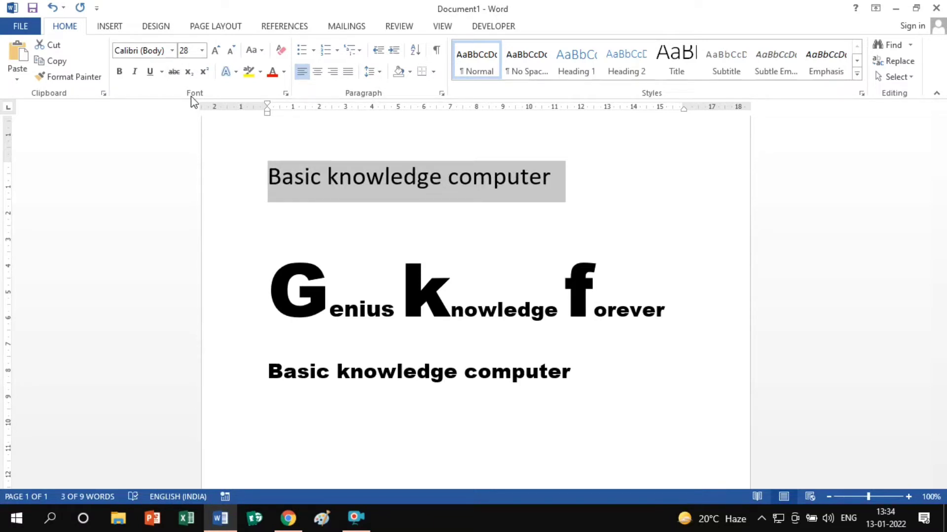
- Move the bottom "Basic knowledge computer" line directly below the first line, in plain Calibri (Body) at size 22
drag(396, 317, 411, 320)
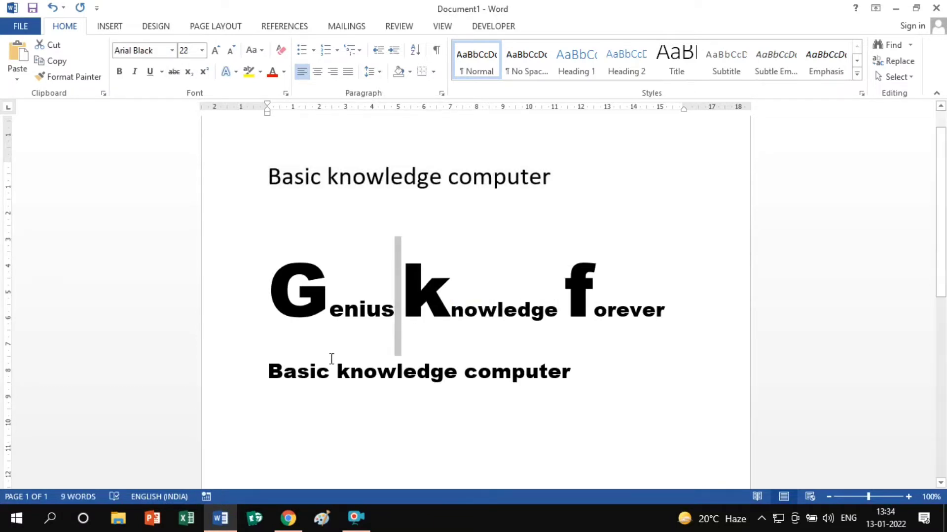
drag(269, 370, 465, 398)
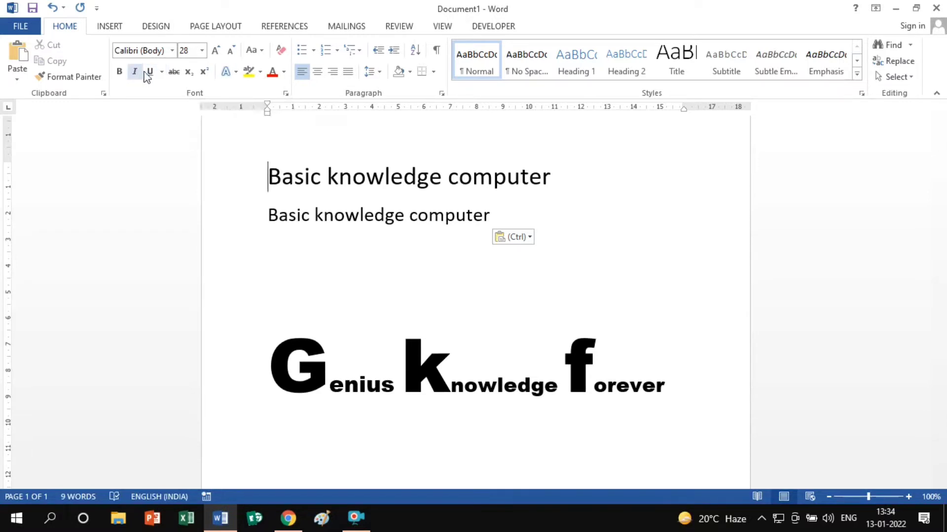
- Underline both "Basic knowledge computer" lines with a single line and deselect the text
drag(268, 176, 521, 177)
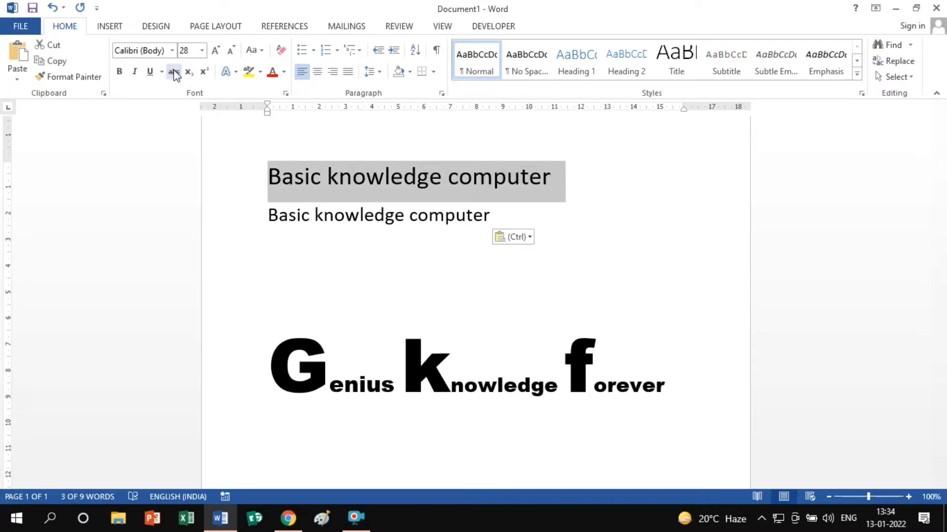
click(151, 72)
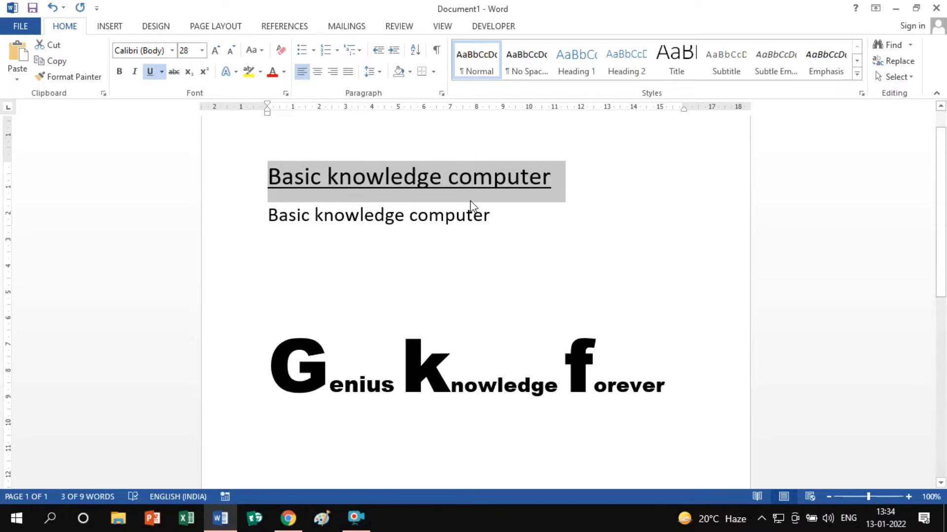
drag(270, 220, 490, 226)
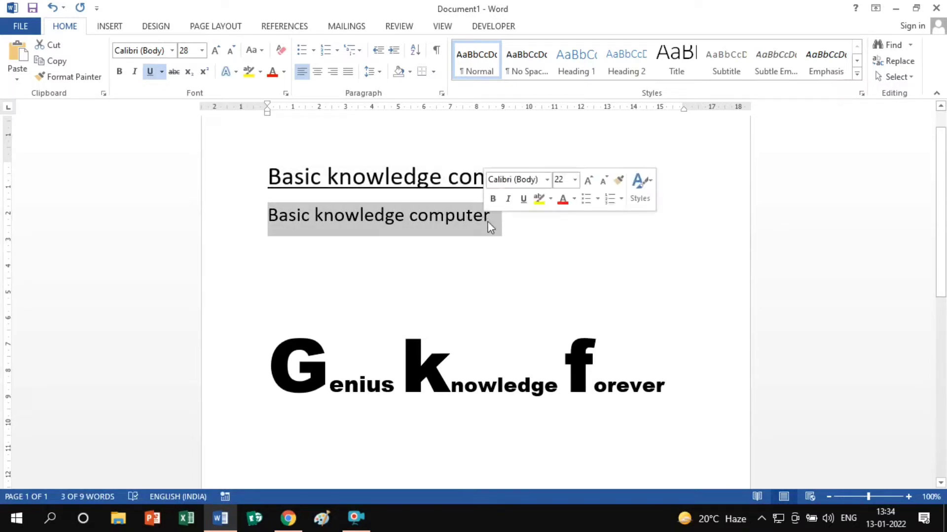
click(150, 72)
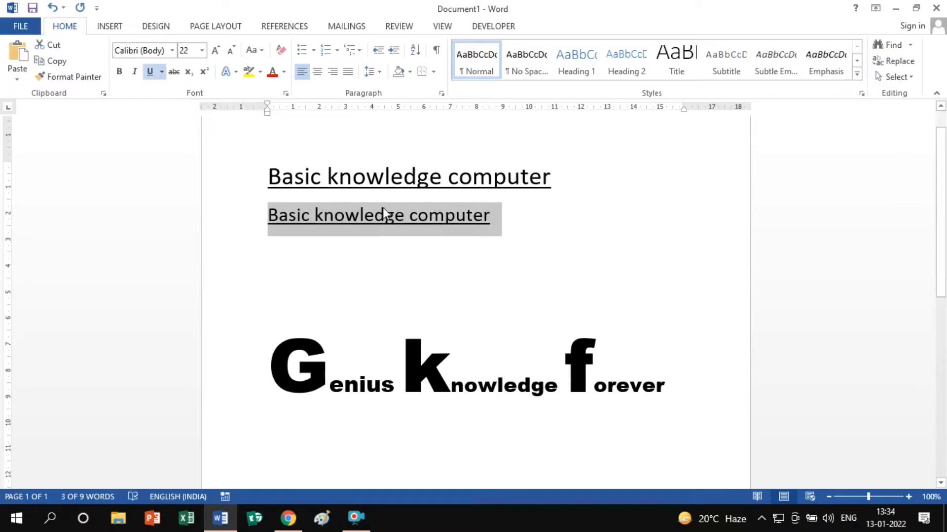
click(583, 218)
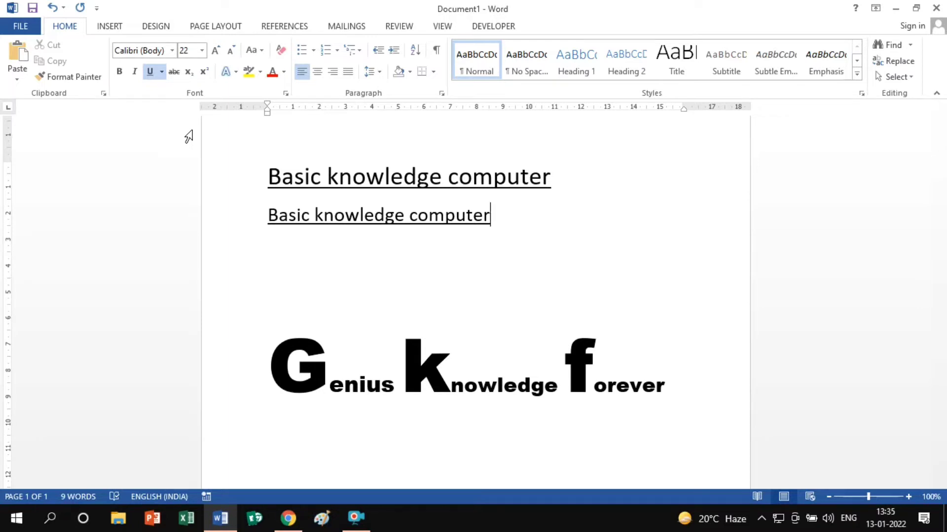
- View the available underline styles and close the list without choosing one
click(162, 72)
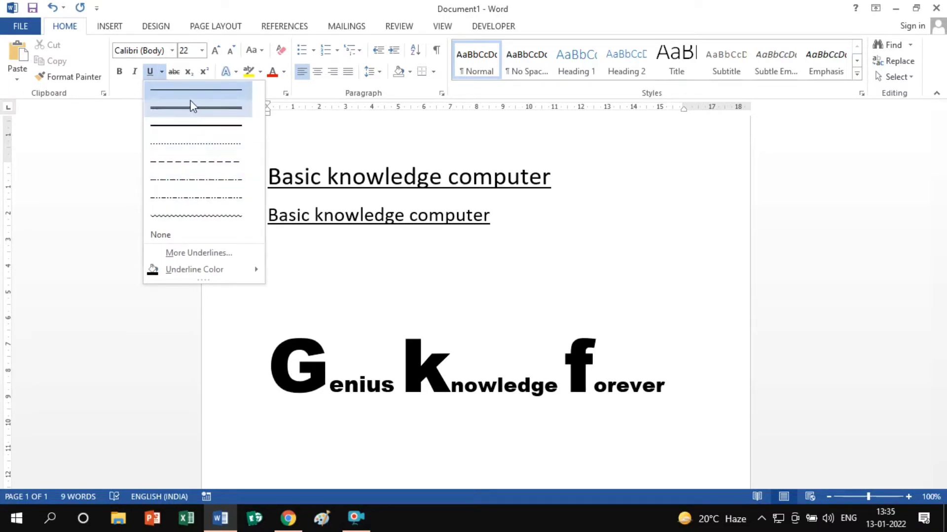
click(348, 206)
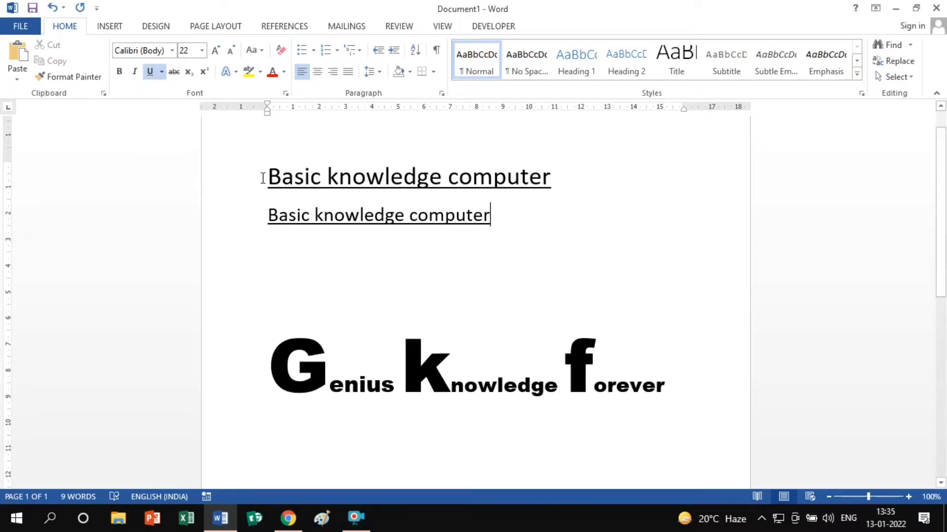
- Remove the underline from both "Basic knowledge computer" lines and deselect the text
drag(267, 178, 564, 179)
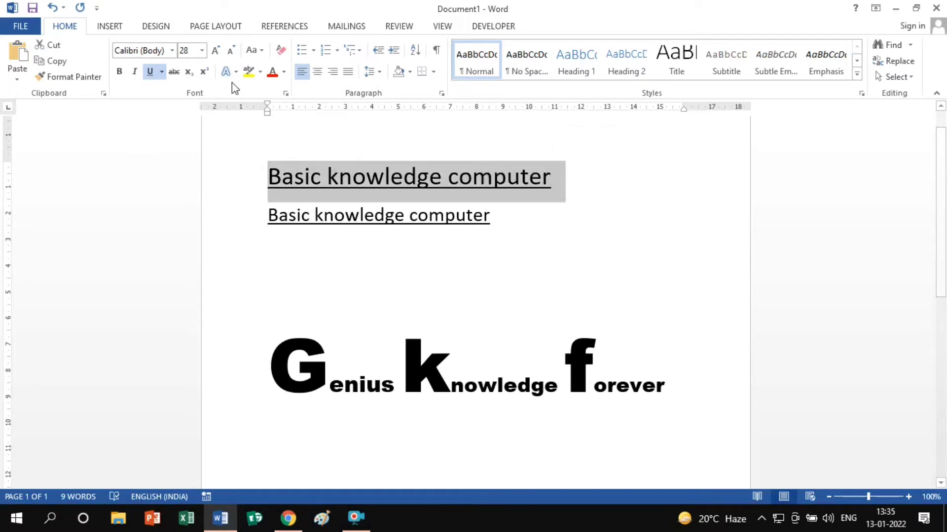
click(162, 71)
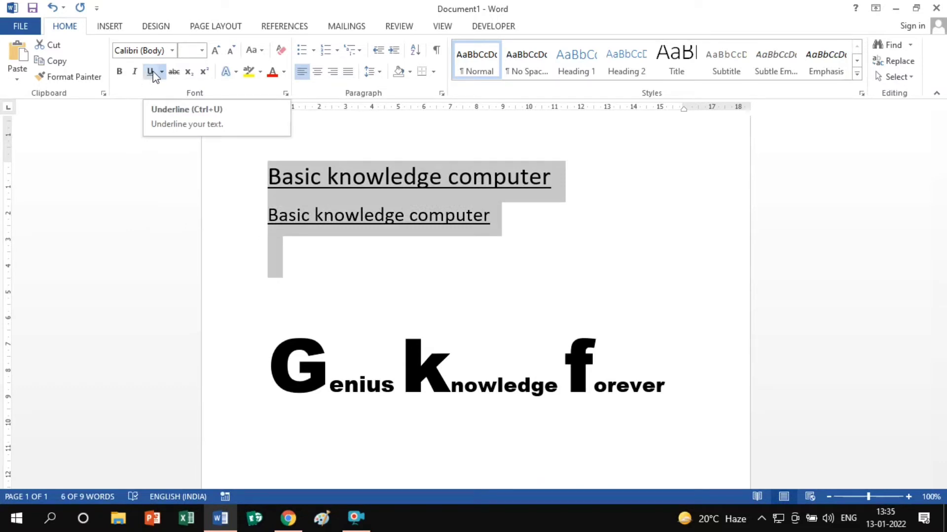
click(151, 75)
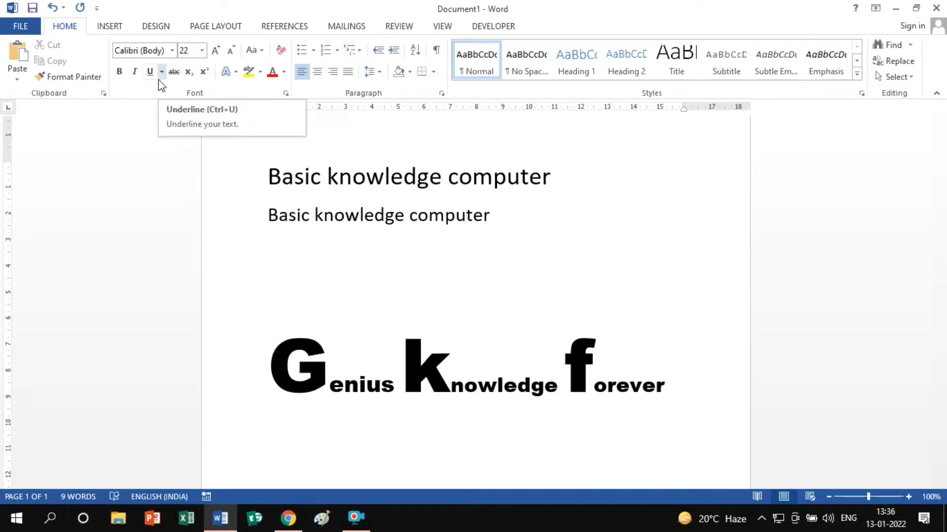
- Apply strikethrough to the first and second "Basic knowledge computer" lines, and undo both changes
drag(266, 176, 505, 197)
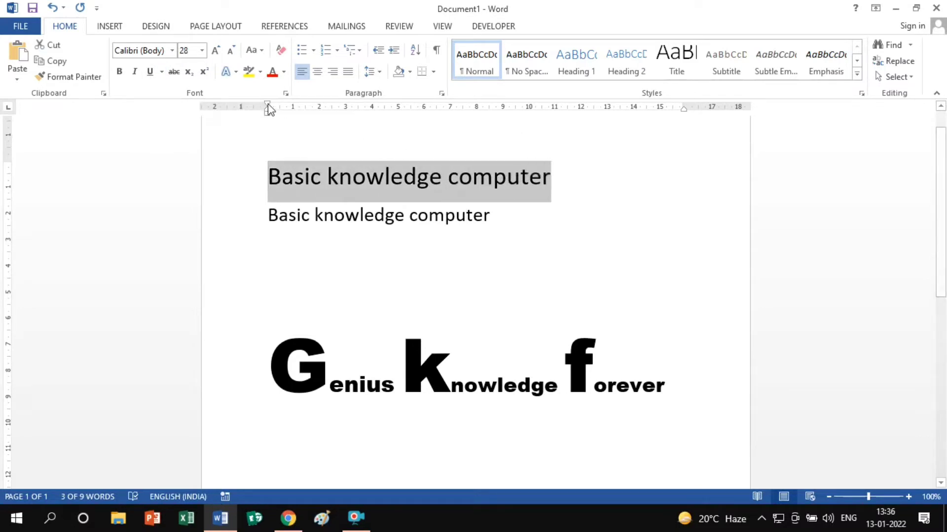
click(174, 72)
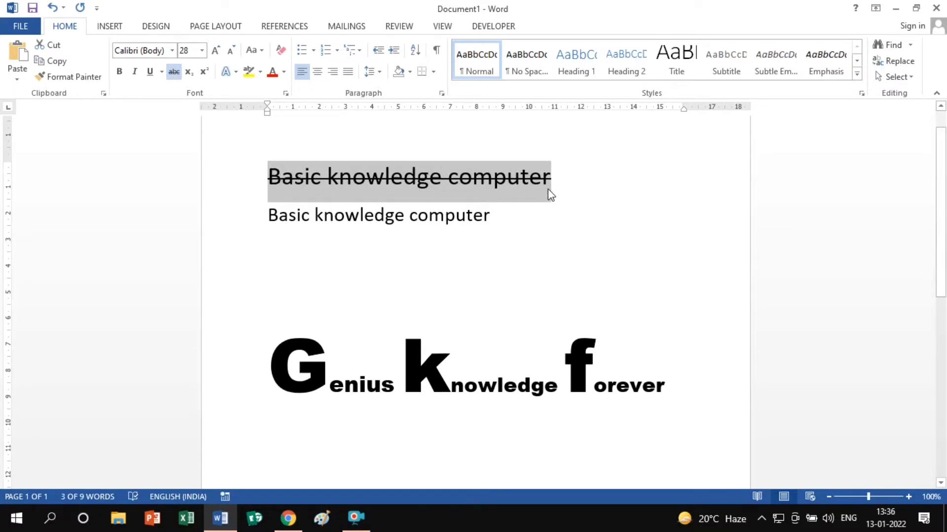
click(491, 216)
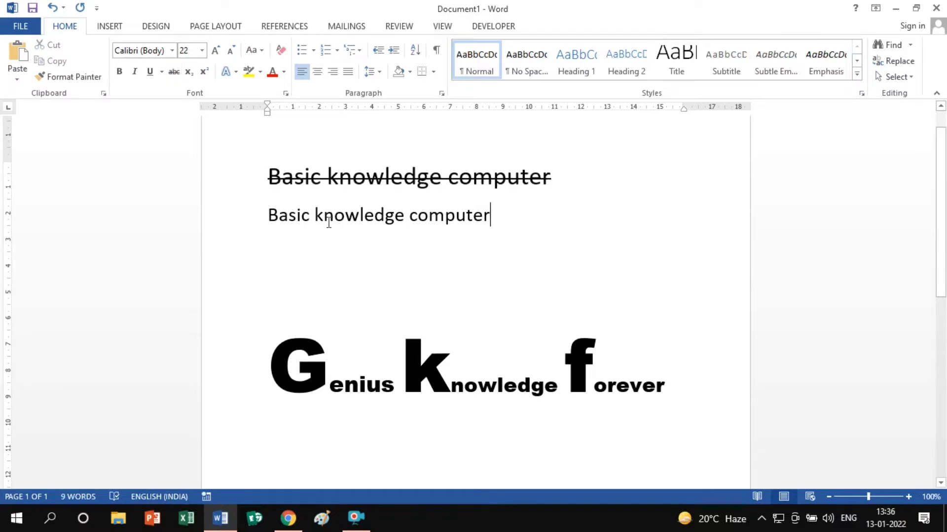
drag(269, 217, 472, 226)
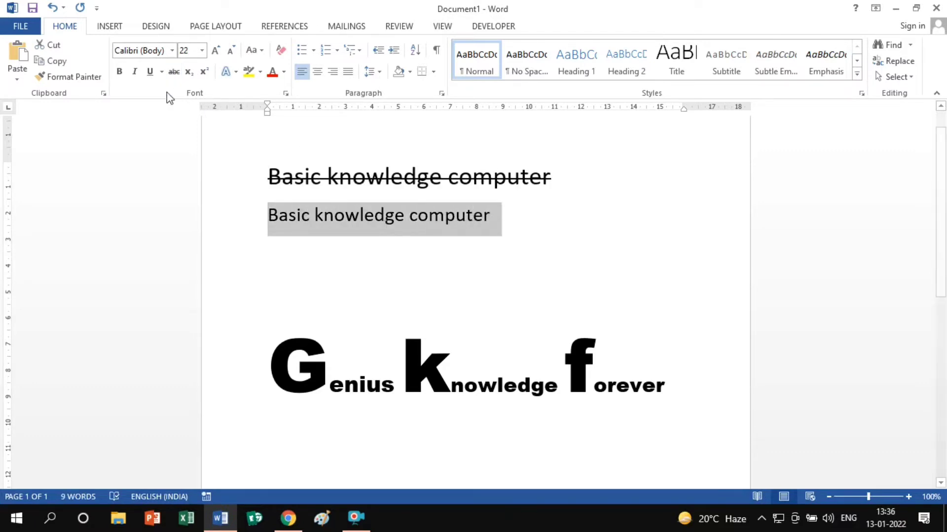
click(173, 72)
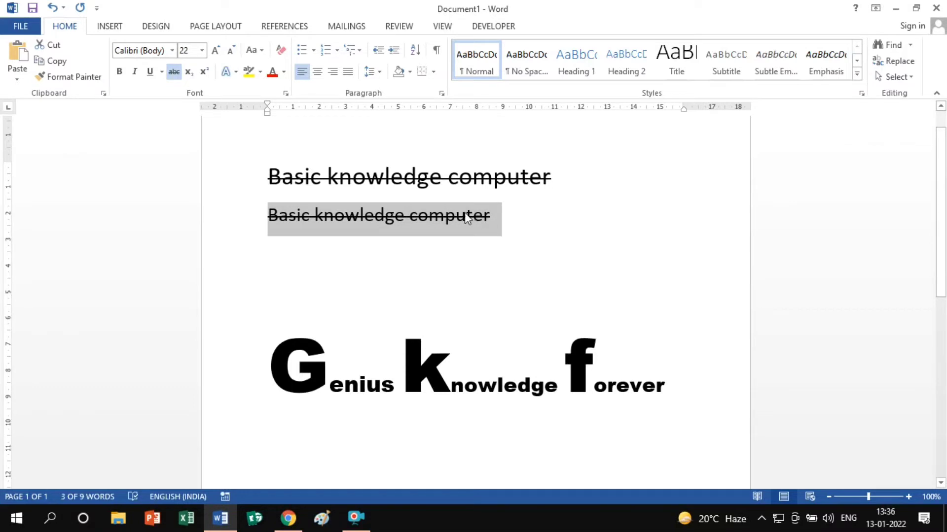
click(53, 8)
click(53, 8)
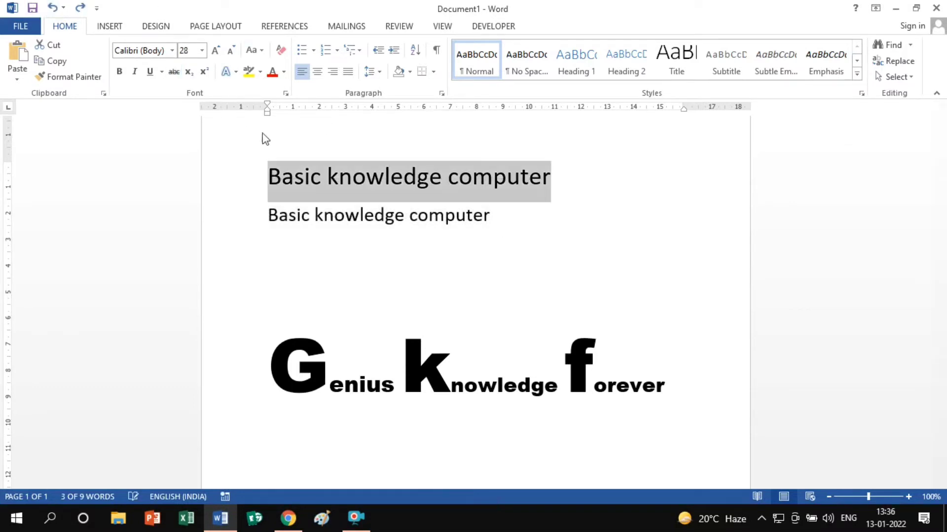
click(328, 176)
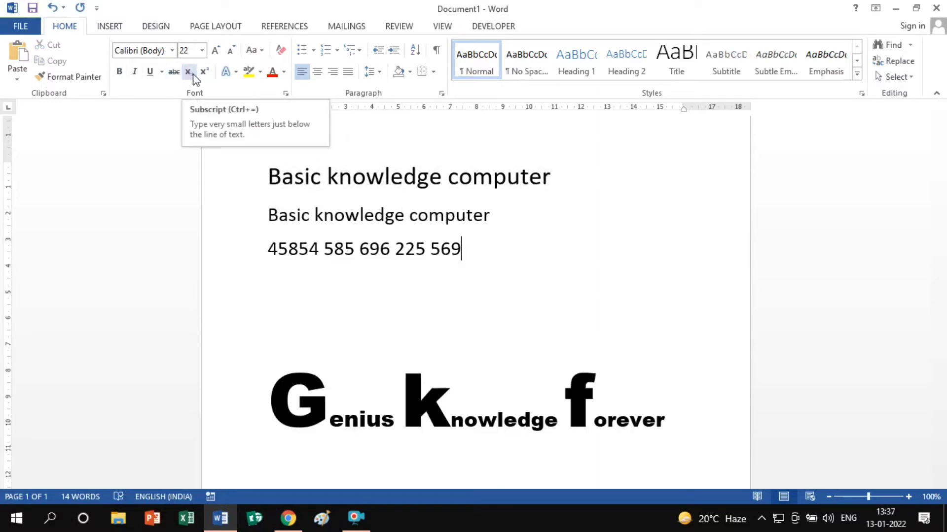
click(321, 248)
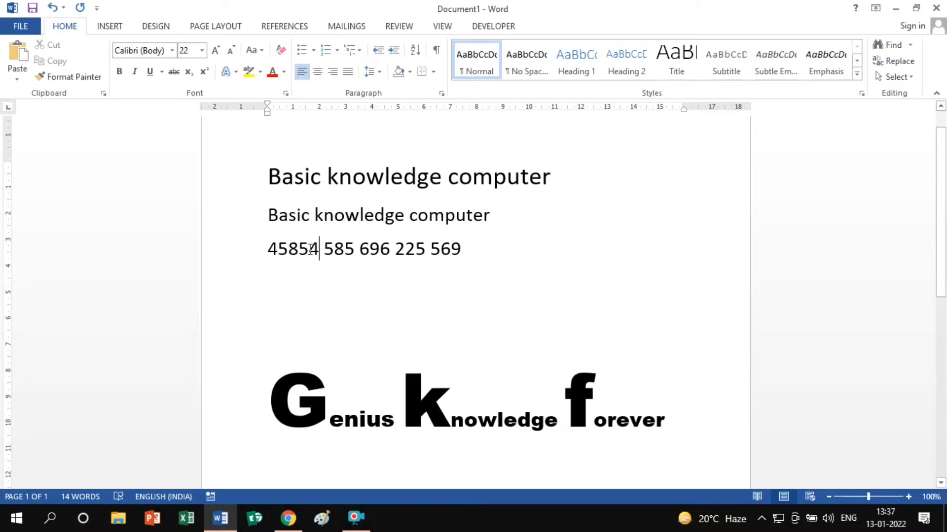
key(BackSpace)
key(BackSpace)
key(BackSpace)
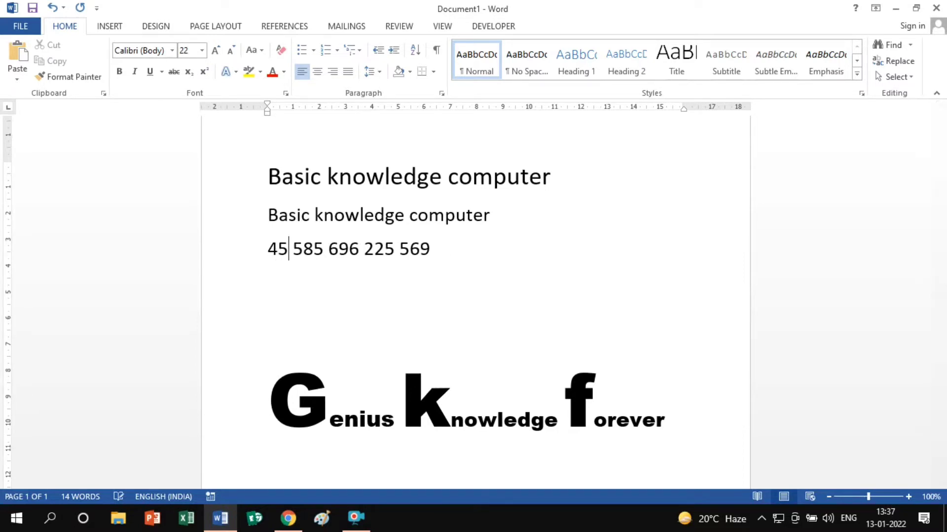
click(321, 243)
key(BackSpace)
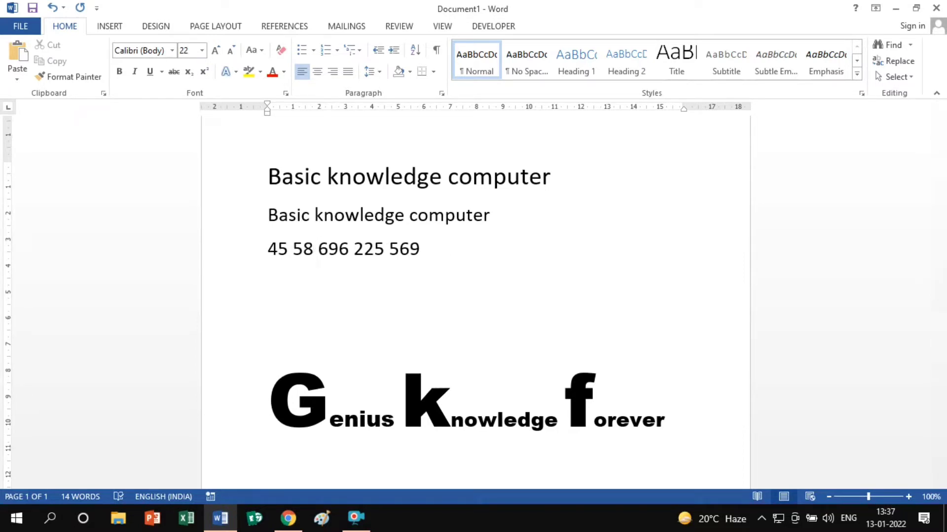
click(349, 248)
key(BackSpace)
click(374, 248)
key(BackSpace)
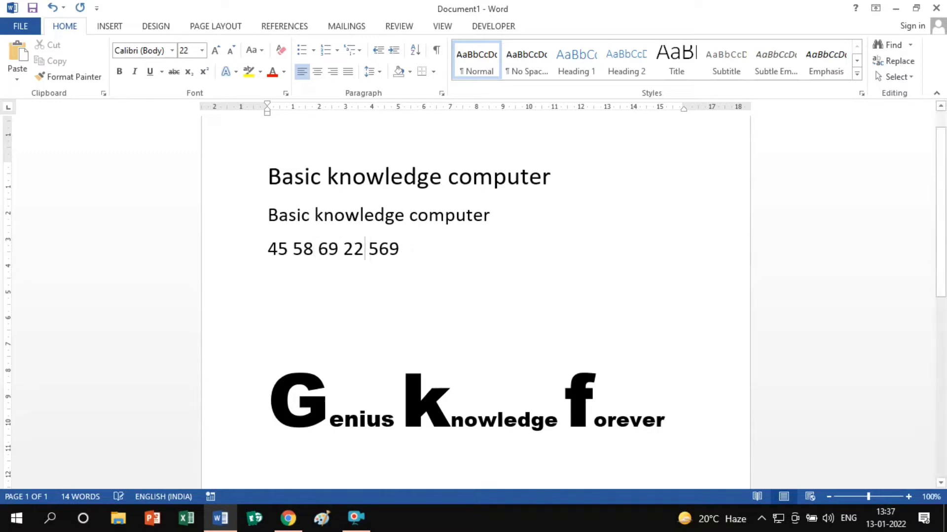
click(424, 247)
key(BackSpace)
- Make the 5 in "45" at the start of the number line a subscript
click(279, 249)
drag(282, 249, 289, 250)
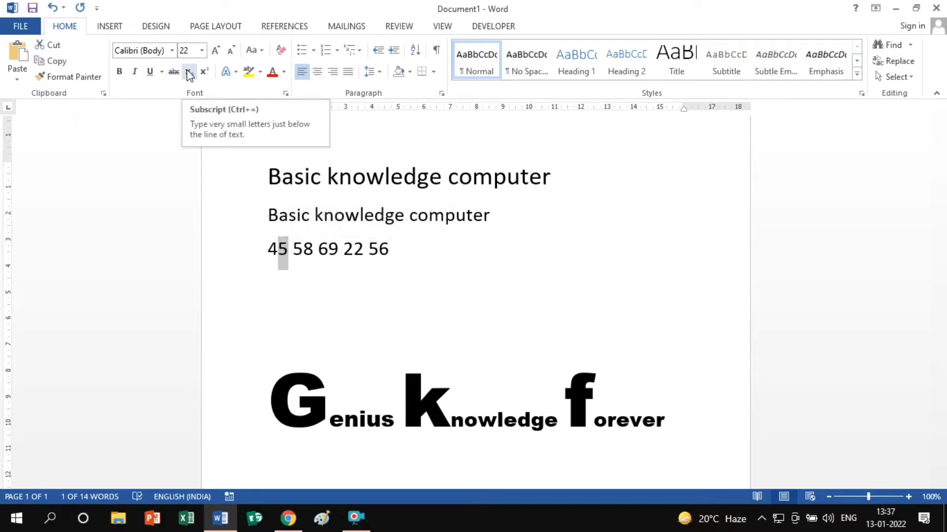
click(189, 73)
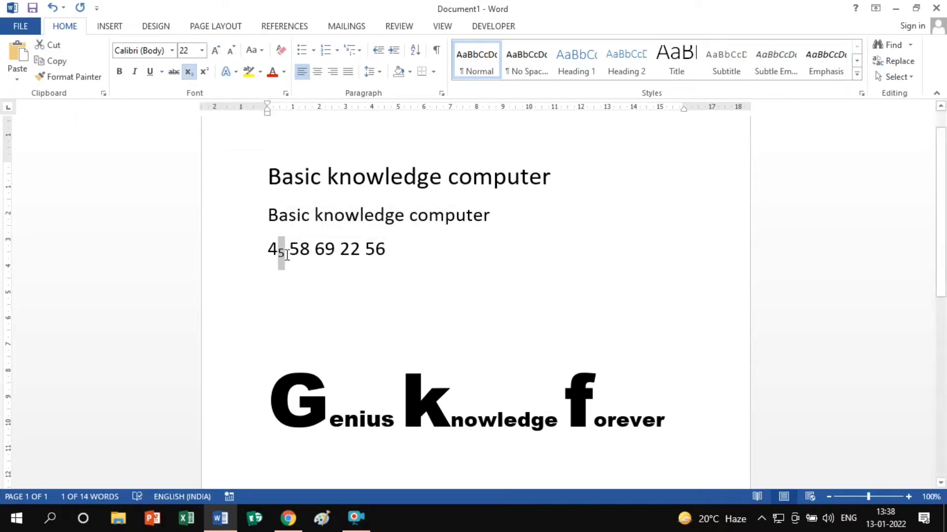
click(302, 262)
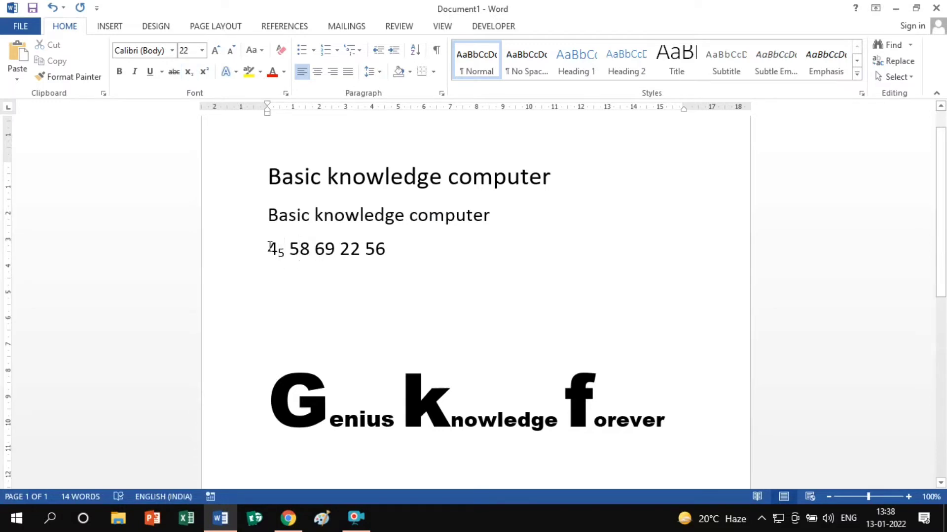
- Enlarge the whole number line to font size 72 and deselect it
drag(270, 247, 394, 254)
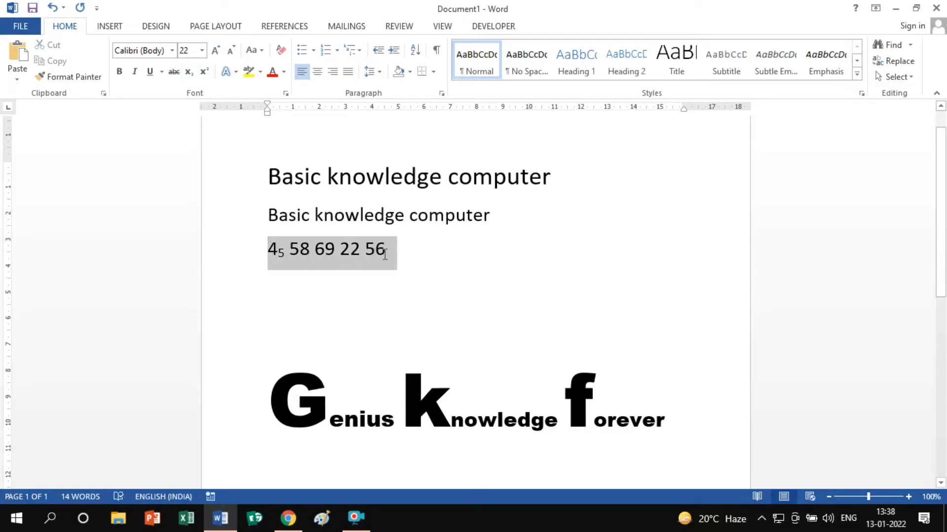
click(215, 50)
click(215, 50)
click(215, 51)
click(216, 50)
click(216, 51)
click(216, 50)
click(364, 284)
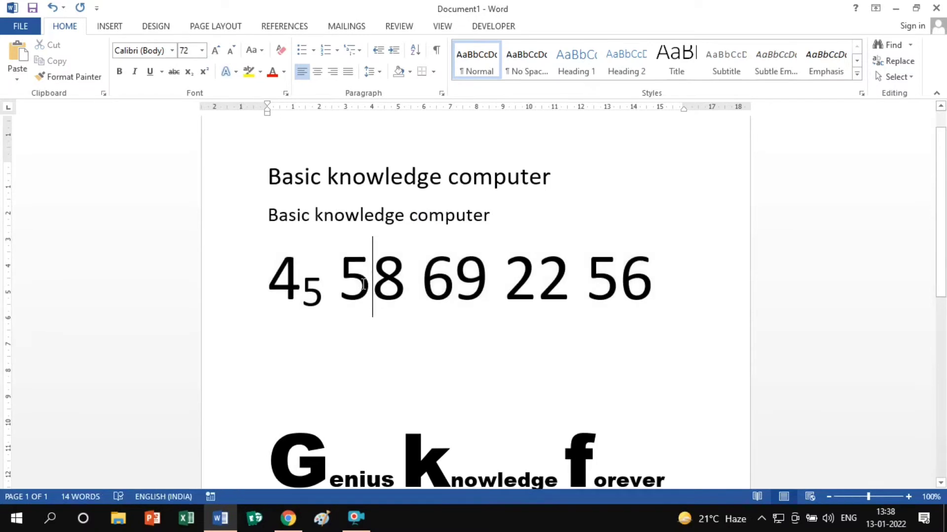
- Make the second digit of 58, 69, 22 and 56 in the number line a subscript
click(392, 278)
drag(374, 275, 400, 279)
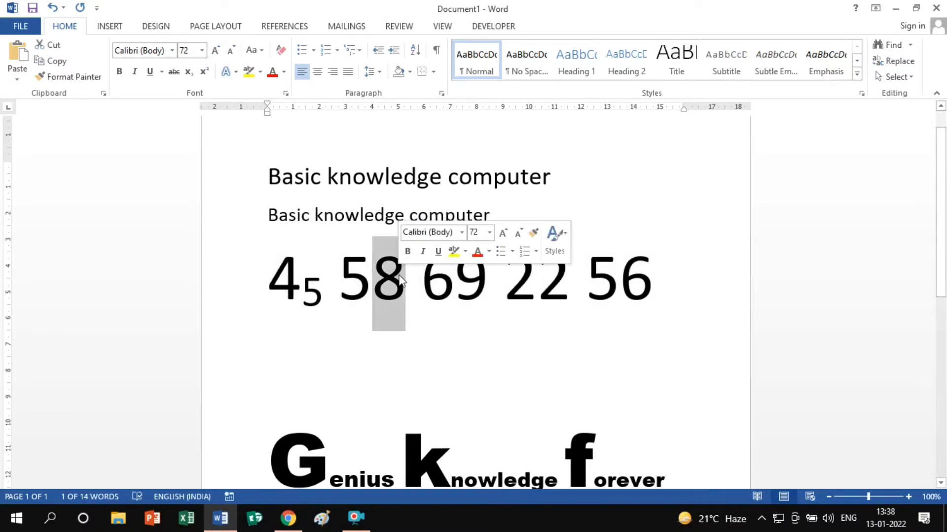
click(188, 72)
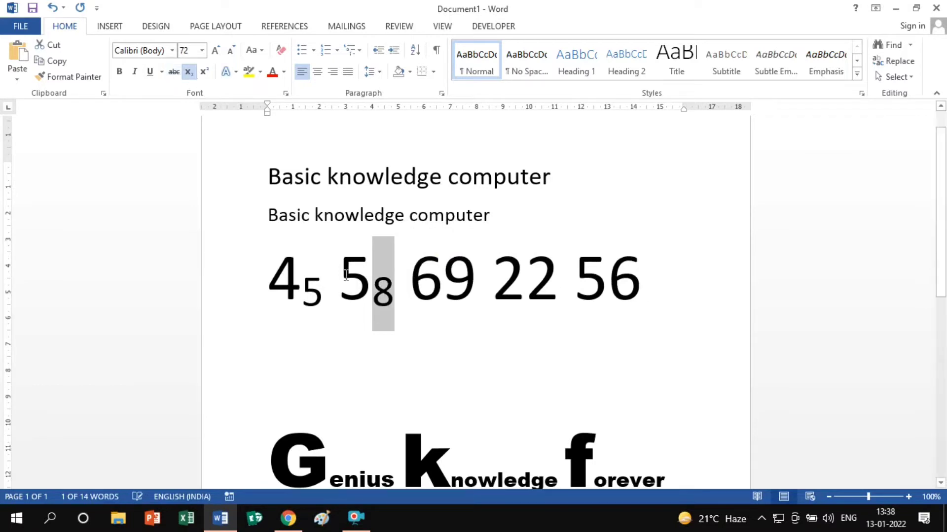
click(415, 301)
drag(444, 277, 471, 276)
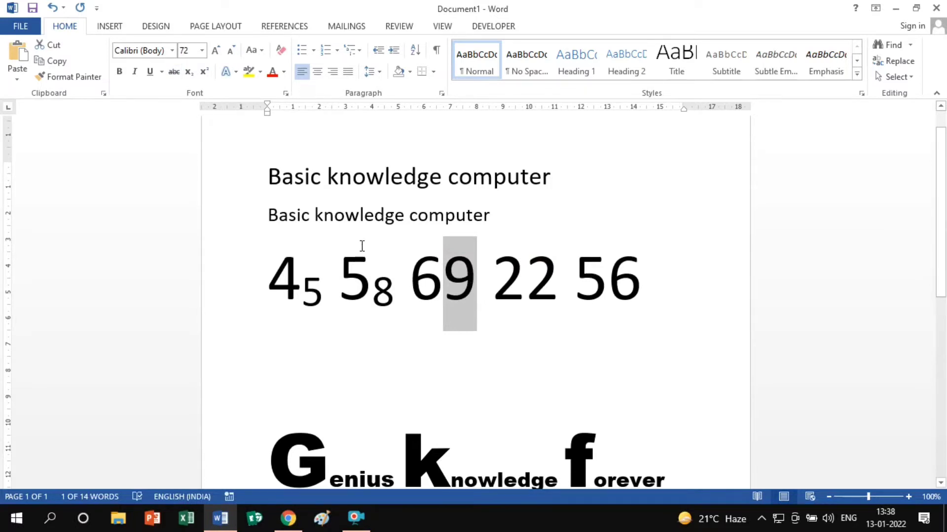
click(188, 72)
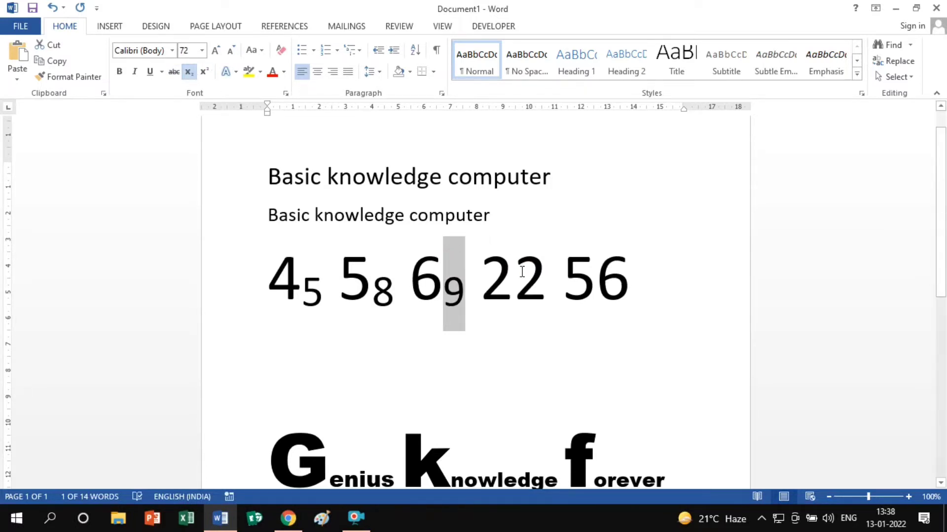
drag(513, 271, 547, 272)
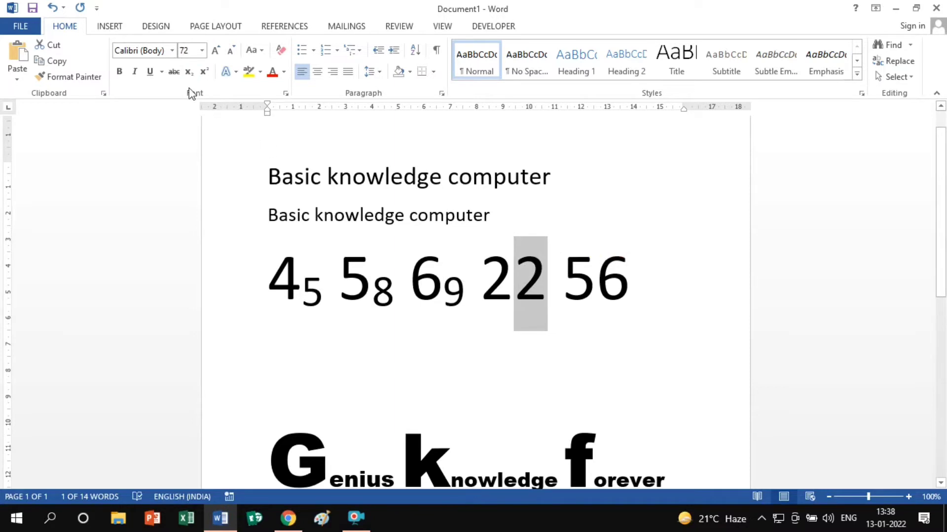
click(191, 74)
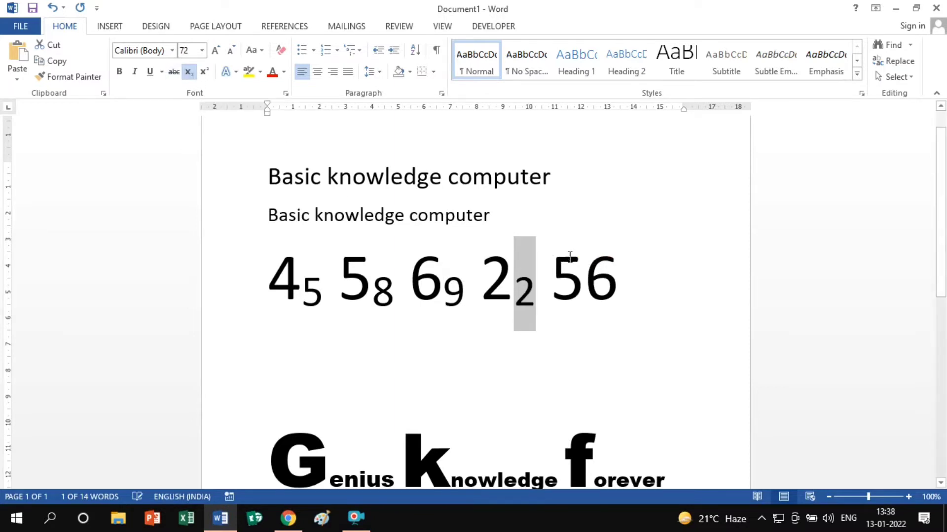
drag(586, 273, 618, 274)
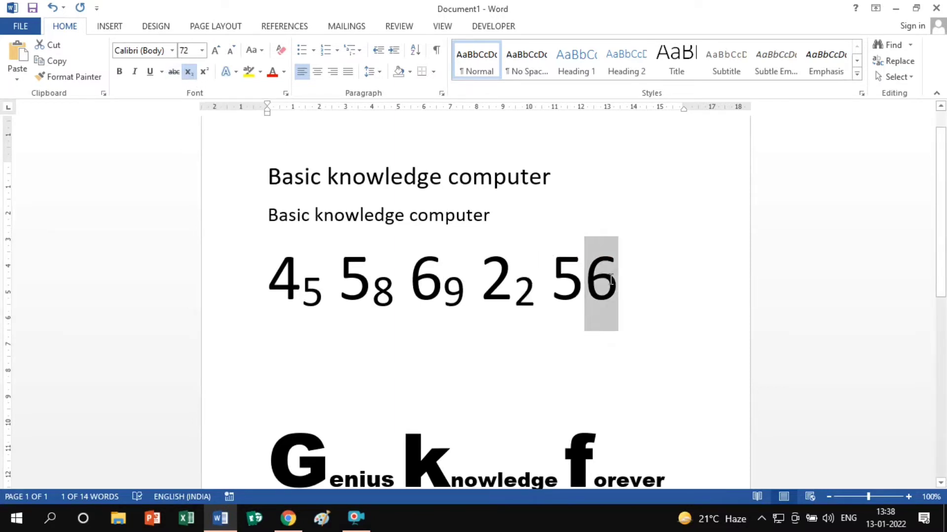
click(189, 71)
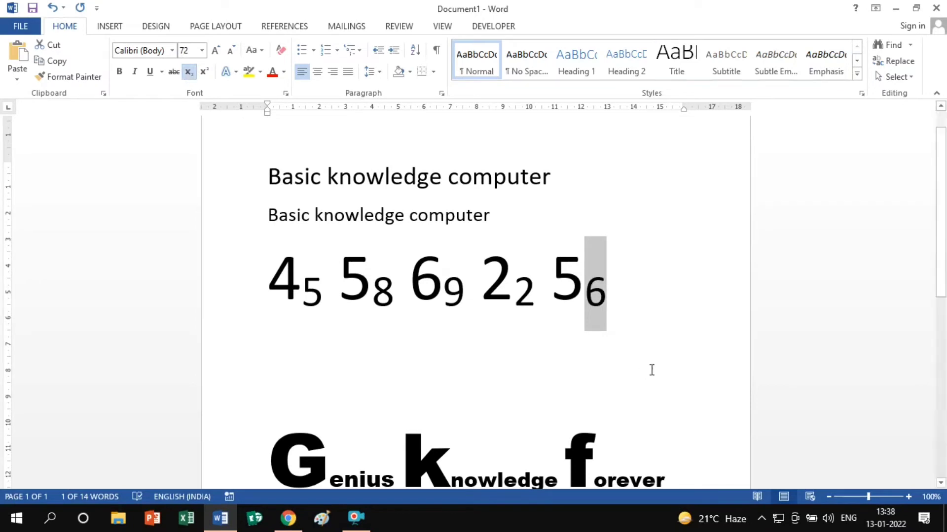
click(661, 285)
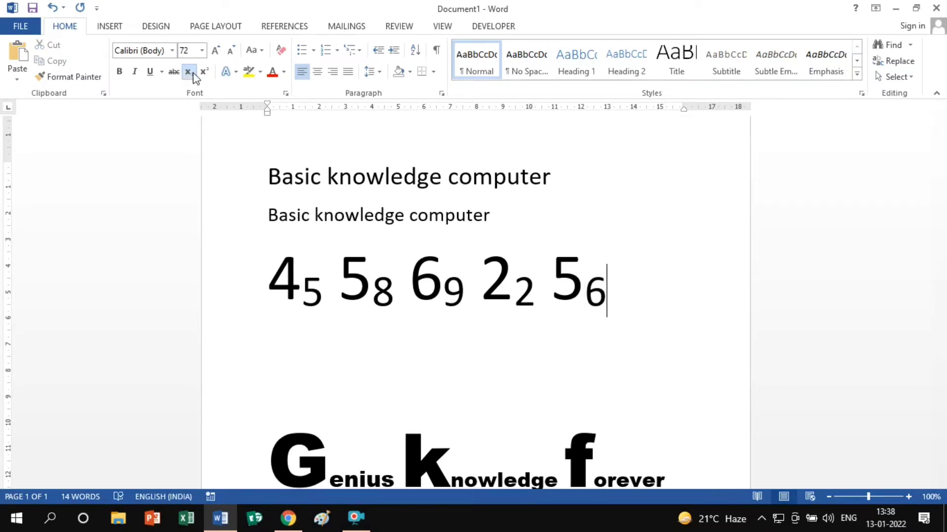
- Remove the subscript from the final 6 in the number line and undo that removal
click(436, 347)
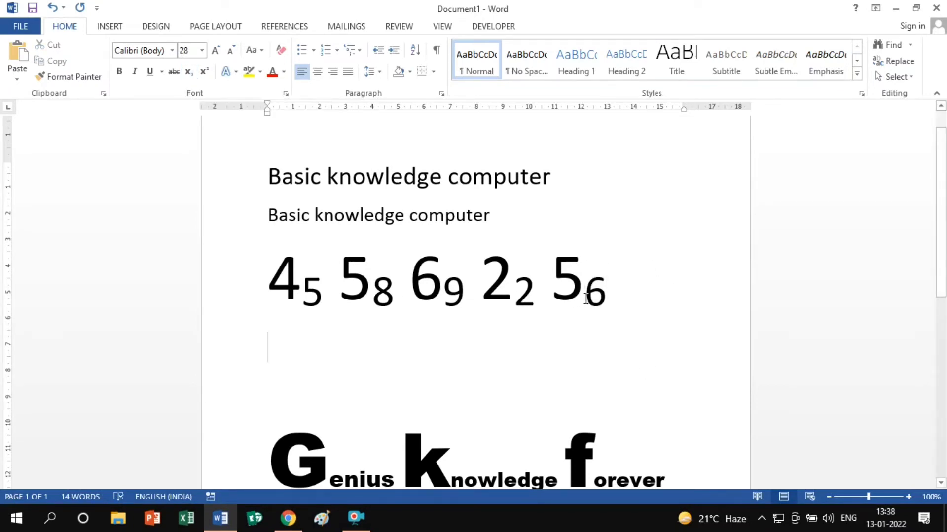
click(609, 296)
drag(596, 293, 609, 296)
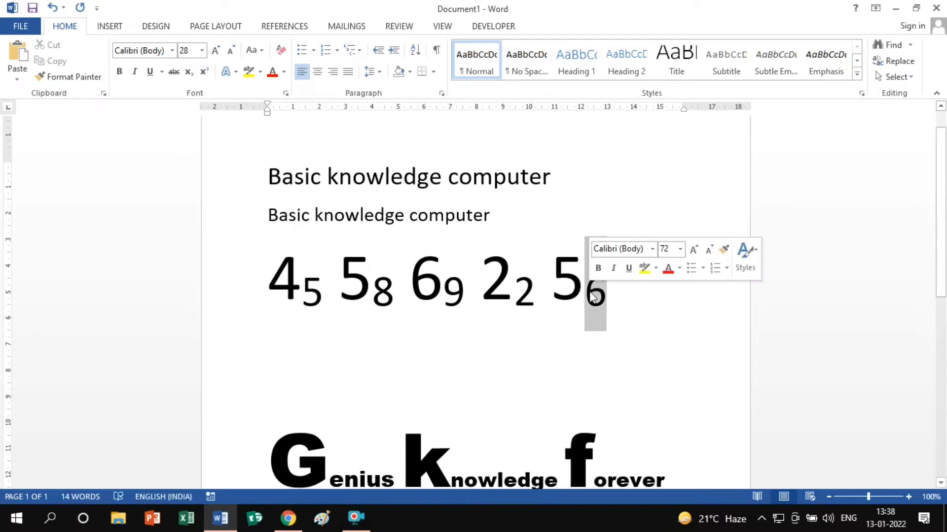
click(189, 73)
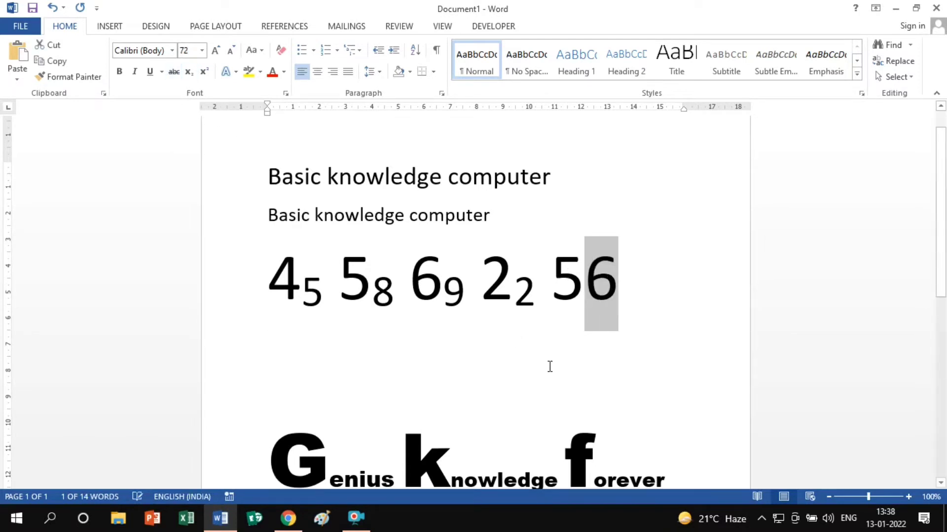
click(52, 7)
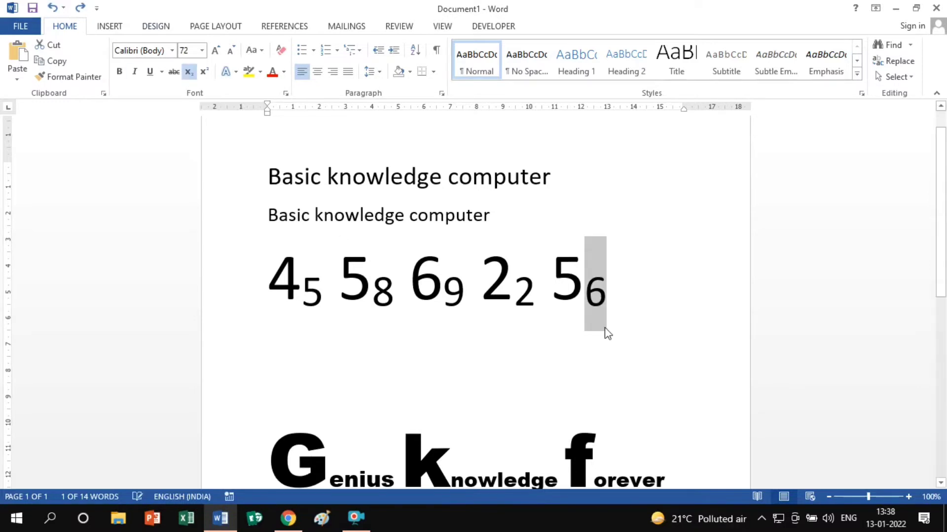
- Add a new line of numbers reading "48 58 69 62" below the subscripted number line
click(651, 298)
key(Return)
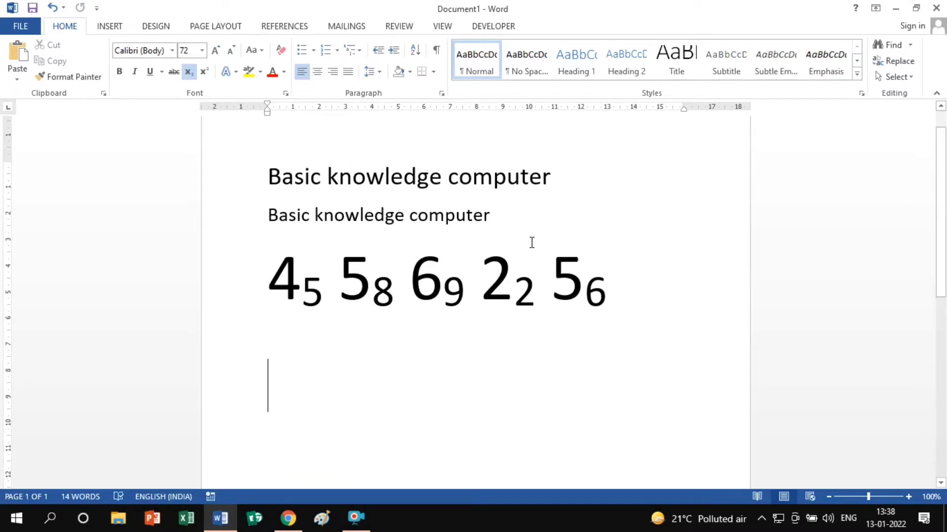
text(48)
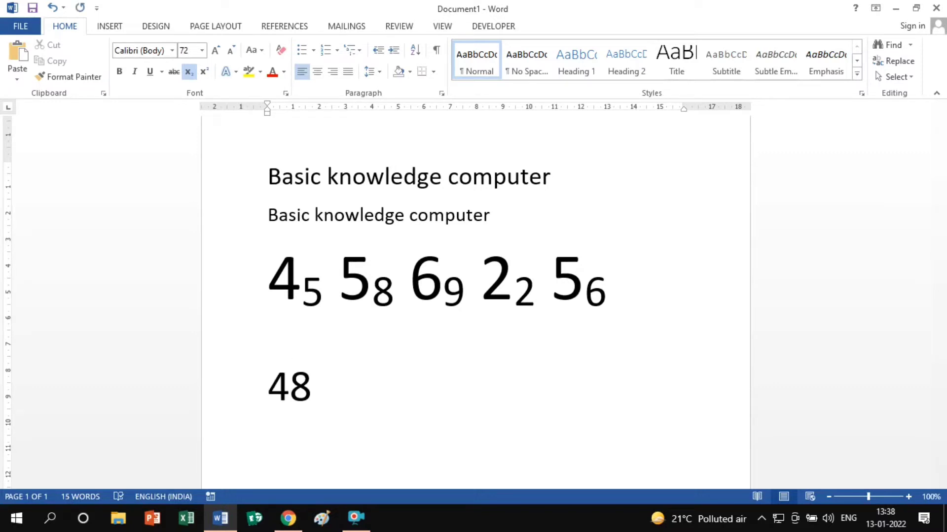
text( 58 69 62)
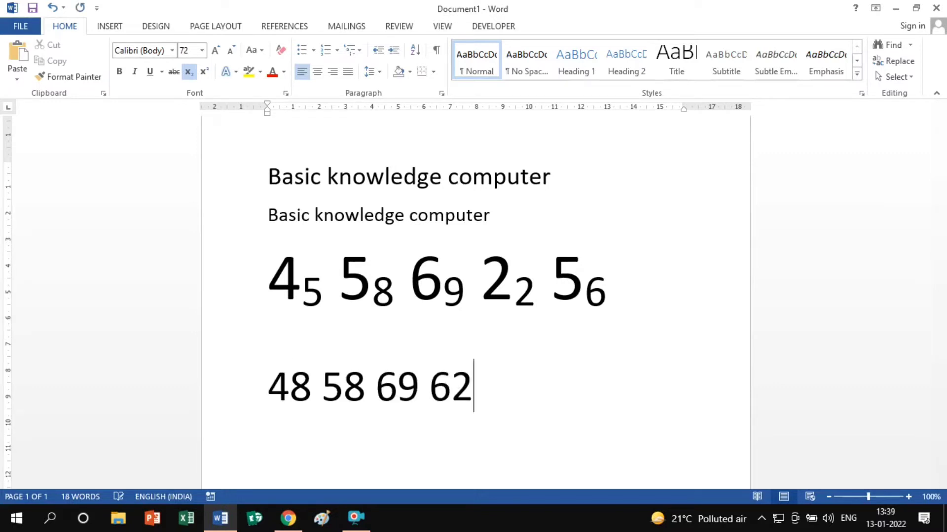
- Make the 8 of 48 in the second number line a superscript
click(298, 383)
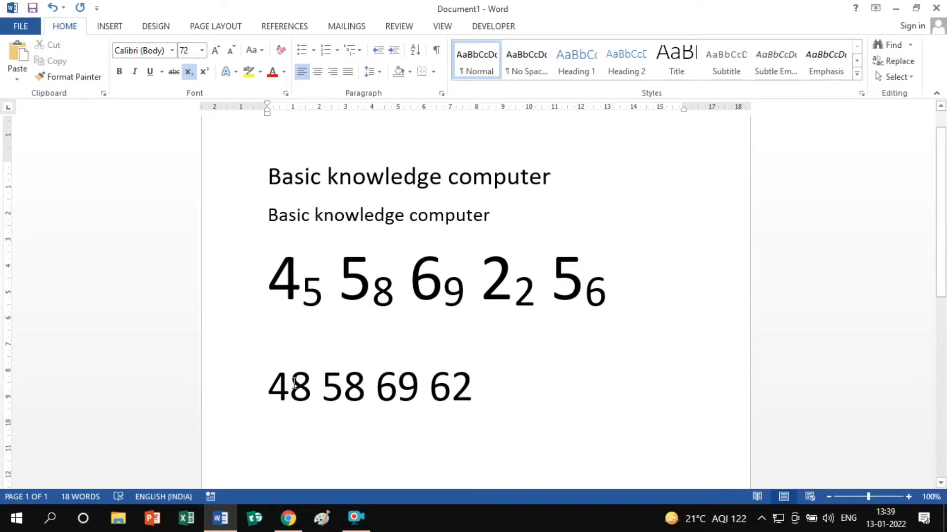
drag(294, 383, 311, 384)
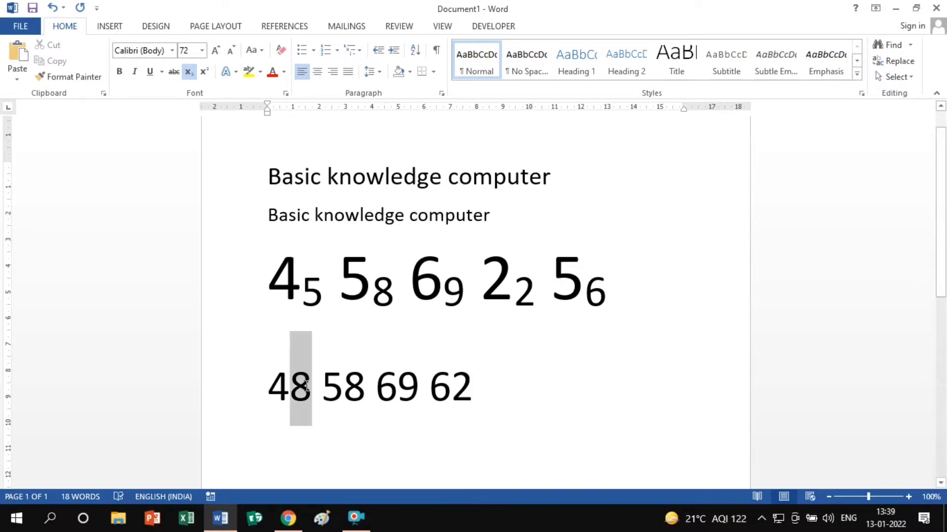
click(205, 73)
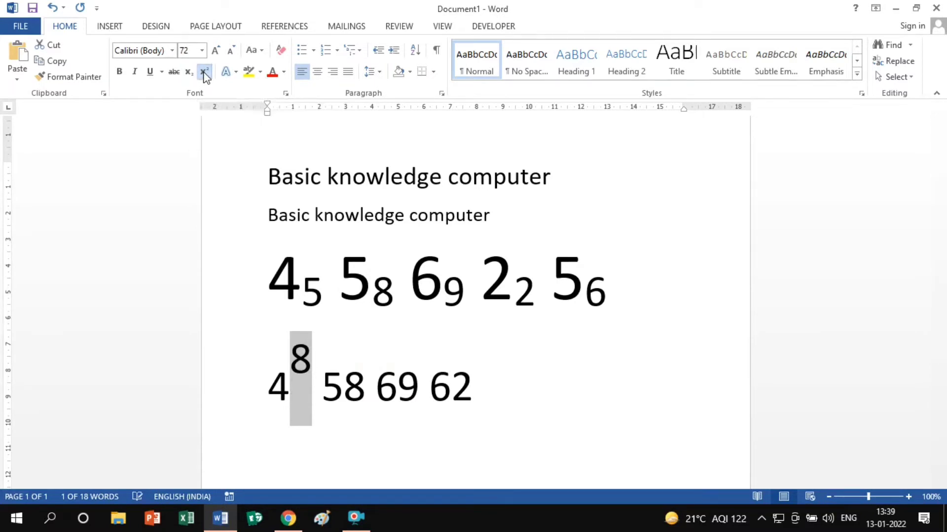
- Enlarge the whole second number line to font size 100
click(305, 380)
triple_click(384, 404)
key(ctrl+shift+period)
key(ctrl+shift+period)
key(ctrl+shift+period)
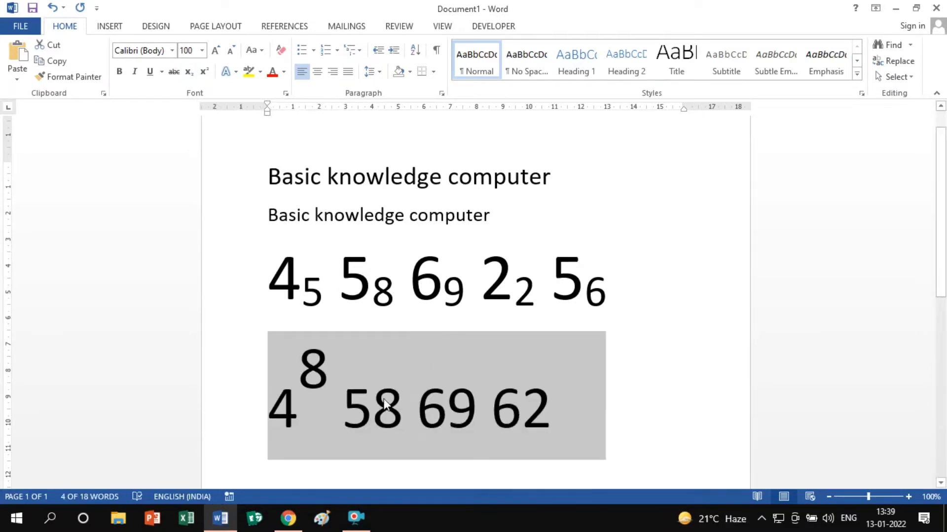
click(390, 433)
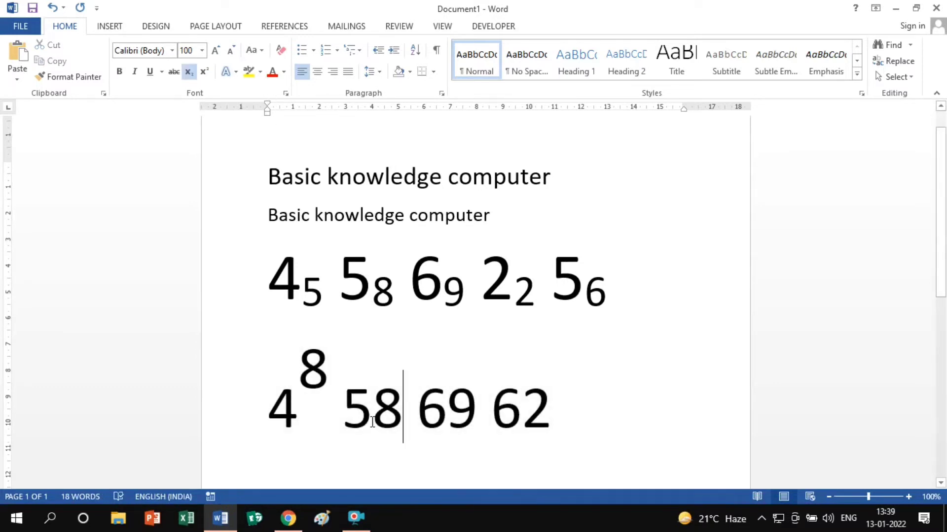
- Make the second digit of 58, 69 and 62 in the second number line a superscript
drag(376, 411, 402, 412)
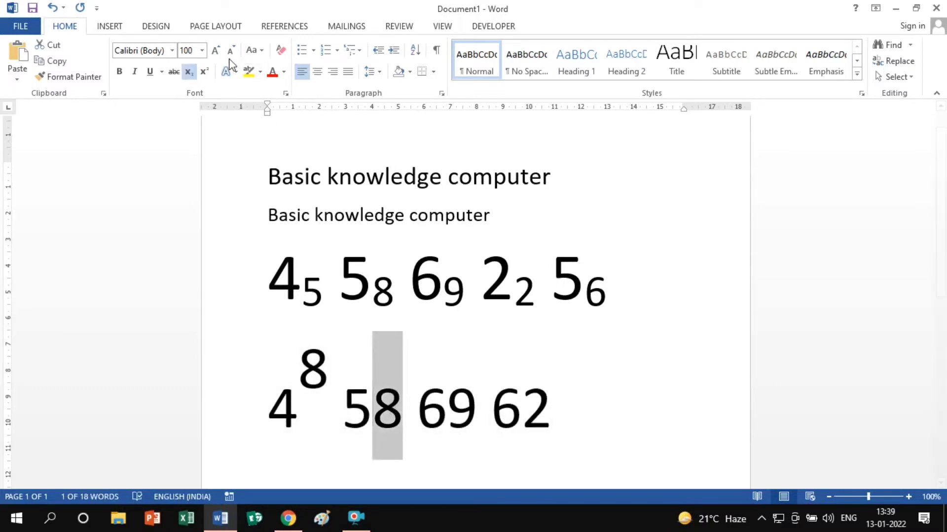
click(204, 71)
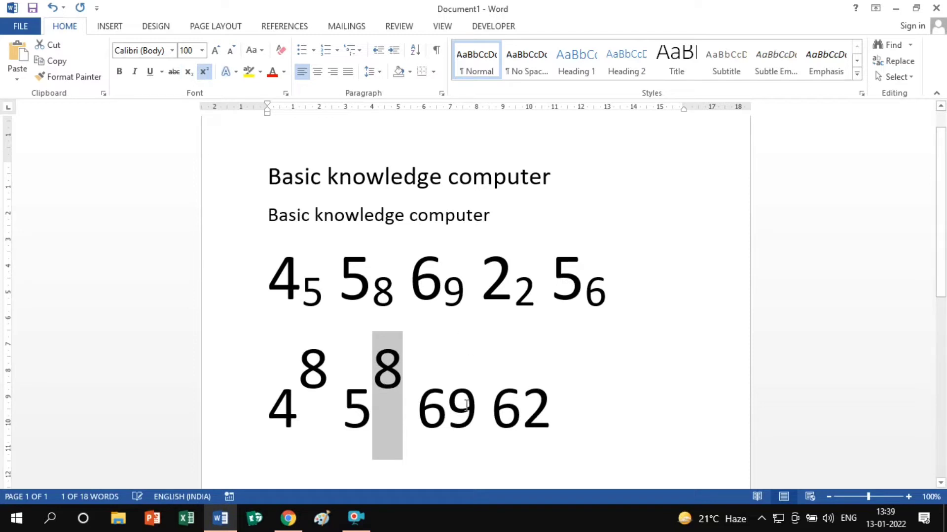
drag(446, 409, 555, 406)
click(204, 72)
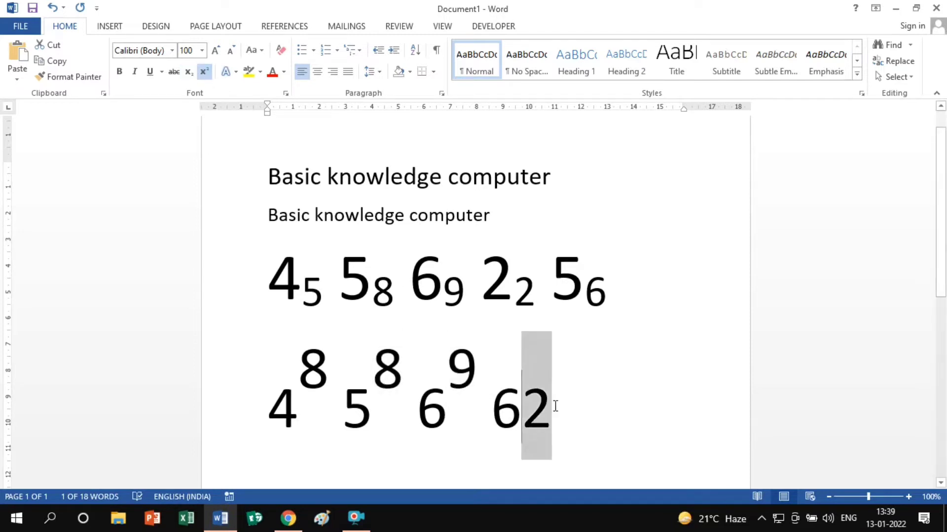
click(203, 71)
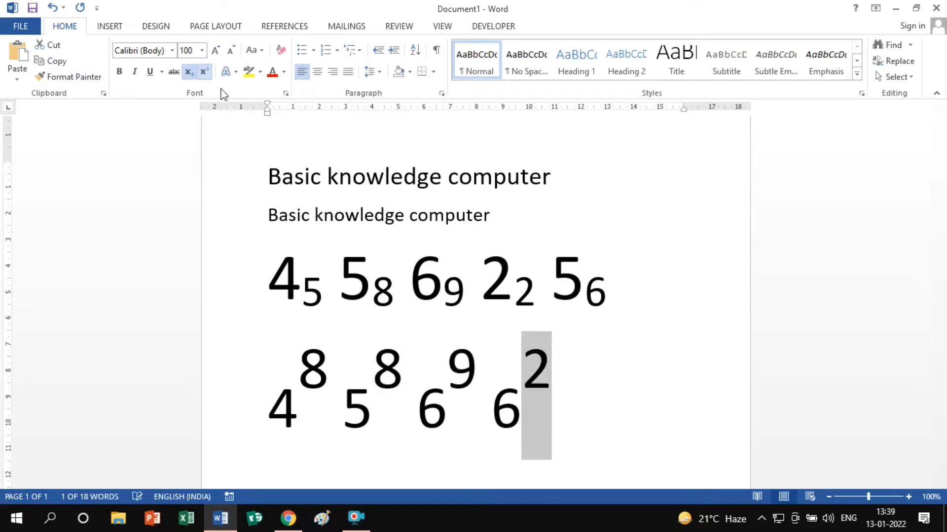
click(619, 404)
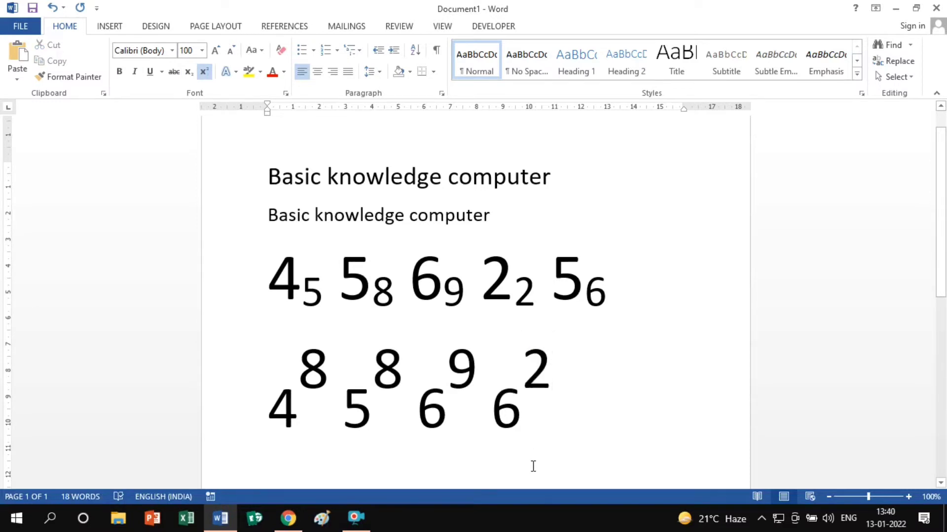
- Add a line reading "Ch4" at font size 72 between the superscript numbers and the "Genius knowledge forever" line
key(Return)
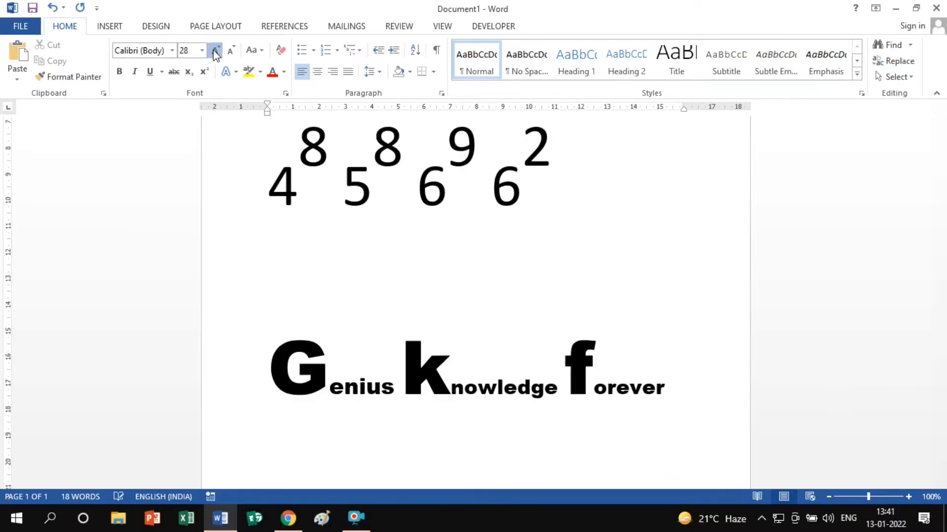
click(215, 52)
click(214, 53)
click(215, 52)
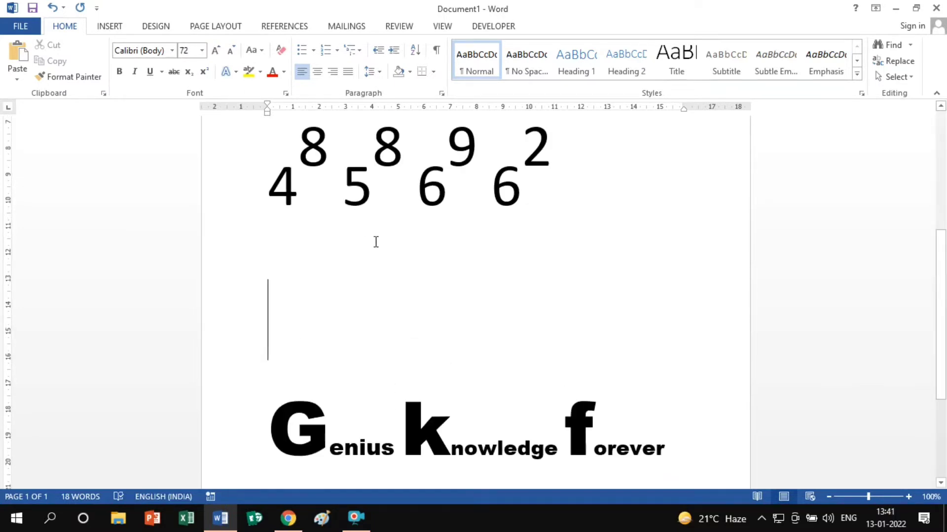
text(ch)
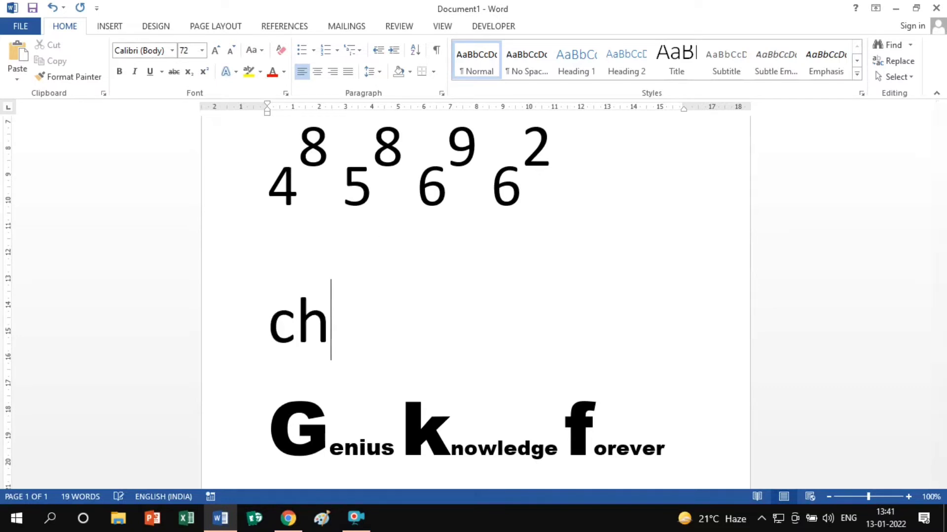
text(4)
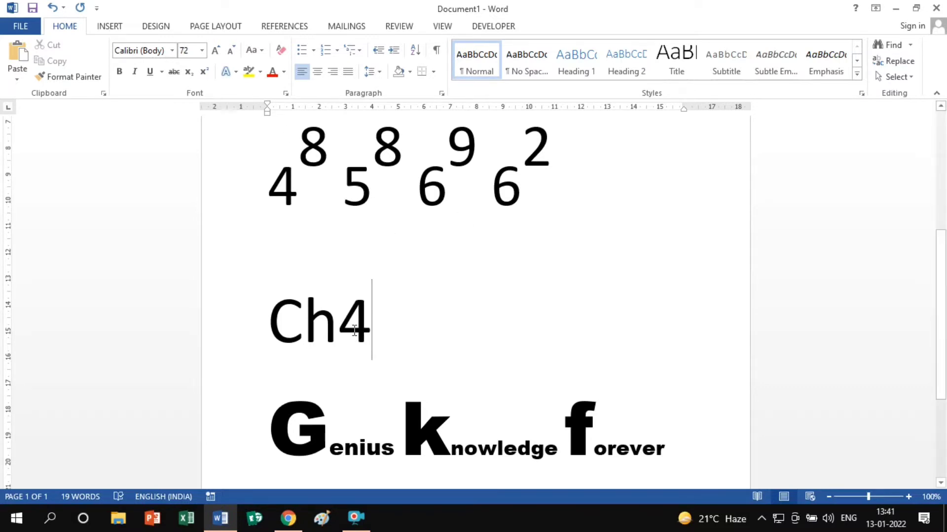
- Make the 4 in "Ch4" a subscript
key(shift+Left)
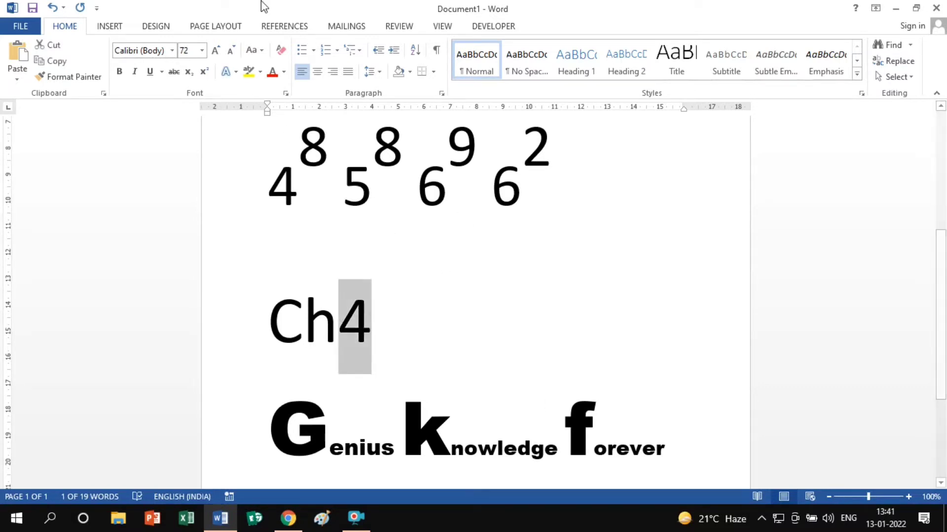
click(189, 73)
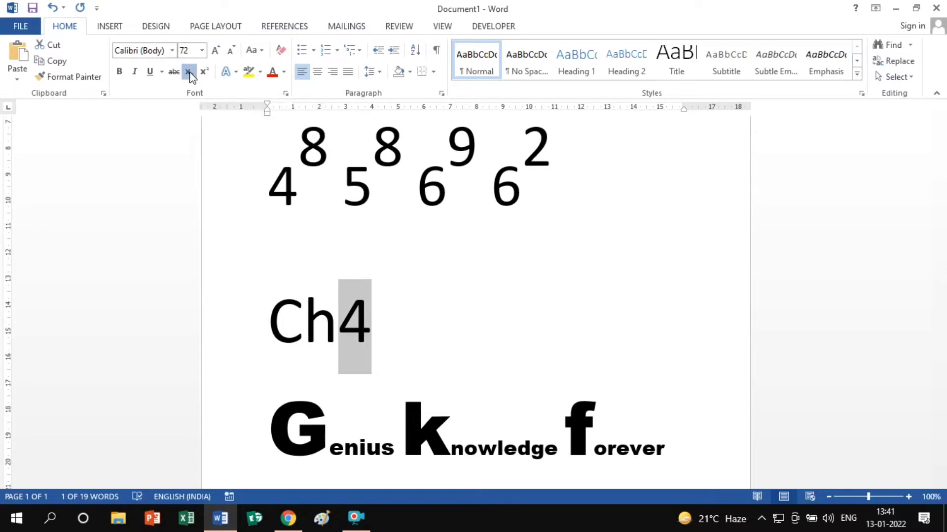
click(376, 342)
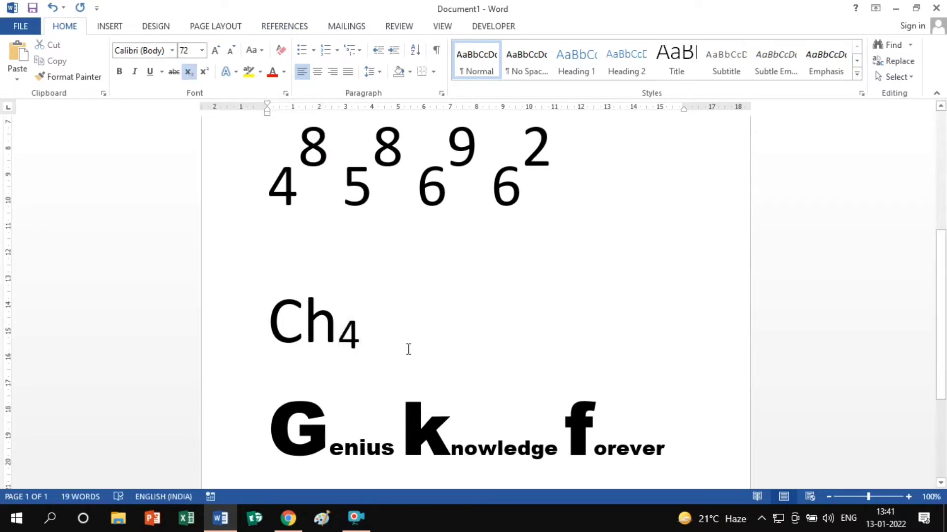
scroll(452, 333, down, 1)
scroll(456, 331, up, 1)
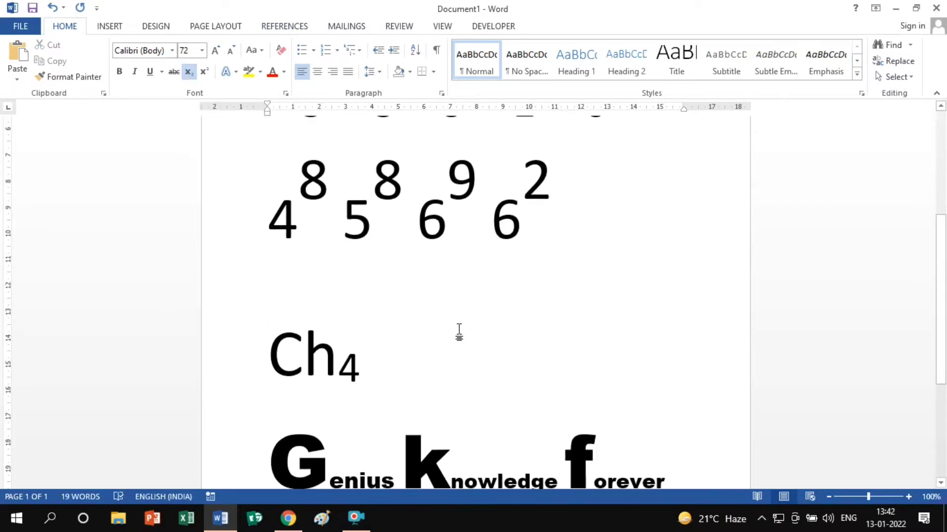
scroll(460, 331, up, 3)
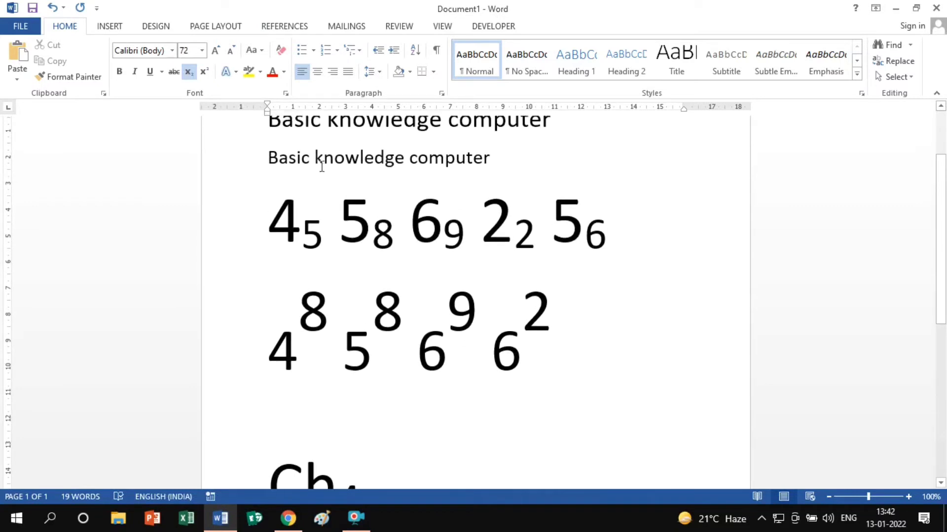
click(189, 75)
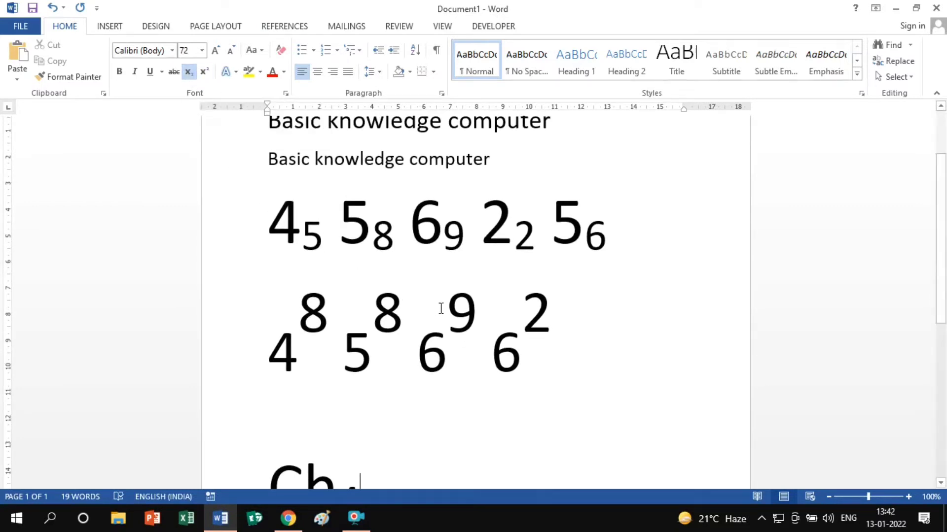
click(401, 316)
- Give the first "Basic knowledge computer" line the blue reflected text effect and enlarge it to font size 36
scroll(399, 298, up, 2)
scroll(399, 298, down, 3)
scroll(398, 296, up, 3)
drag(268, 209, 511, 238)
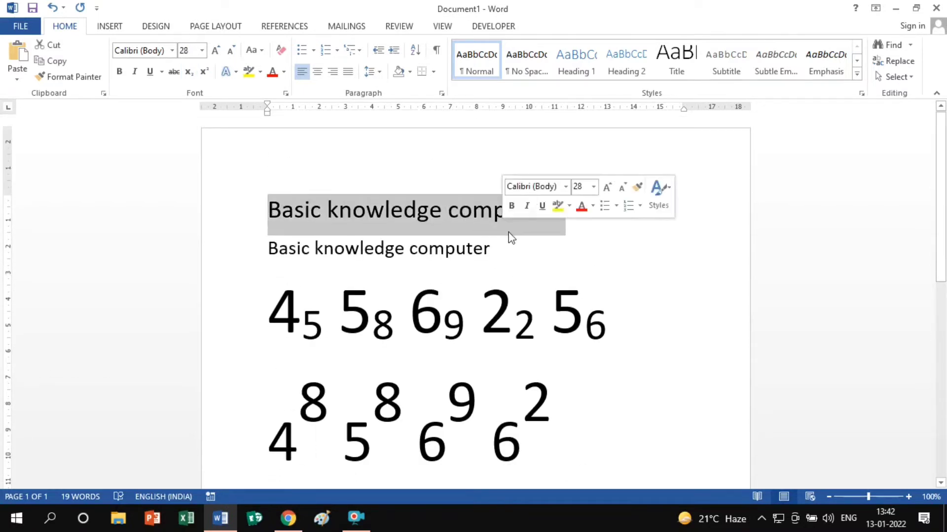
click(235, 72)
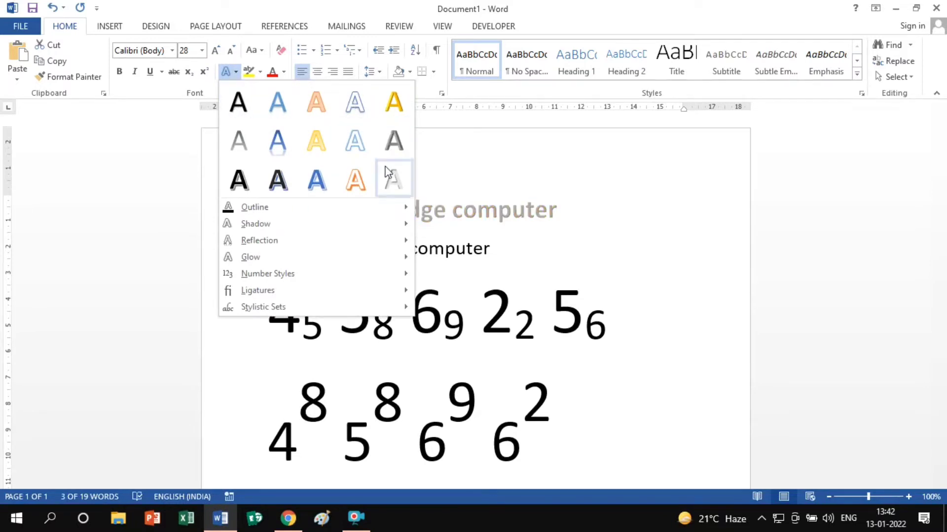
click(279, 137)
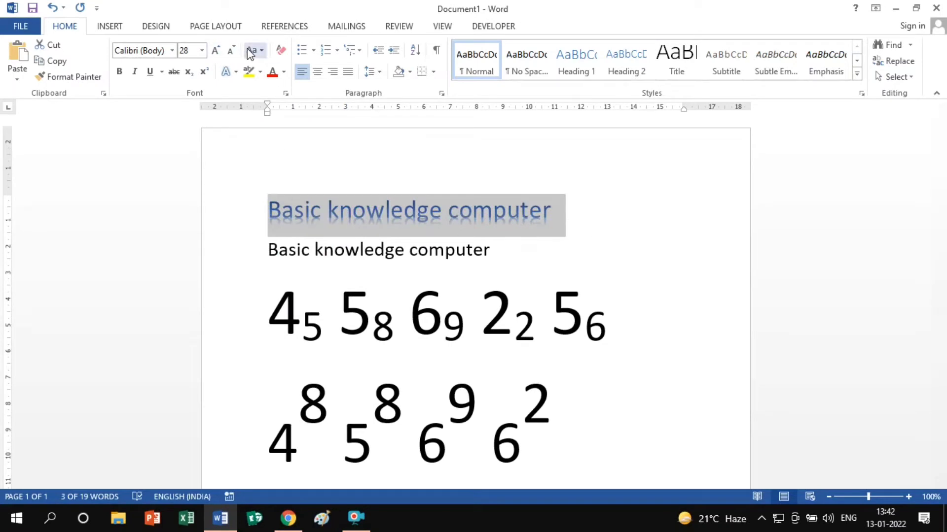
click(217, 50)
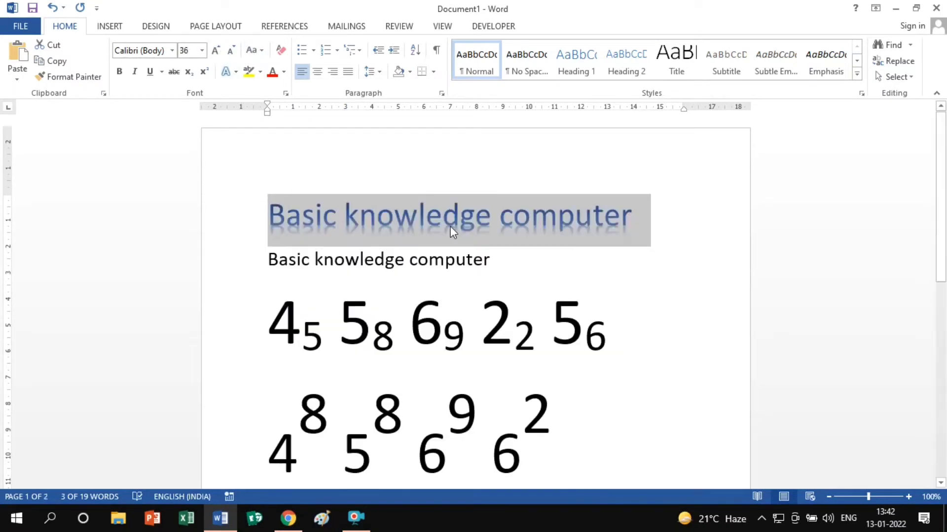
- Try the dark blue-edged preset and the embossed light grey text effect preset on the first line
click(235, 72)
click(285, 190)
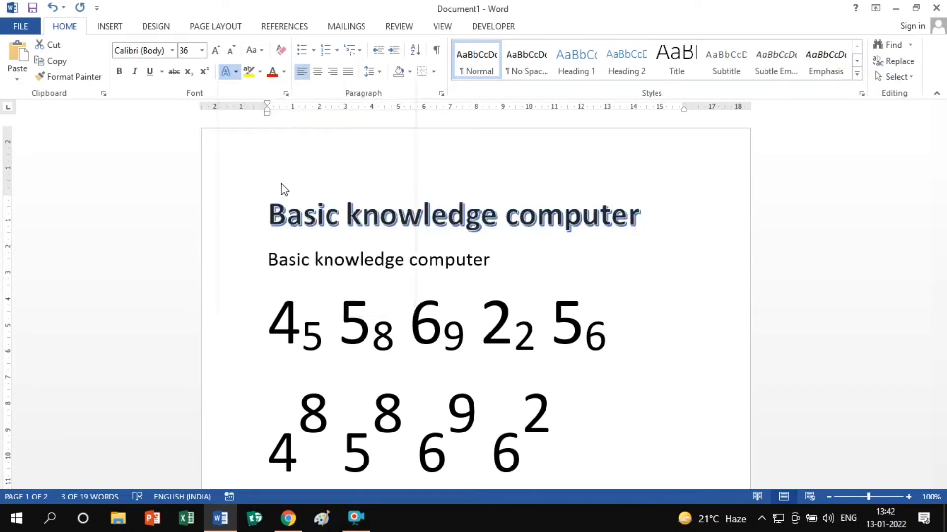
click(237, 72)
click(391, 181)
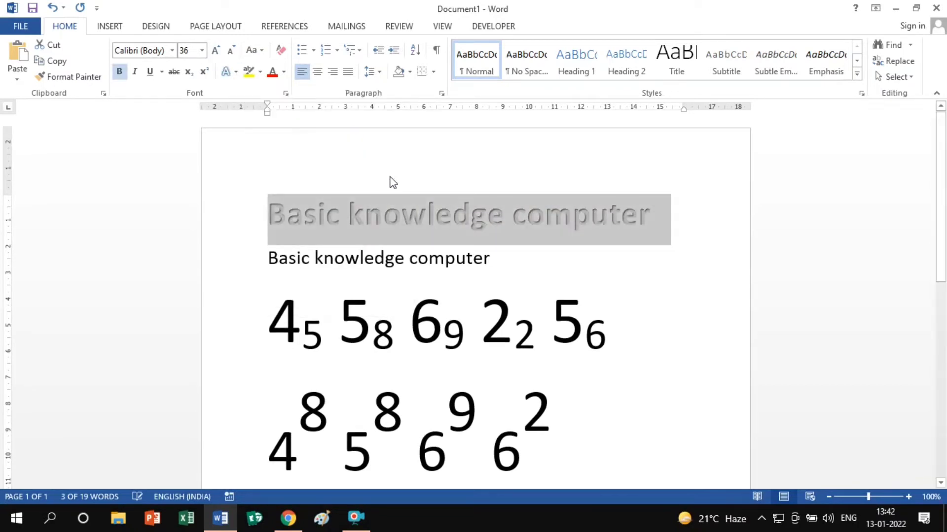
- Apply the plain black shadowed text effect to the first line and give its letters a red outline
click(237, 72)
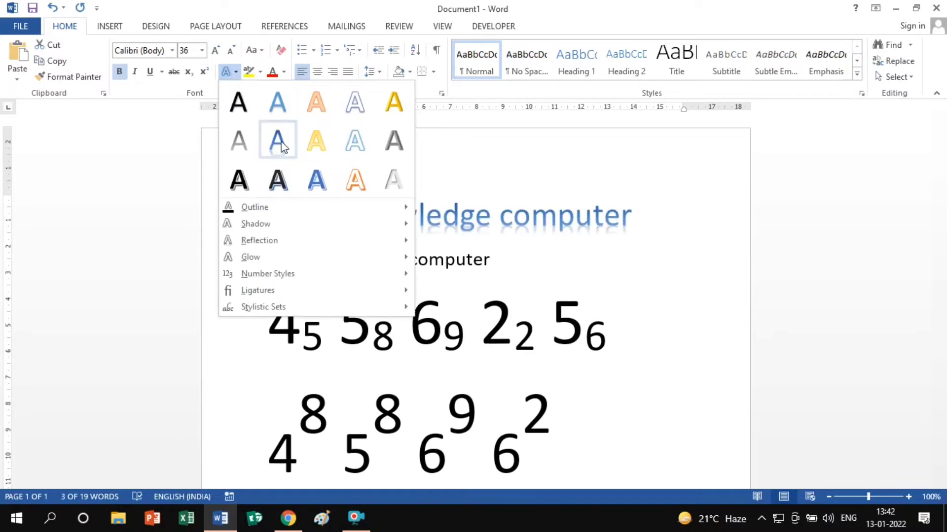
mouse_move(266, 214)
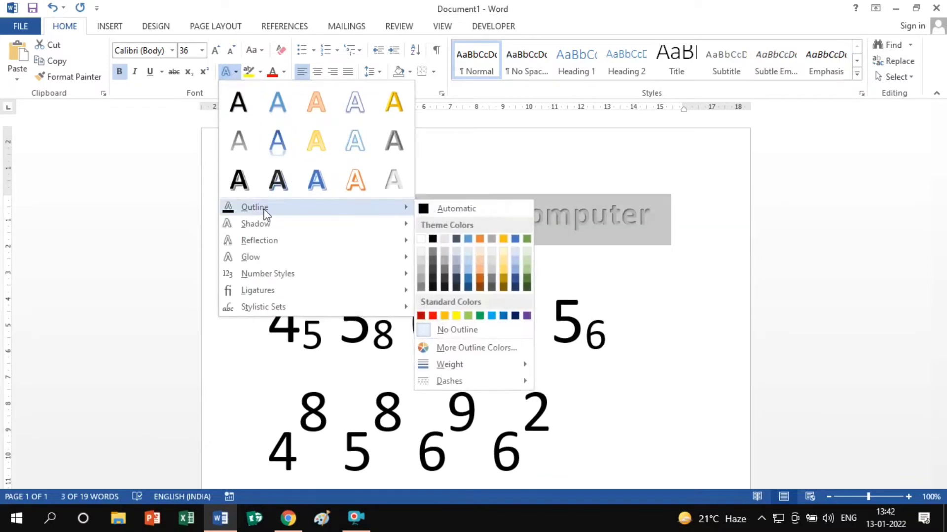
click(239, 102)
click(236, 72)
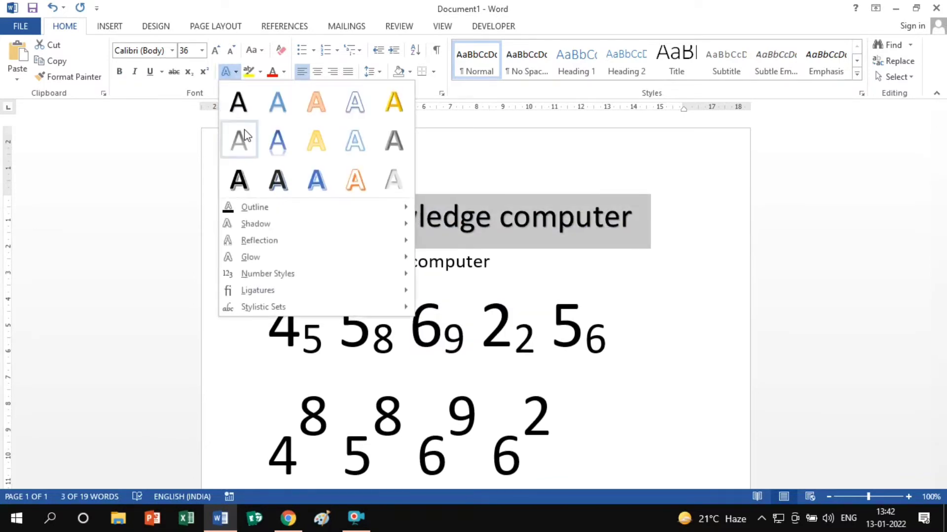
mouse_move(256, 210)
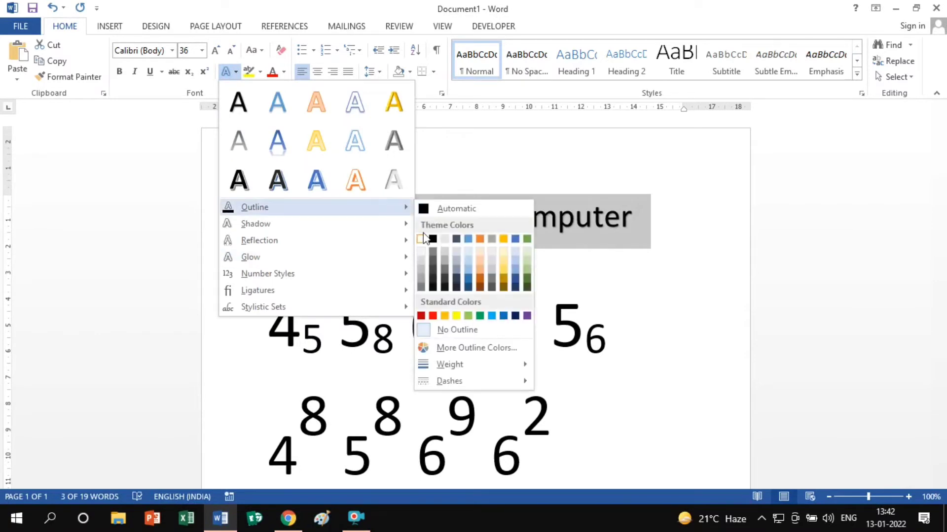
click(433, 316)
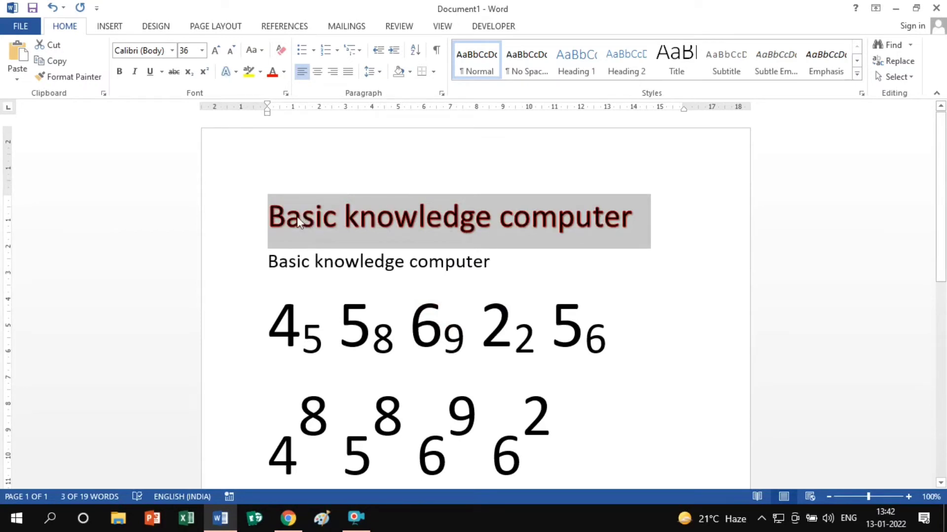
- Change the outline colour of the first line's letters to light blue
click(237, 72)
mouse_move(254, 213)
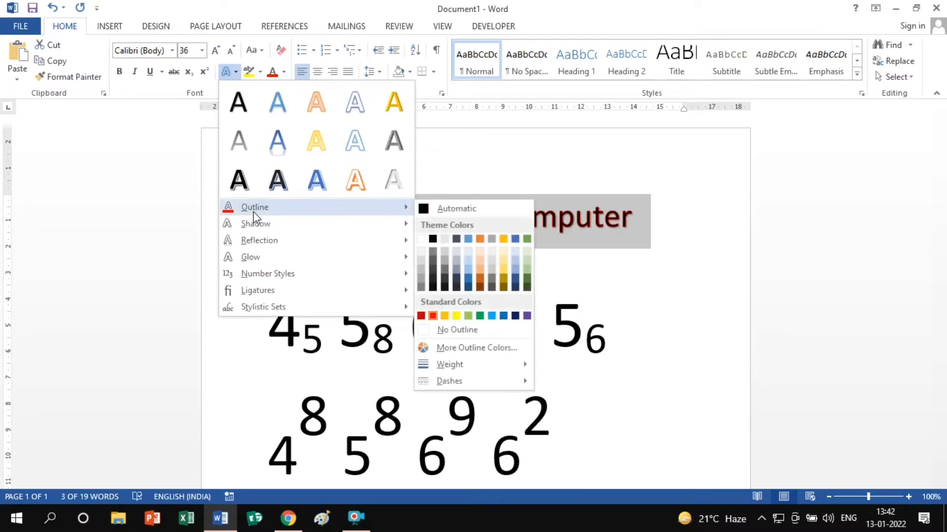
click(503, 316)
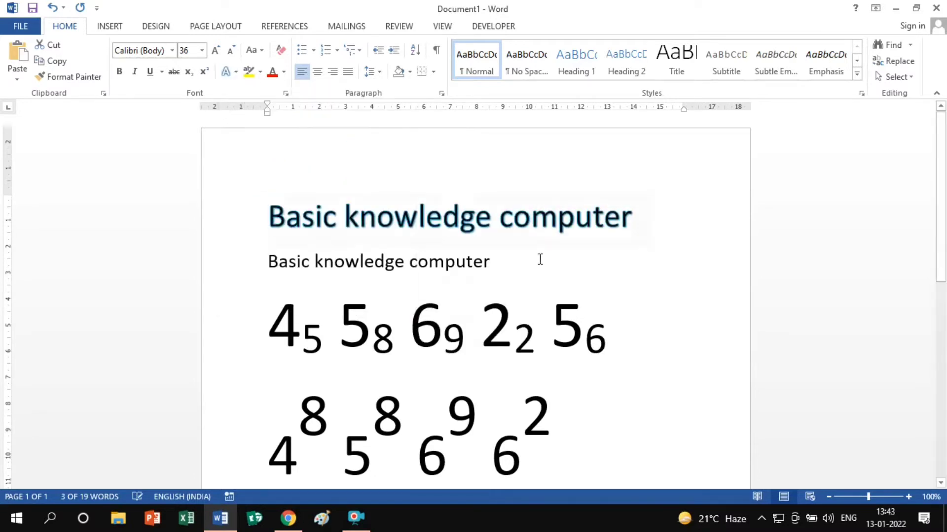
- Remove the outline from the letters of the first "Basic knowledge computer" line
click(226, 71)
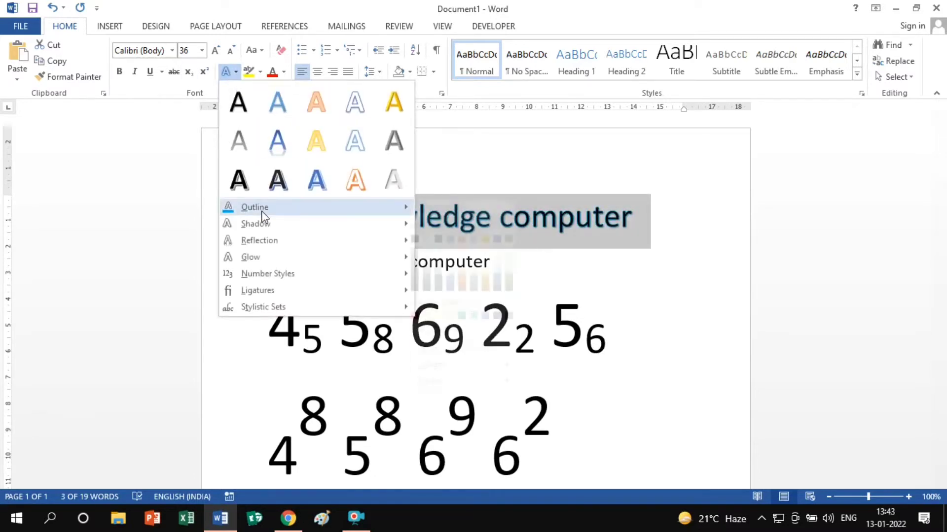
mouse_move(254, 207)
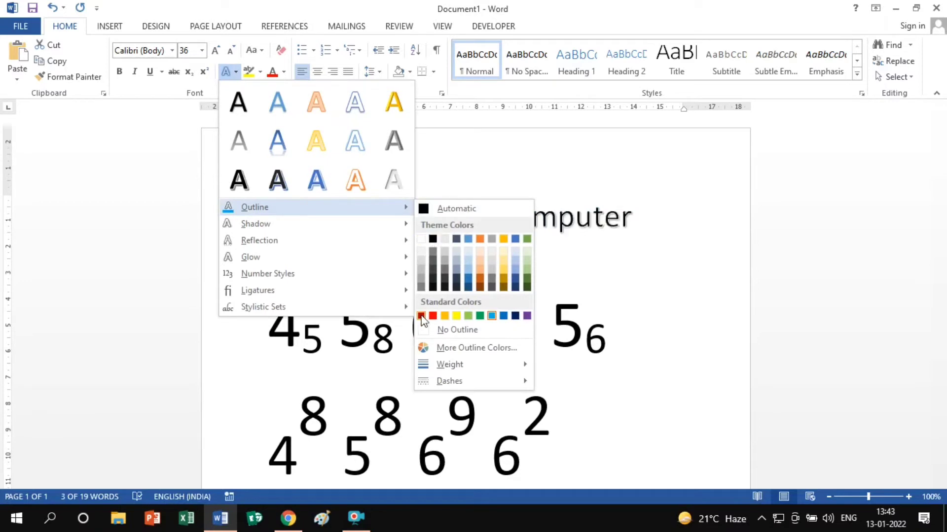
click(435, 331)
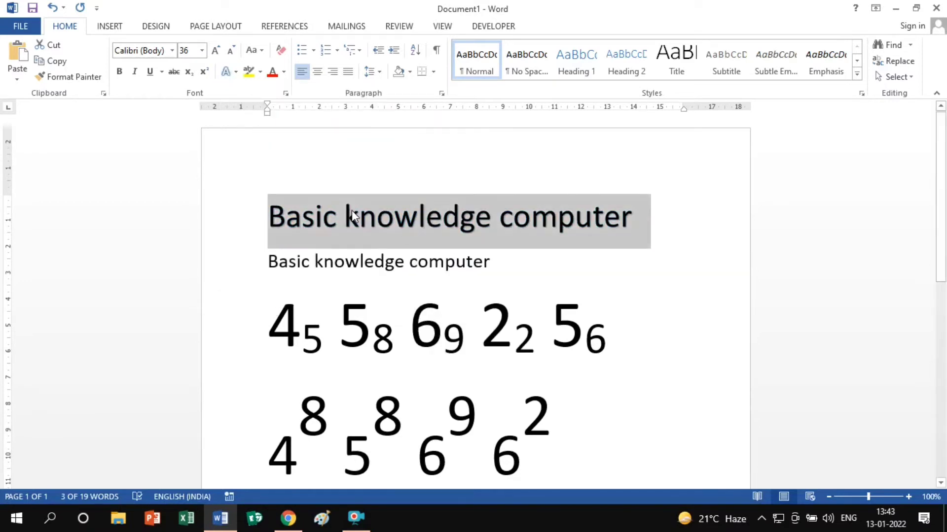
- Try the inner shadow variation for the top right edge on the first line's text
click(237, 73)
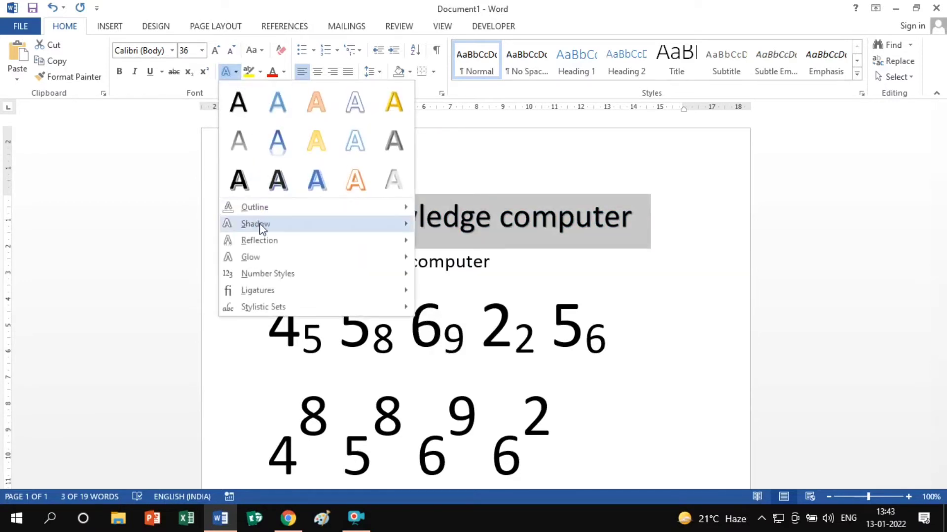
mouse_move(261, 227)
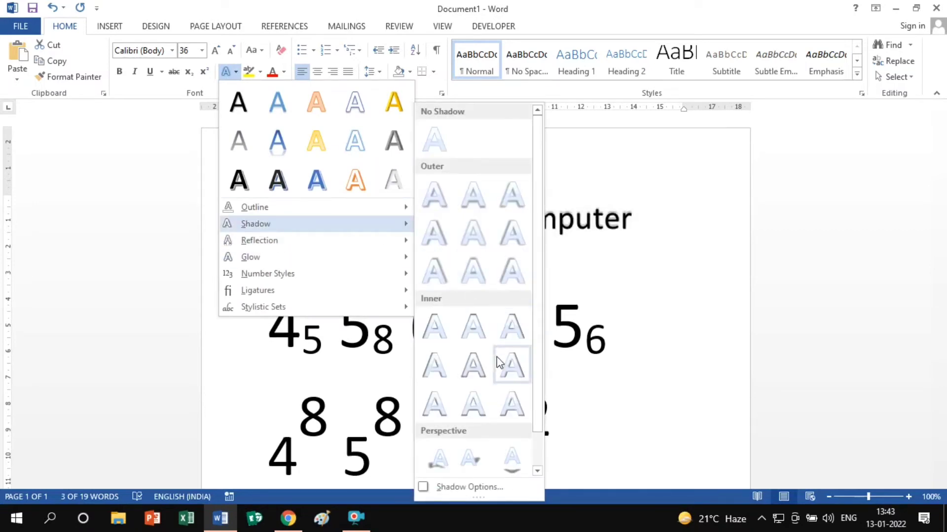
click(513, 338)
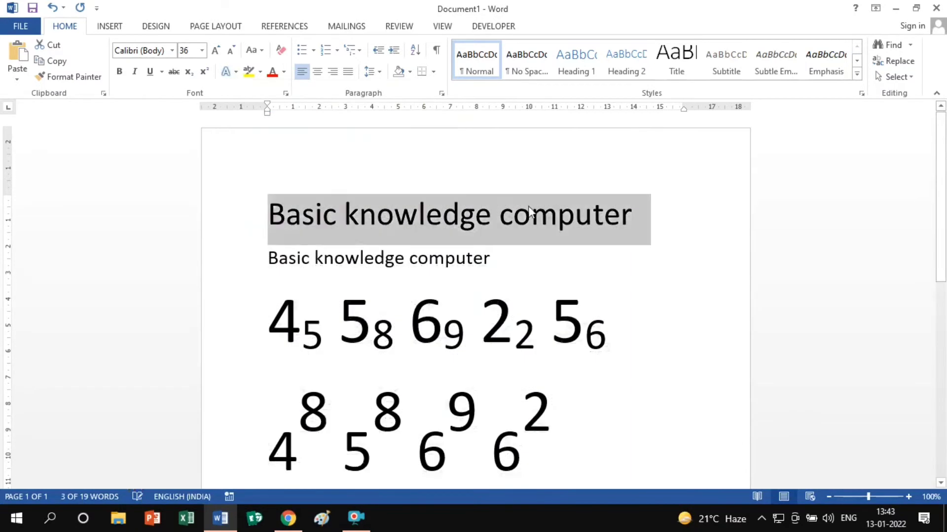
- Set the first line's text effect to No Shadow
click(230, 71)
mouse_move(273, 228)
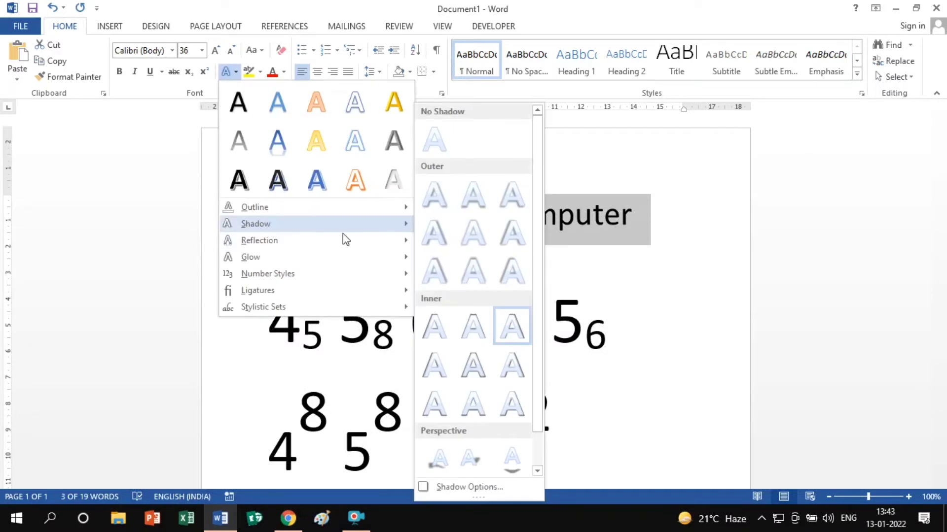
click(427, 131)
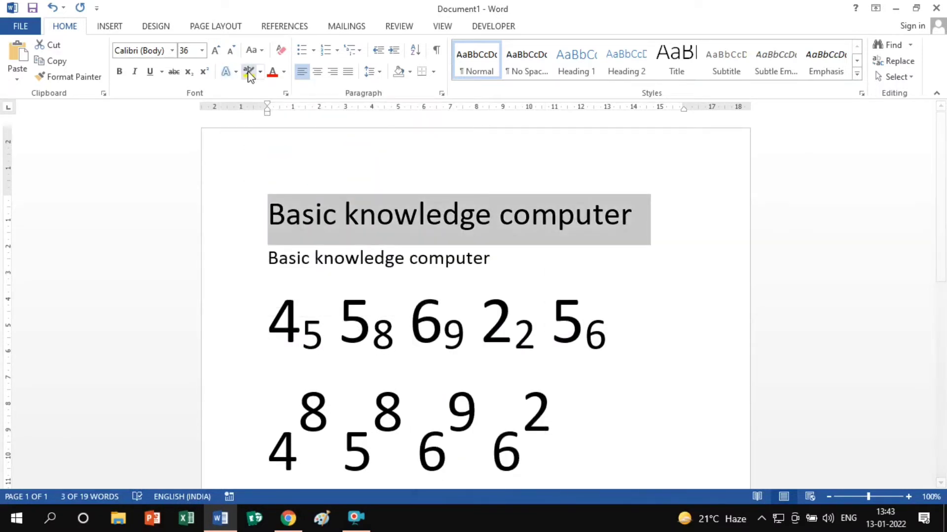
- Try a touching reflection variation on the first line and set it back to No Reflection
click(228, 71)
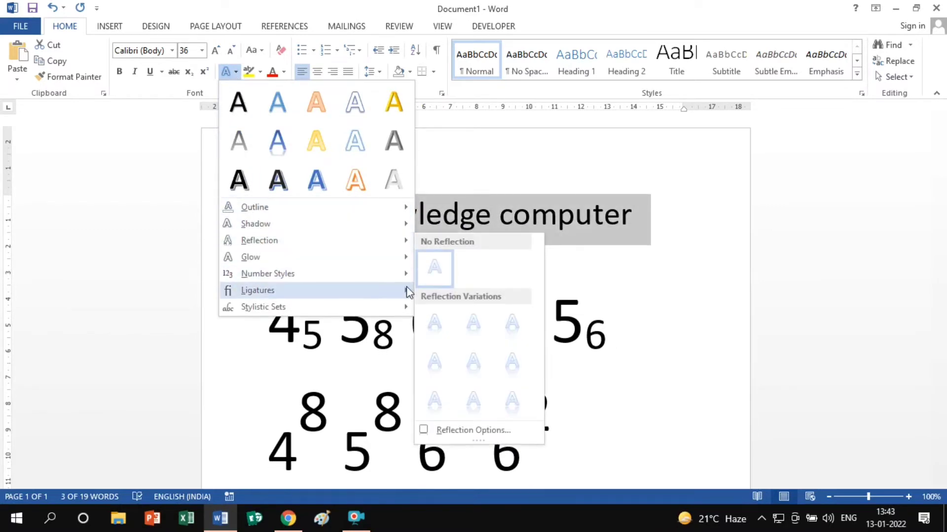
click(504, 322)
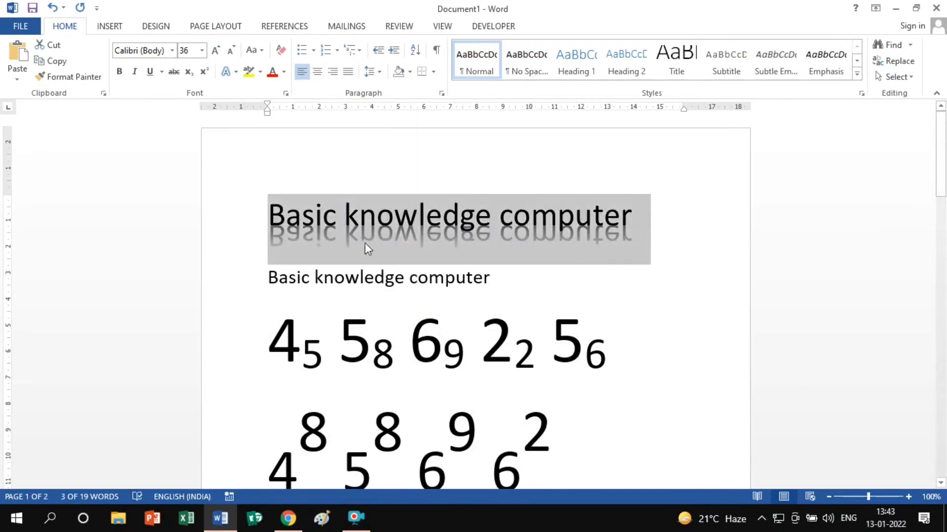
click(227, 71)
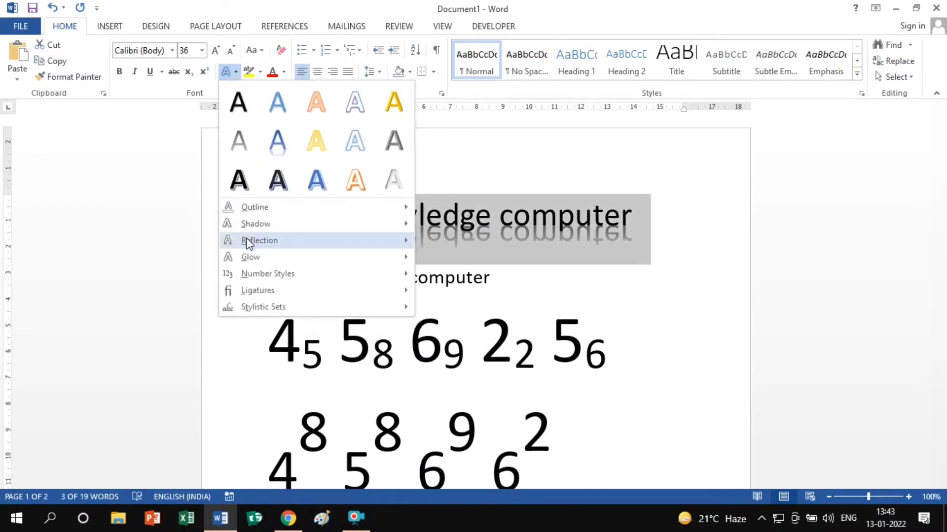
mouse_move(247, 241)
click(435, 269)
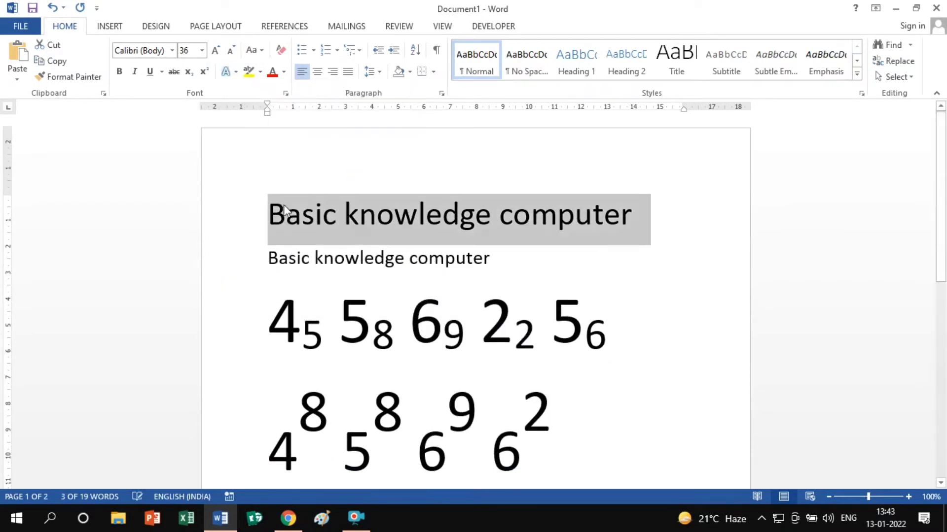
- Try an orange glow variation on the first line and set it back to No Glow
click(227, 71)
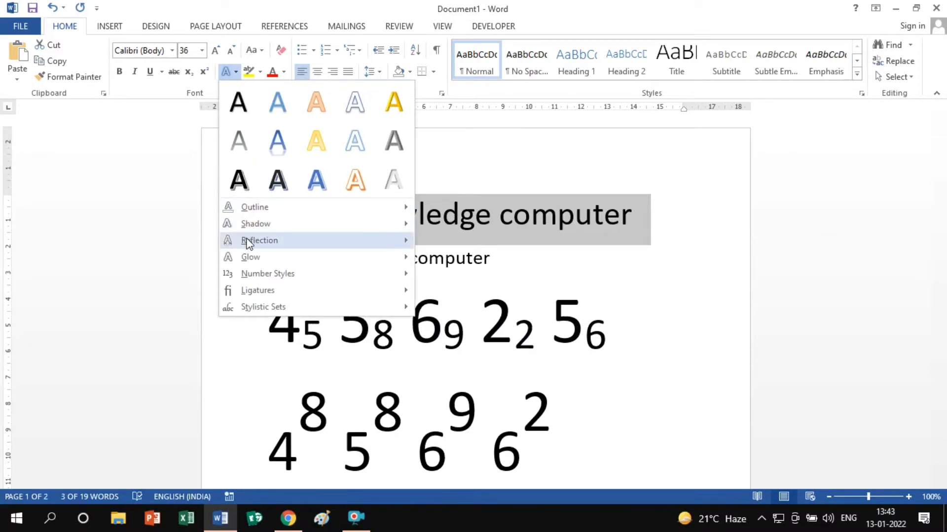
mouse_move(252, 259)
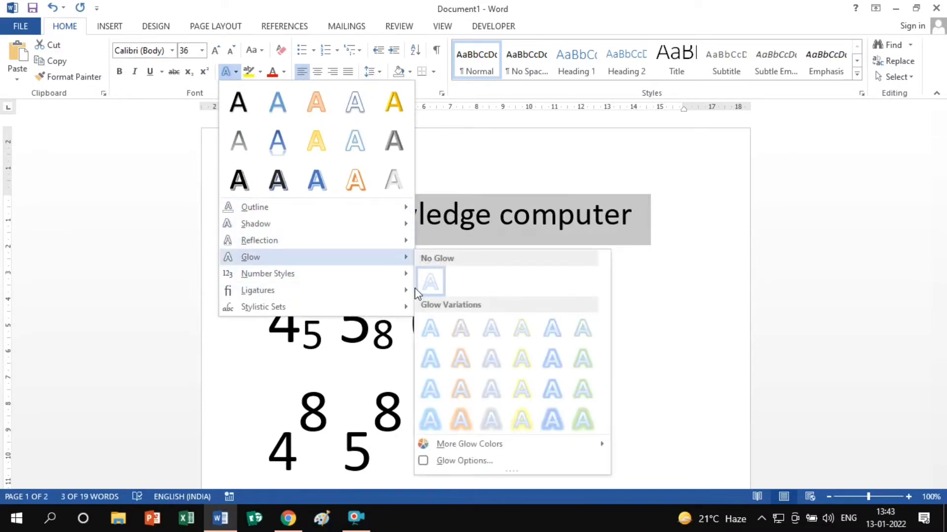
click(462, 360)
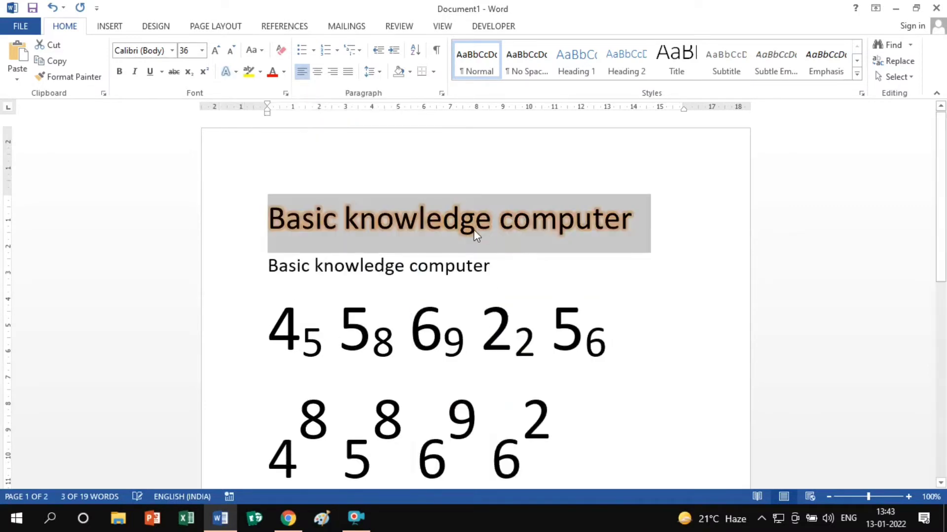
click(235, 71)
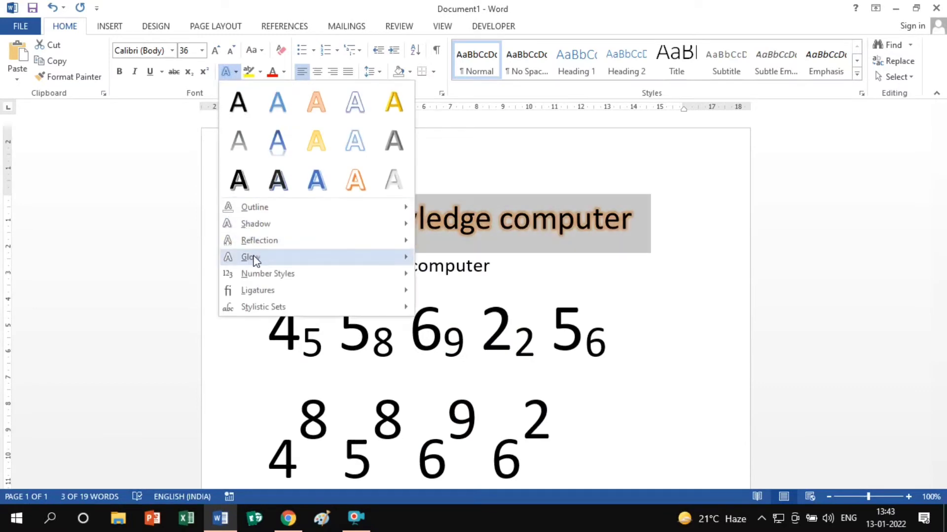
mouse_move(289, 260)
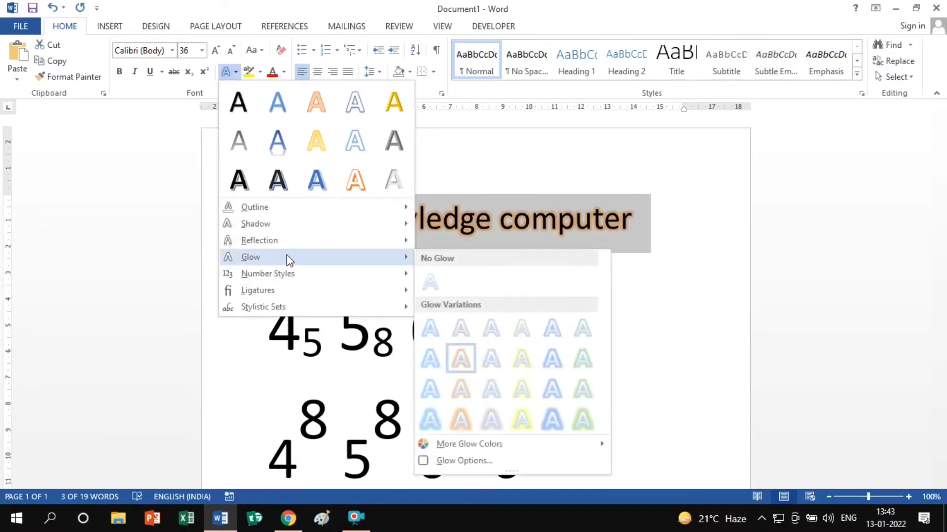
click(425, 282)
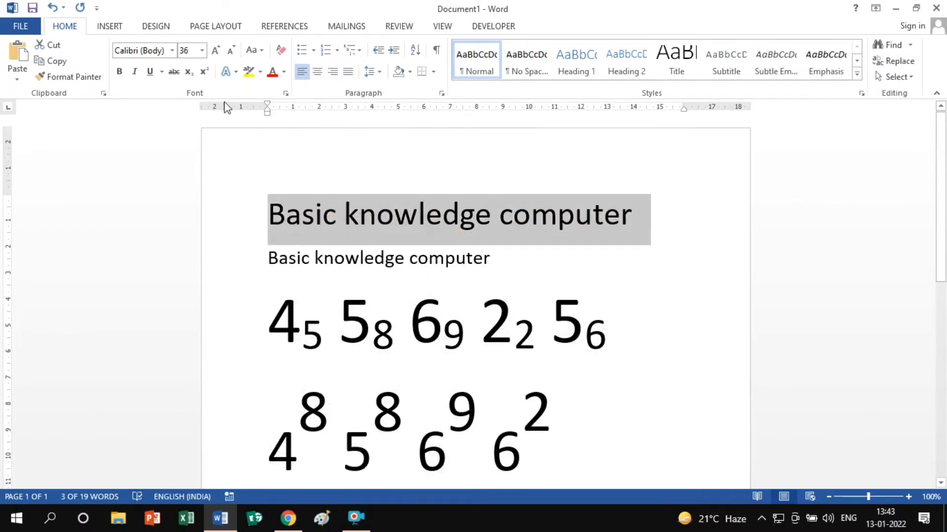
click(235, 71)
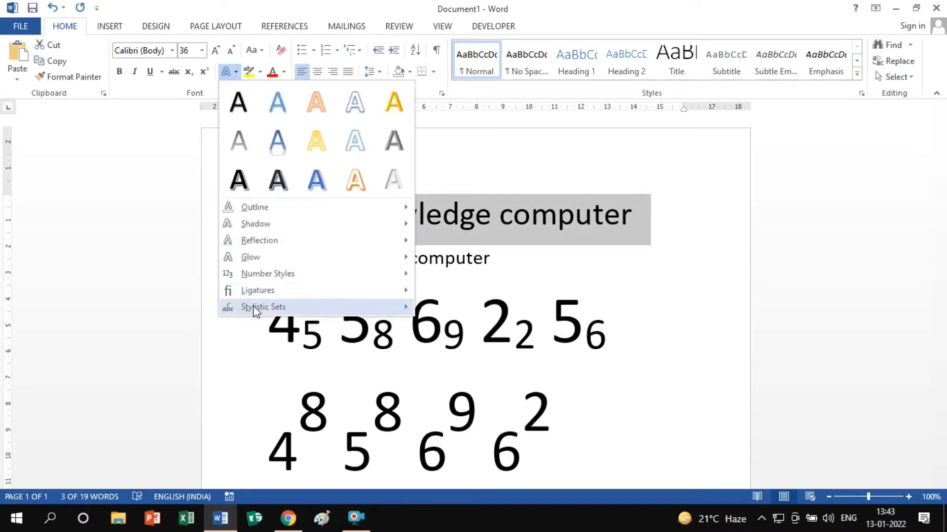
click(498, 212)
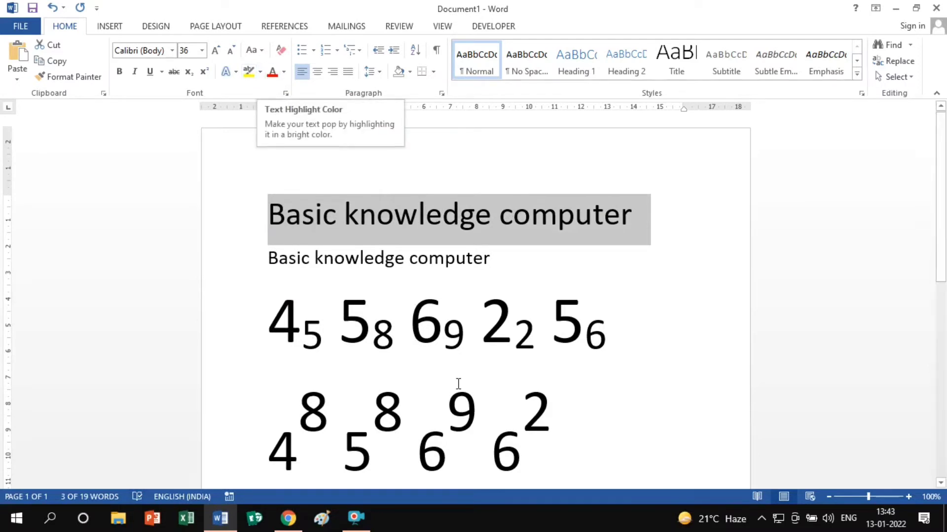
click(396, 229)
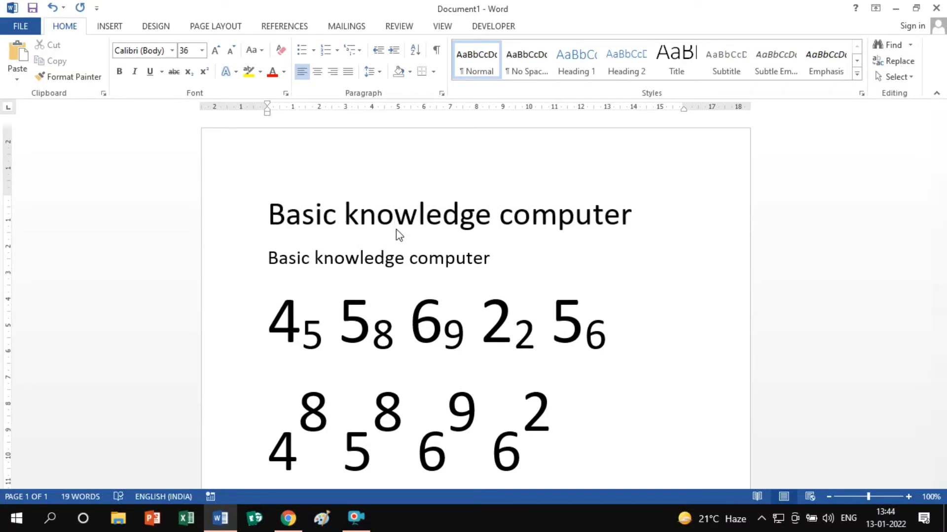
drag(269, 213, 572, 231)
click(571, 231)
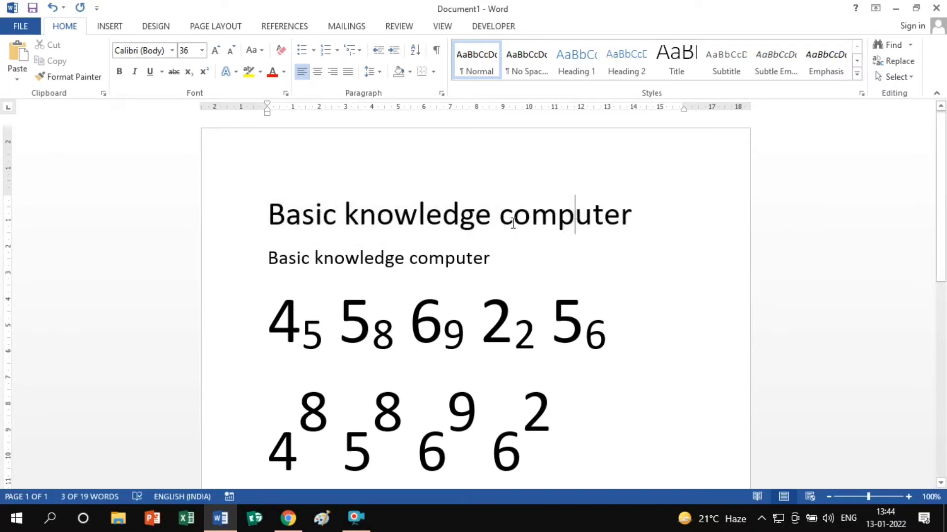
- Highlight the first "Basic knowledge computer" line in yellow
drag(274, 215, 552, 232)
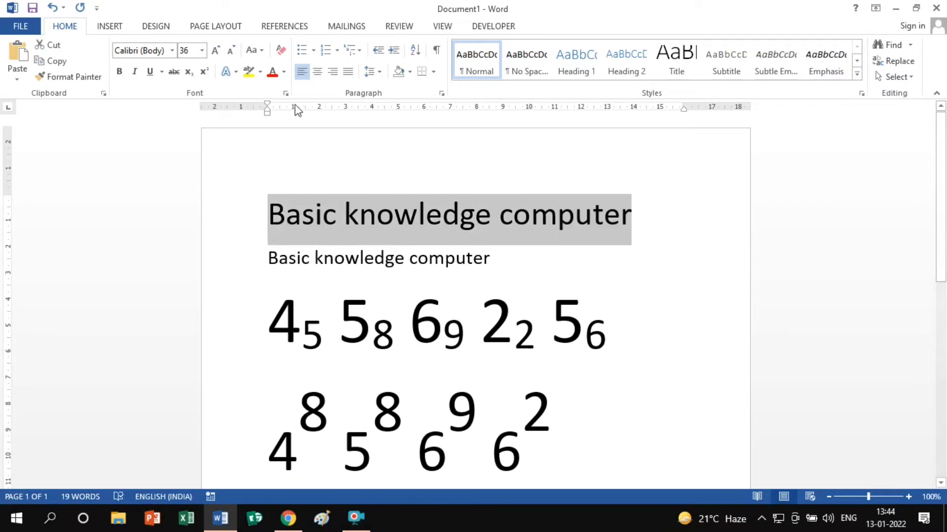
click(260, 73)
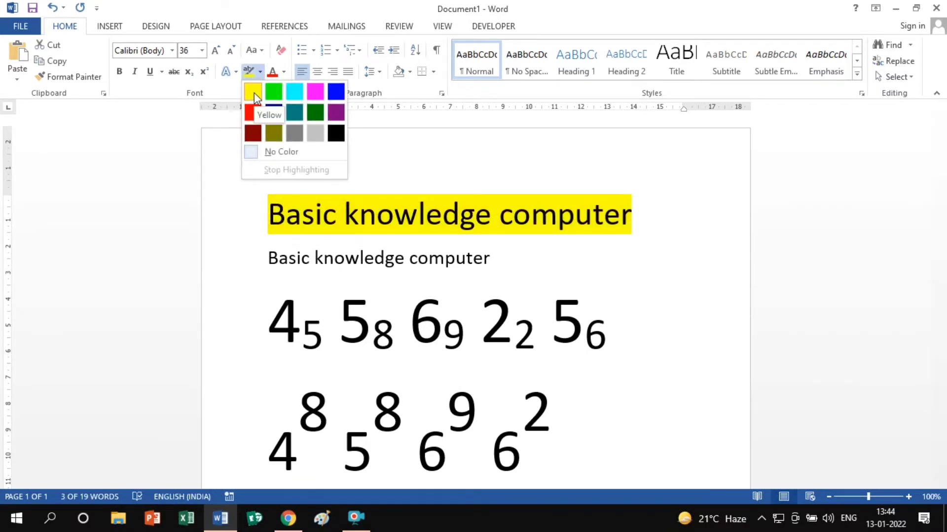
click(253, 93)
click(444, 230)
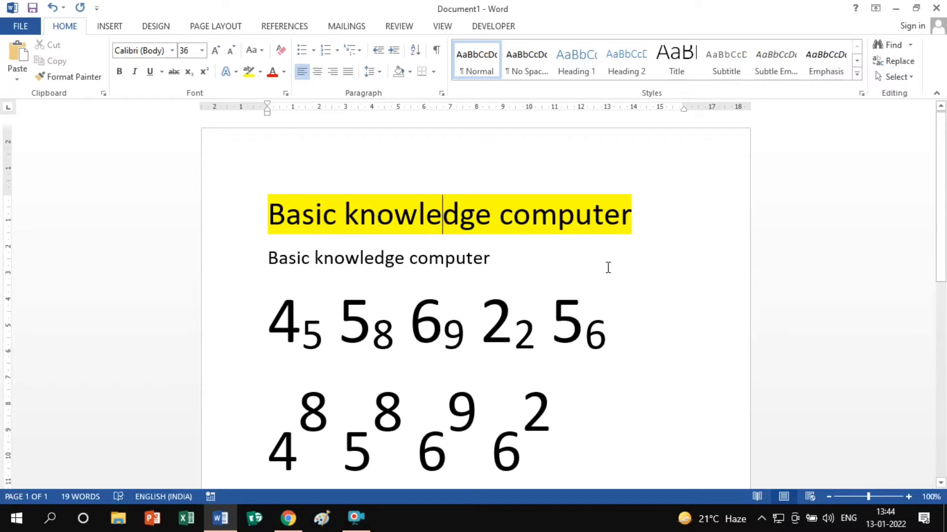
- Add a new line reading "Genius knowledge forever" directly below the yellow-highlighted line
click(531, 263)
key(Return)
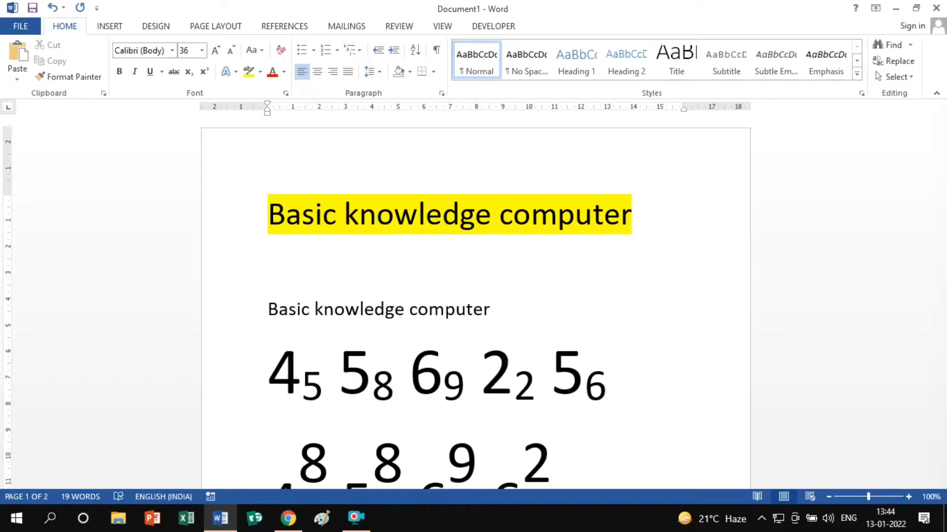
text(genius knowledge forever)
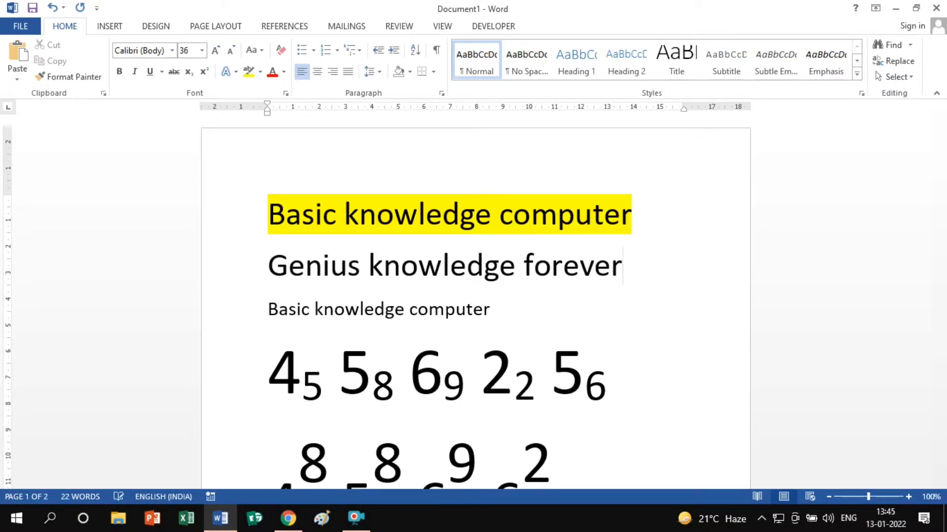
- Highlight the "Genius knowledge forever" line in turquoise
click(274, 279)
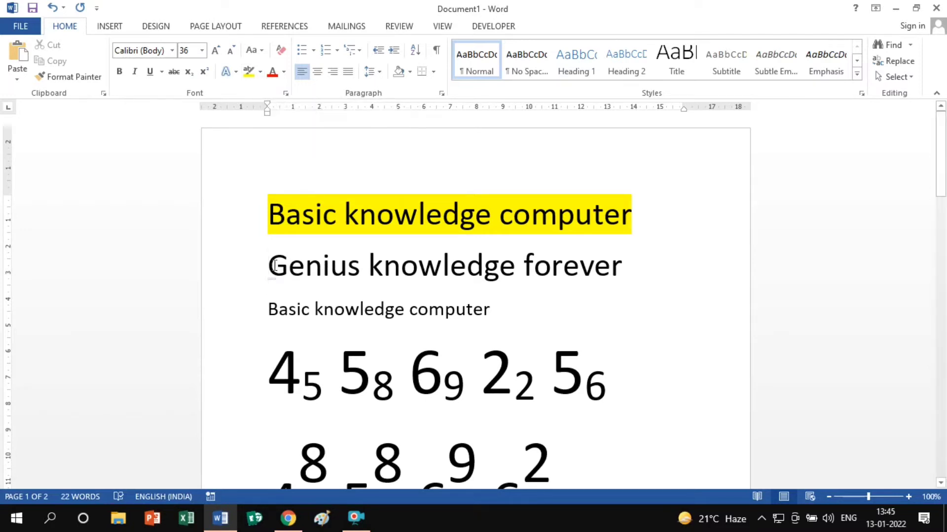
drag(271, 266, 622, 270)
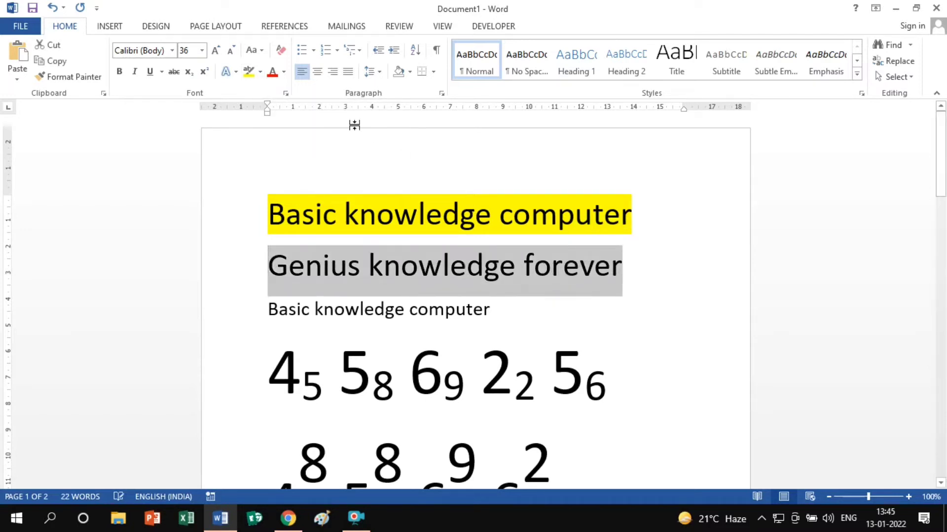
click(261, 72)
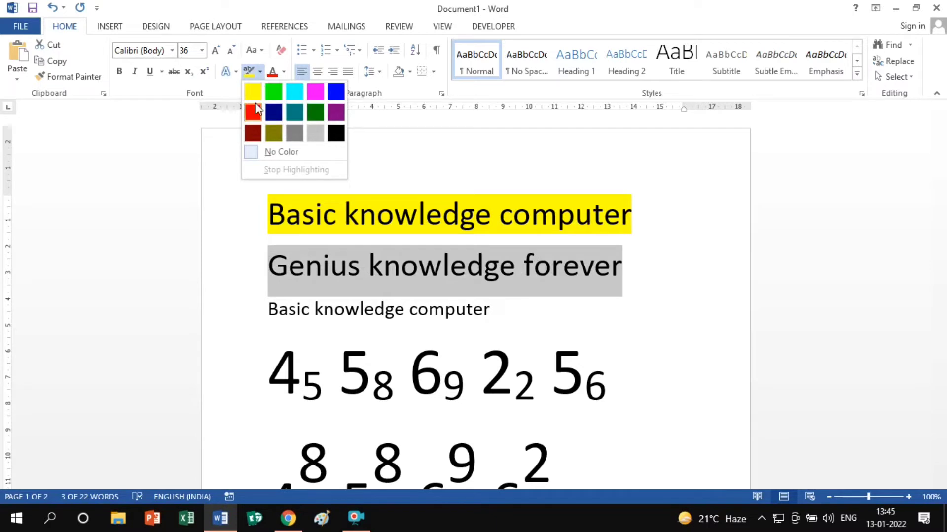
click(295, 92)
click(360, 256)
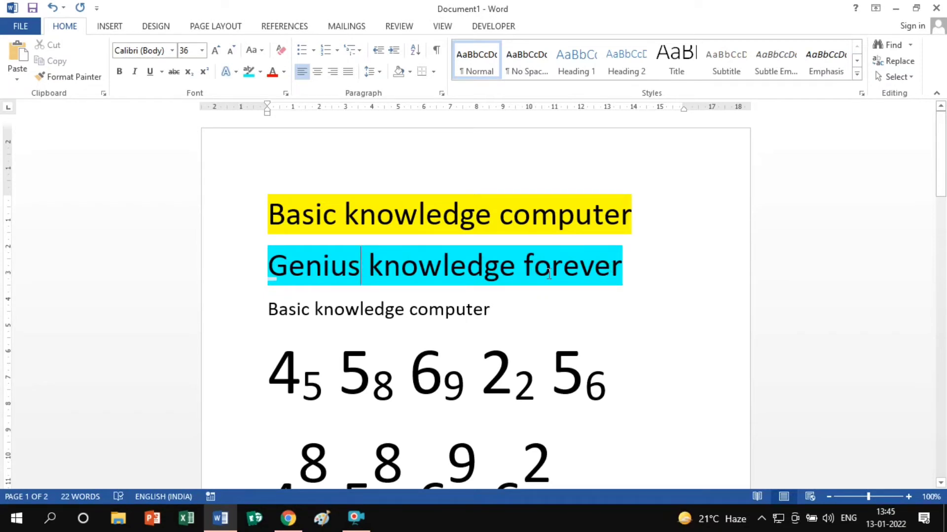
- Undo the highlight on "Genius knowledge forever" and remove the yellow highlight from the entire "Basic knowledge computer" line above it
click(52, 8)
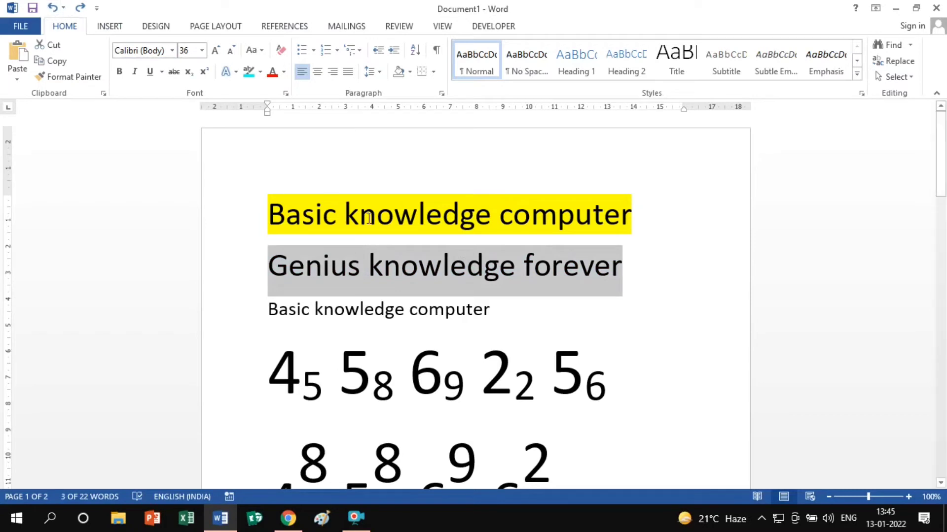
click(394, 216)
drag(271, 207, 592, 235)
click(260, 71)
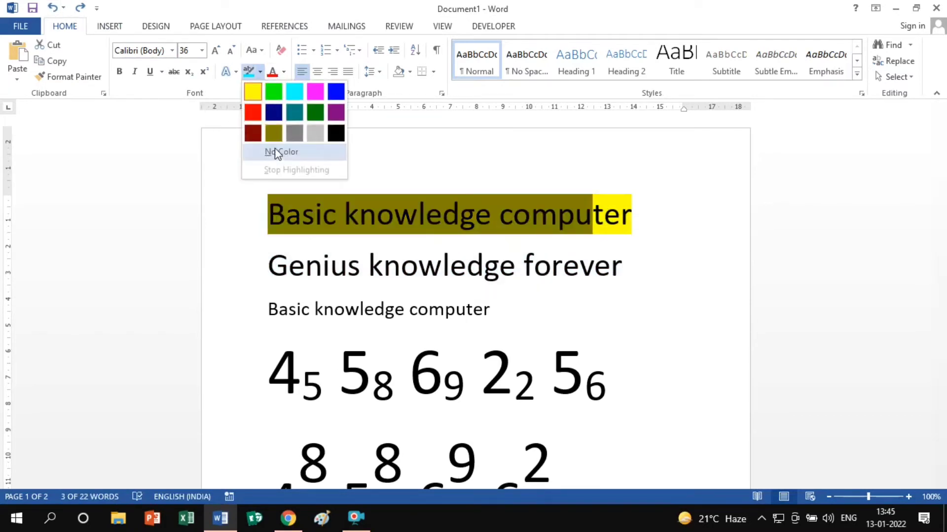
click(274, 152)
click(599, 220)
drag(598, 220, 640, 220)
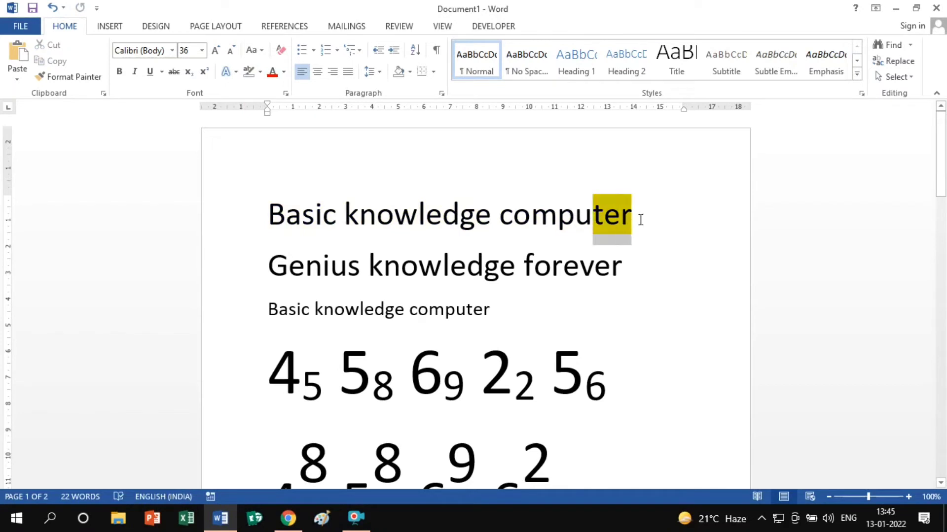
click(260, 71)
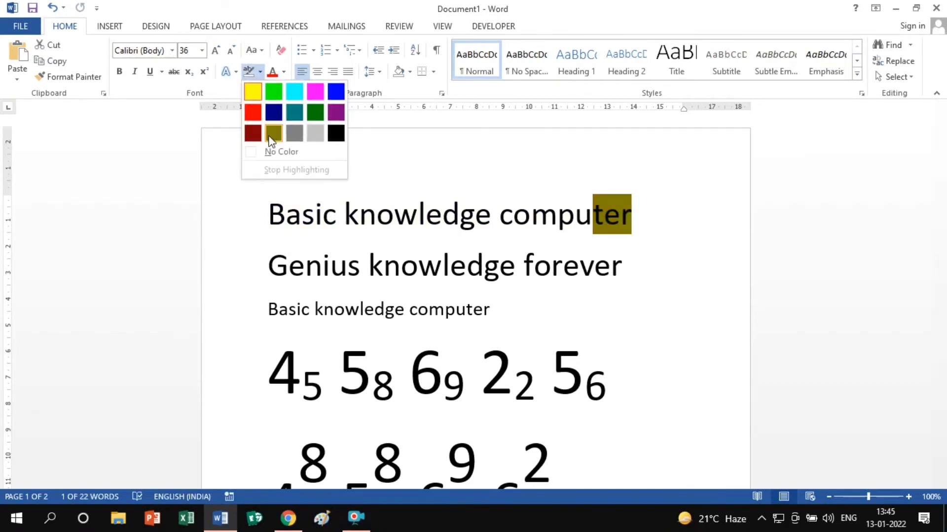
click(275, 152)
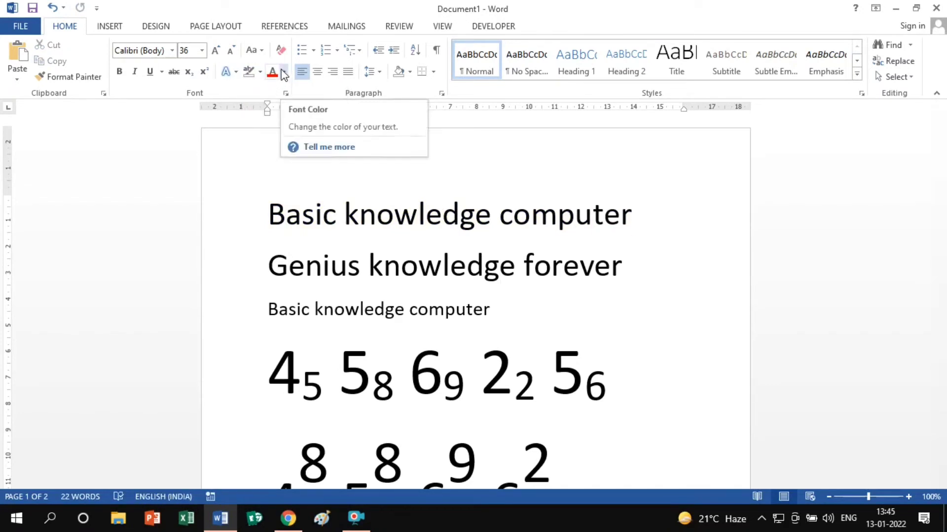
- Add a new line below "Genius knowledge forever" reading "Computer computer" in red text
key(End)
key(Return)
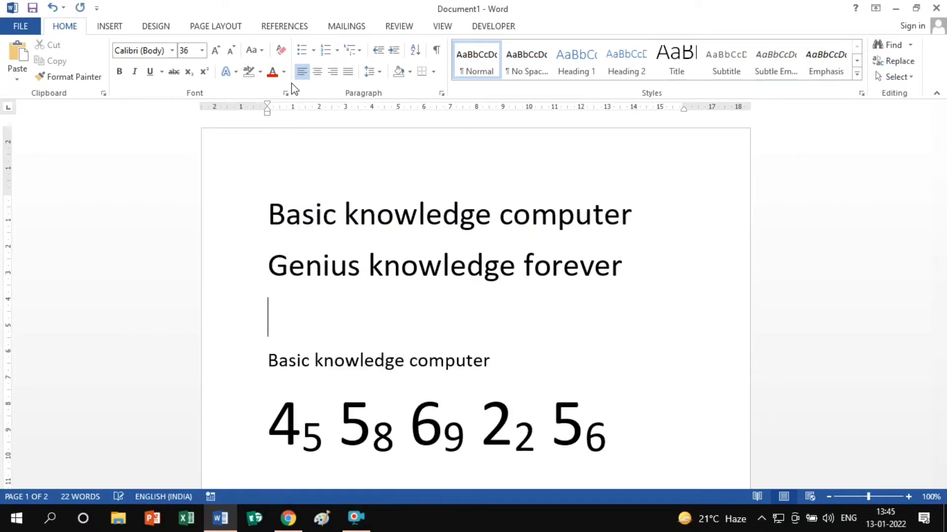
click(284, 73)
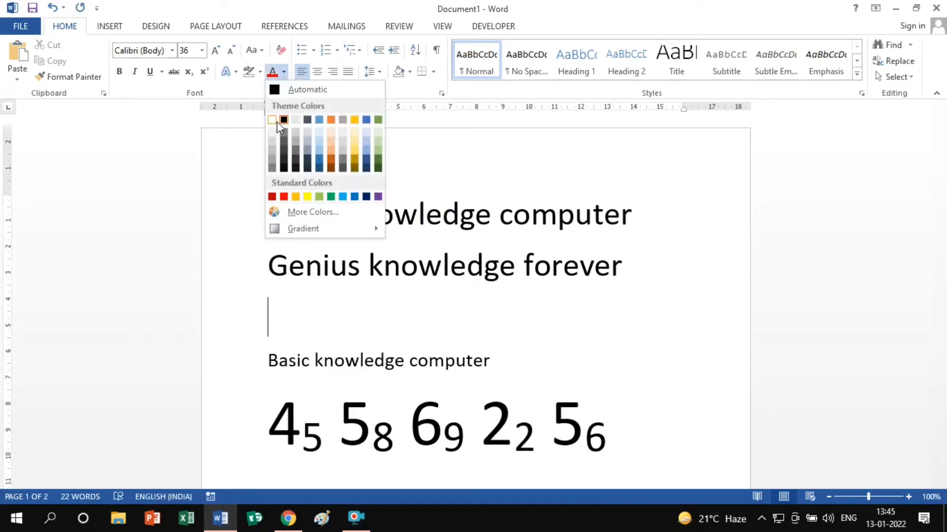
click(284, 197)
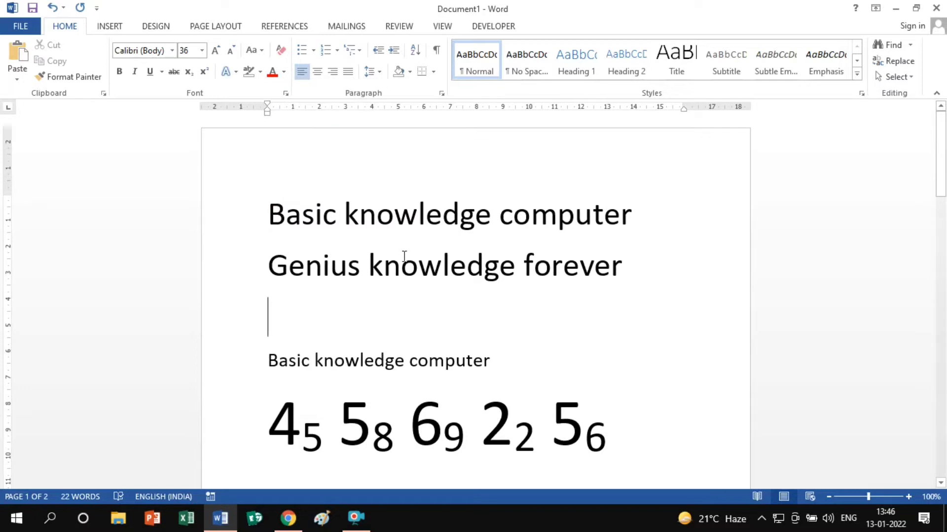
text(comp)
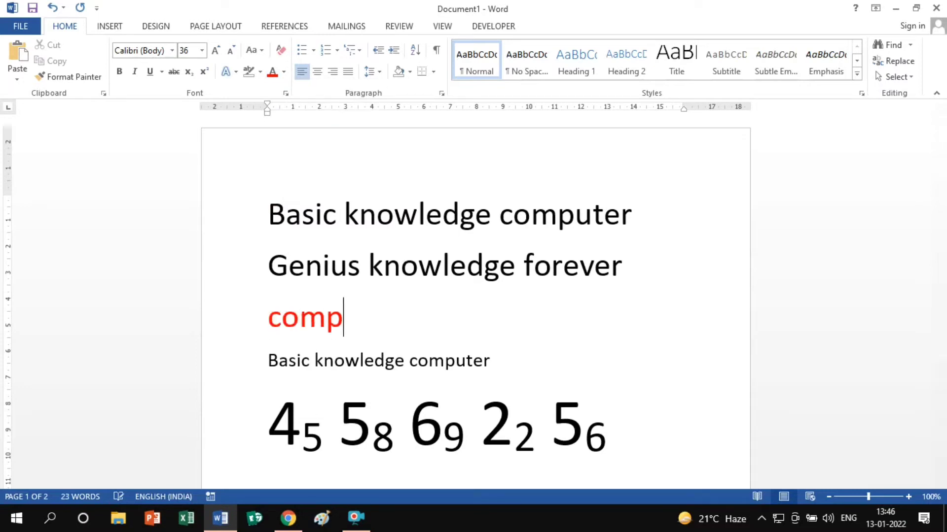
text(uter)
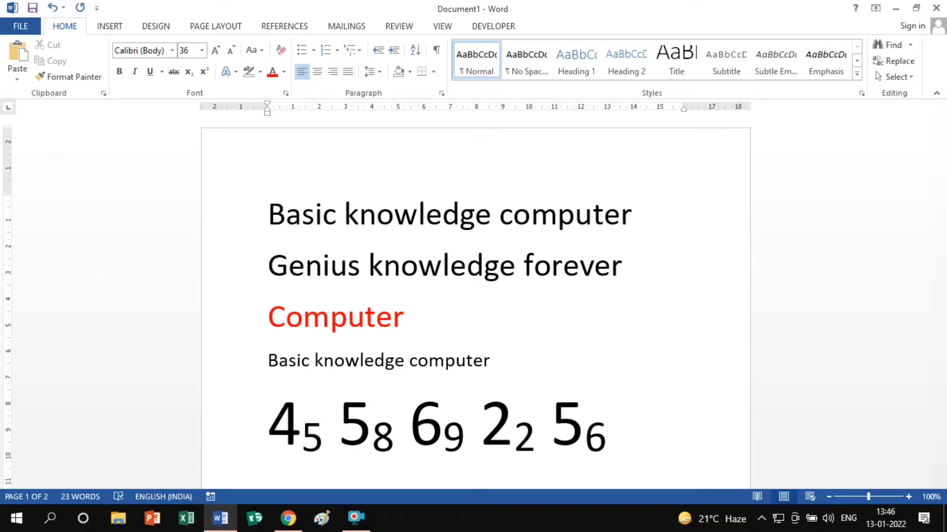
text( computer)
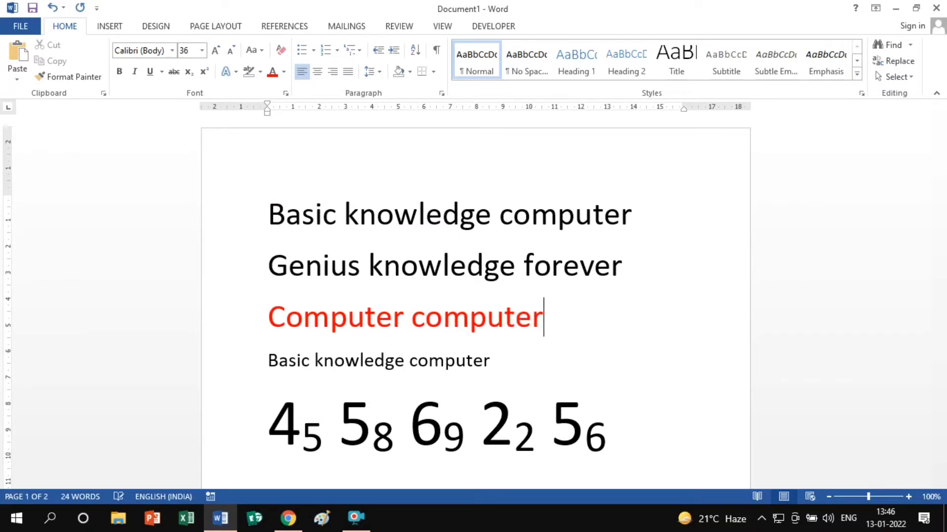
right_click(470, 323)
click(611, 363)
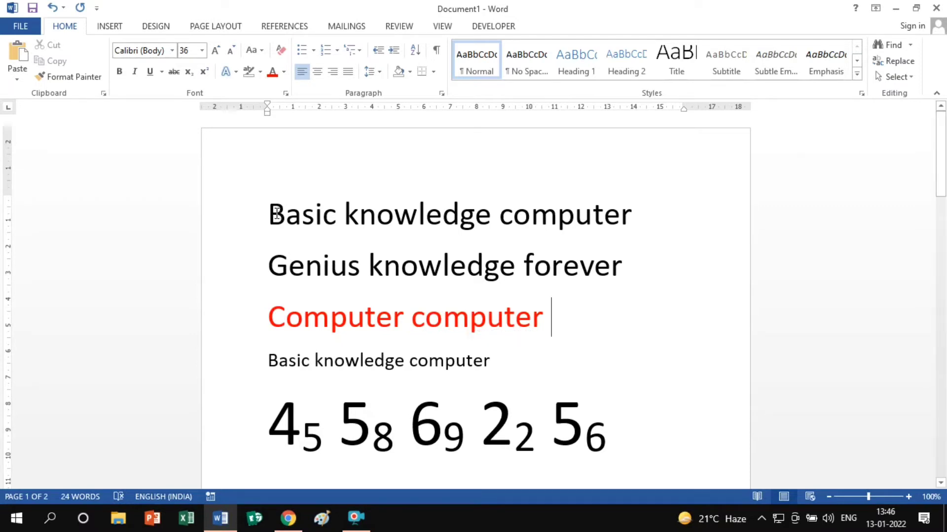
- Change the font colour of the first line, "Basic knowledge computer", to the standard dark blue
drag(270, 213, 632, 217)
click(285, 72)
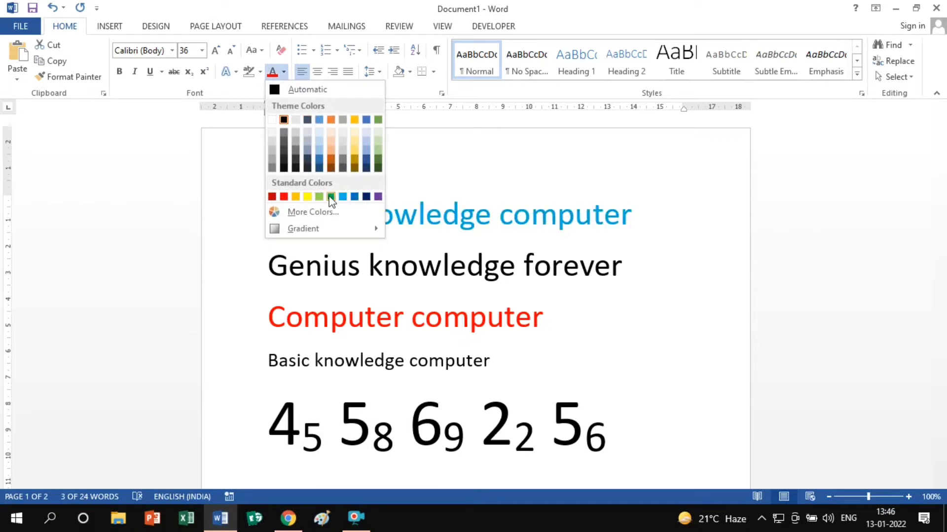
click(366, 197)
click(499, 223)
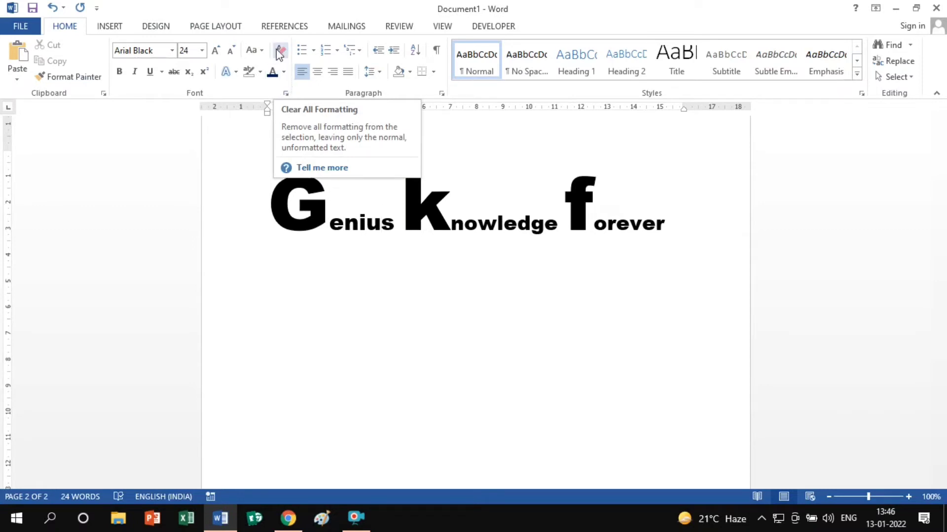
- Enlarge the smaller "Basic knowledge computer" line below the red text to font size 26
scroll(324, 206, up, 3)
scroll(324, 206, up, 10)
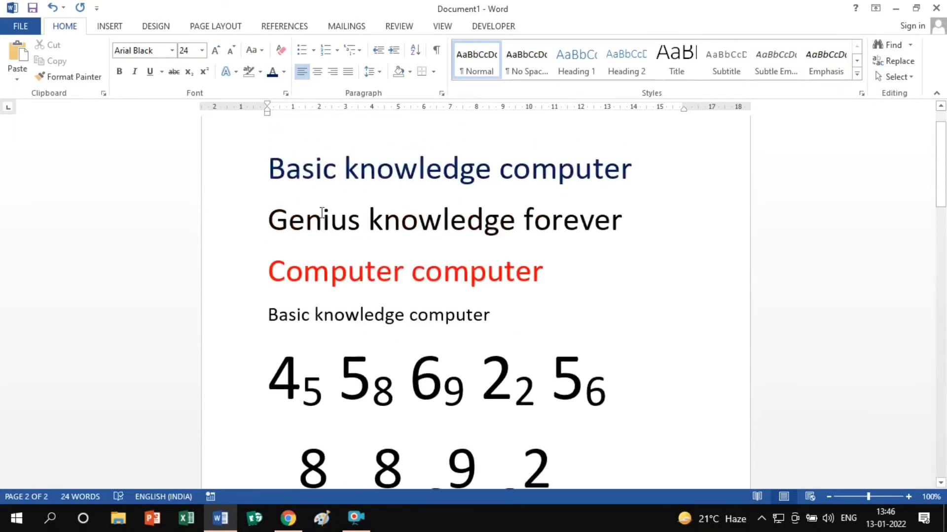
scroll(359, 211, down, 3)
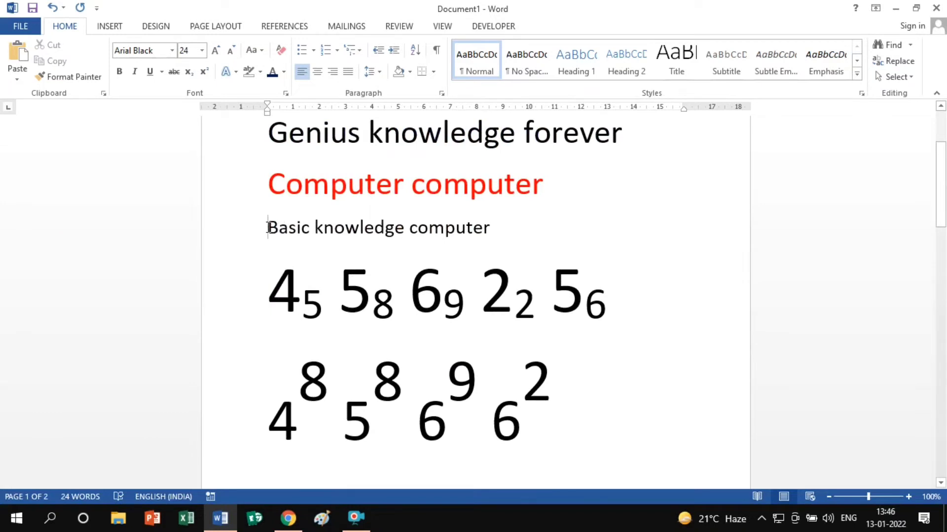
drag(268, 228, 498, 230)
click(231, 51)
click(230, 51)
click(216, 51)
click(217, 51)
click(216, 52)
click(216, 51)
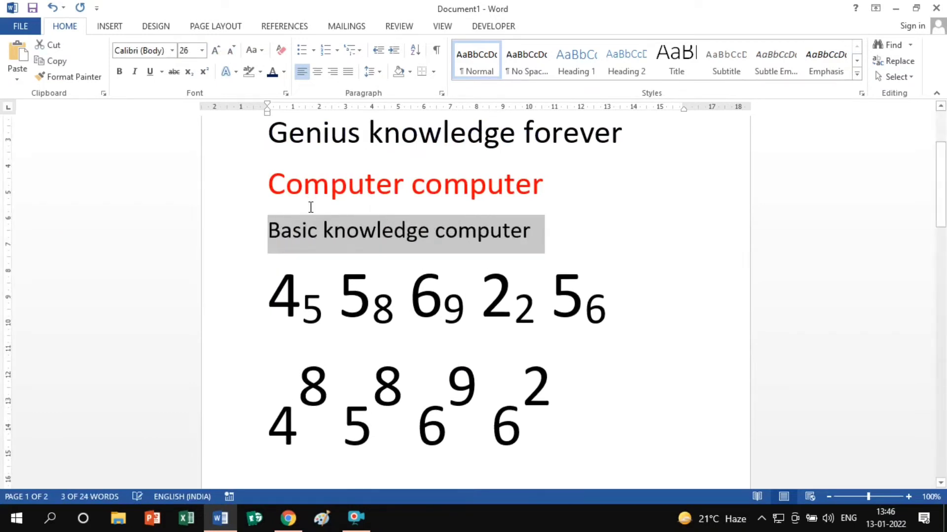
- Change the case of "knowledge" in the line below the red text so its first letter is capitalized
click(316, 232)
drag(322, 234, 429, 245)
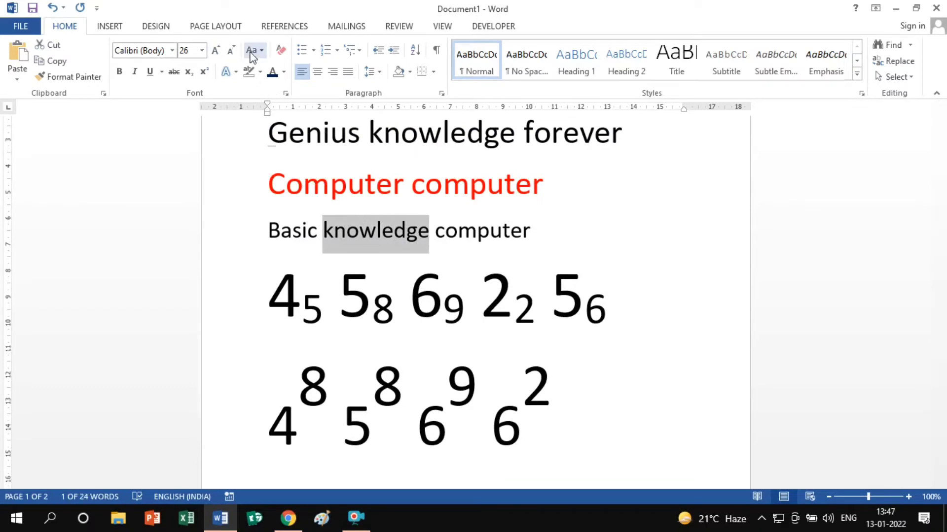
click(252, 51)
click(285, 118)
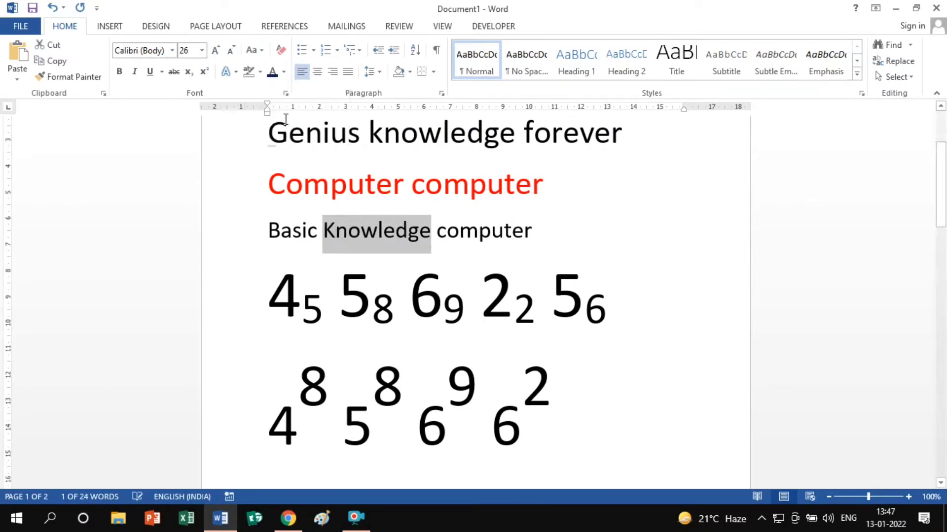
- Grow the font of the word "Knowledge" by two size increments and strike it through
click(216, 51)
click(216, 51)
click(174, 72)
click(544, 247)
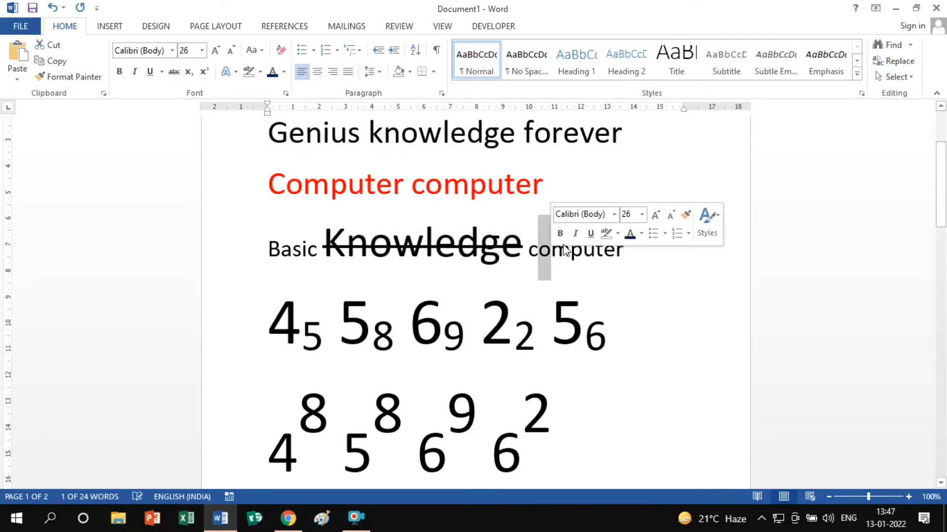
- Clear all formatting from the four text lines at the start of the document, and undo the clearing
scroll(399, 192, up, 3)
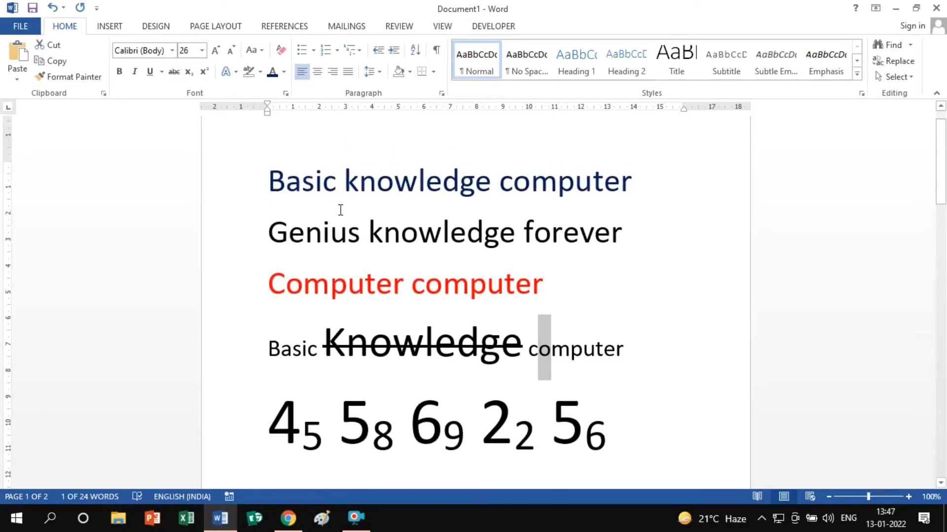
drag(273, 180, 569, 351)
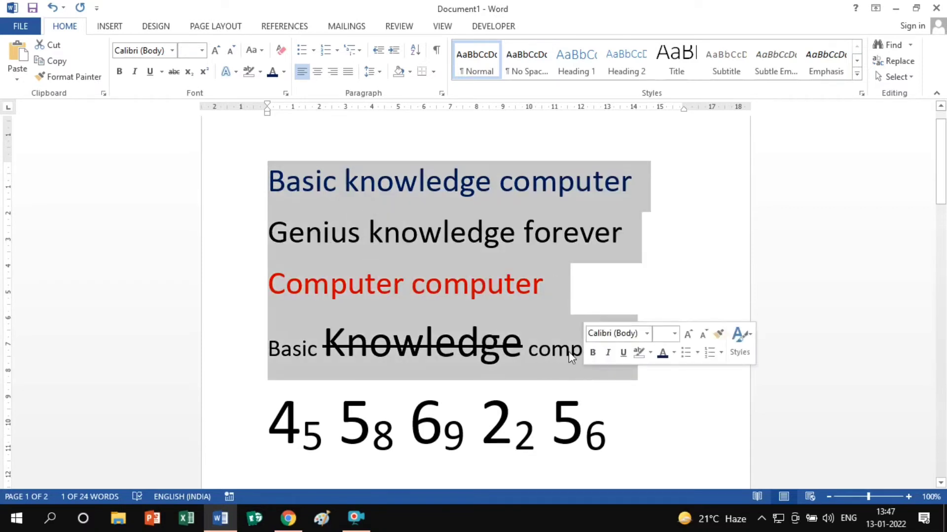
click(281, 50)
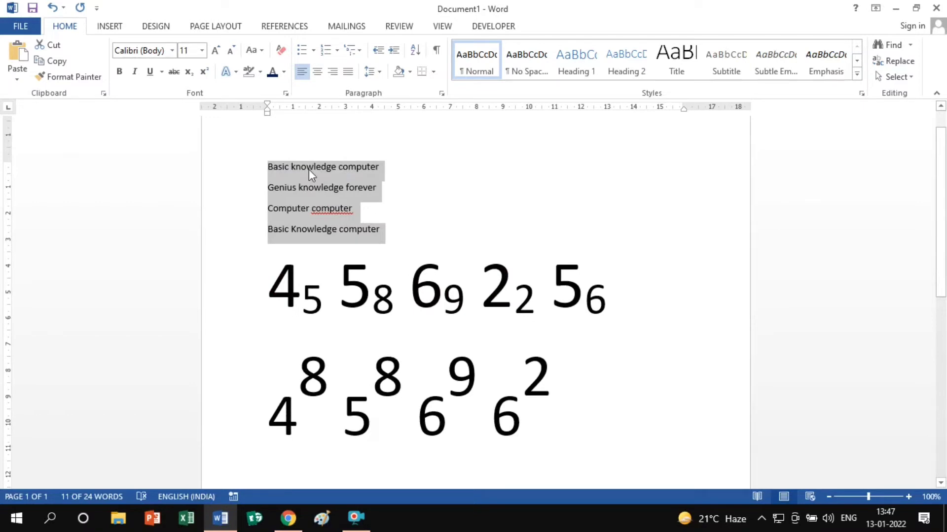
click(52, 7)
click(381, 232)
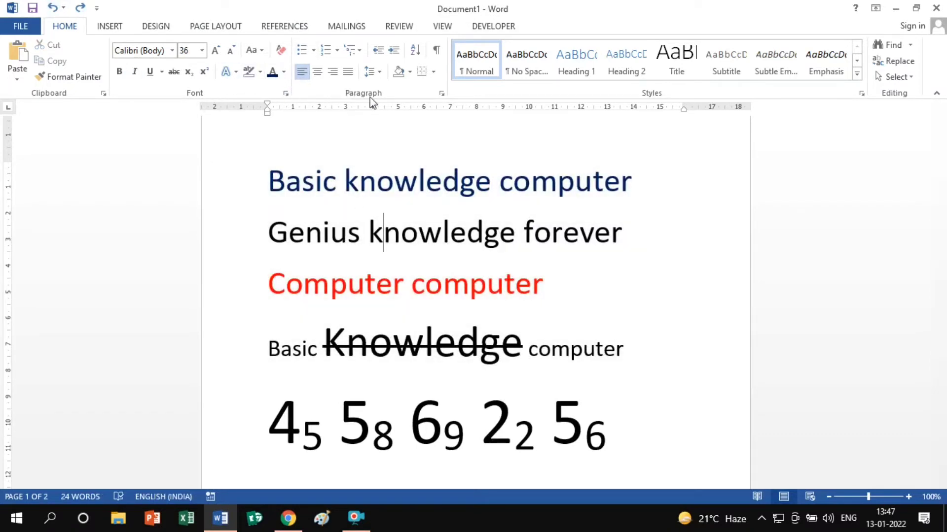
- Fill the blank area of the second page with four 14-point paragraphs of sample text, beginning "Video provides a powerful way to help you prove your point."
scroll(453, 185, down, 3)
scroll(452, 185, down, 15)
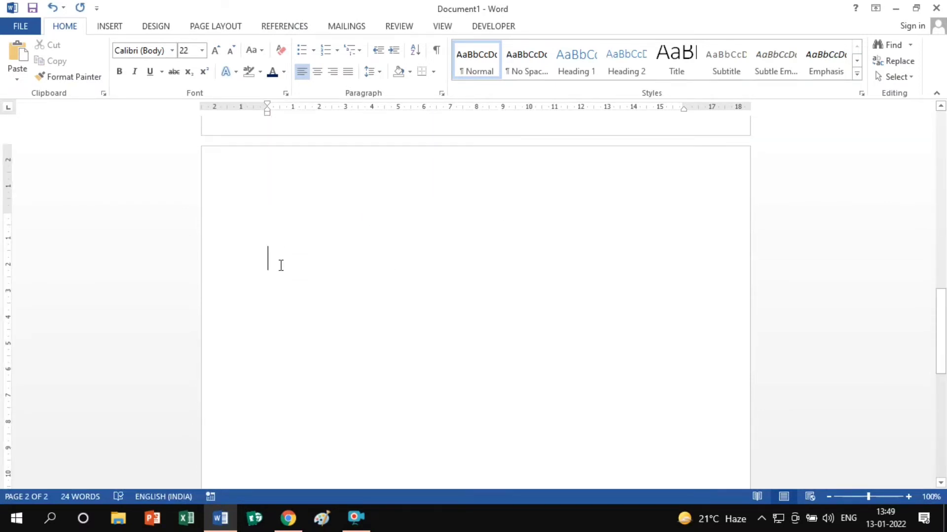
text(Video provides a powerful way to help you prove your point. When you click Online Video, you can paste in the embed code for the video you want to add. You can also type a keyword to search online for the video that best fits your document. To make your document look professionally produced, Word provides header, footer, cover page, and text box designs that complement each other. For example, you can add a matching cover page, header, and sidebar. Click Insert and then choose the elements you want from the different galleries. Video provides a powerful way to help you prove your point. When you click Online Video, you can paste in the embed code for the video you want to add. You can also type a keyword to search online for the video that best fits your document. To make your document look professionally produced, Word provides header, footer, cover page, and text box designs that complement each other. For example, you can add a matching cover page, header, and sidebar. Click Insert and then choose the elements you want from the different galleries.)
key(BackSpace)
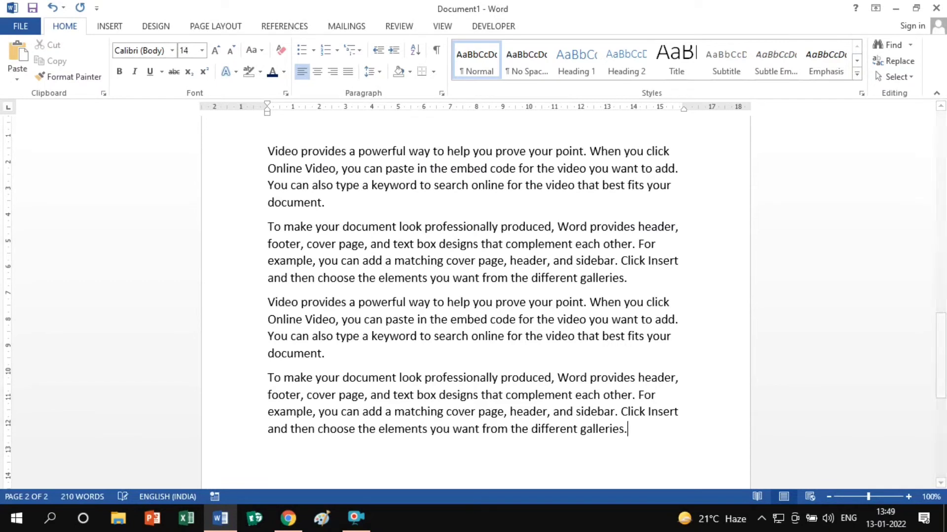
scroll(316, 278, up, 2)
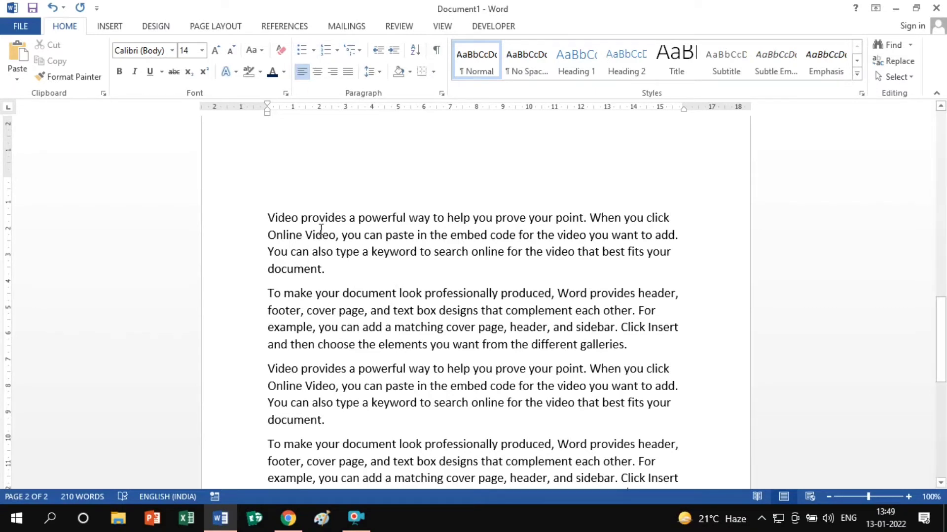
drag(272, 217, 340, 271)
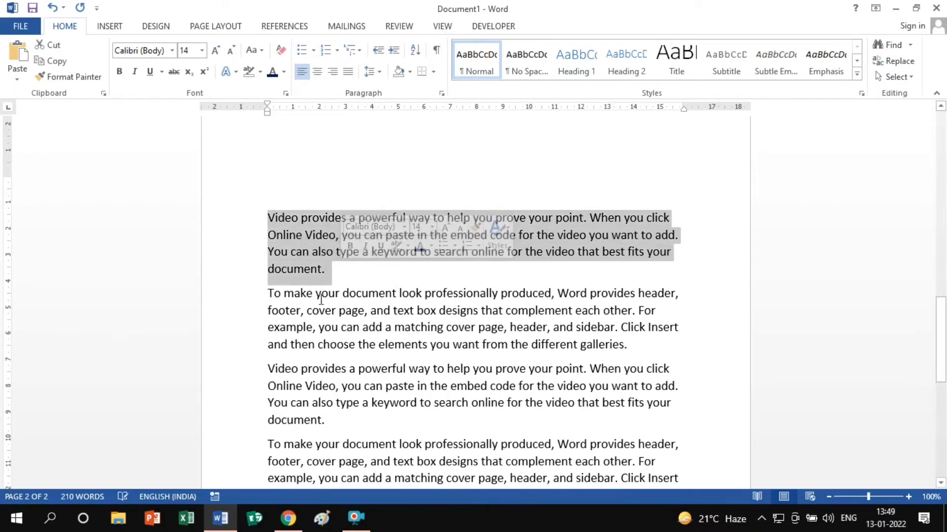
drag(270, 295, 639, 339)
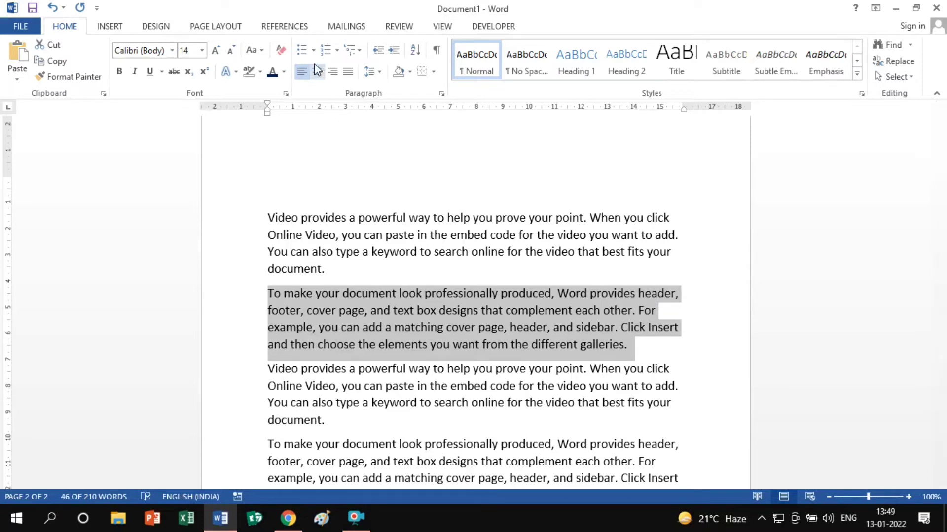
click(363, 279)
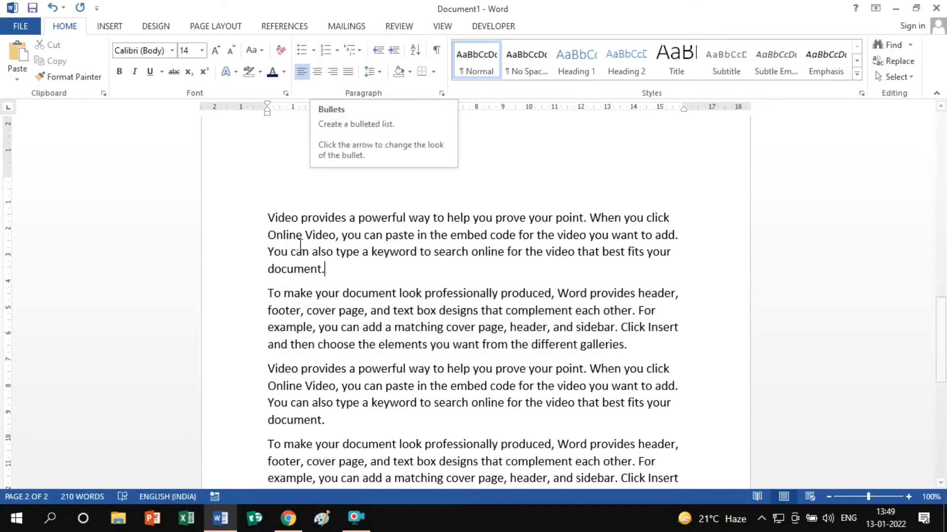
- Apply the four-diamond bullet style to the first sample paragraph and start a new bullet item below it
drag(267, 215, 388, 266)
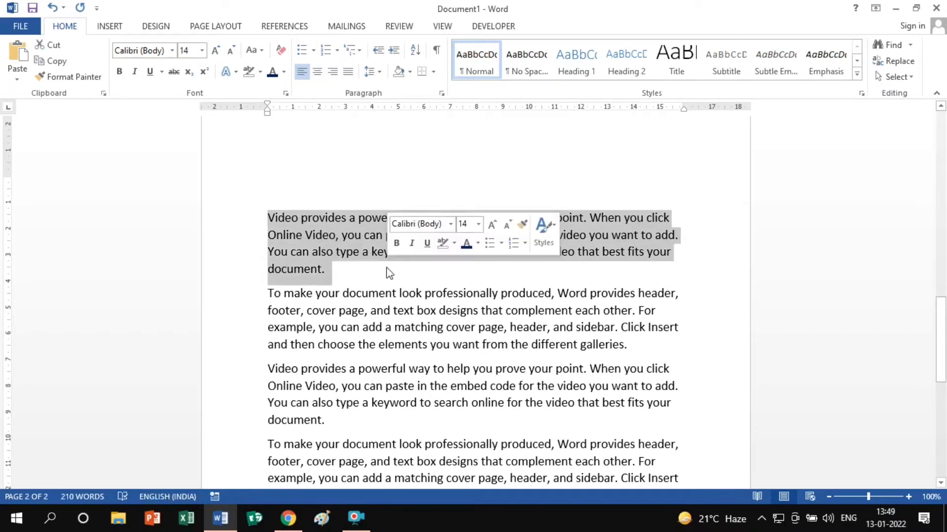
click(325, 252)
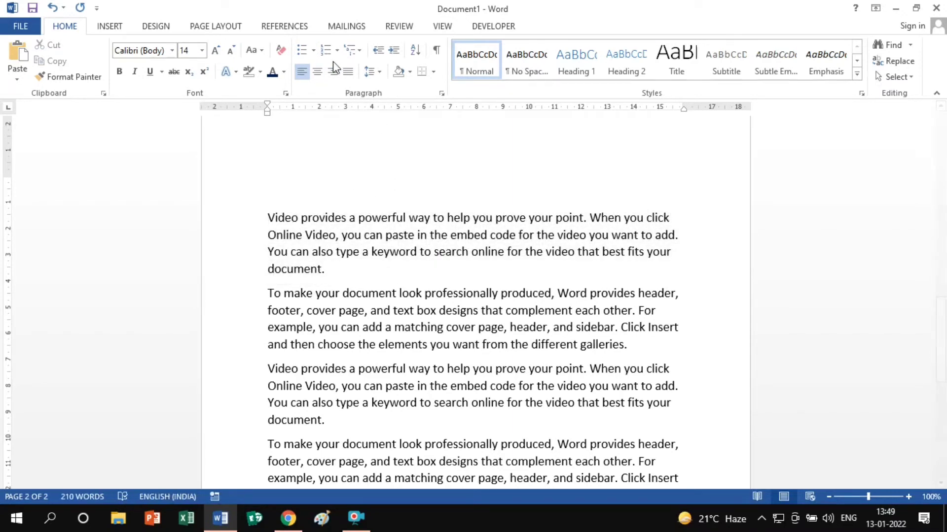
click(313, 50)
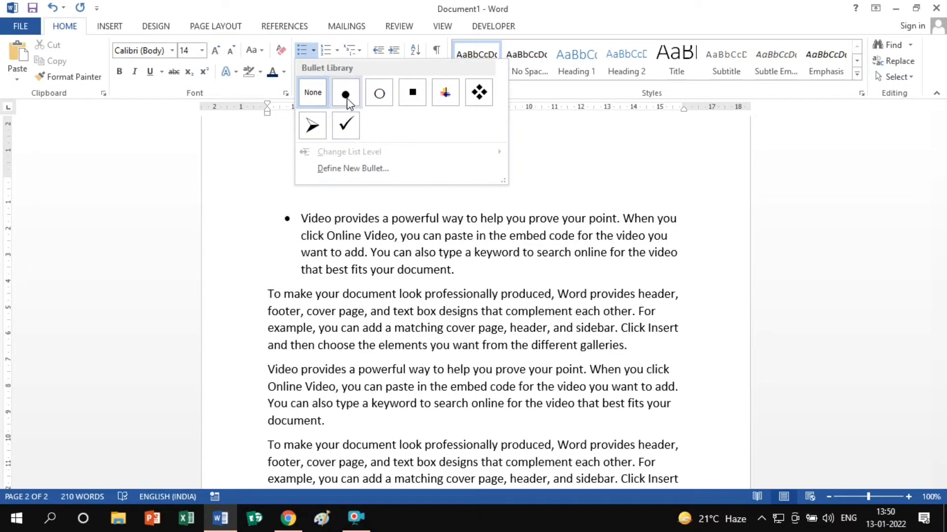
click(476, 94)
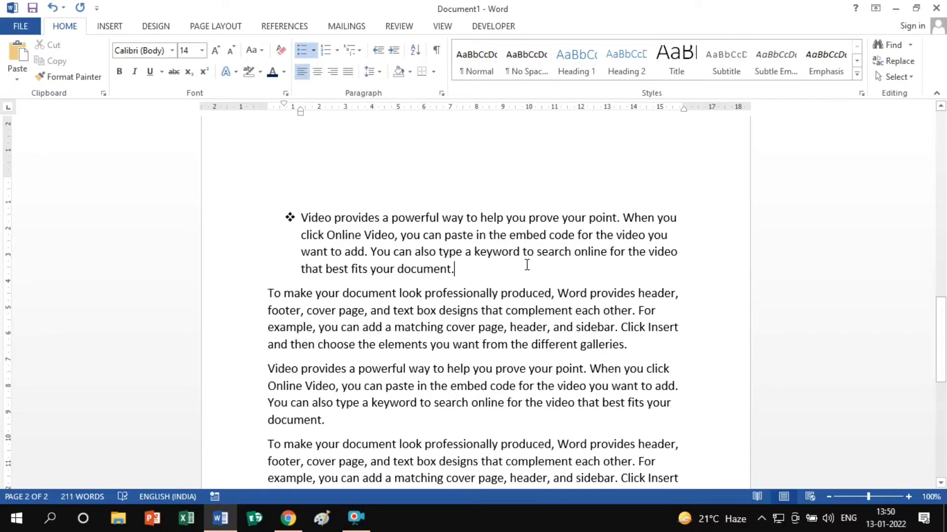
key(Return)
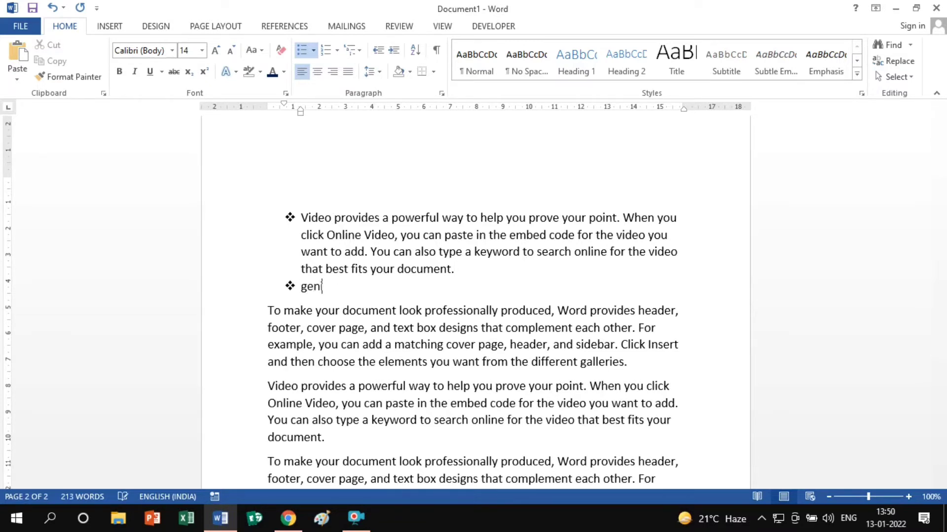
- Enter the bullet items "Genius knowledge forever", ";laskjdl;jsdlads" and "Poqweuopqwerew" below the first sample paragraph, and start another bullet
text(genius )
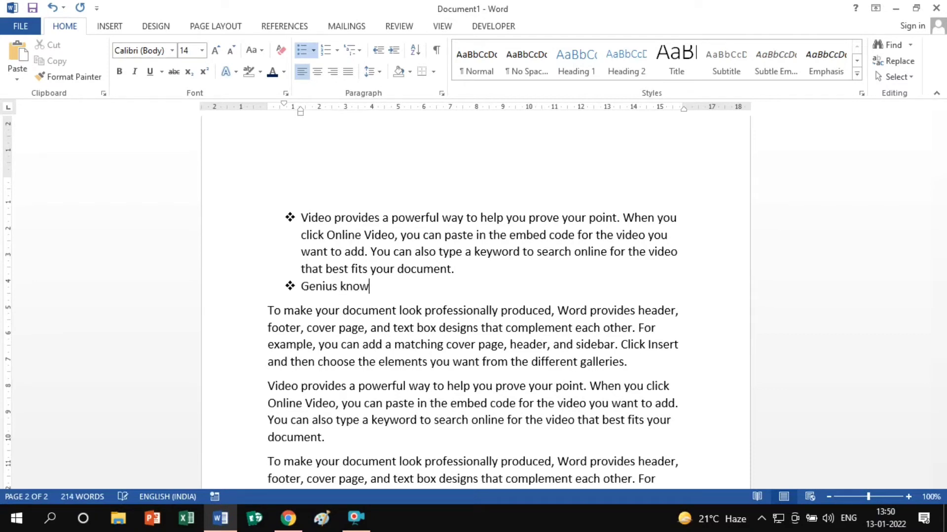
text(knowledge forever)
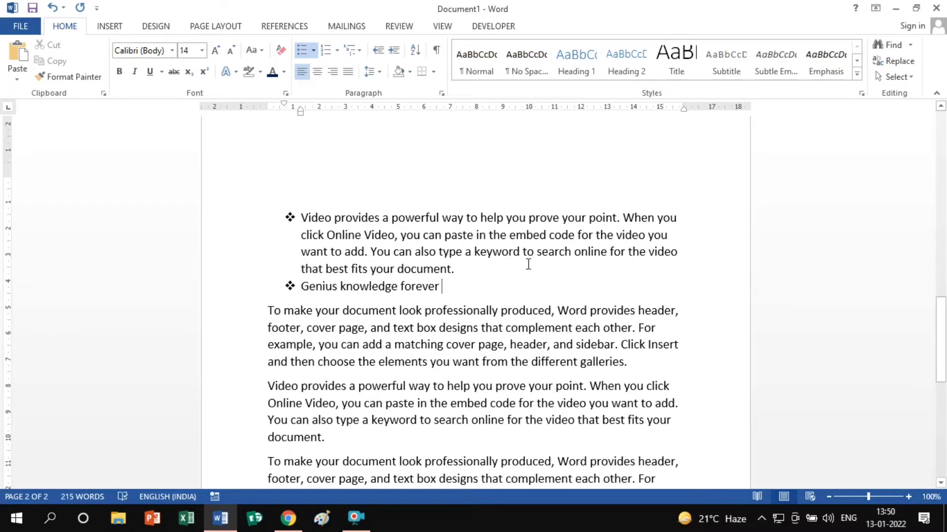
key(Return)
text(;laskjdl;jsdlads)
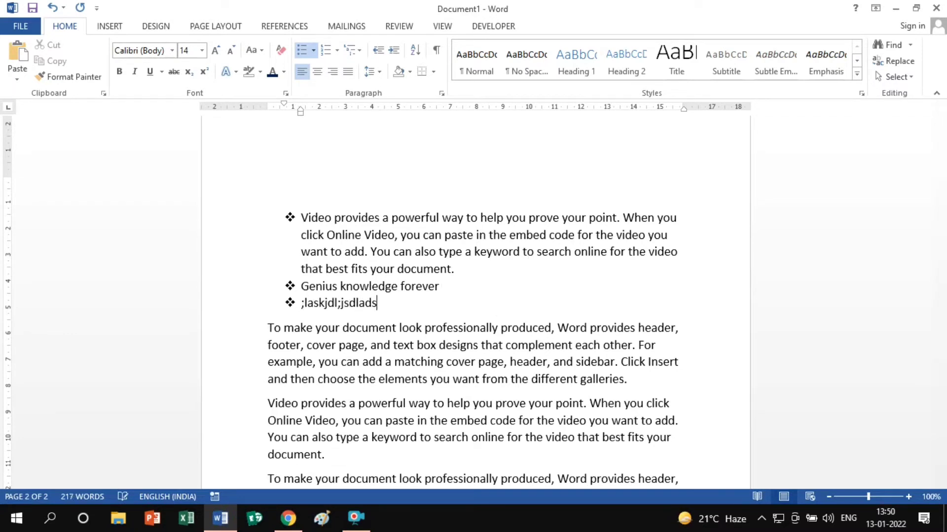
key(Return)
text(poqweuopqwerew)
key(Return)
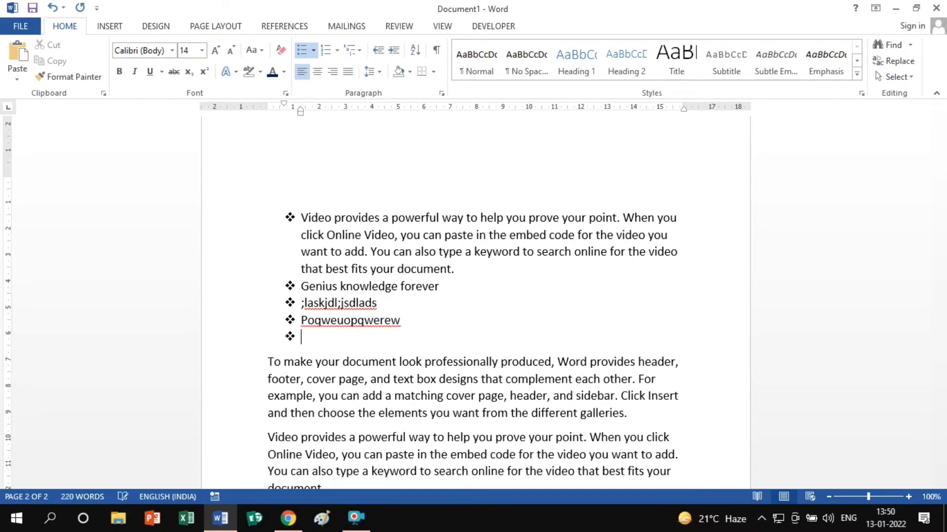
- Continue the bullet list with "O;qwueipoquwerqwe", "Oqweopruqpoweuropqwerr" and ";lasdj;lsadf", and add an empty bullet after them
text(o;qwueipoquwerqwe)
key(Return)
text(oqweopruqpoweu)
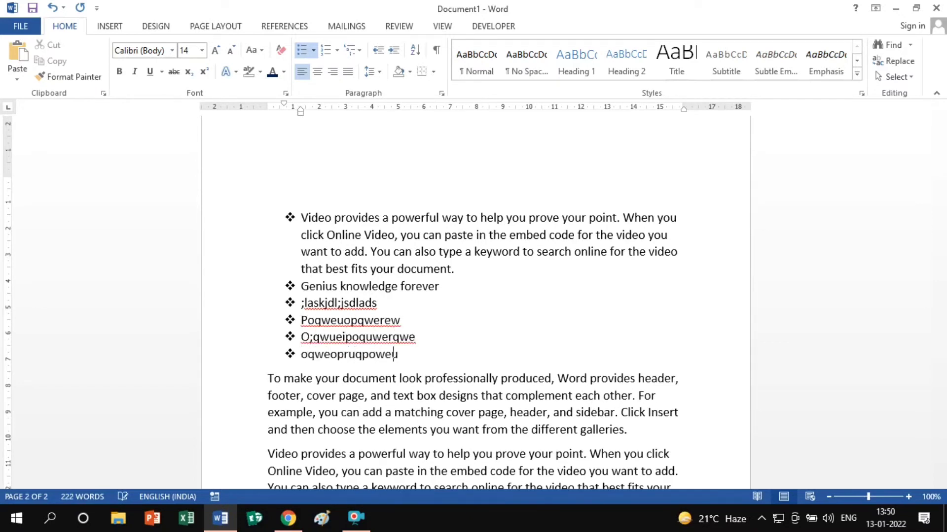
text(ropqwerr)
key(Return)
text(;)
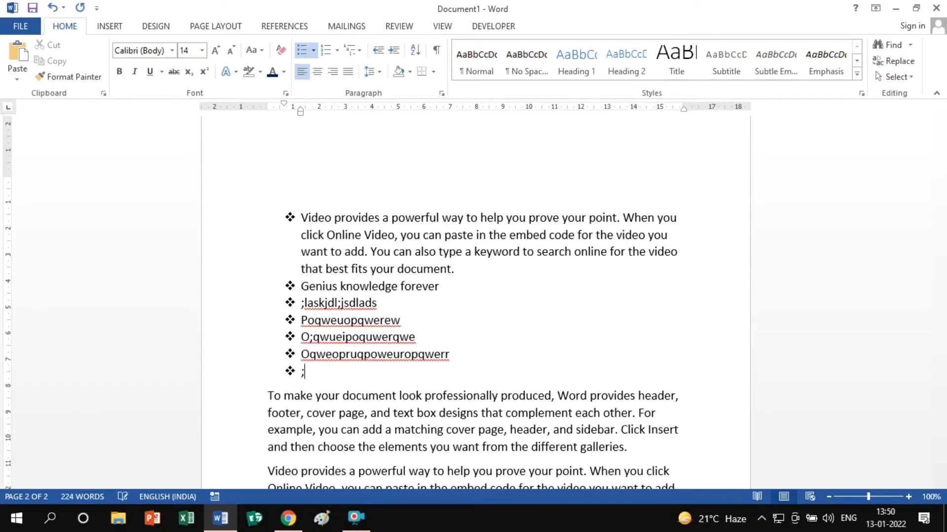
text(lasdj;lsadf)
key(Return)
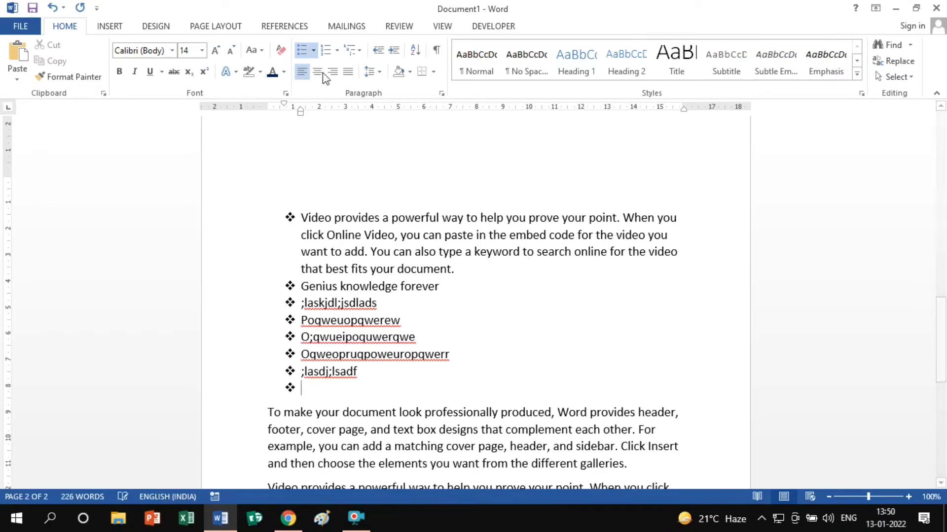
- Switch the list's bullets to the check mark style and remove the bullet from the empty last line
click(313, 50)
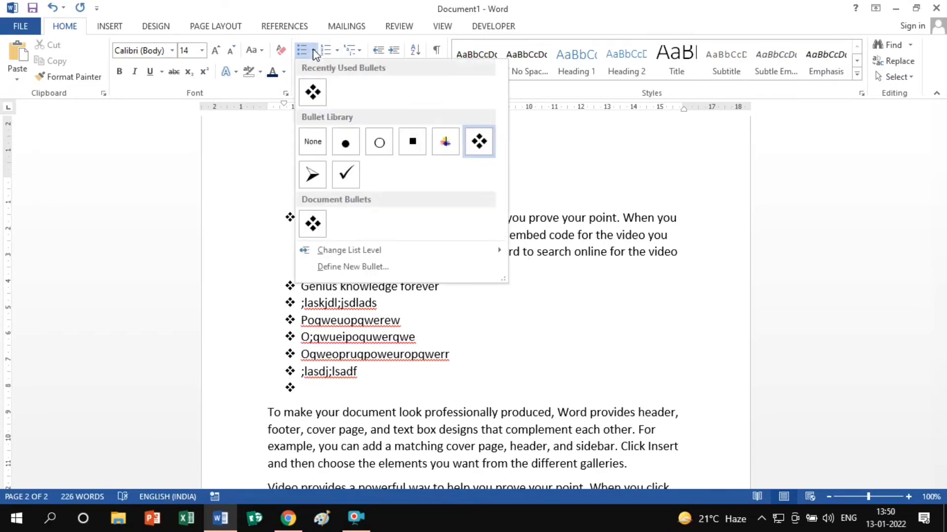
click(346, 172)
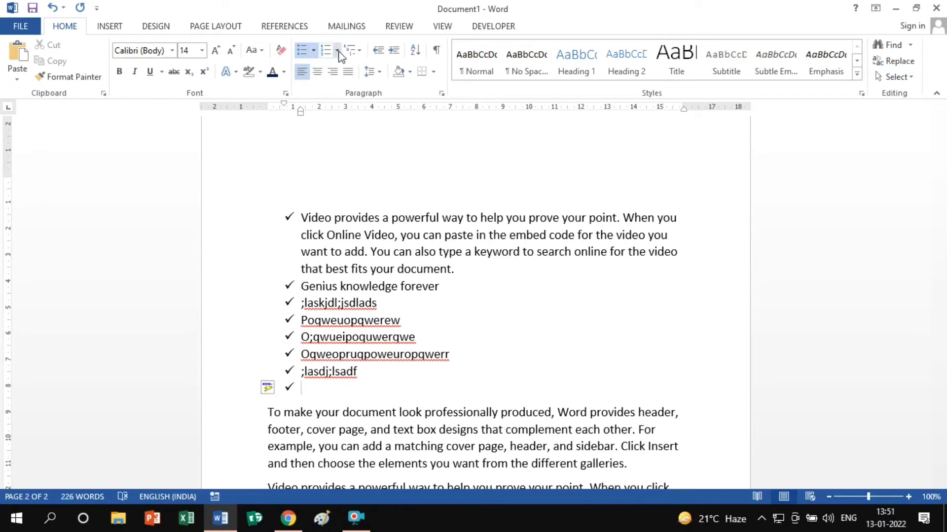
click(313, 49)
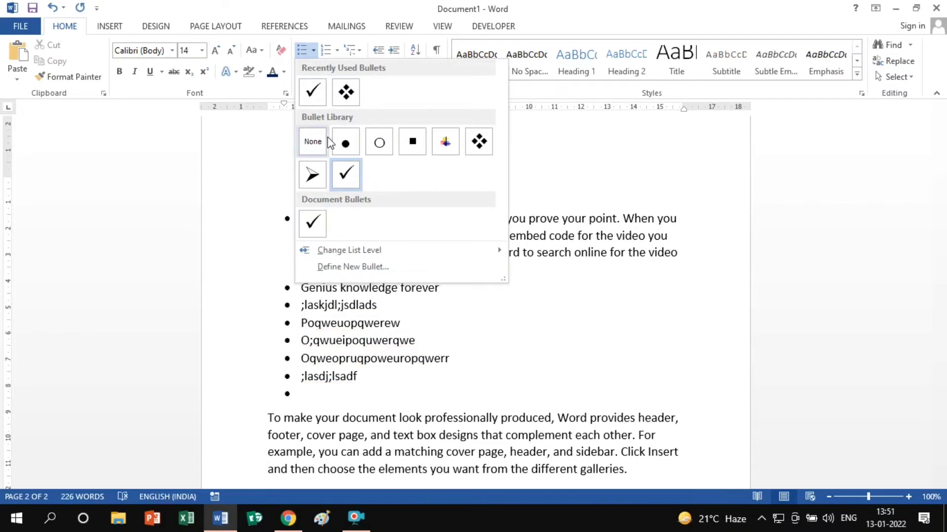
click(310, 142)
scroll(467, 383, down, 3)
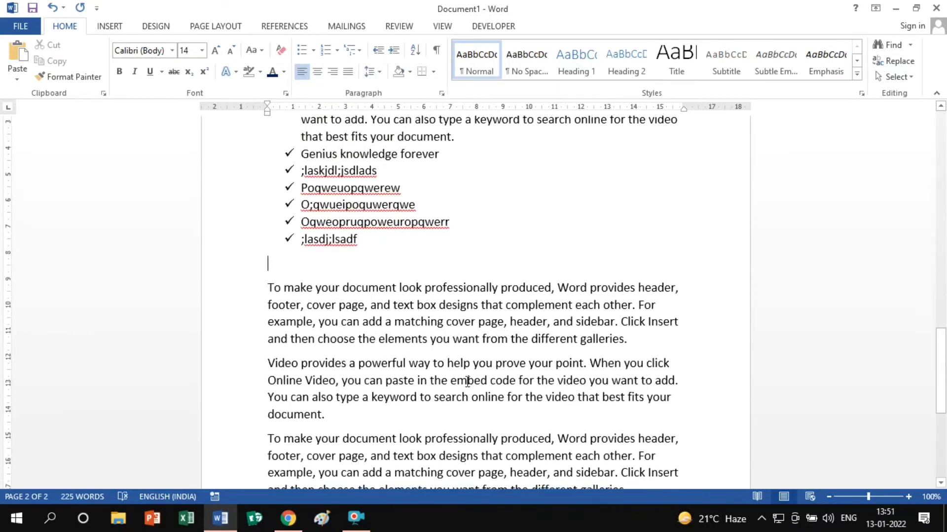
scroll(467, 382, up, 5)
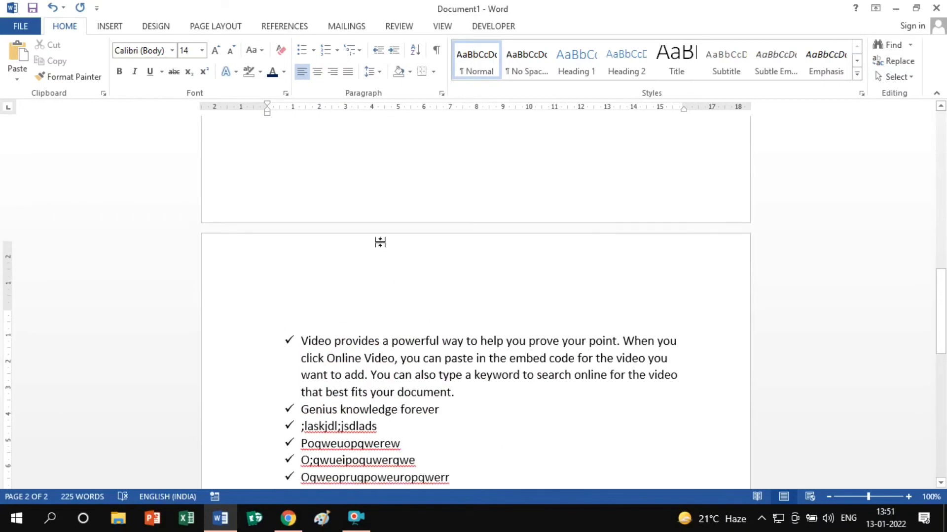
- Number the three sample paragraphs below the bullet list with the A. B. C. format
click(338, 51)
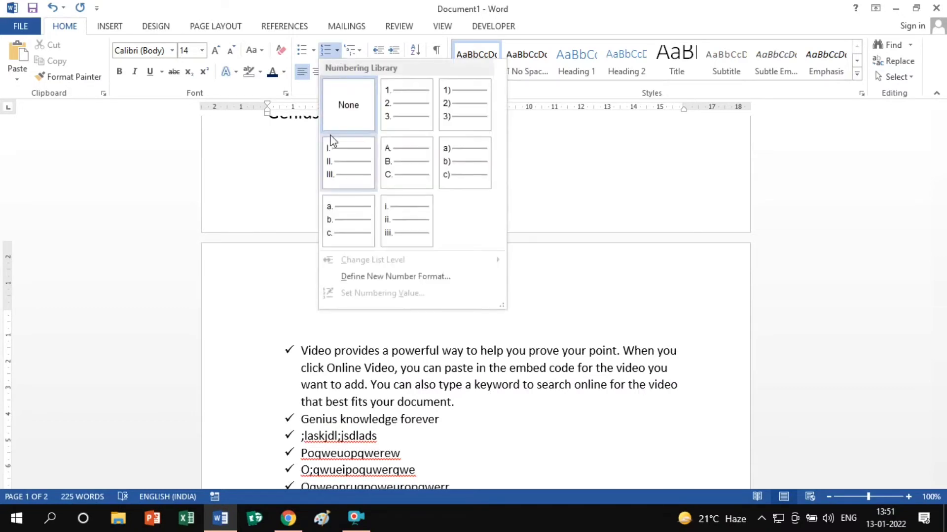
click(478, 320)
scroll(379, 327, down, 7)
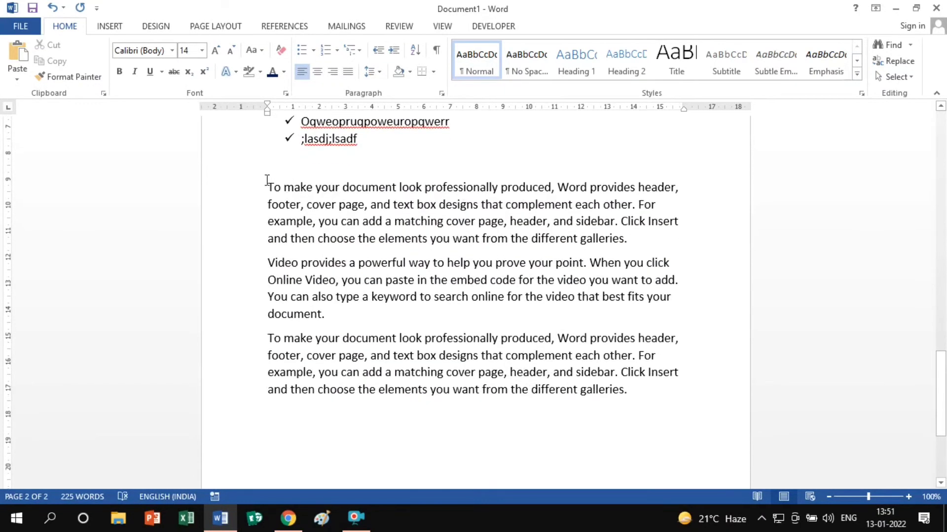
drag(266, 183, 602, 406)
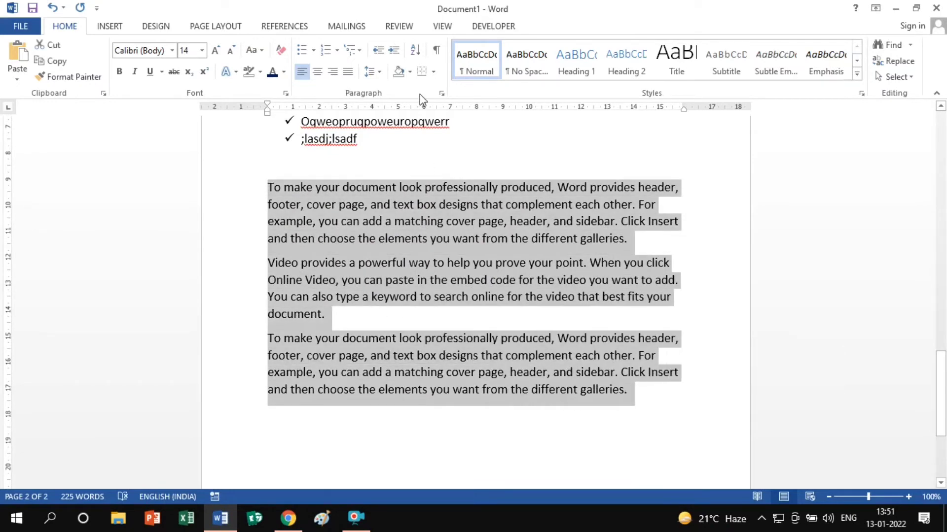
click(337, 50)
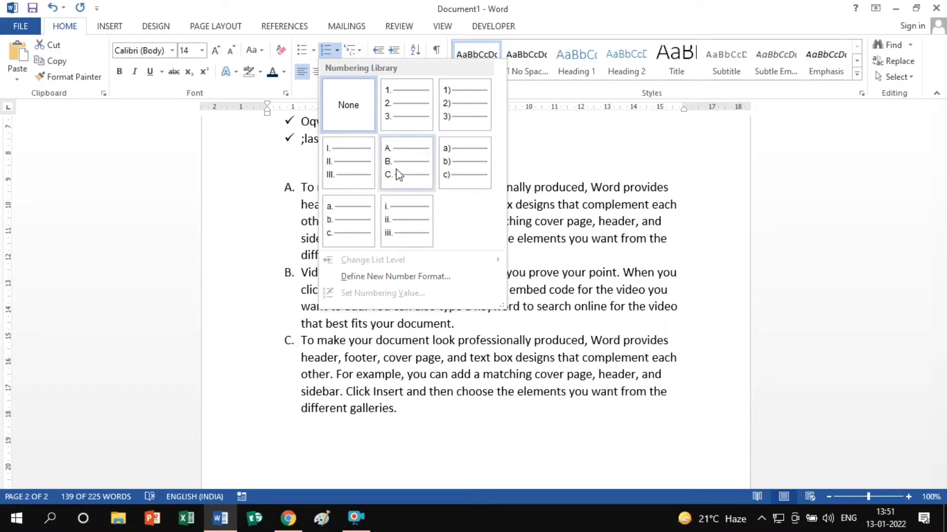
click(394, 156)
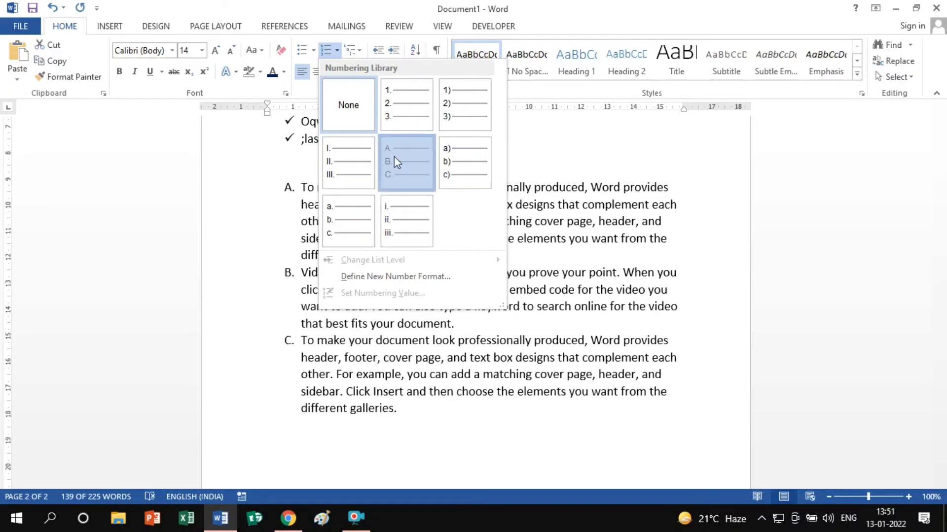
click(466, 424)
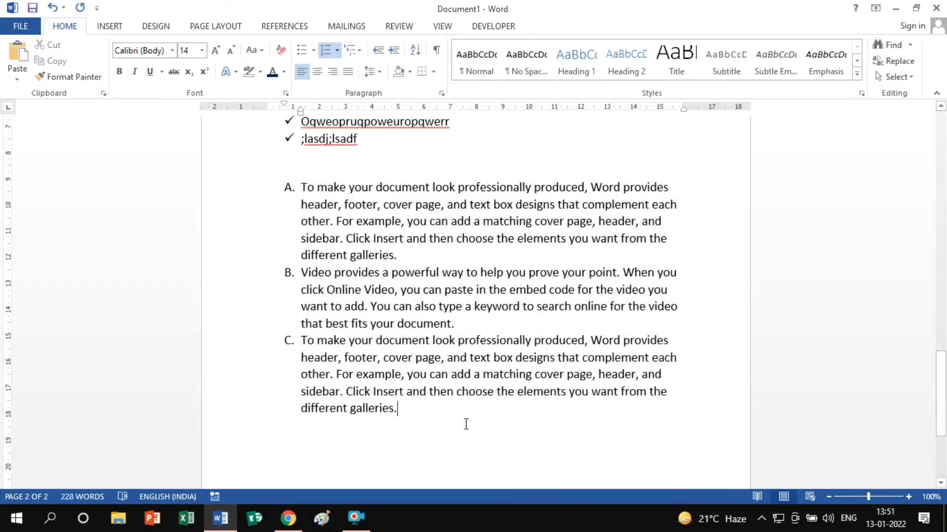
- Add the items "P'sadokf'gp;sdf;gk';sdfg", "O'p;j;oiuasd;ojh;alsdfg" and ";aosdjf;lajksdfa" to the lettered list and start another item
key(Return)
text(P'sadokf'gp;sdf;gk';sdfg)
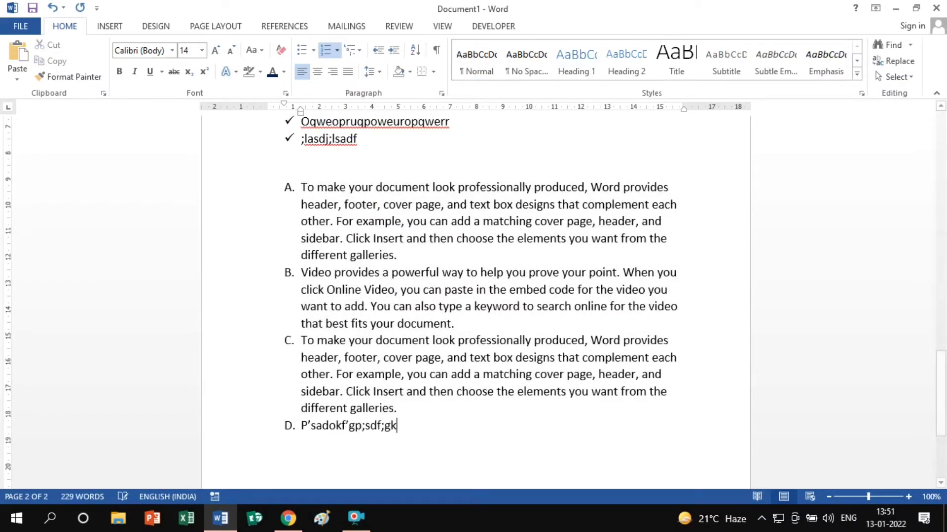
key(Return)
text(O'p;j;oiuasd;ojh;alsdfg)
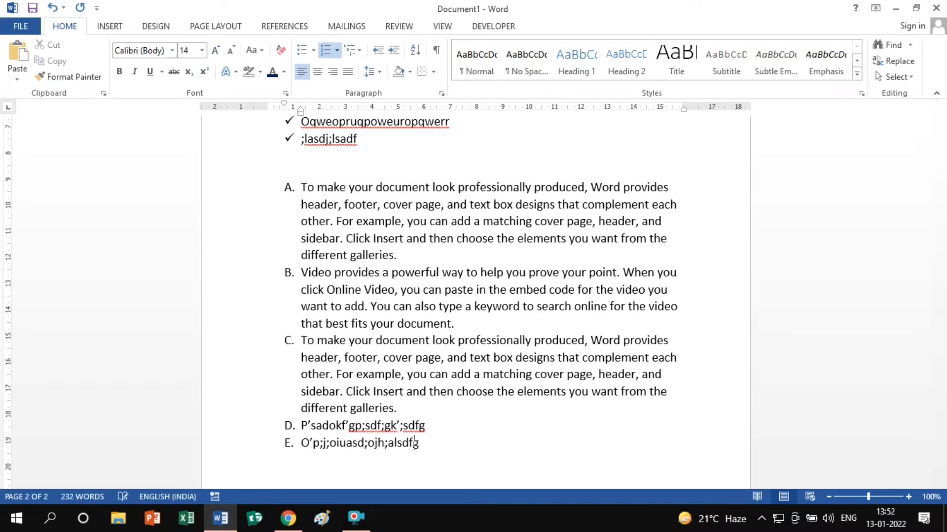
key(Return)
text(;aosdjf;lajksdfa)
key(Return)
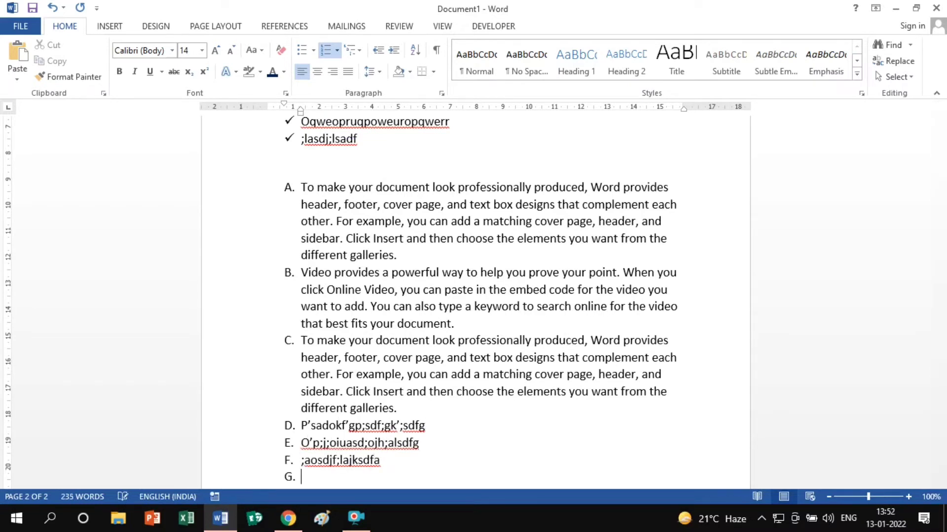
- Undo the added lettered items and the A. B. C. numbering of the three sample paragraphs
key(ctrl+z)
key(ctrl+z)
key(ctrl+z)
key(ctrl+z)
key(ctrl+z)
key(ctrl+z)
key(ctrl+z)
key(ctrl+z)
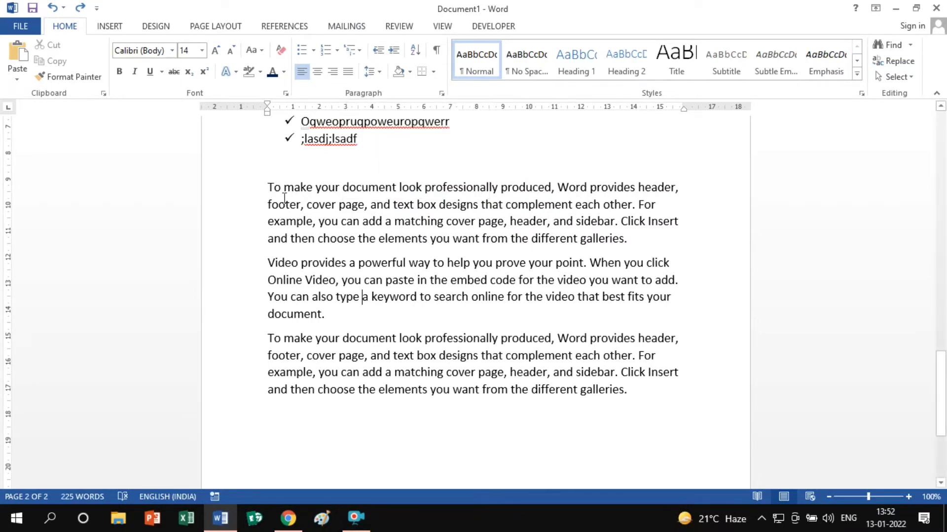
- Apply the multilevel list style "1 Heading 1, 1.1 Heading 2" to the three sample paragraphs, and undo it
drag(267, 187, 645, 402)
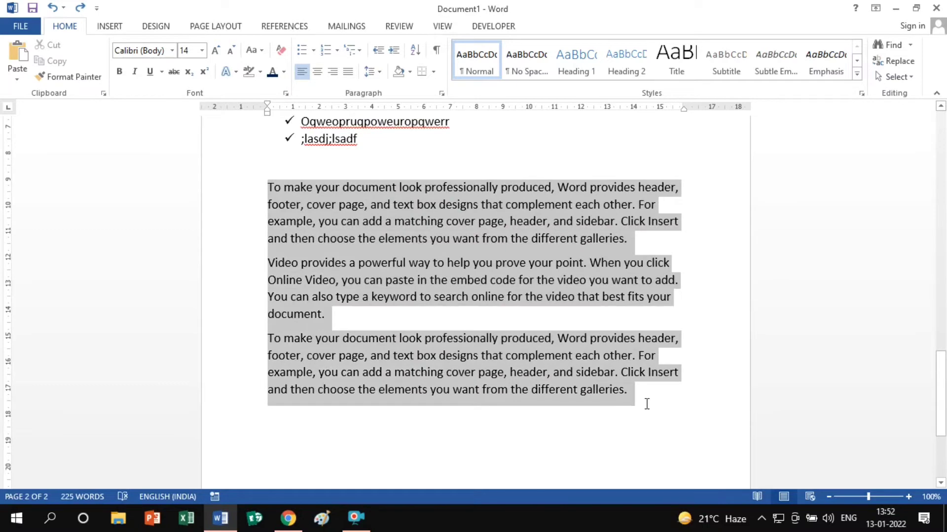
click(361, 50)
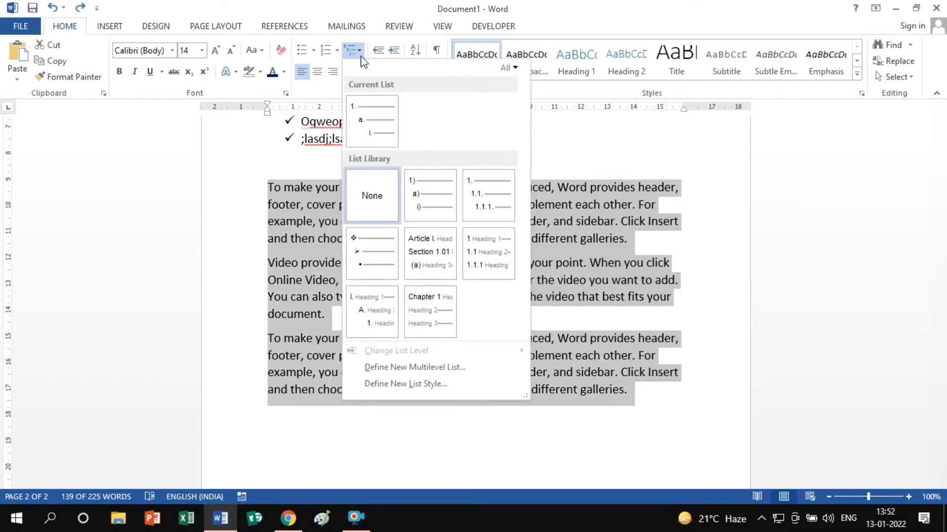
click(478, 245)
scroll(350, 241, down, 3)
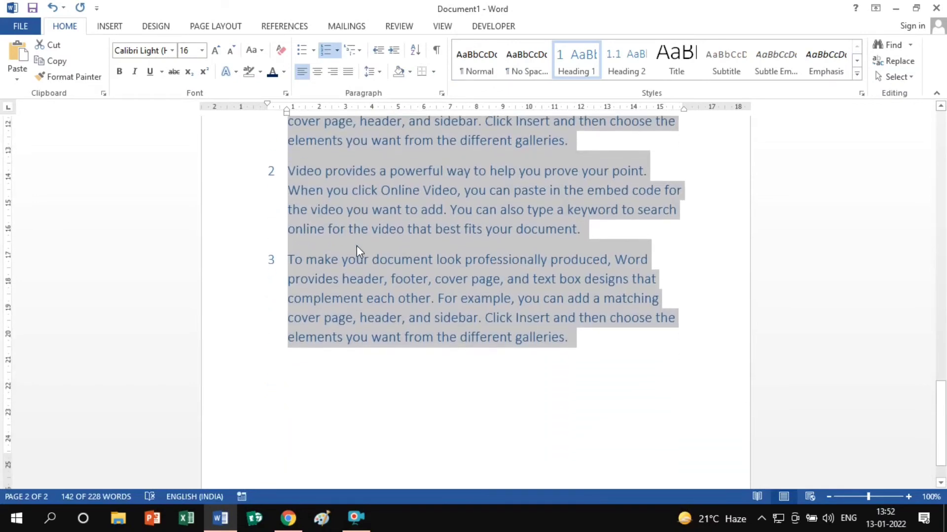
scroll(358, 247, up, 4)
scroll(371, 234, down, 2)
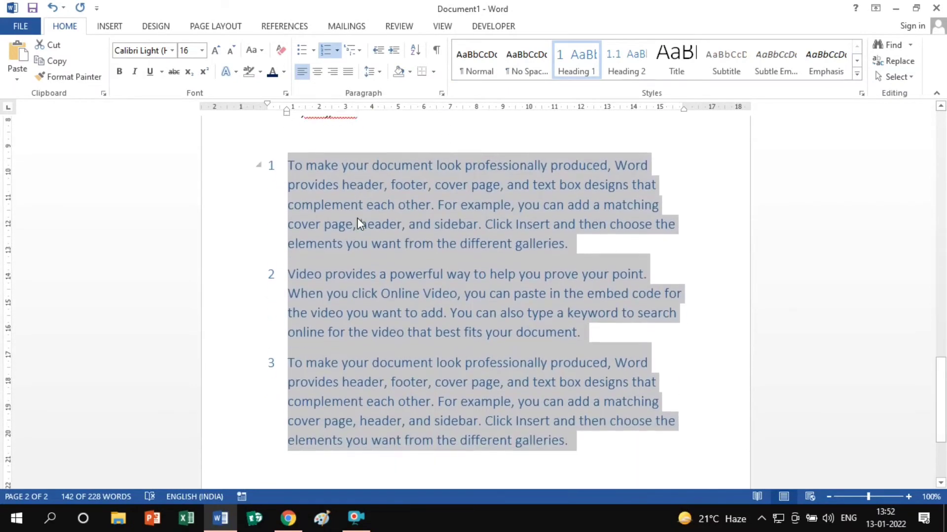
key(ctrl+z)
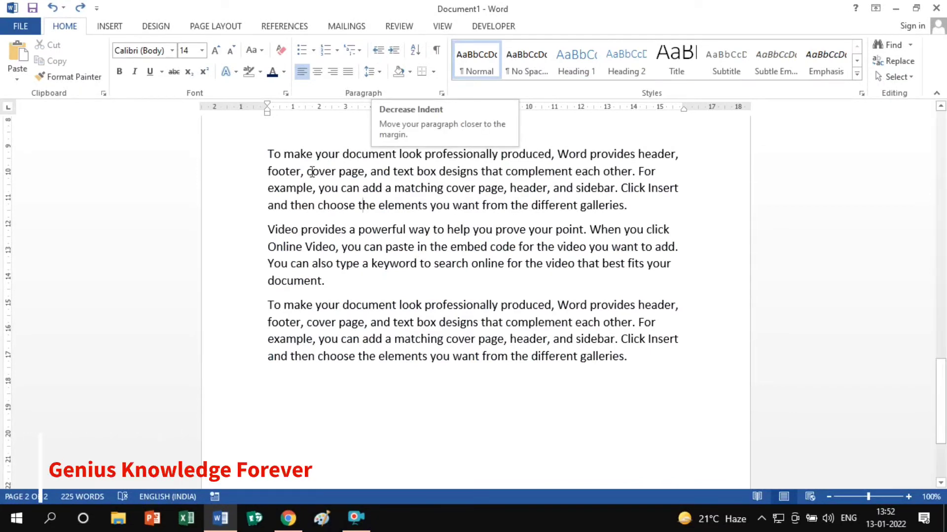
- Grow the font of the first unbulleted paragraph, "To make your document look professionally produced", to 18 points
click(352, 172)
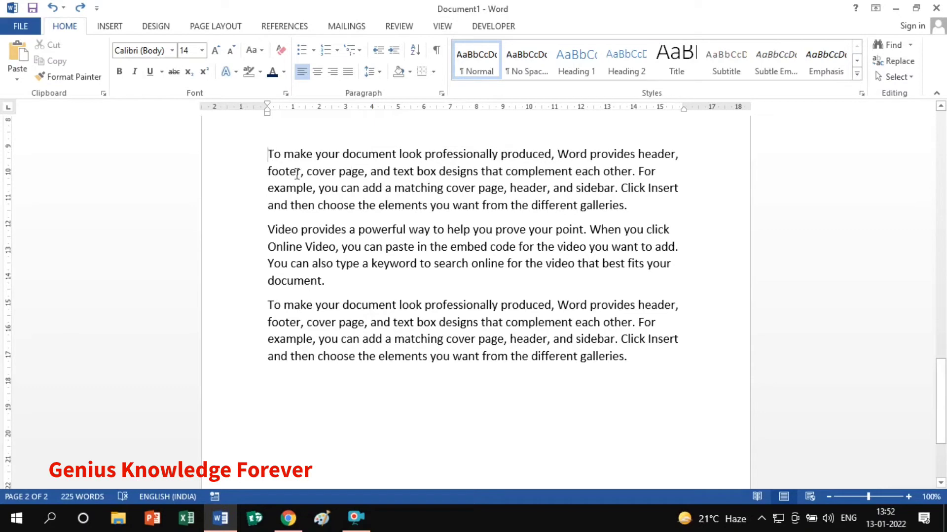
triple_click(296, 173)
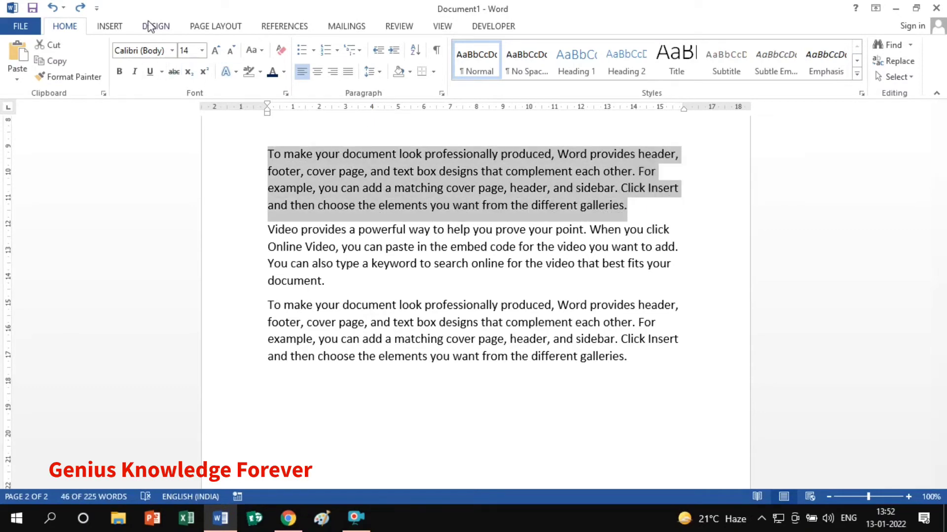
click(216, 51)
click(216, 51)
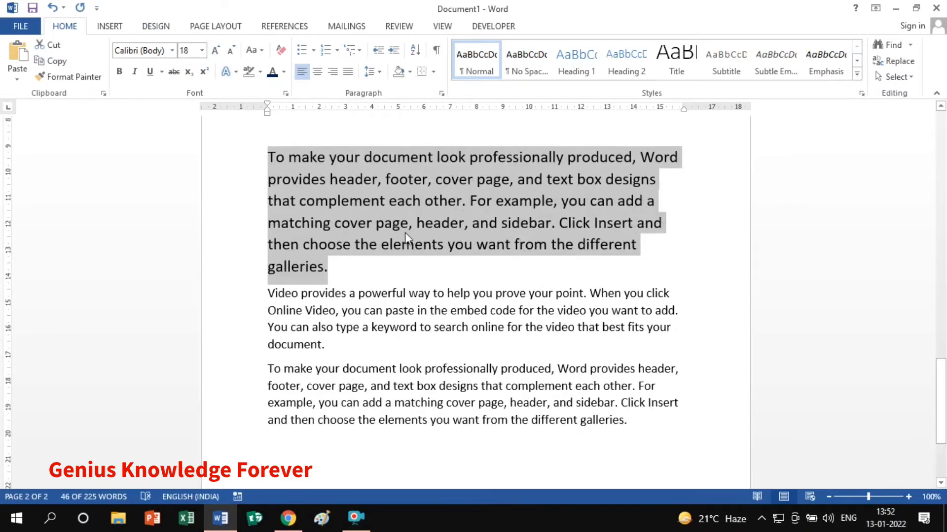
click(406, 238)
- Increase the left indent of the 18-point paragraph
drag(275, 157, 288, 157)
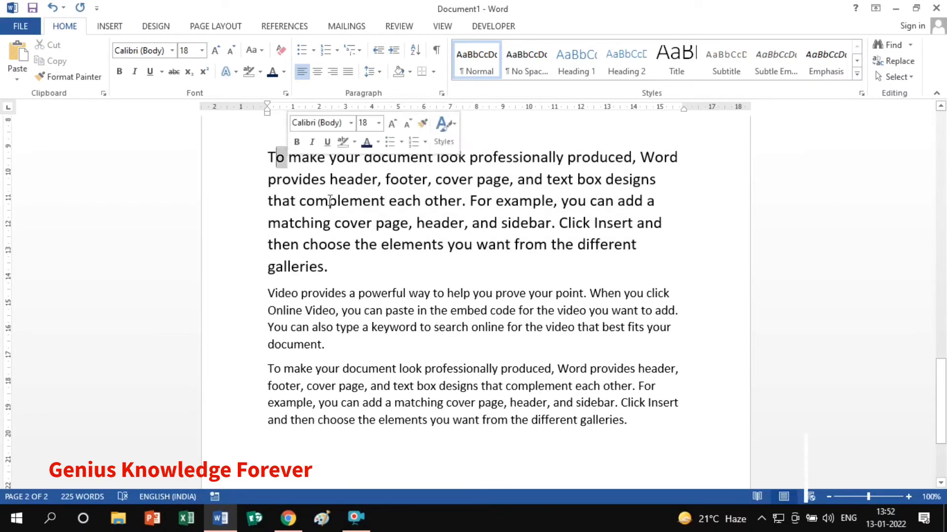
click(377, 216)
click(337, 184)
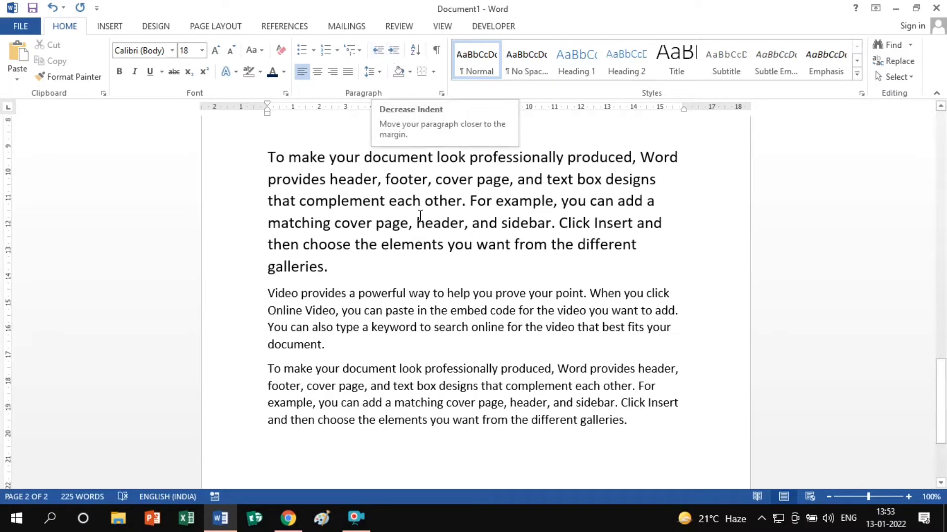
drag(417, 223, 425, 223)
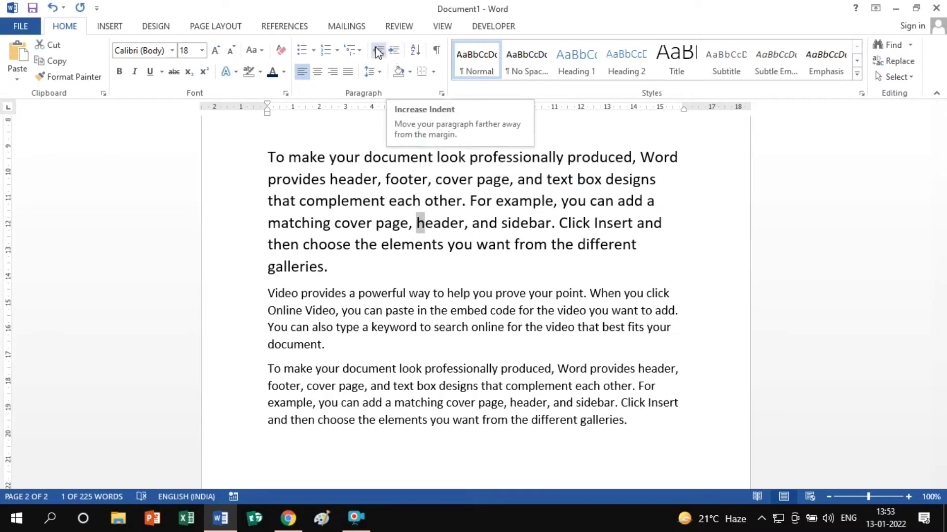
click(405, 200)
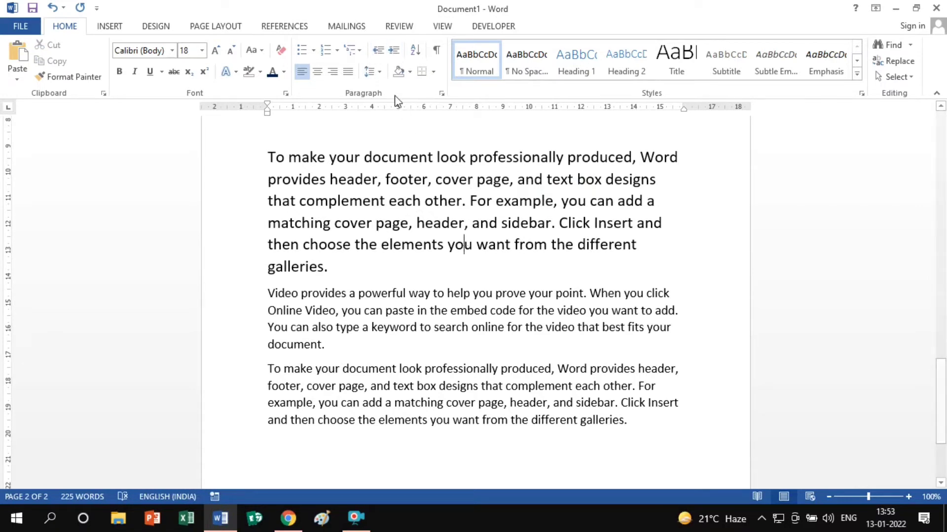
click(394, 51)
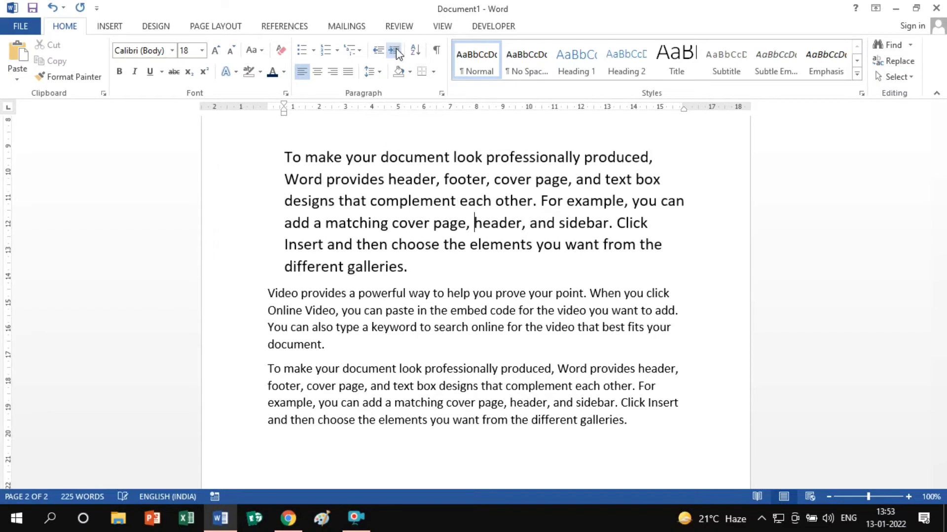
- Increase the left indent of the 18-point paragraph by several more levels
click(394, 51)
click(394, 50)
click(394, 50)
click(394, 50)
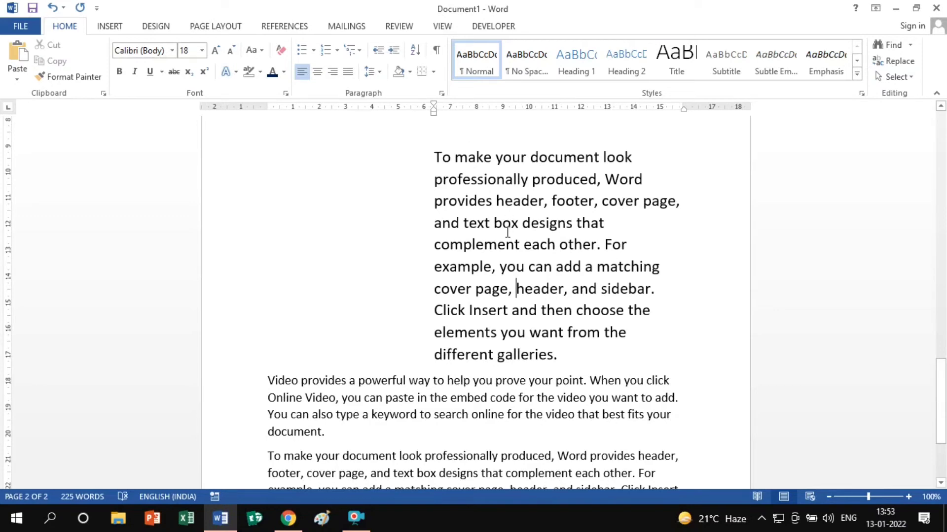
- Decrease the indent of the 18-point paragraph until it aligns with the left margin
click(379, 50)
click(378, 50)
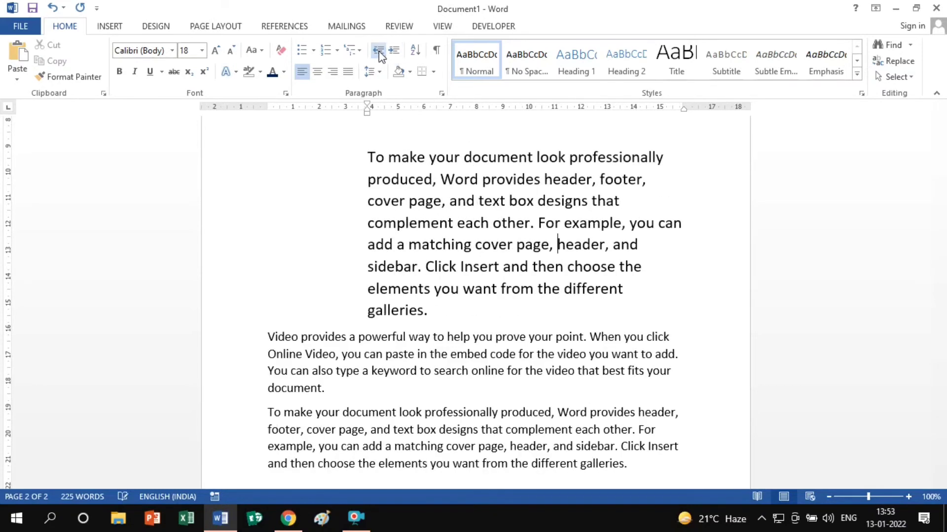
click(379, 50)
click(378, 50)
click(379, 50)
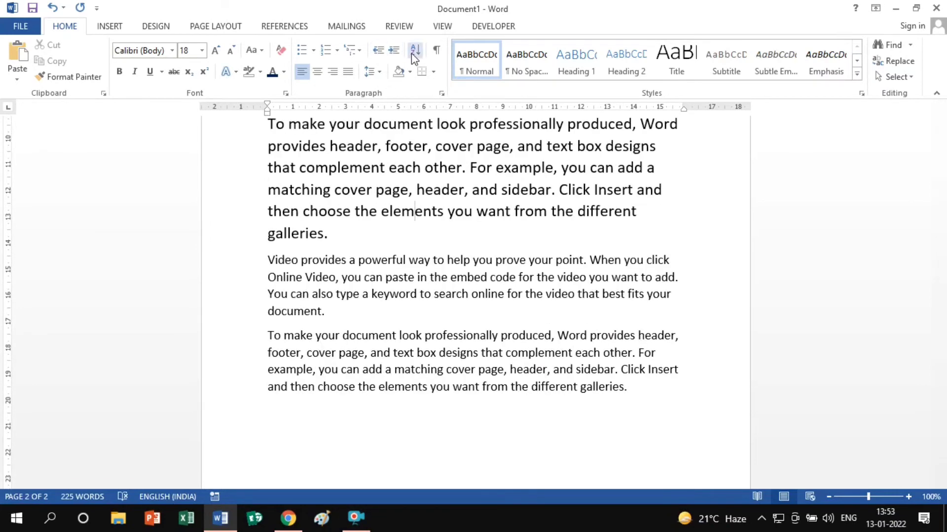
- Add the numbers 1 to 9 on separate lines below the last paragraph, leaving a blank line before them
click(458, 311)
scroll(458, 315, down, 2)
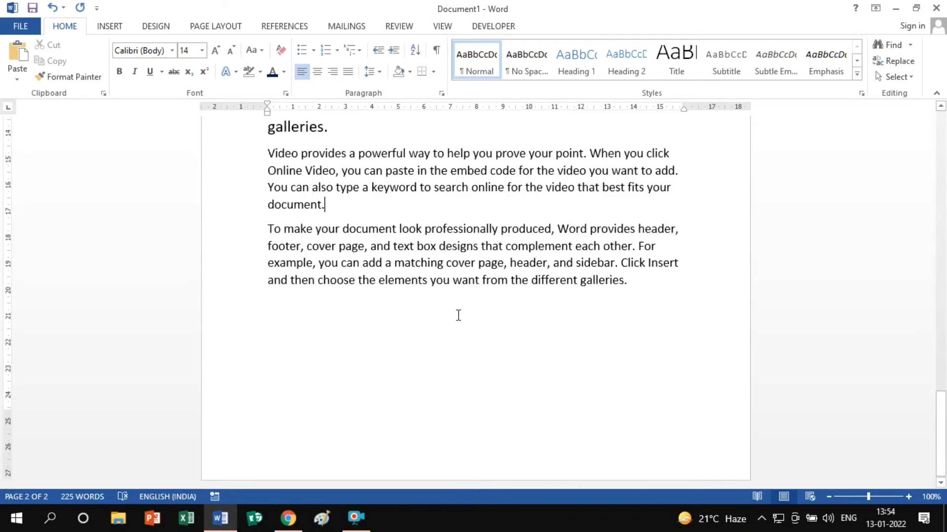
click(680, 277)
key(Return)
key(Return)
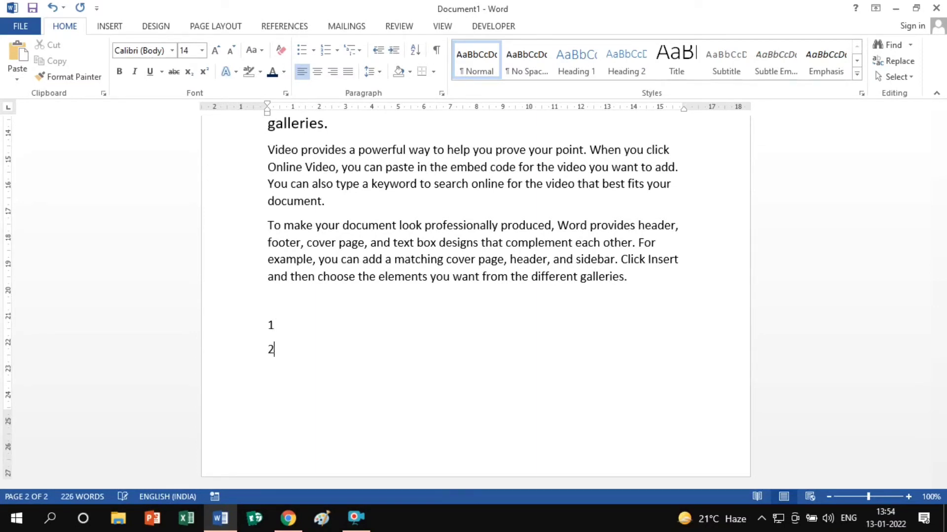
text(4)
key(Return)
text(5)
key(Return)
text(6)
key(Return)
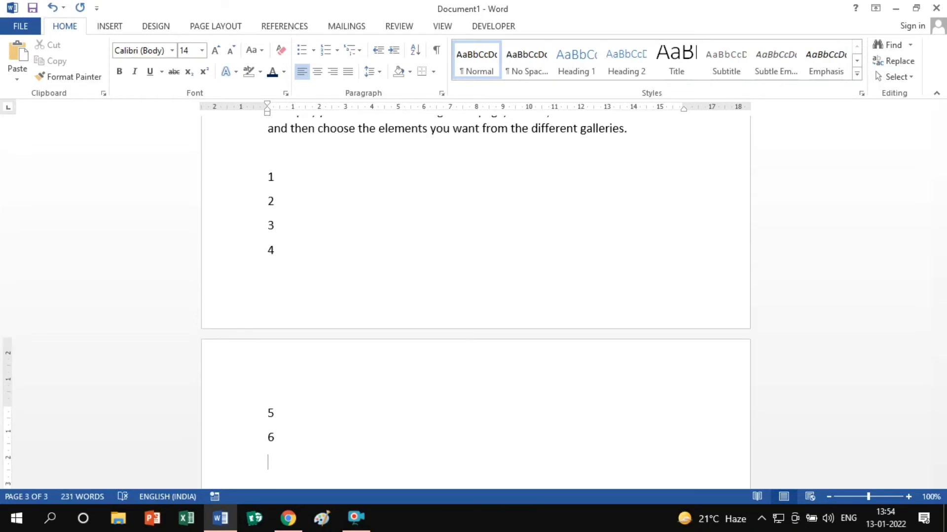
text(7)
key(Return)
text(8)
key(Return)
text(9)
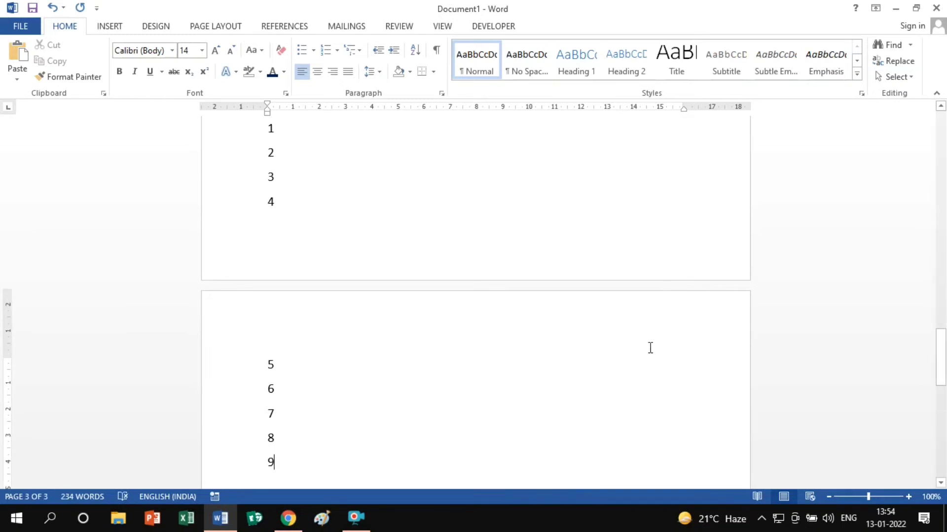
- Sort the nine number lines as numbers in descending order and check the new order across both pages
scroll(370, 228, up, 2)
click(270, 197)
drag(272, 200, 282, 400)
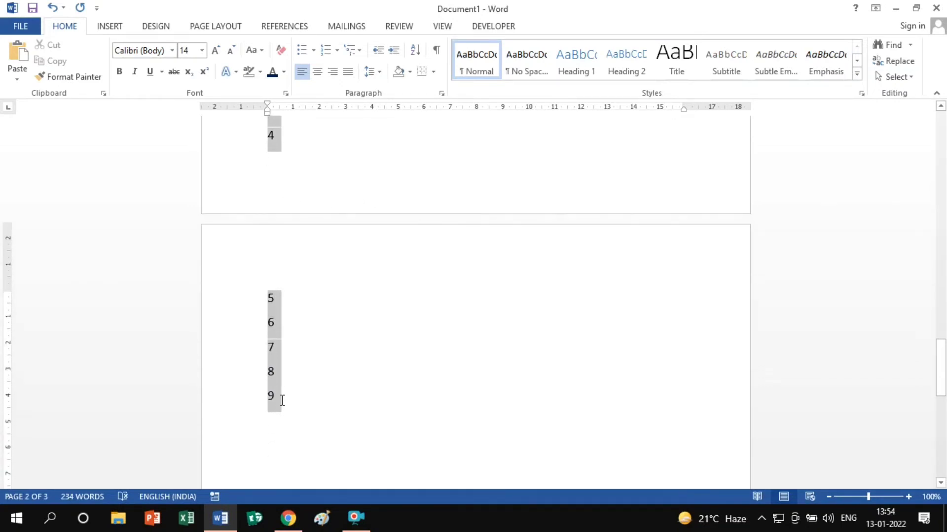
click(415, 49)
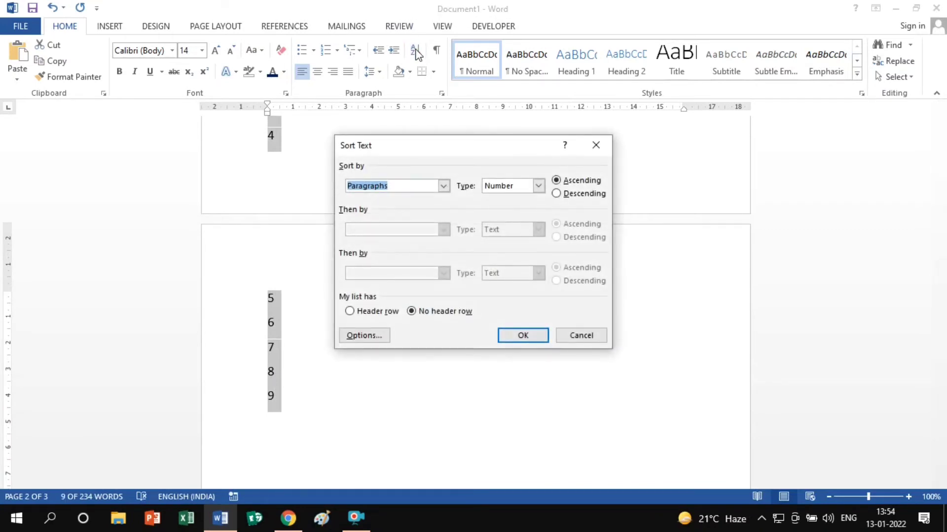
click(557, 194)
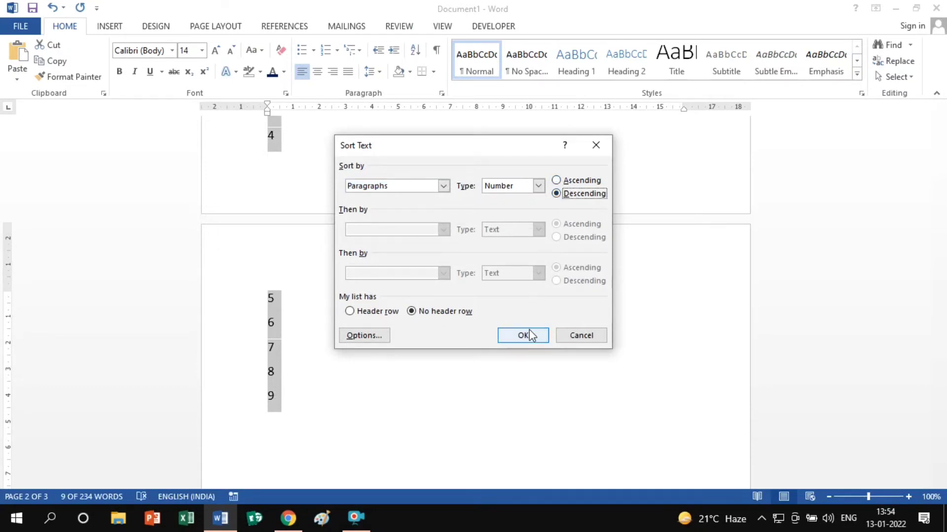
click(526, 335)
scroll(282, 326, up, 3)
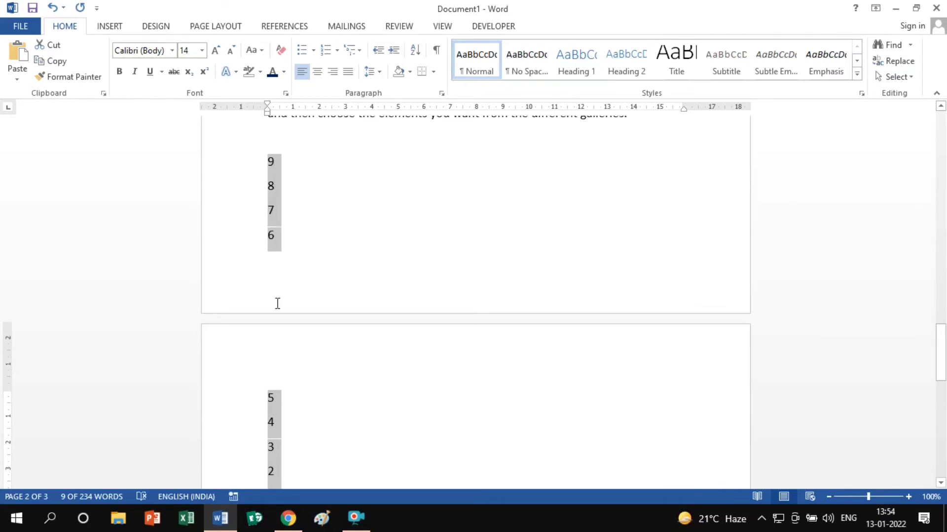
scroll(276, 316, down, 2)
scroll(273, 365, down, 1)
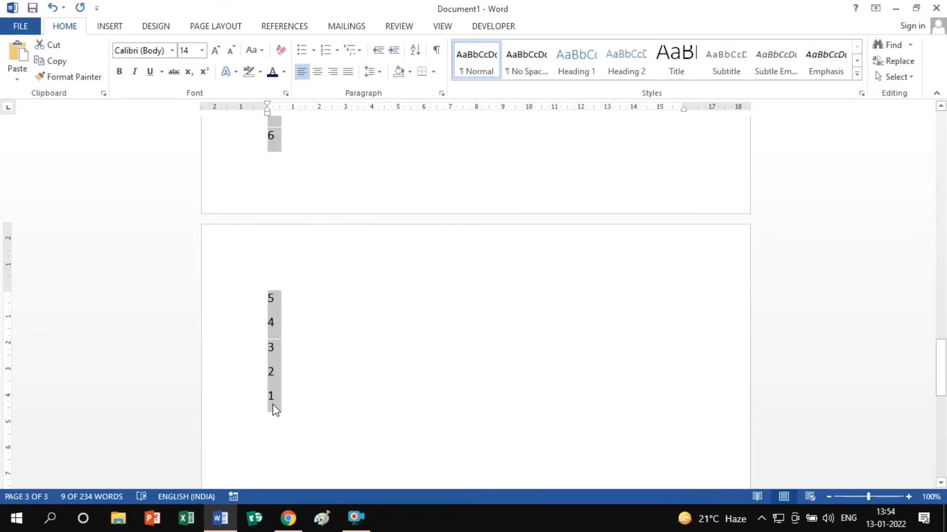
scroll(325, 312, up, 5)
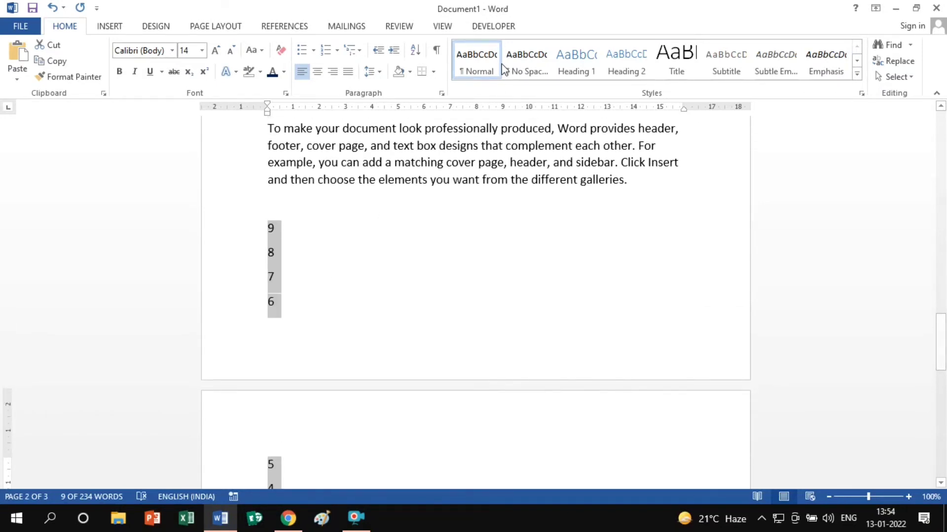
- Sort the nine number lines in ascending order
click(415, 50)
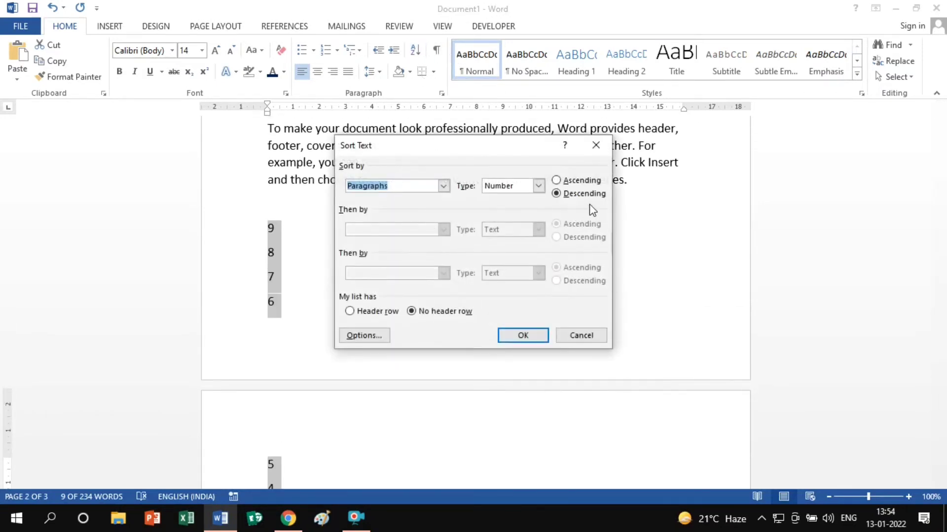
click(557, 180)
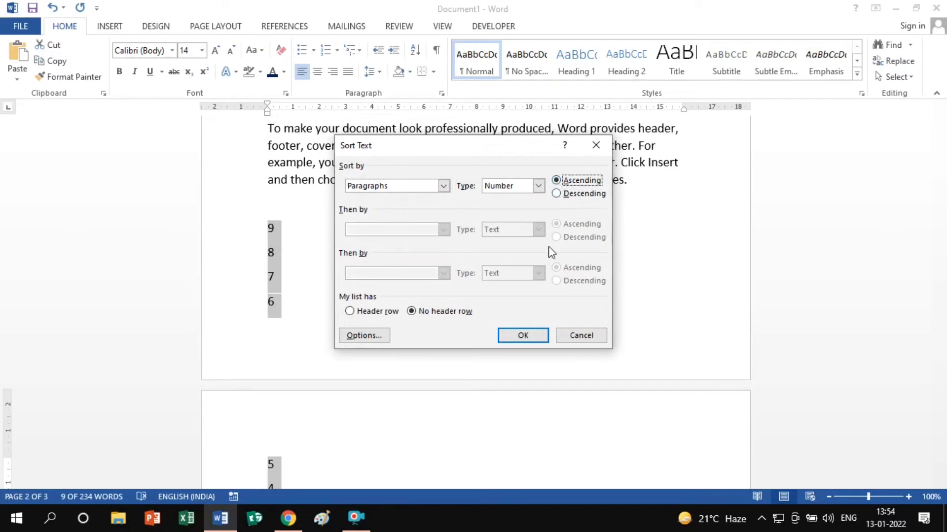
click(523, 336)
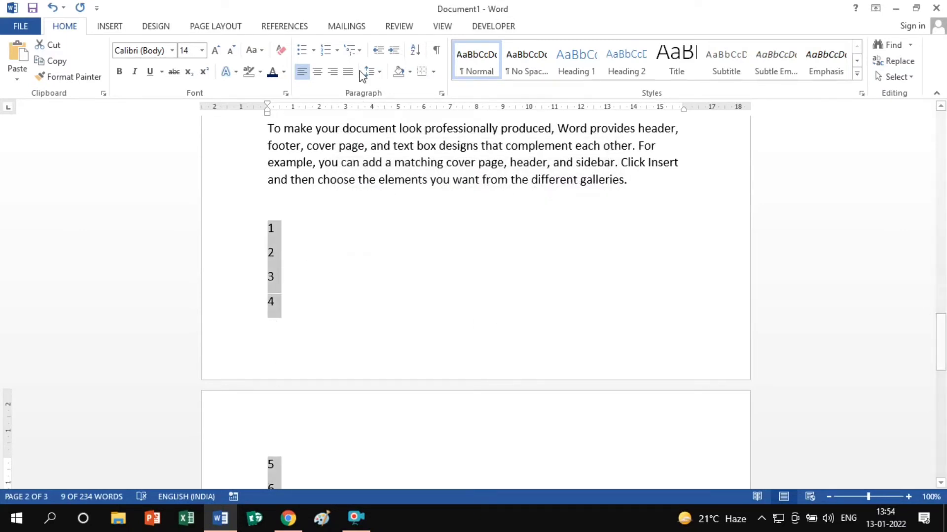
- Sort the nine number lines in descending order once more and return them to ascending order
click(415, 50)
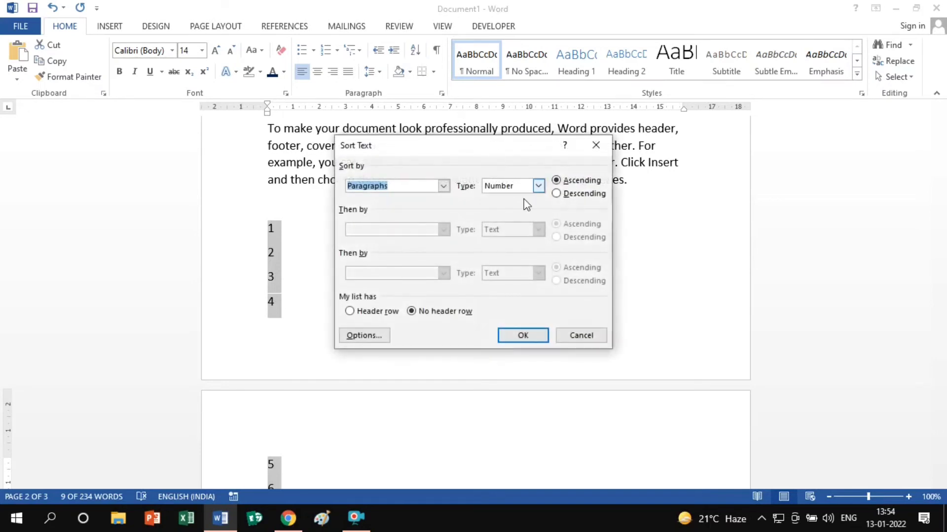
click(557, 194)
click(523, 336)
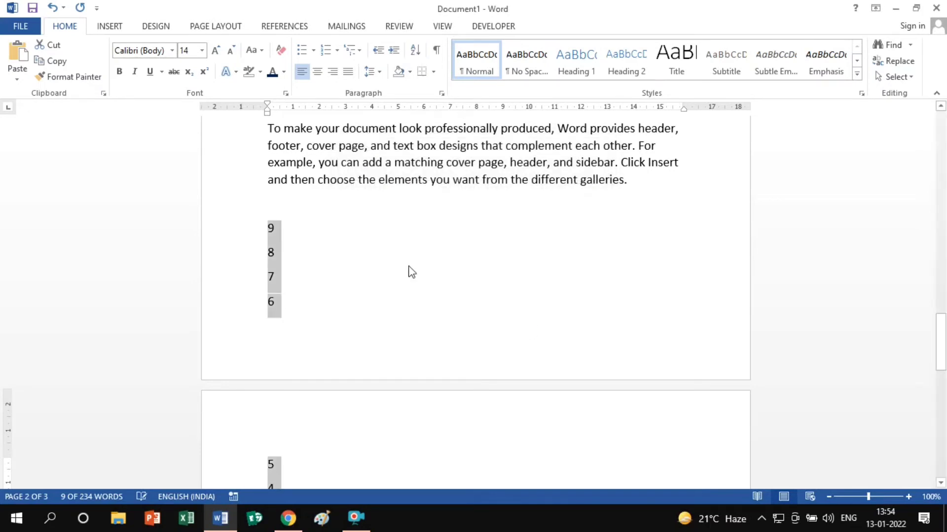
click(415, 50)
click(556, 180)
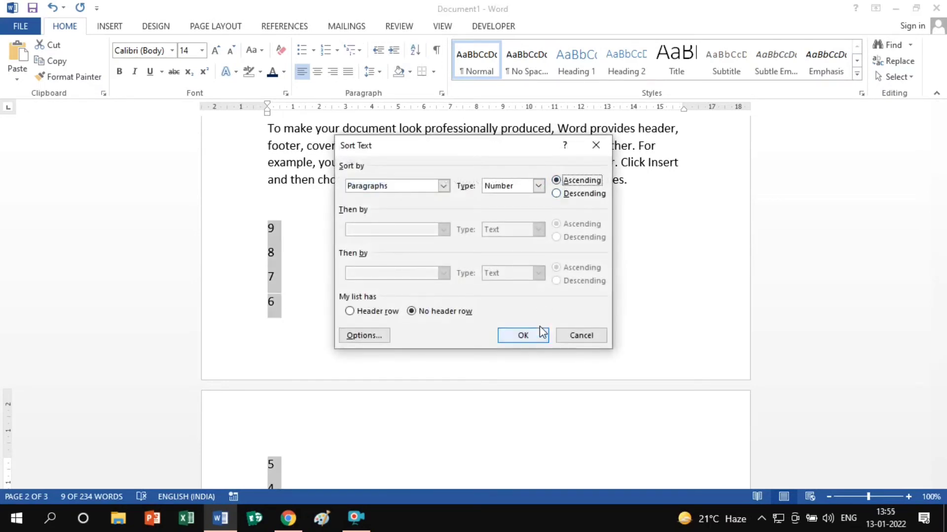
click(526, 335)
- Delete the number lines 1 to 9 and the extra blank line below the last paragraph
click(288, 232)
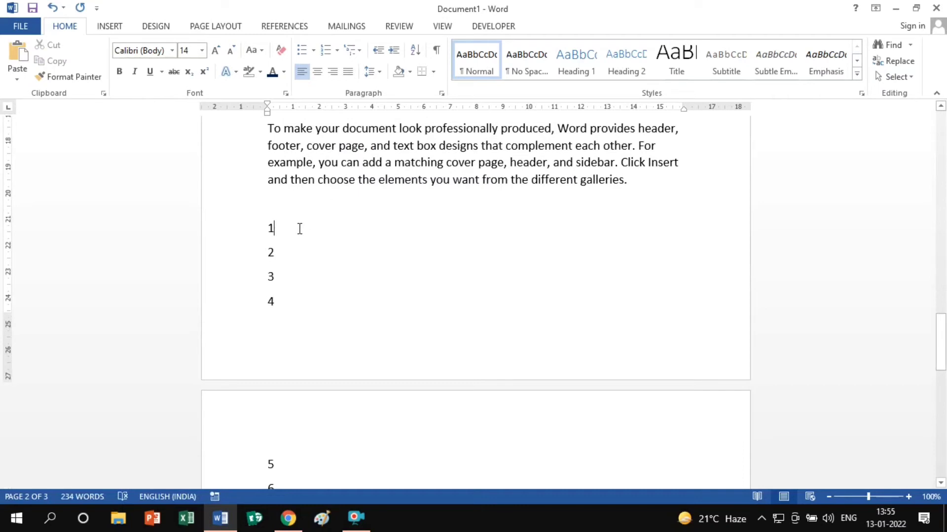
drag(271, 238, 261, 195)
click(281, 411)
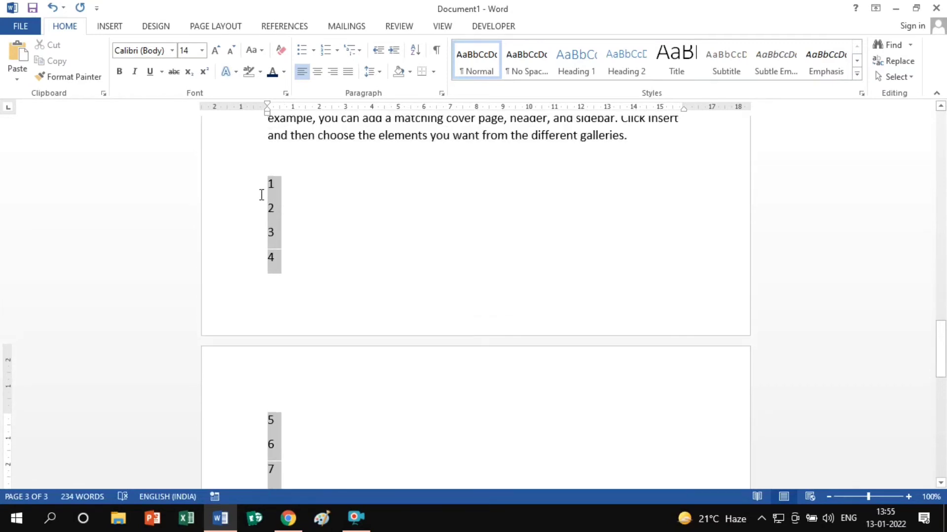
key(Delete)
key(Delete)
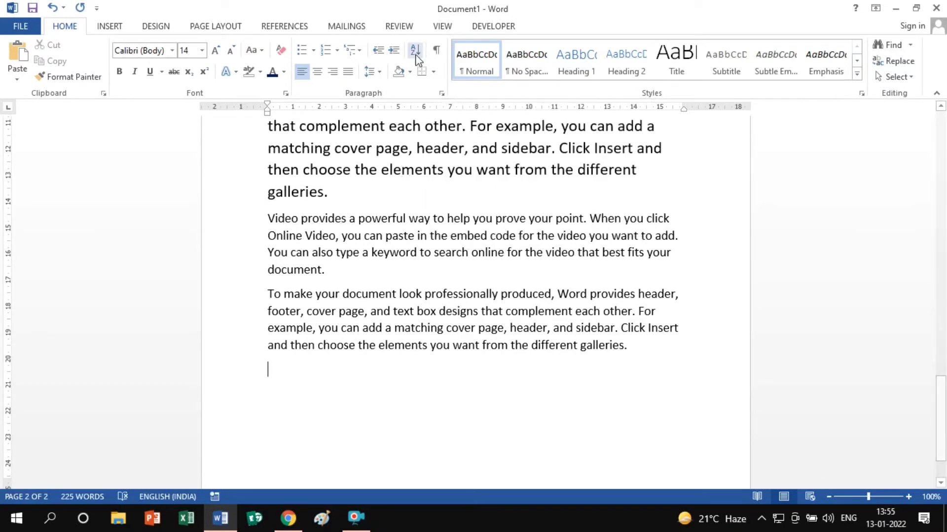
- Show the paragraph marks and other hidden formatting symbols and hide them again, twice
click(436, 51)
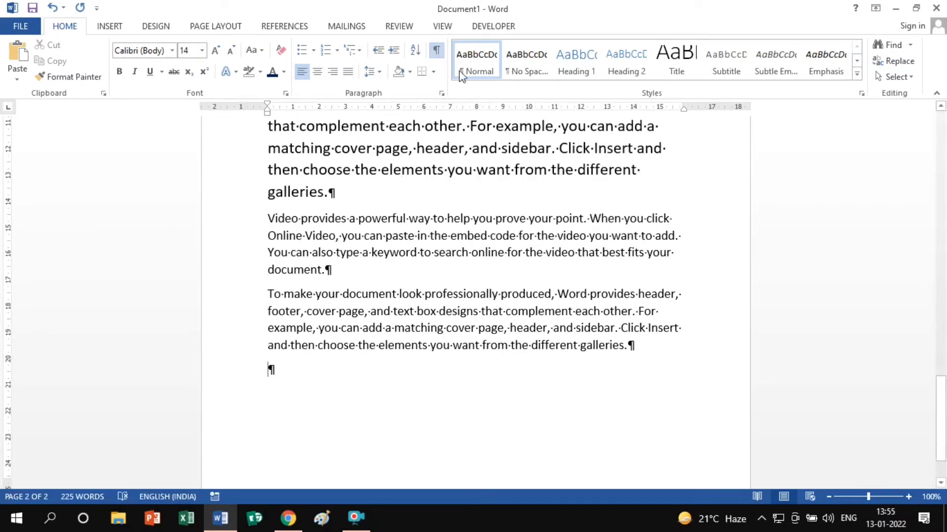
click(436, 50)
click(436, 51)
click(436, 51)
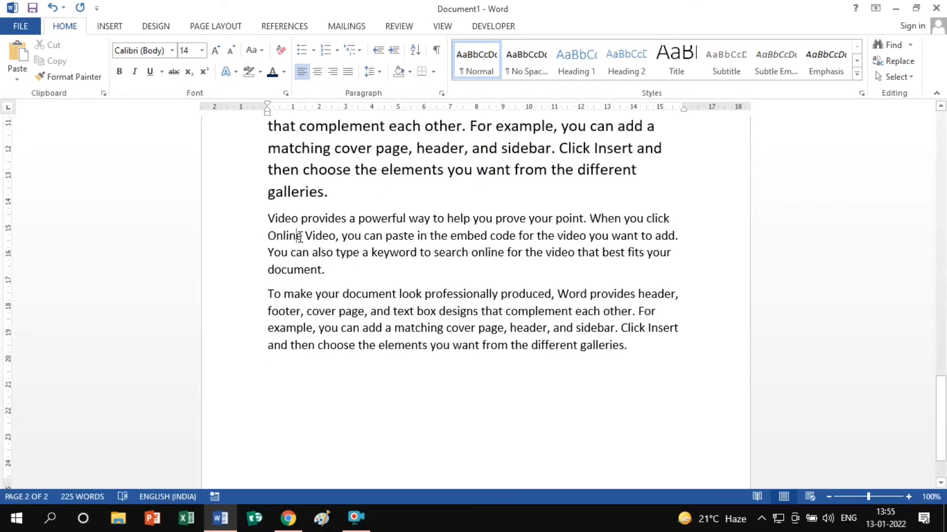
- Justify the 18-point paragraph and return it to left alignment
click(295, 148)
scroll(295, 148, up, 1)
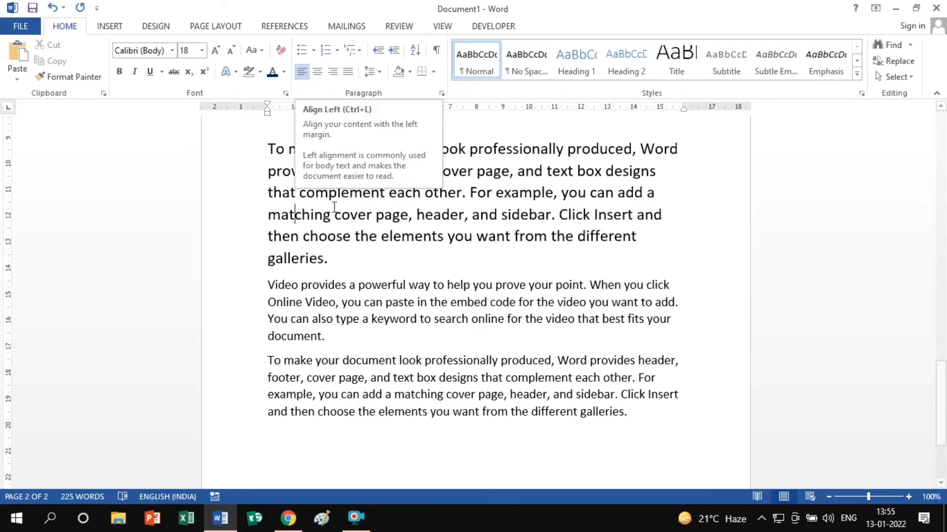
key(ctrl+j)
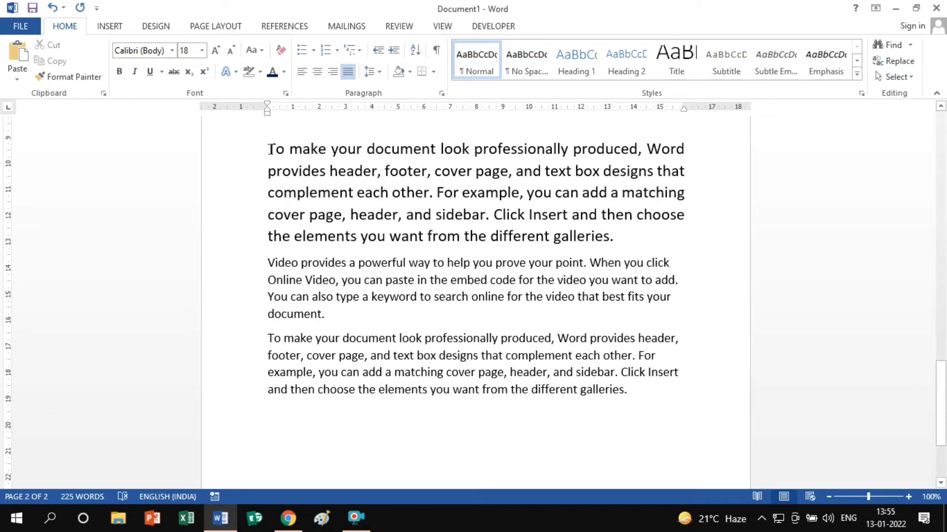
click(300, 70)
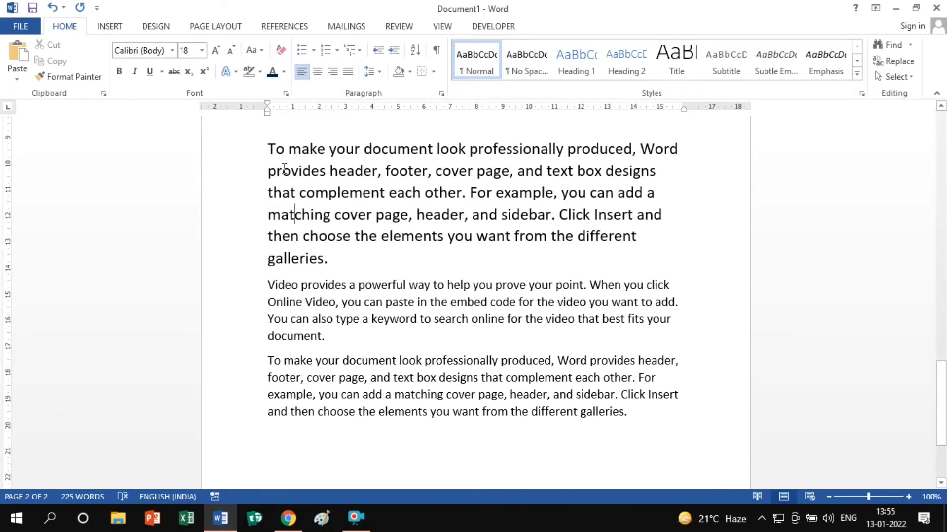
- Try centred, right, justified and left alignment in turn on the 18-point paragraph
click(317, 74)
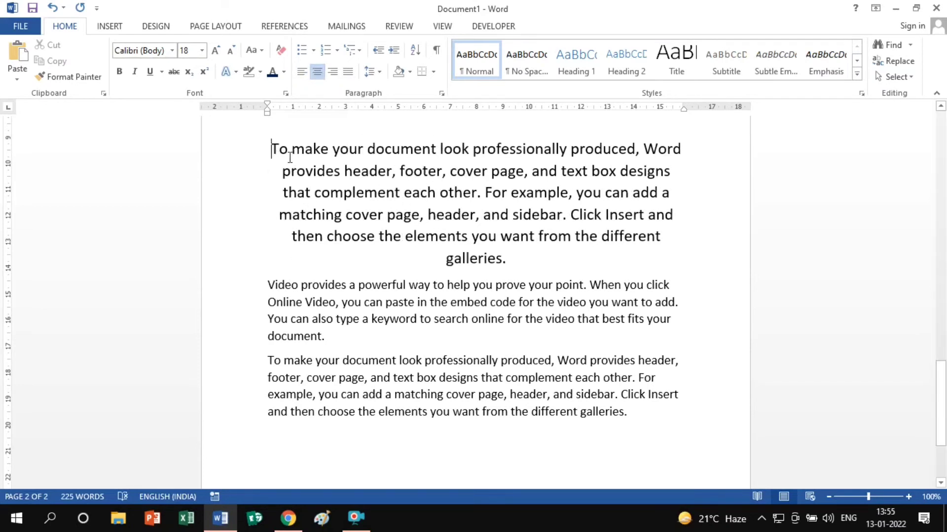
drag(271, 148, 516, 262)
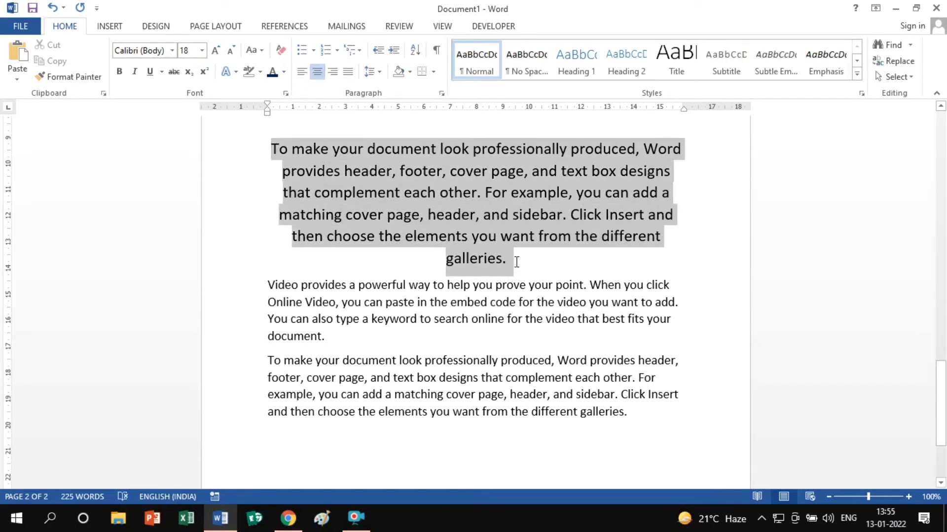
click(331, 72)
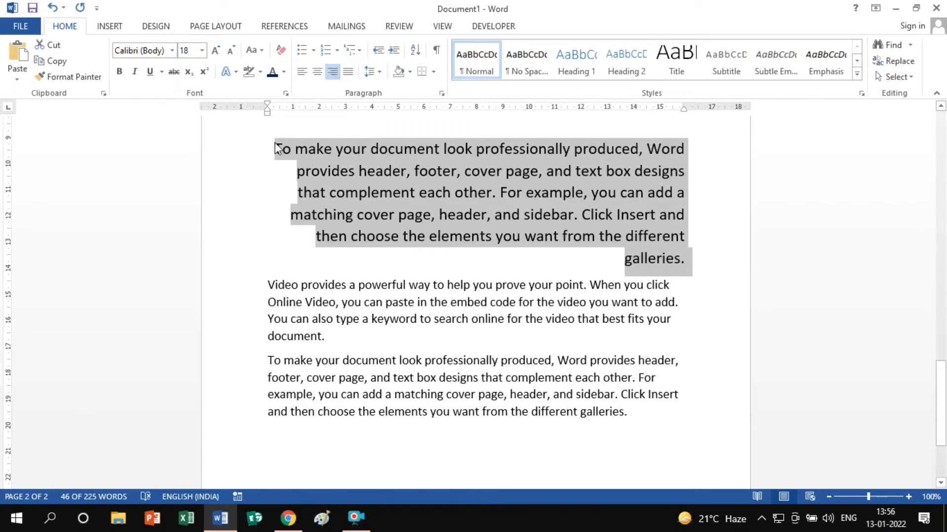
click(348, 72)
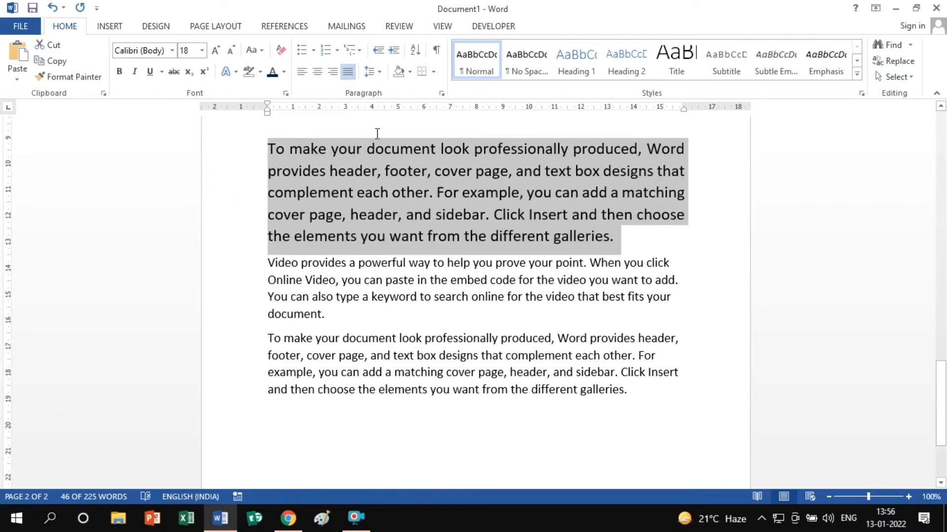
click(302, 72)
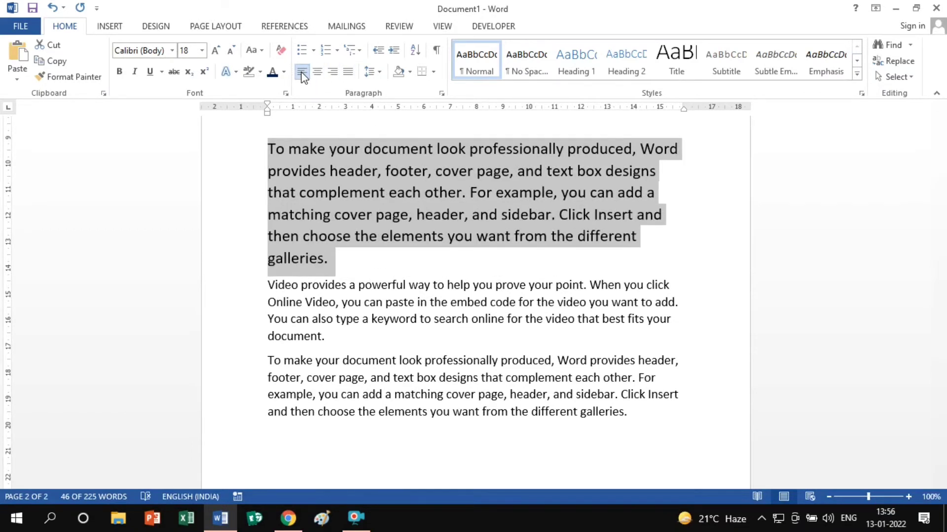
- Cycle the 18-point paragraph through centred and right alignment, leave it justified, and deselect it
click(317, 72)
click(333, 73)
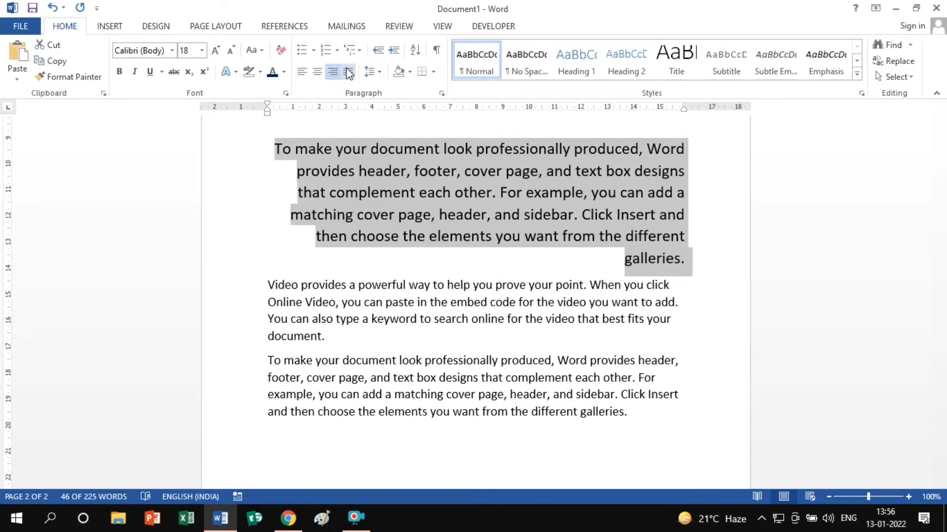
click(348, 72)
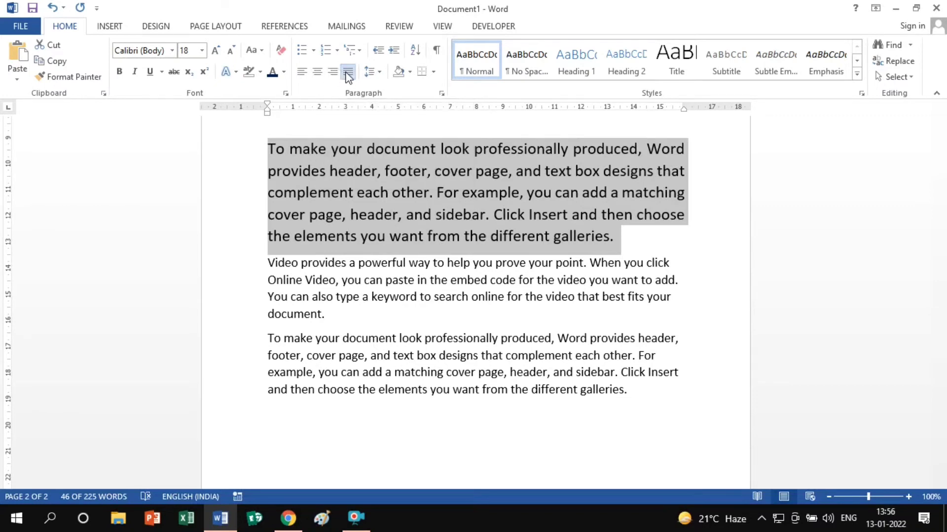
click(408, 195)
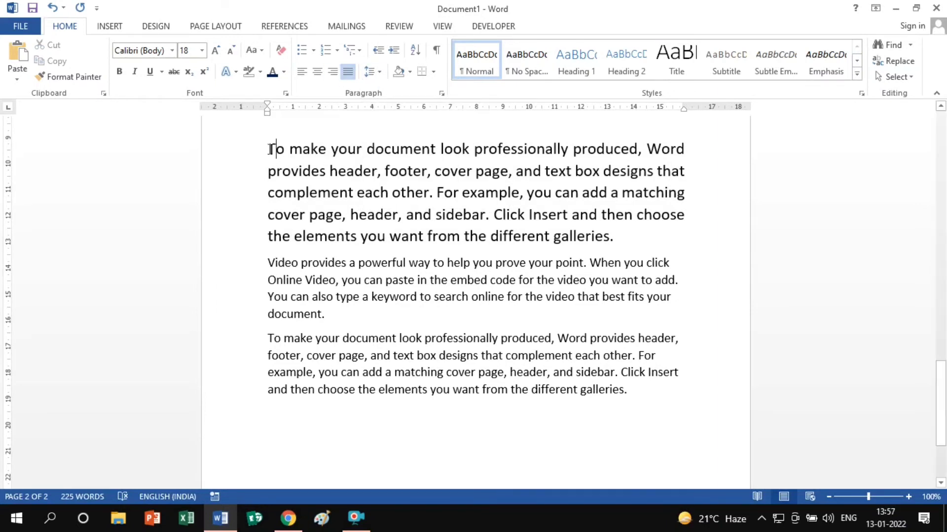
- Set the line spacing of the 18-point paragraph to 2.5
drag(269, 148, 612, 234)
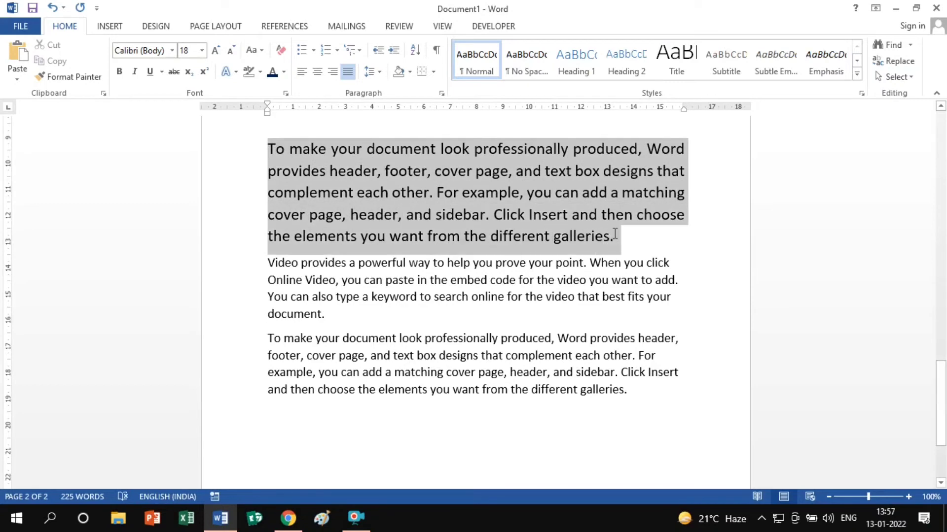
click(380, 73)
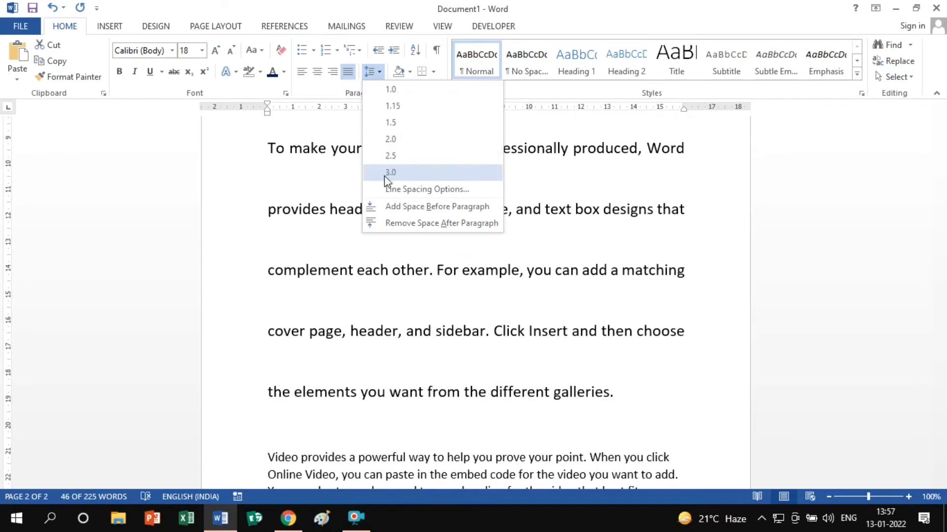
click(389, 156)
click(298, 183)
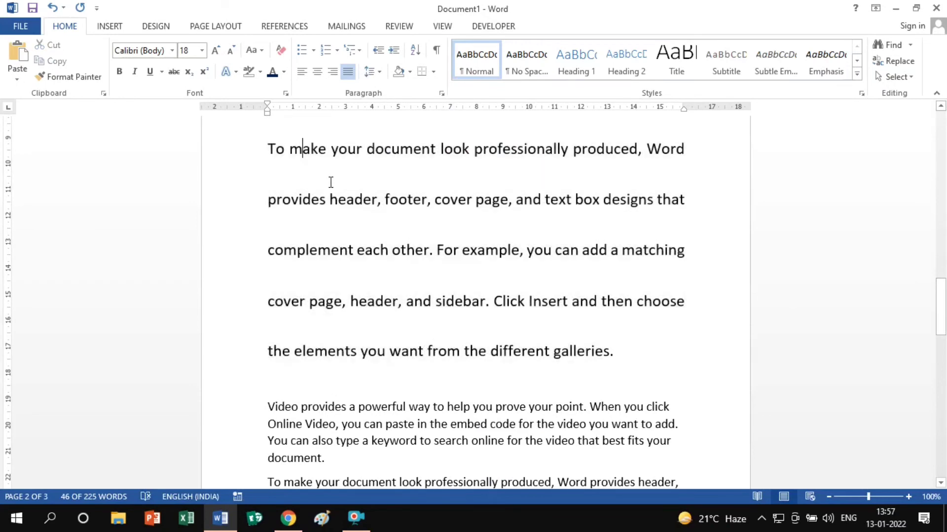
- Set the line spacing of the 18-point paragraph to 1.0 and deselect it
drag(623, 359, 268, 148)
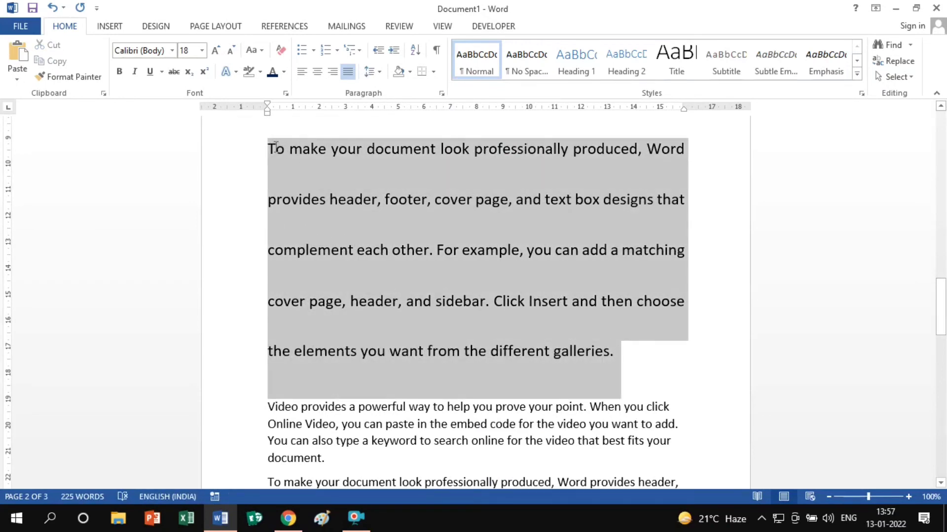
click(371, 72)
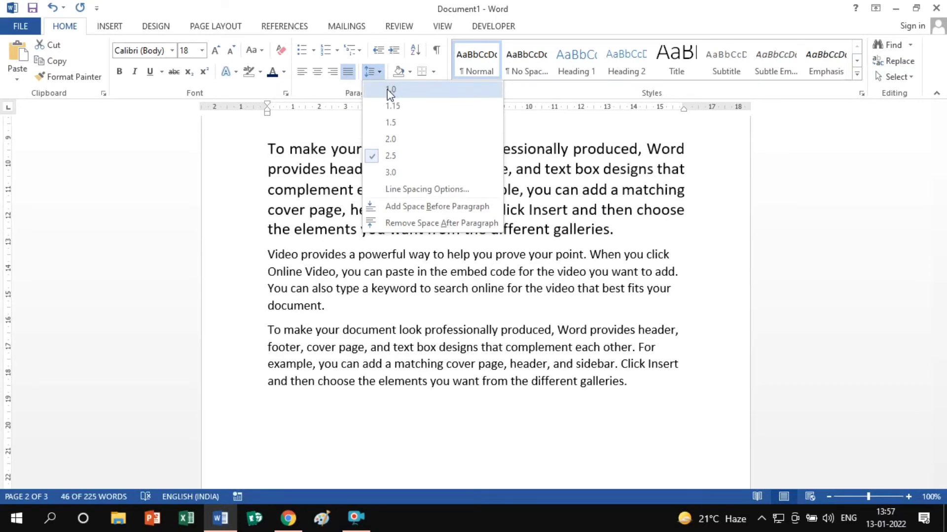
click(387, 90)
click(329, 169)
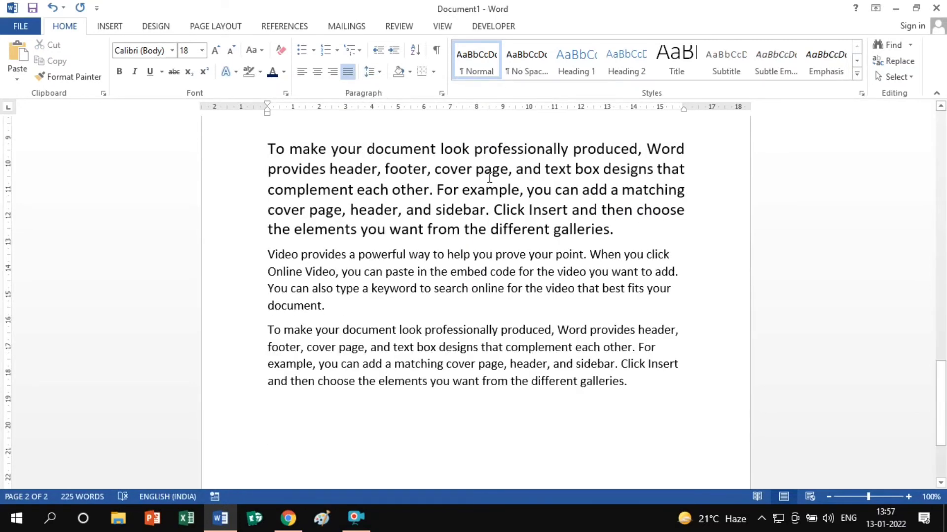
click(371, 71)
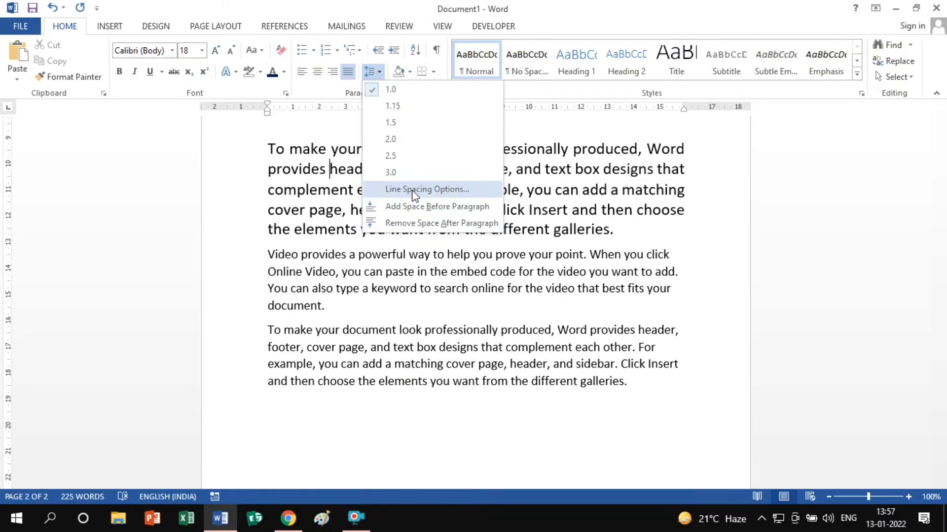
click(577, 186)
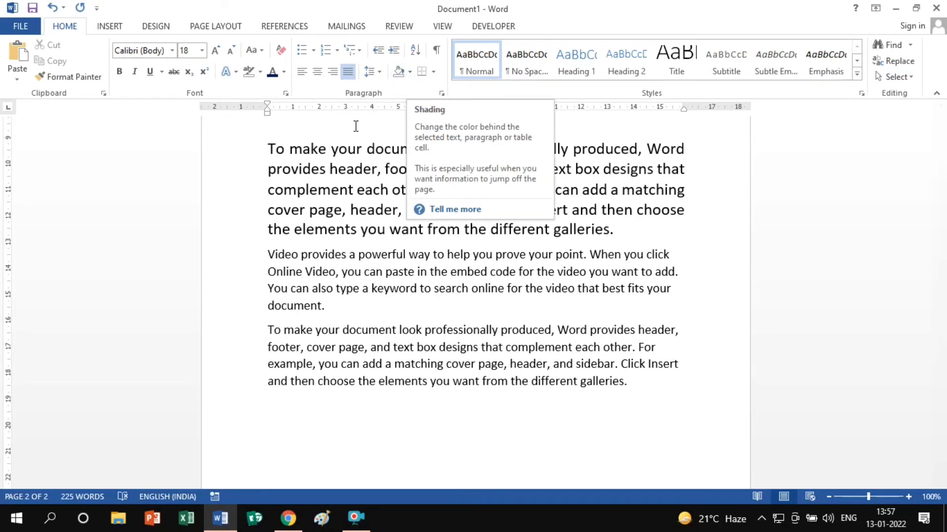
- Apply the standard green shading behind the whole 18-point paragraph
mouse_move(268, 149)
mouse_down()
mouse_move(527, 221)
mouse_move(617, 230)
mouse_up()
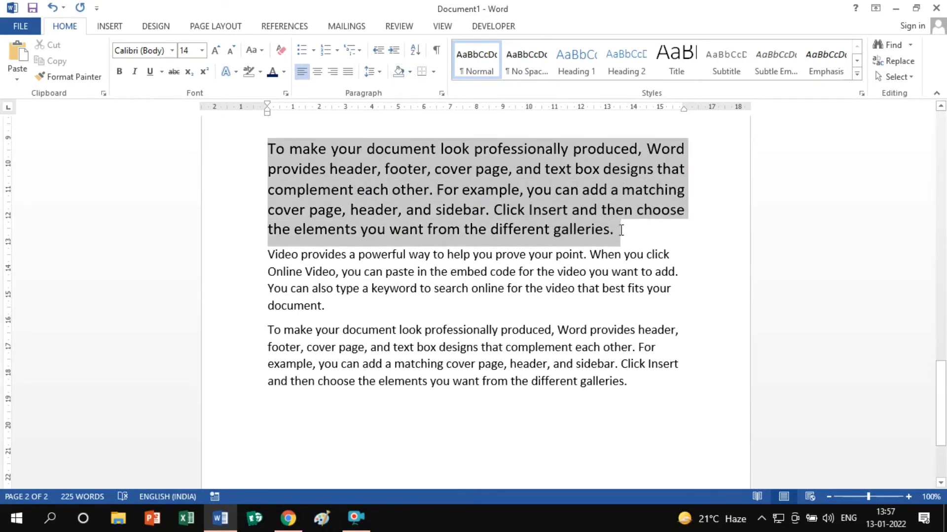
click(411, 72)
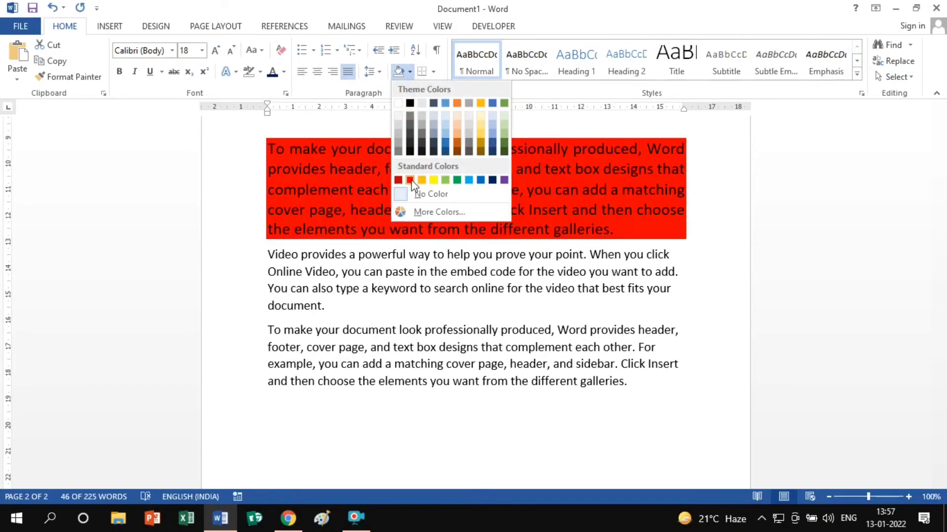
click(456, 179)
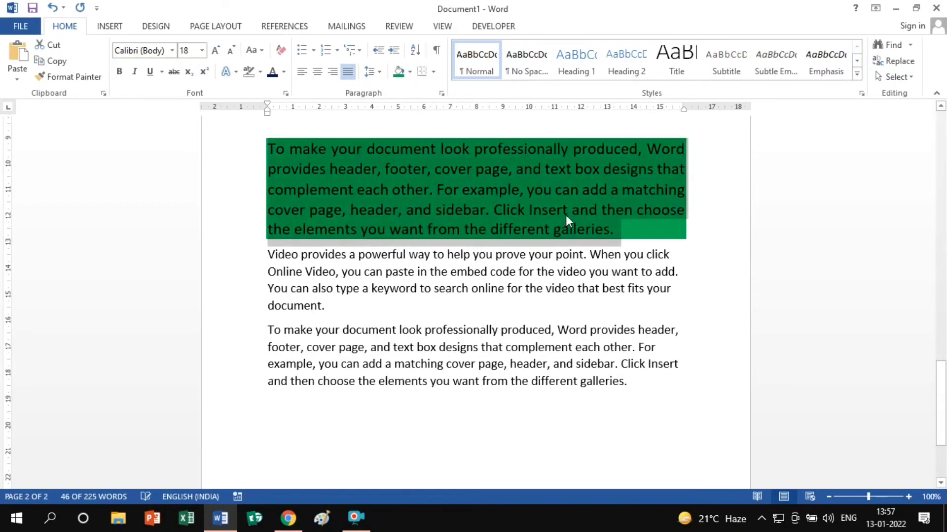
click(566, 215)
- Apply purple shading to the "Video provides" paragraph below the green one
drag(270, 255, 438, 308)
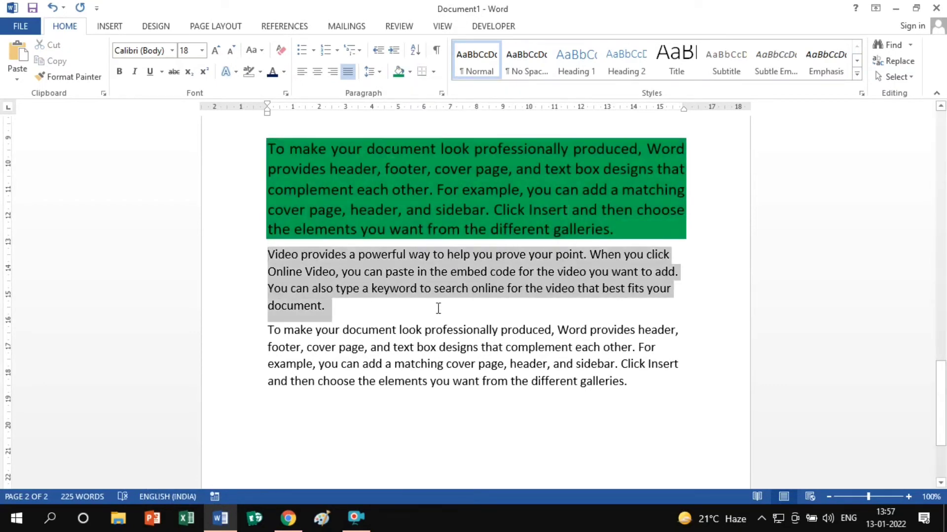
click(409, 71)
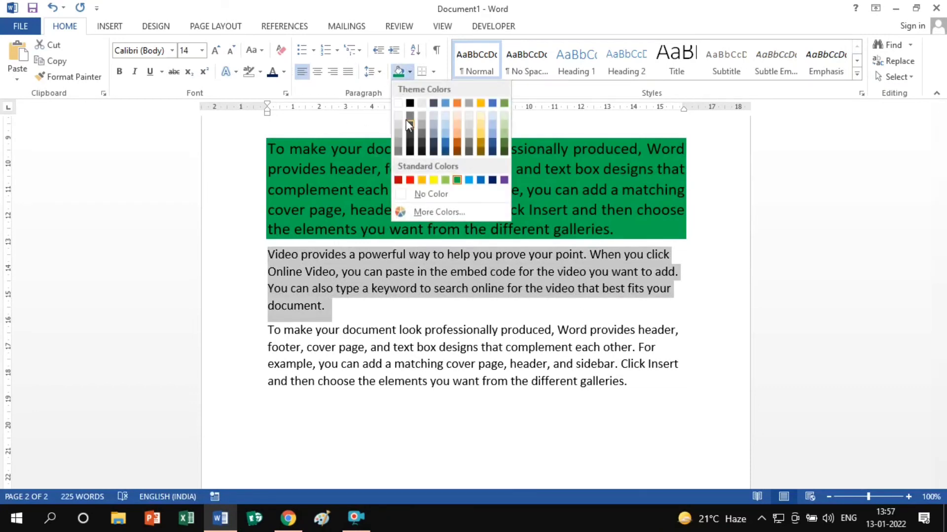
click(503, 180)
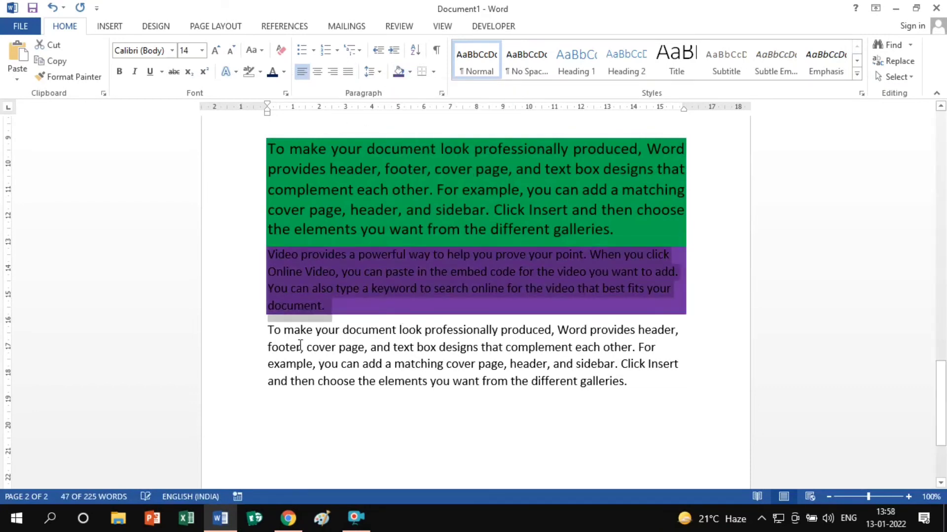
mouse_move(267, 334)
mouse_down()
mouse_move(634, 390)
mouse_move(626, 387)
mouse_up()
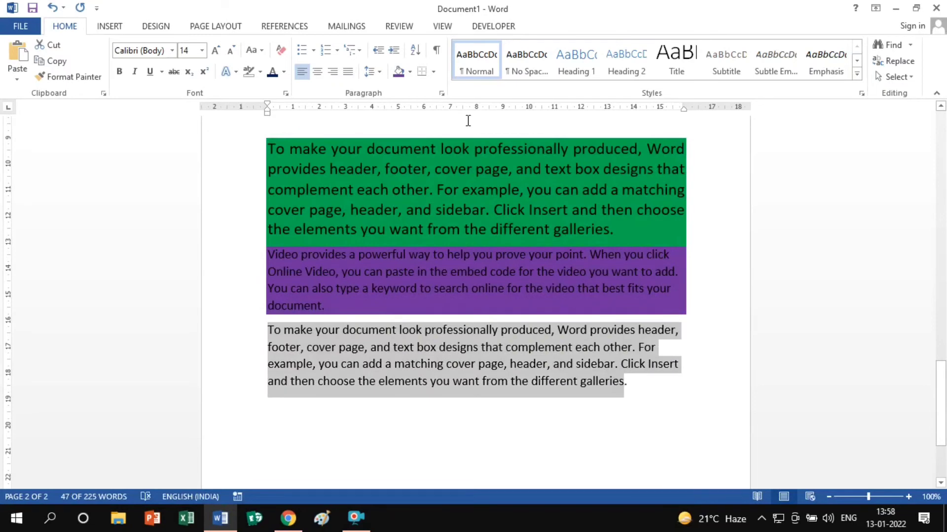
click(409, 72)
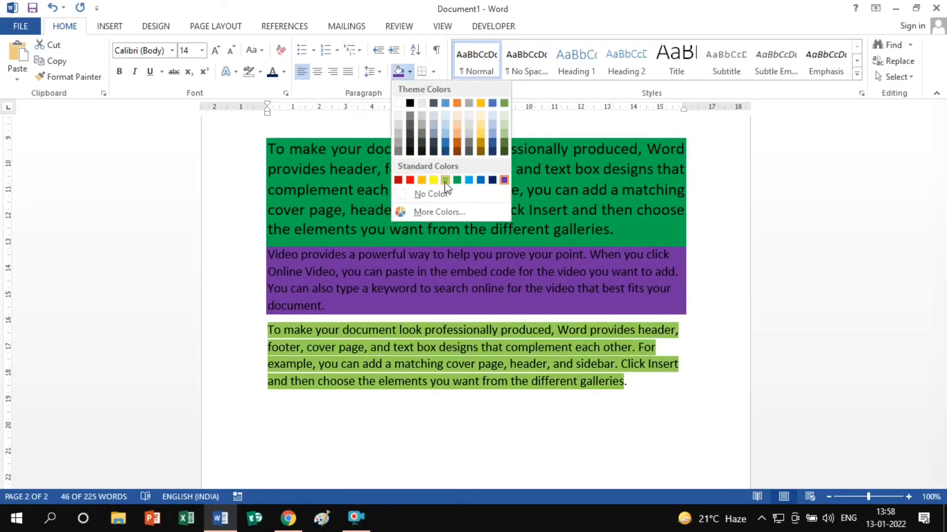
key(Escape)
click(450, 364)
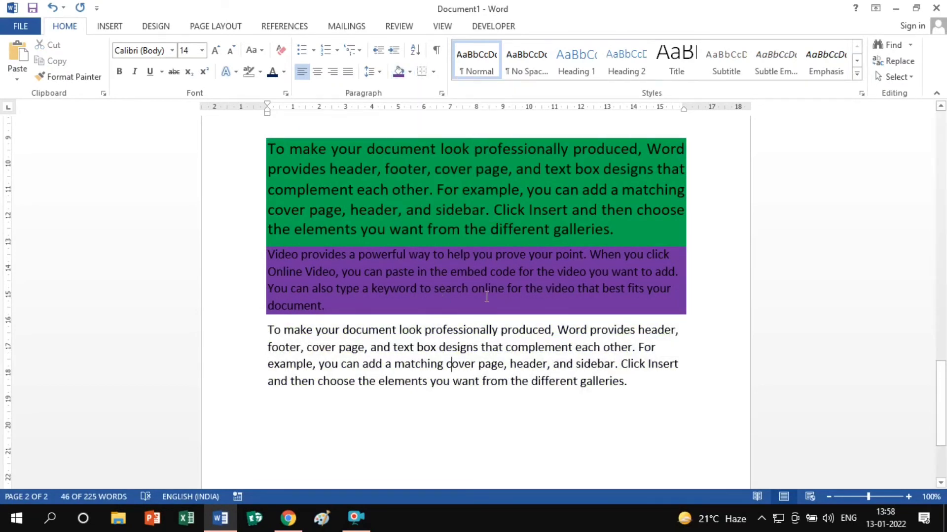
- Shade the last paragraph blue and undo the shading of both 14-point paragraphs below the green one
click(410, 72)
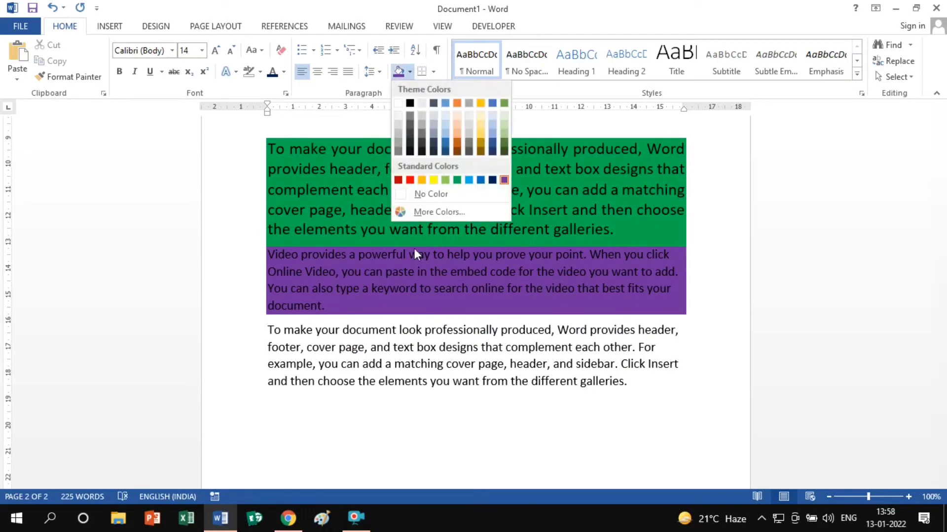
click(480, 178)
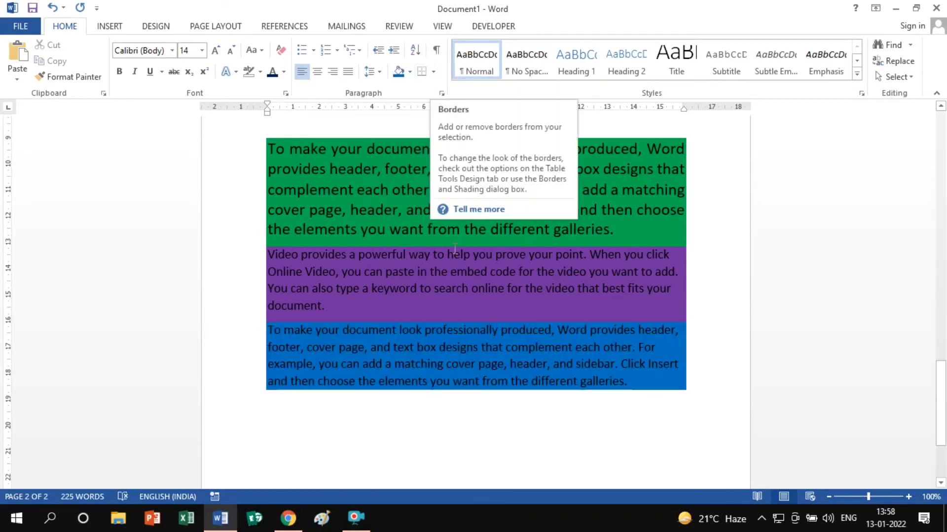
key(ctrl+z)
key(ctrl+z)
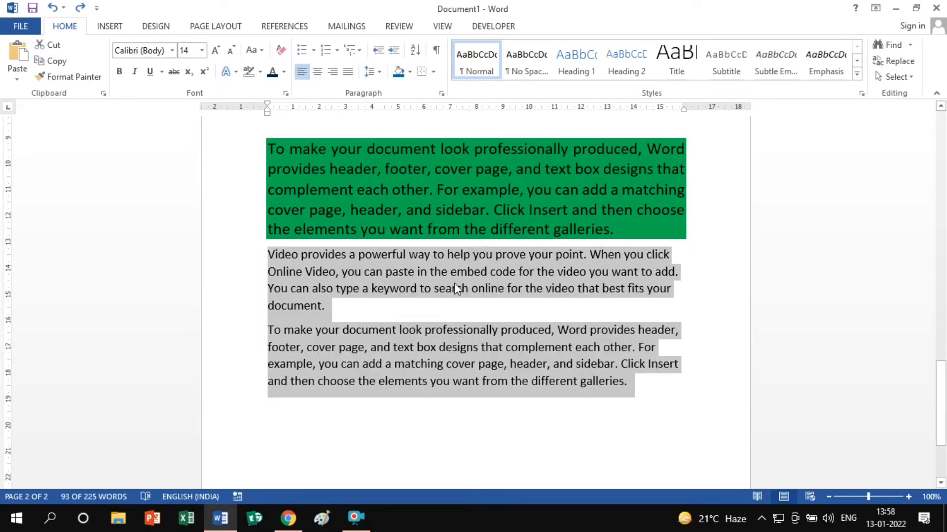
- Add bottom, top, left and right borders one after another around the two unshaded 14-point paragraphs
click(433, 73)
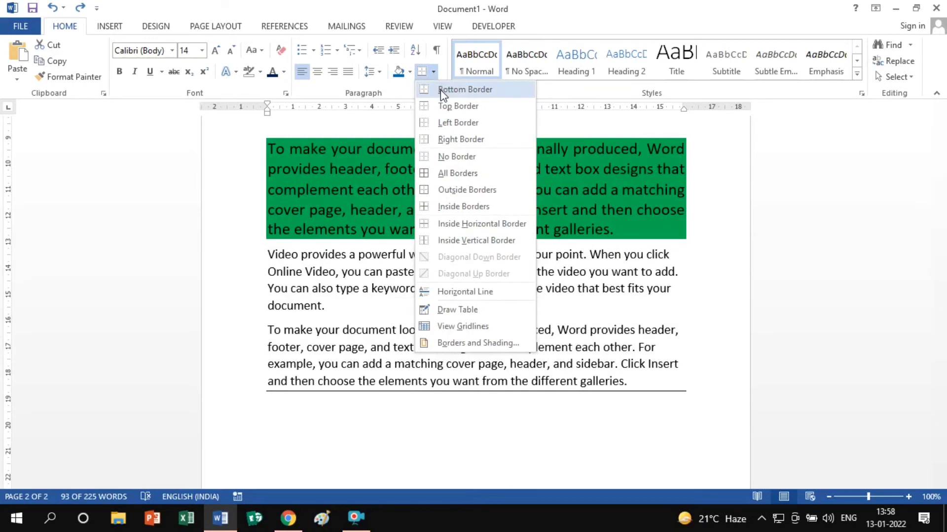
click(440, 90)
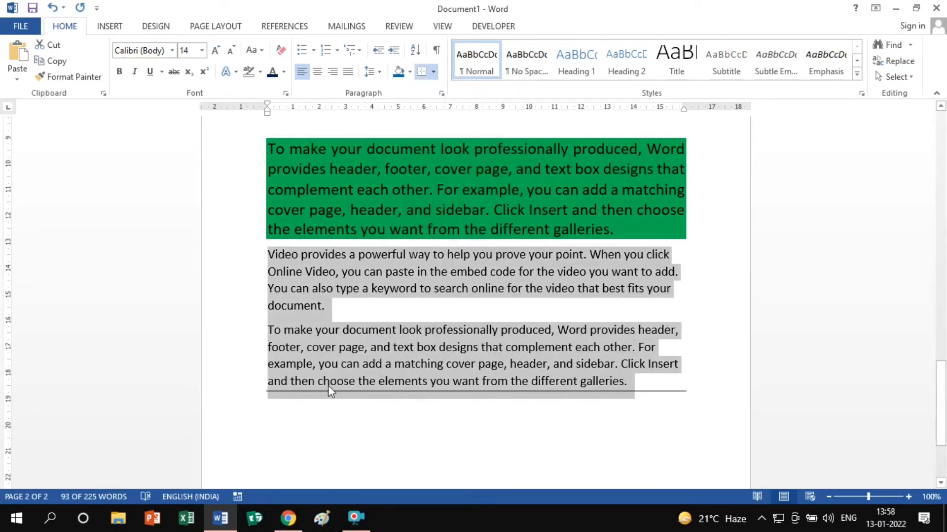
click(433, 72)
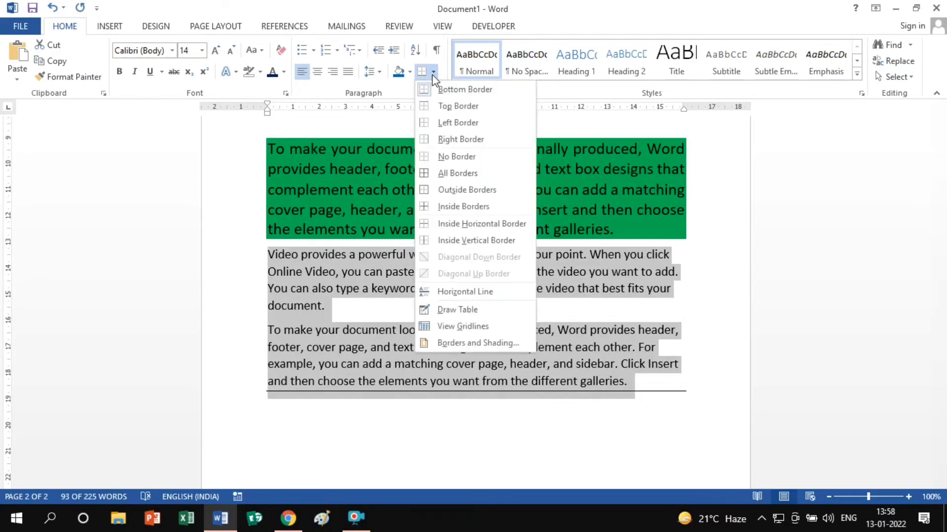
click(441, 107)
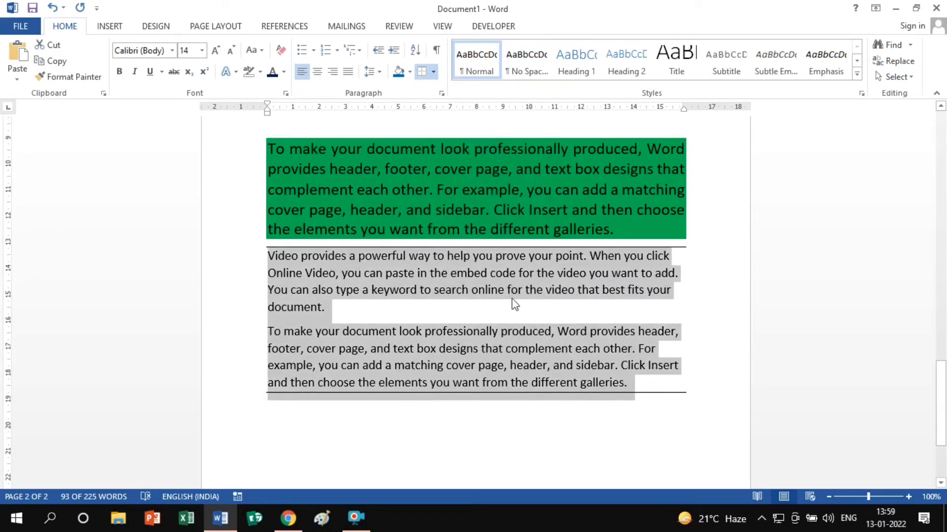
click(433, 72)
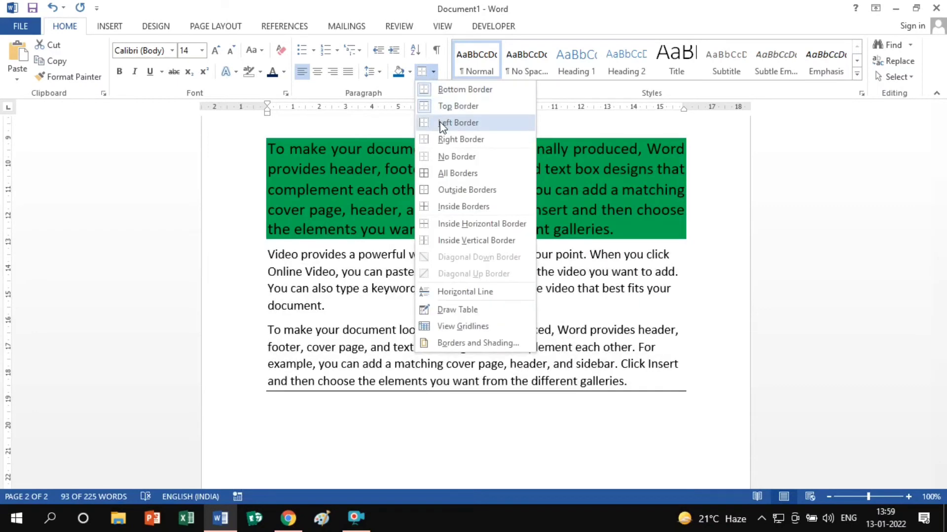
click(451, 125)
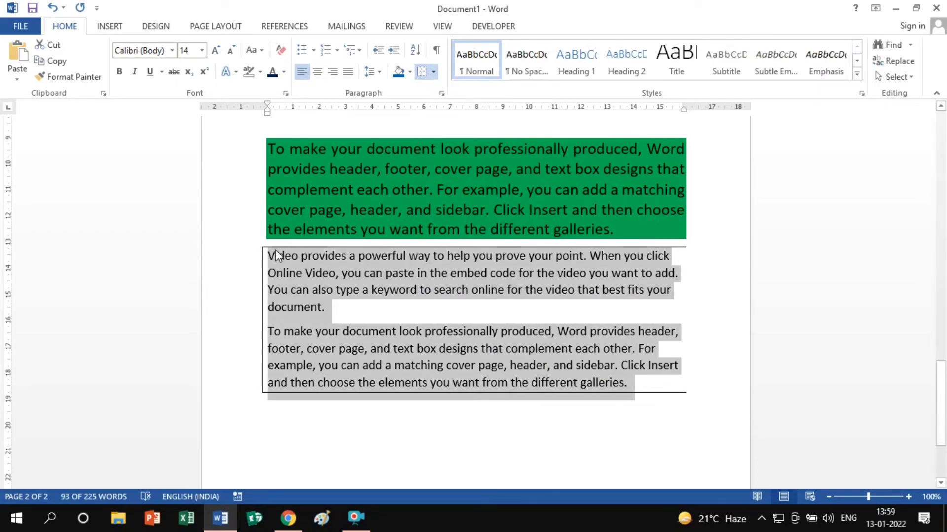
click(433, 72)
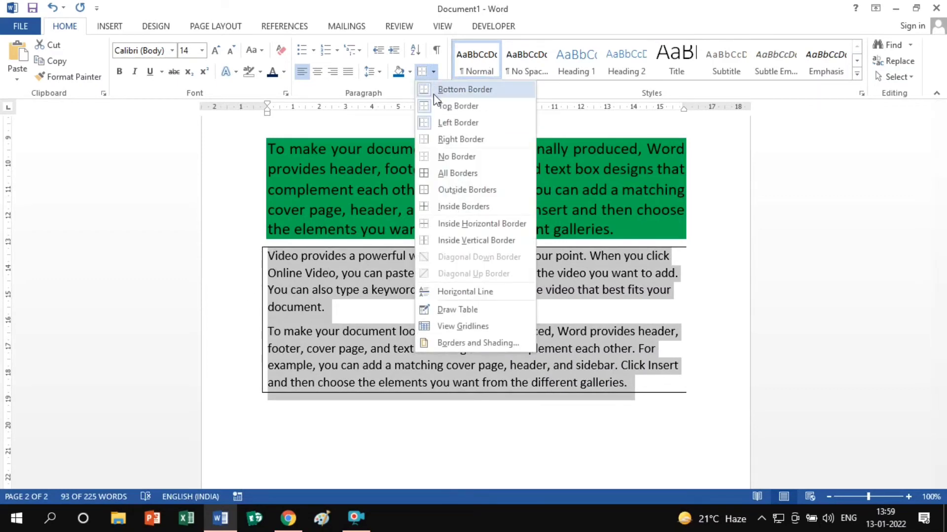
click(449, 139)
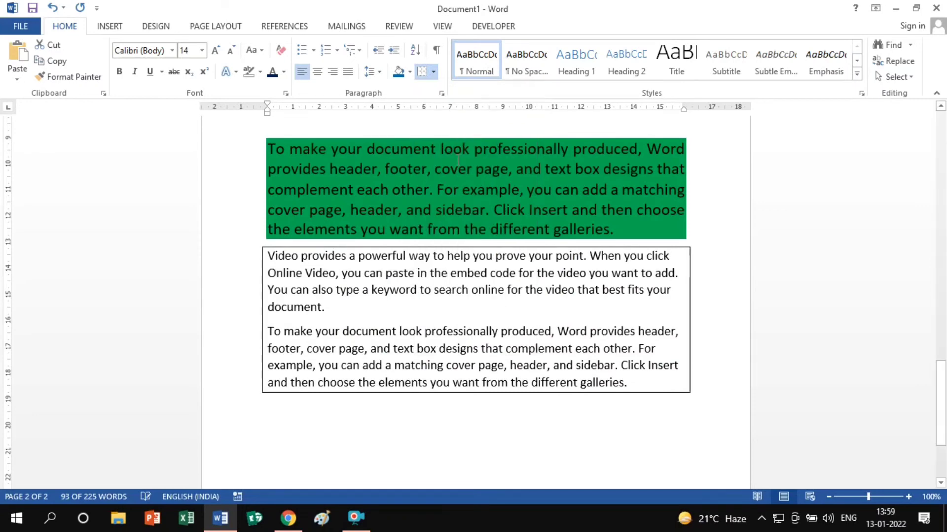
- Remove every border from the two unshaded 14-point paragraphs and deselect them
click(433, 71)
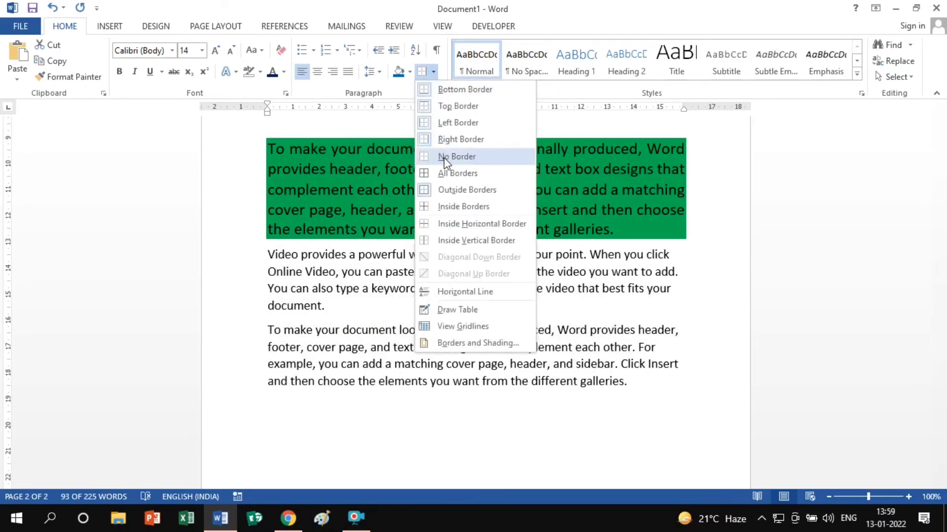
click(447, 158)
click(462, 290)
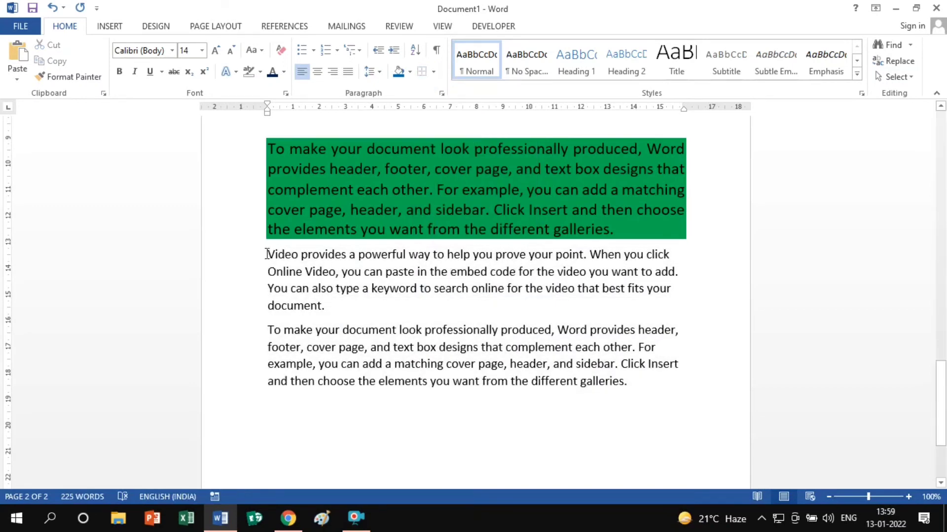
- Apply All Borders to the two unshaded 14-point paragraphs so each sits in its own box, and deselect them
drag(266, 254, 668, 390)
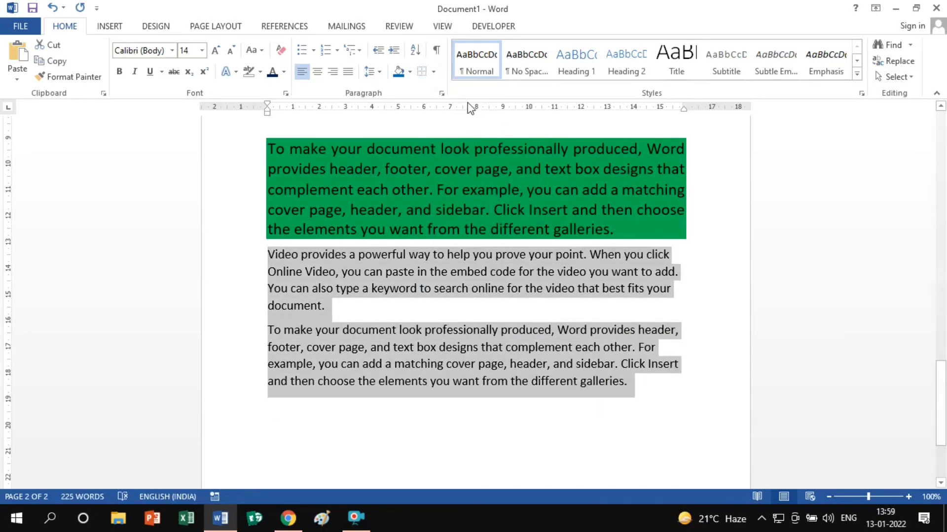
click(433, 72)
click(445, 173)
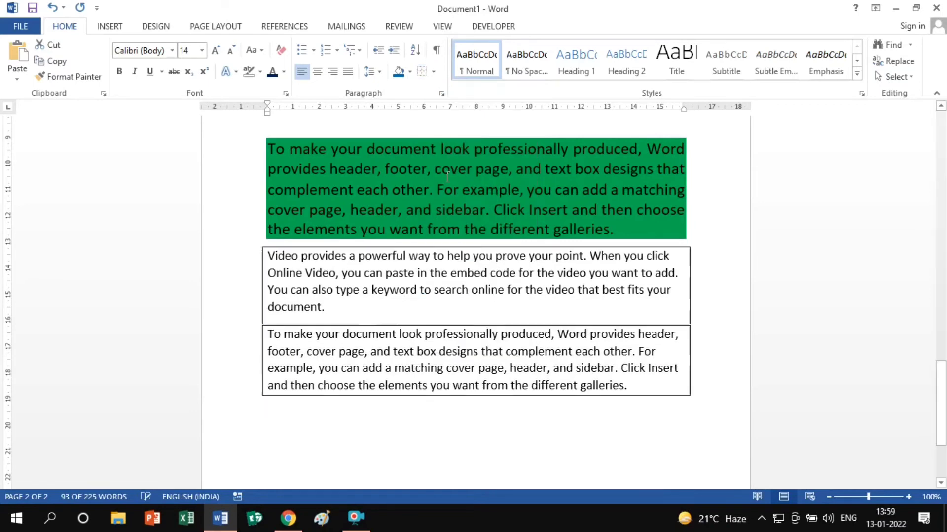
click(456, 273)
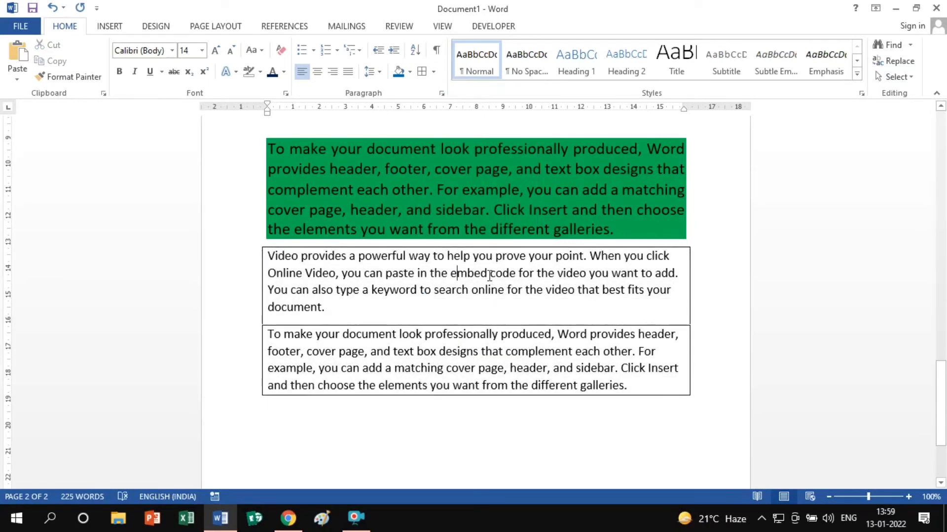
- Toggle the inside vertical border on the "Video provides" paragraph
click(433, 71)
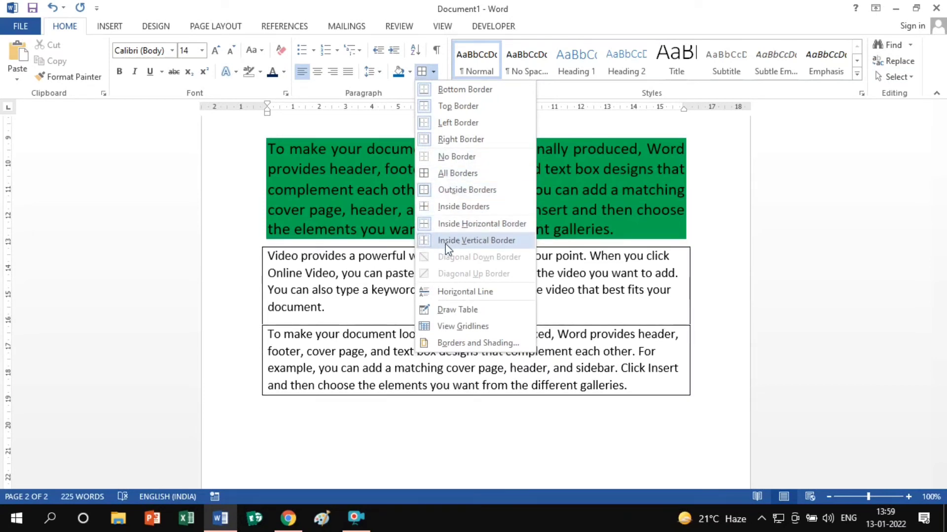
click(468, 245)
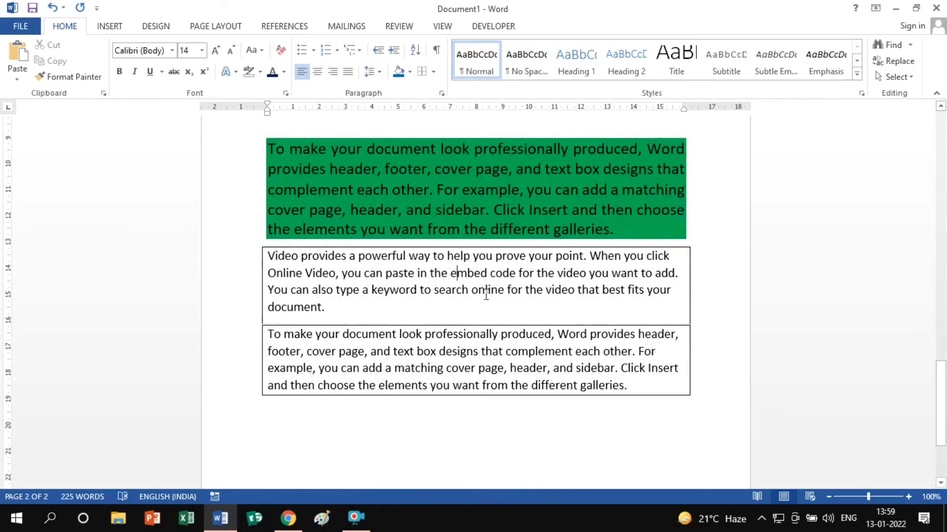
- Remove all borders from the unshaded "Video provides" paragraph
click(434, 72)
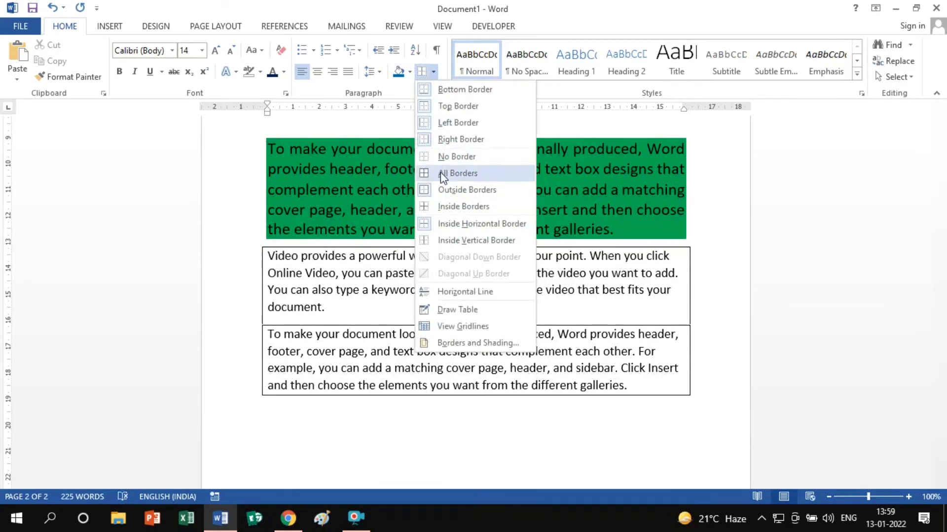
click(444, 156)
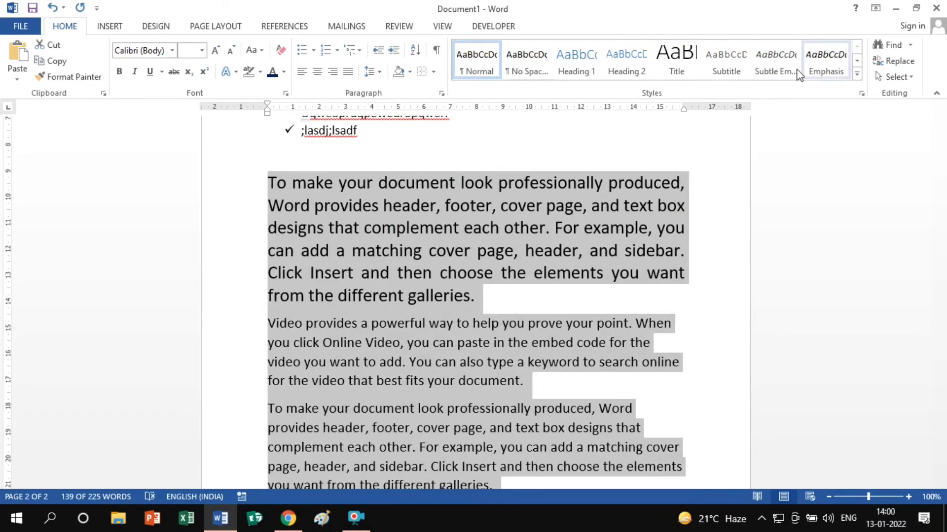
- Apply the Subtle Emphasis style to the three selected paragraphs below the checkmark list and deselect them
click(172, 50)
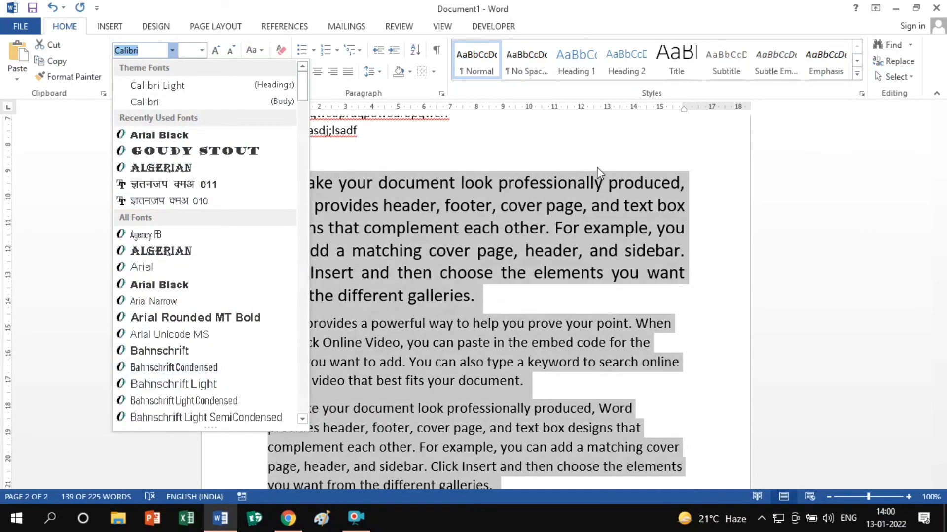
click(527, 204)
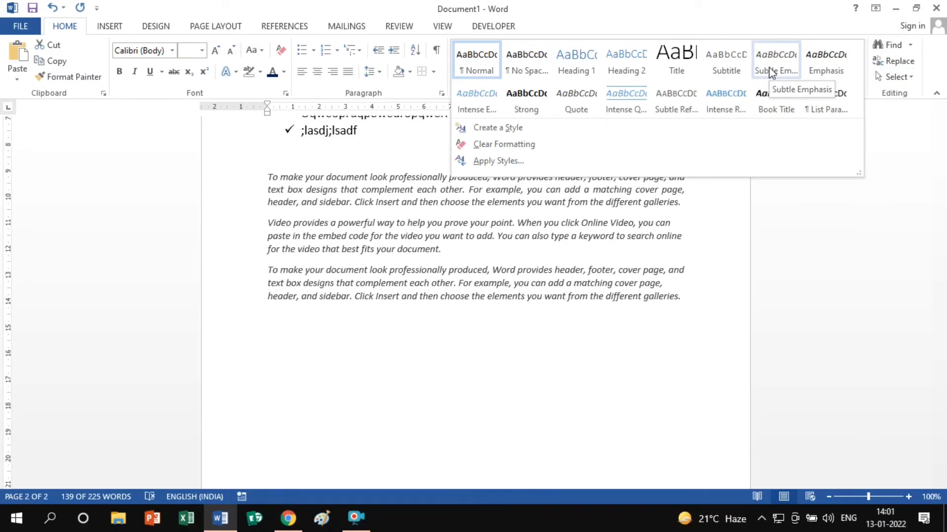
click(776, 64)
click(381, 249)
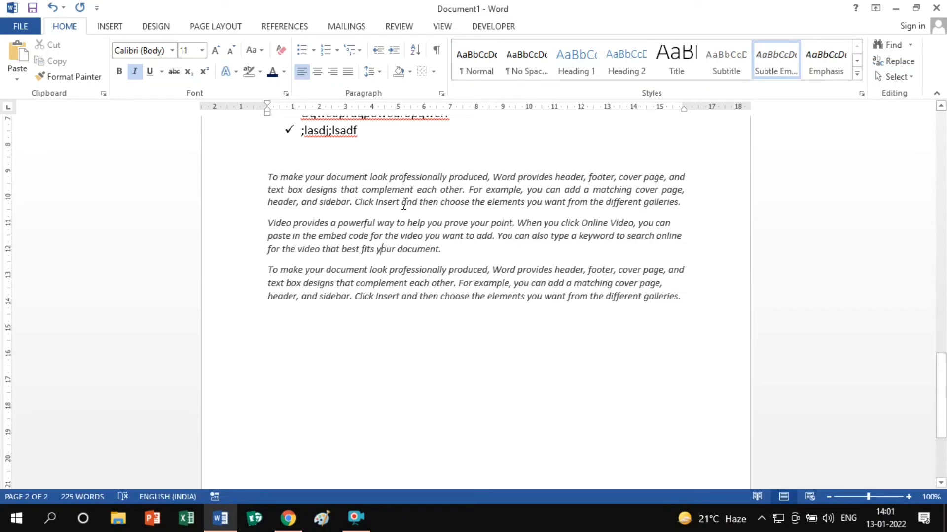
click(857, 74)
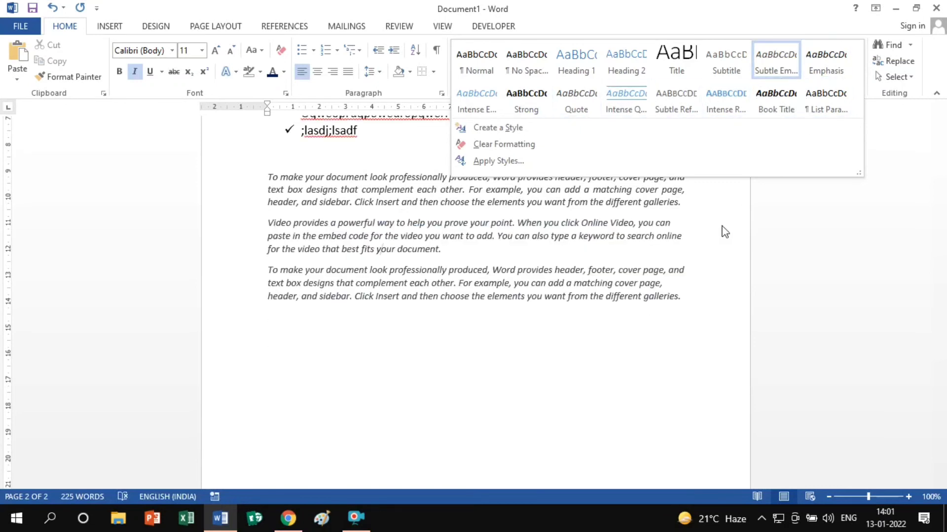
click(459, 271)
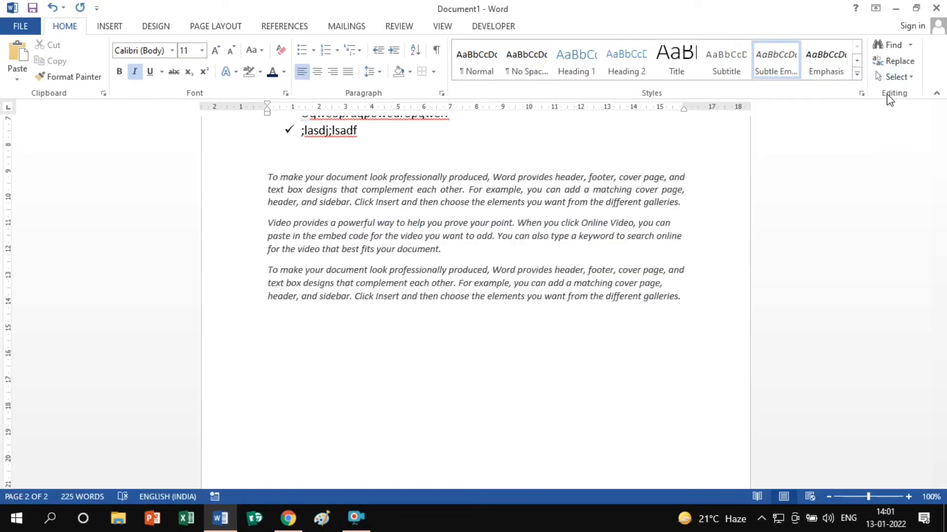
- Search the document for "help", go through the matches and close the search
click(884, 40)
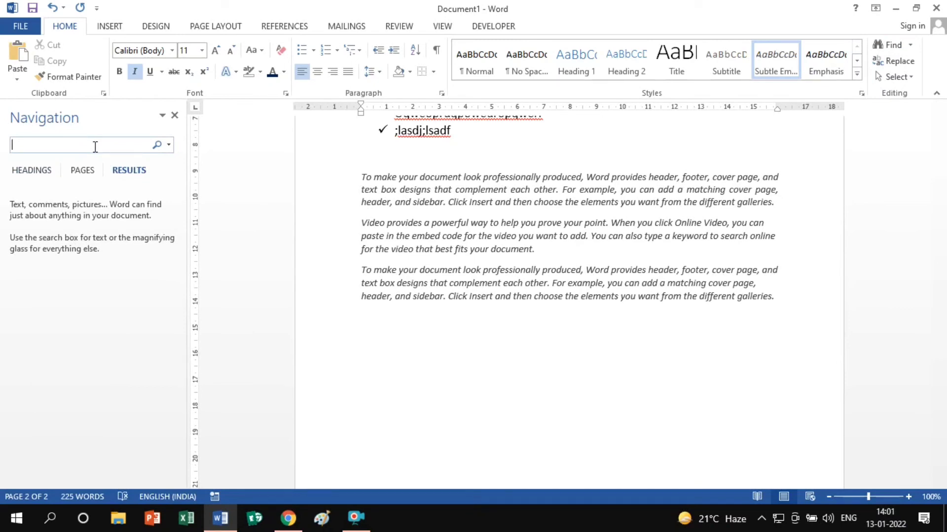
text(help)
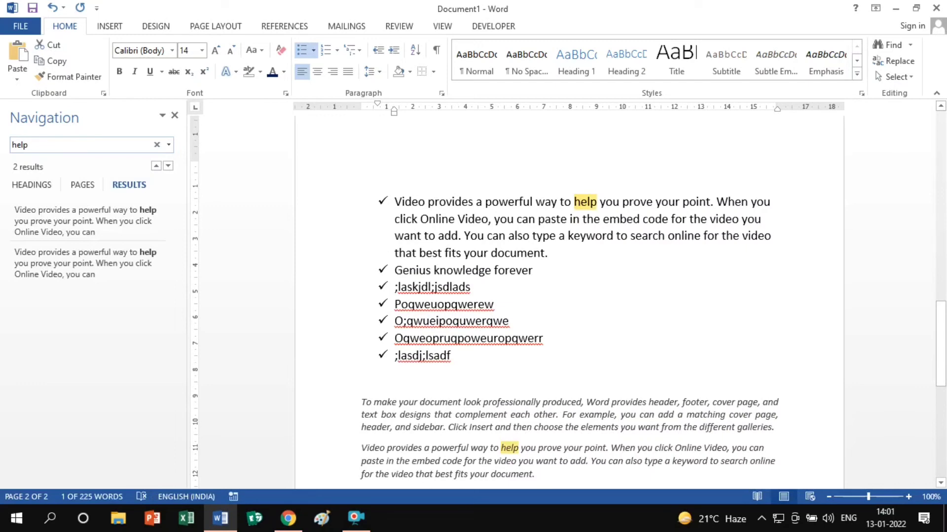
click(168, 166)
click(168, 166)
click(168, 166)
click(168, 166)
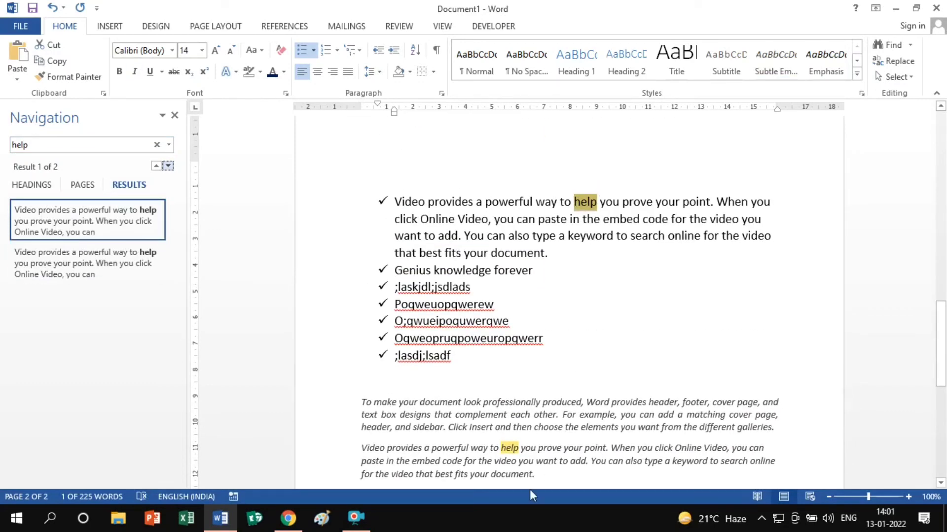
click(174, 116)
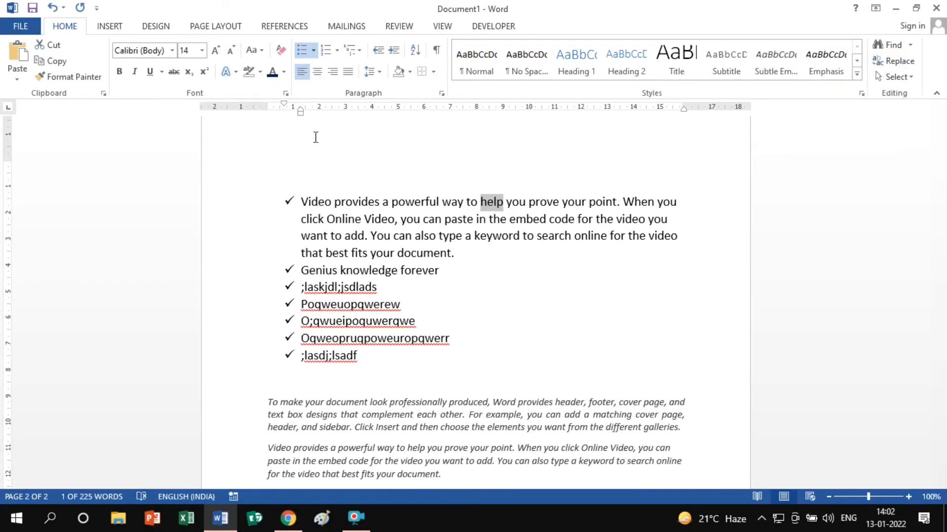
- Enlarge the selected word "help" in the first checkmark list item to 26 points
click(216, 52)
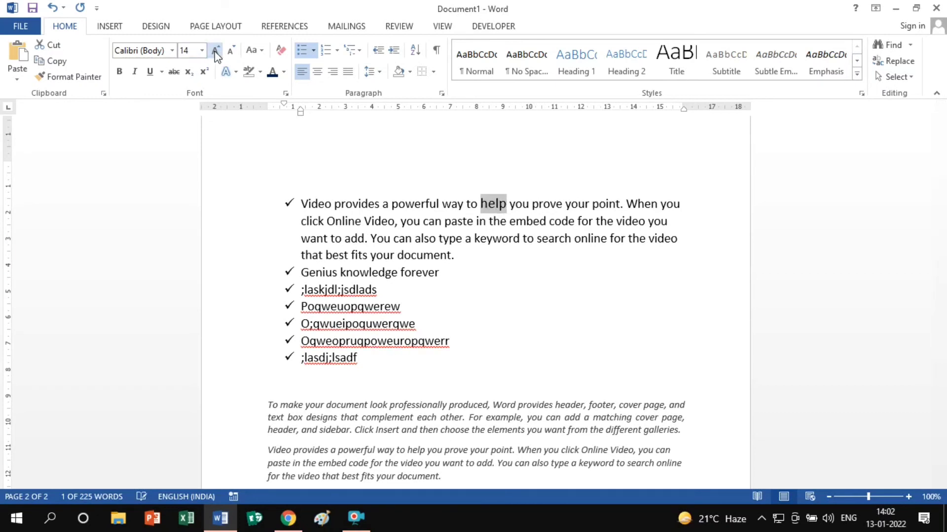
click(215, 52)
click(216, 52)
click(216, 51)
click(215, 52)
click(215, 51)
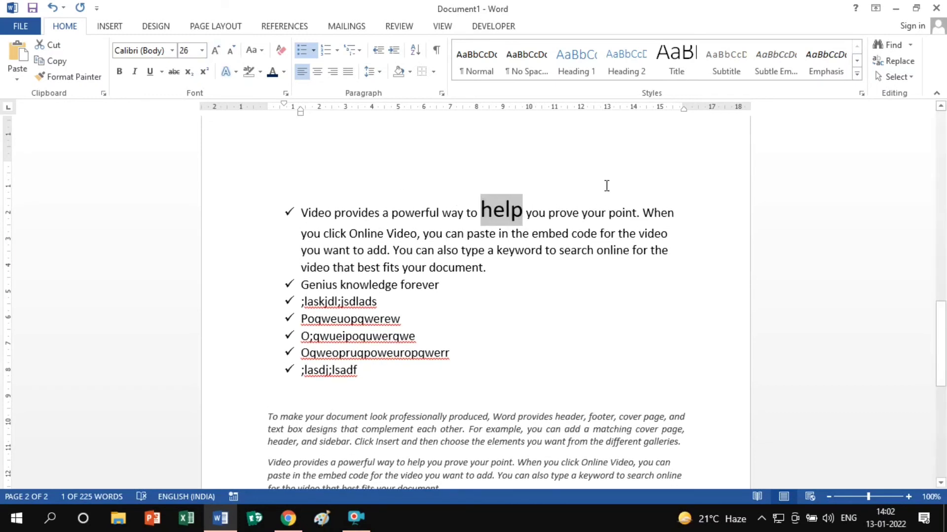
- Use Find and Replace to replace the enlarged "help" in the first list item with "need", and close the dialog
click(893, 62)
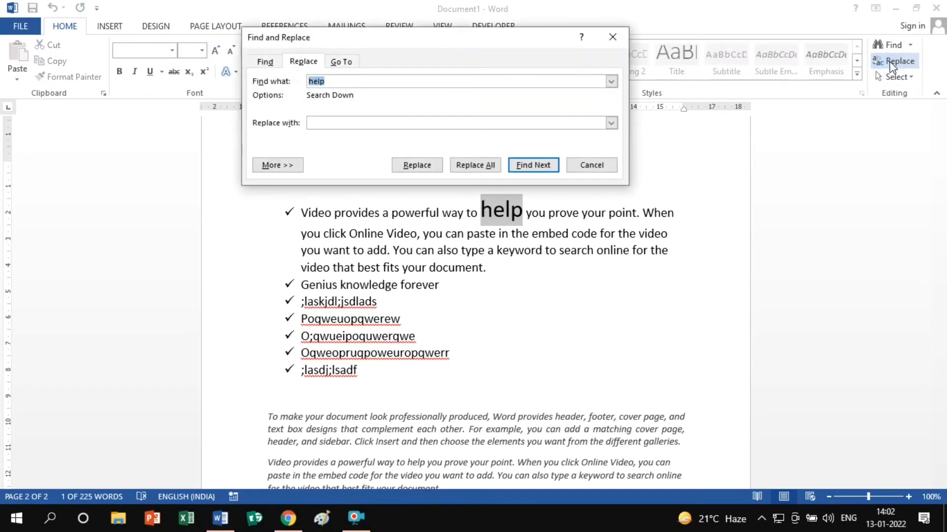
drag(332, 81, 302, 82)
key(Tab)
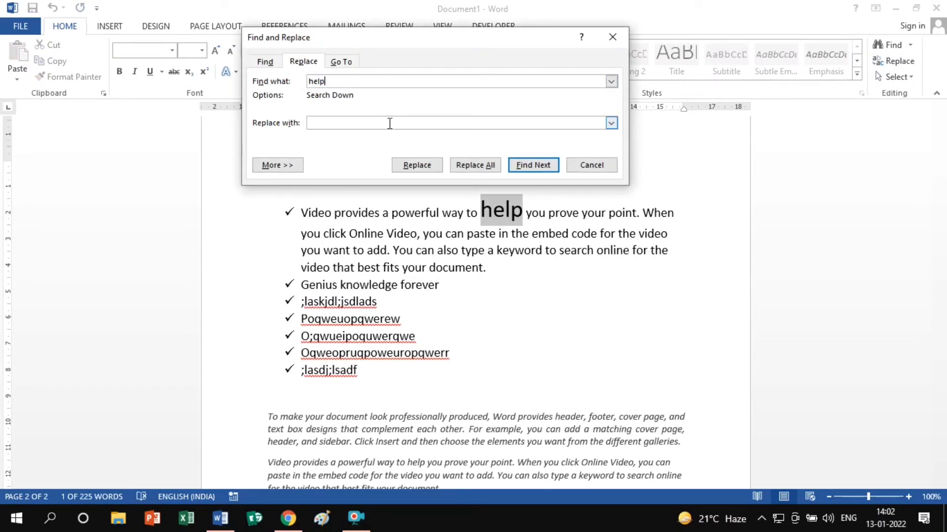
text(need)
click(539, 167)
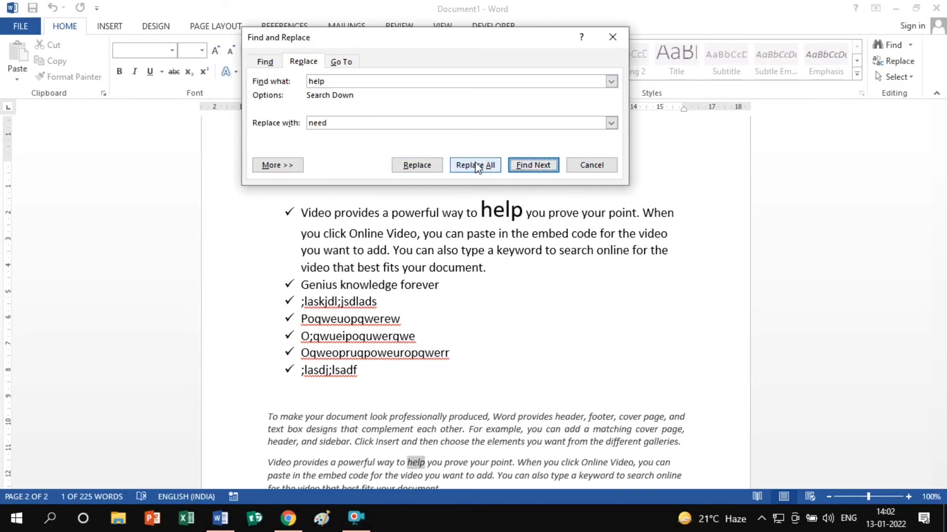
click(538, 167)
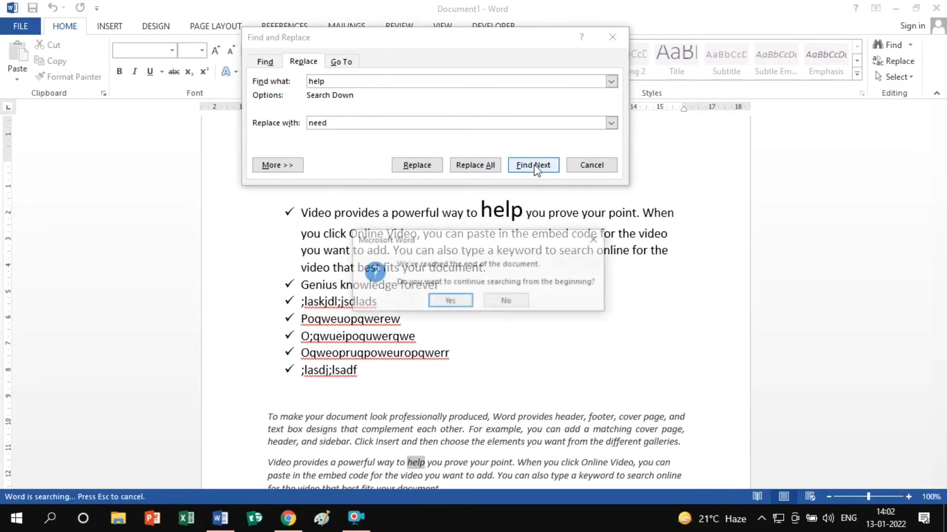
click(444, 301)
click(419, 166)
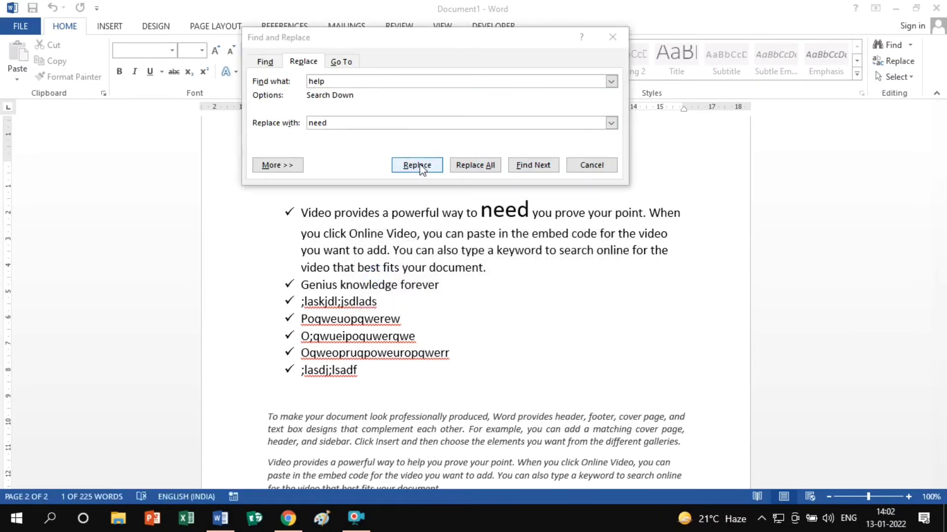
click(482, 298)
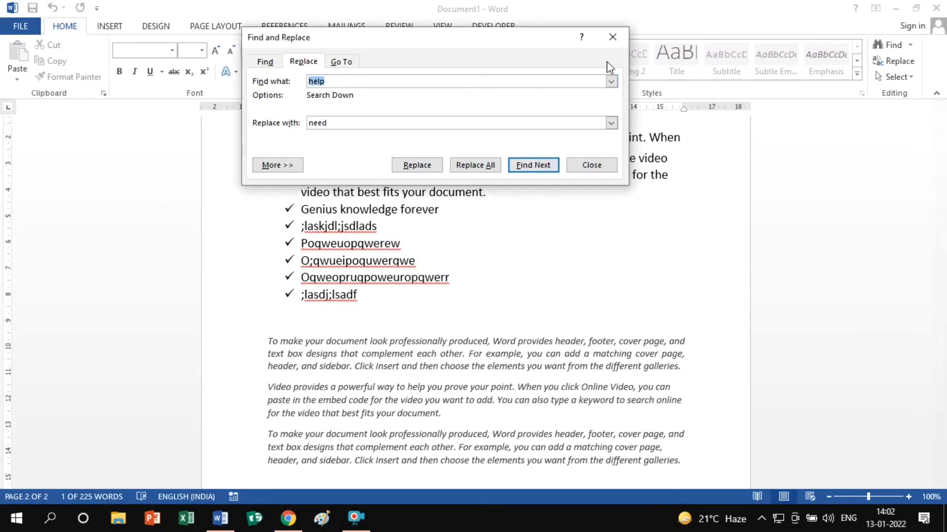
click(612, 37)
scroll(503, 171, up, 1)
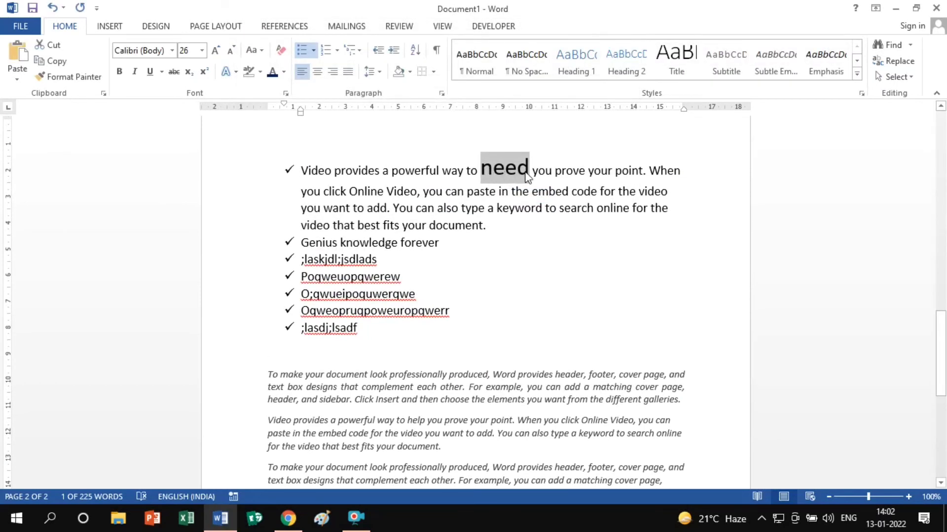
- Select the entire document several times, deselecting it each time, and look at the other selection options
click(911, 77)
click(776, 95)
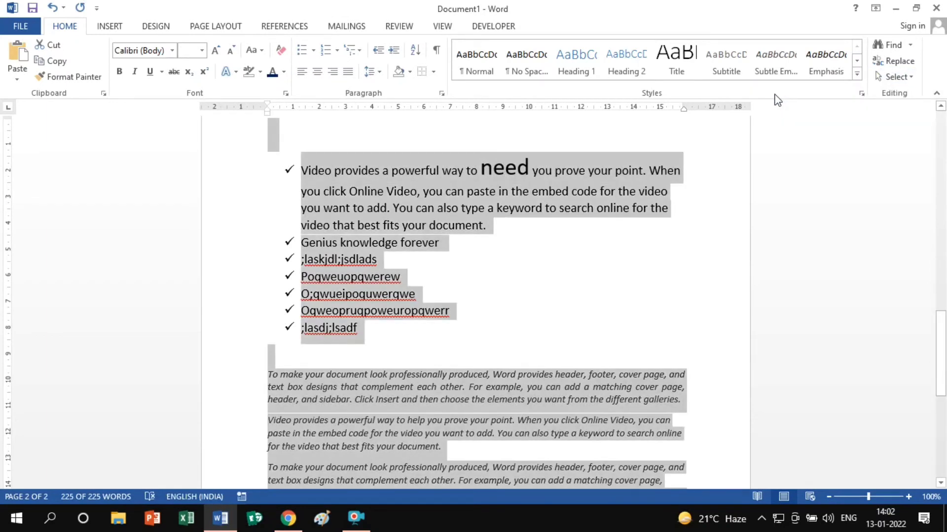
click(712, 217)
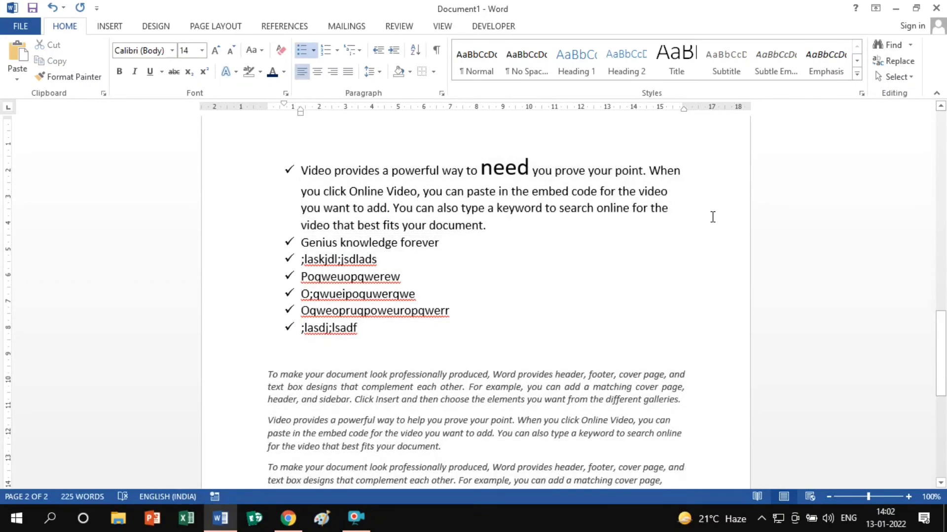
key(ctrl+a)
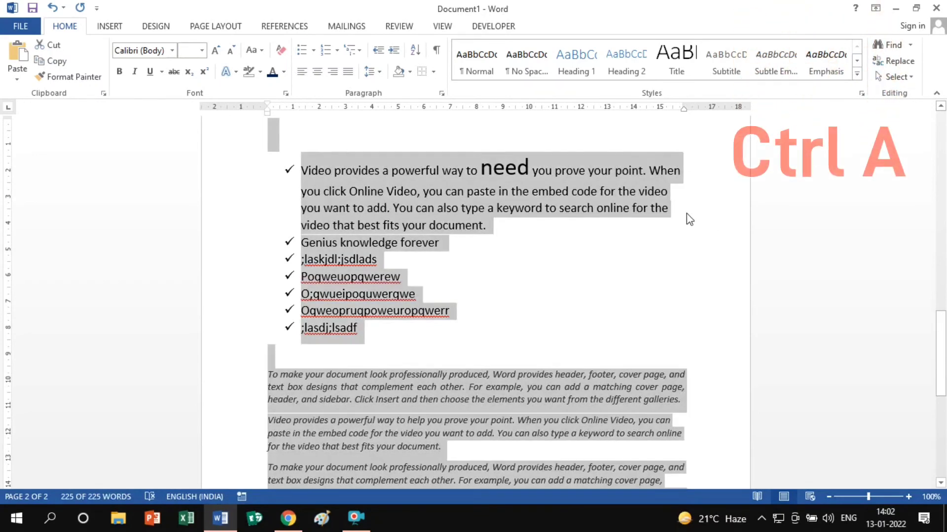
click(910, 77)
click(798, 93)
click(596, 208)
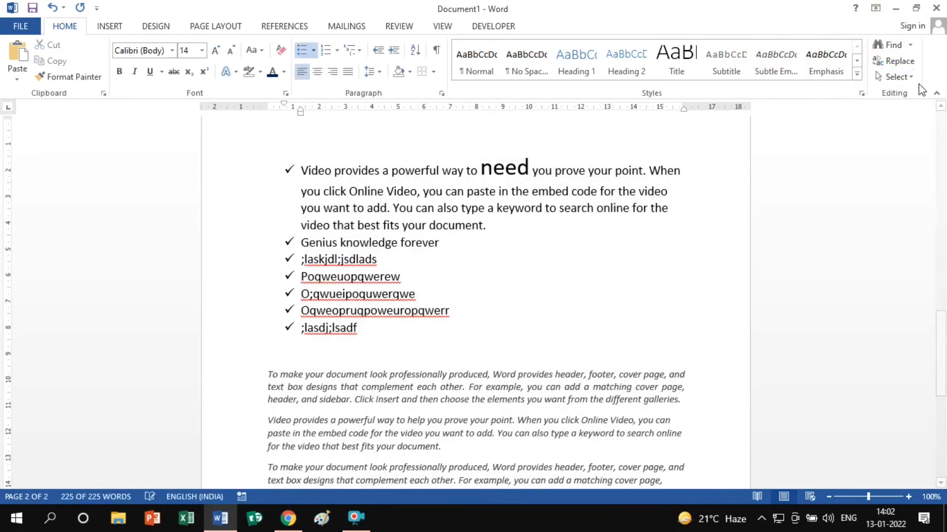
click(910, 77)
click(795, 96)
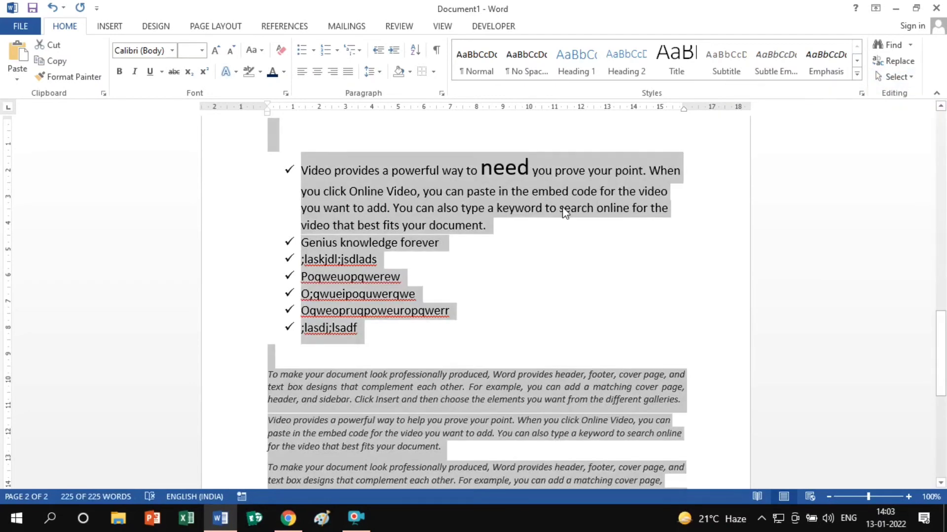
click(563, 210)
scroll(563, 214, down, 1)
scroll(563, 214, up, 2)
click(880, 76)
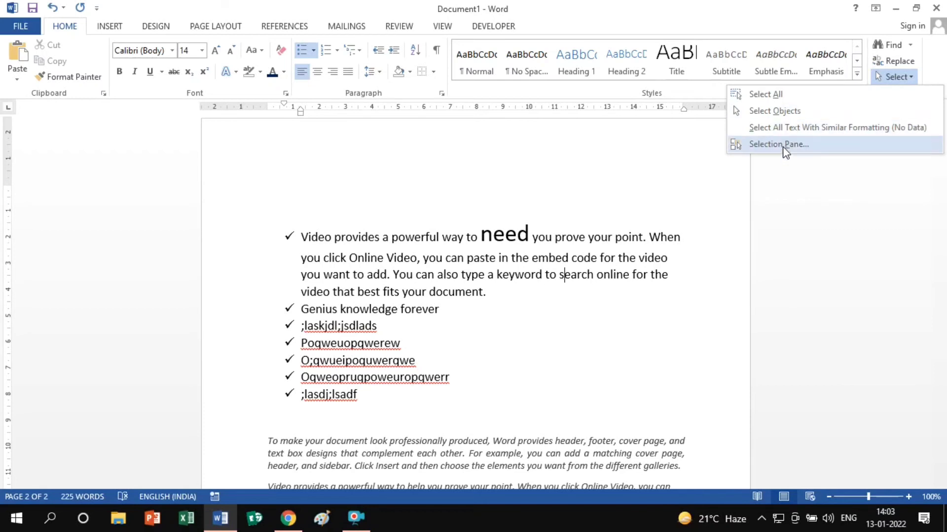
click(621, 206)
- Insert an empty line below the red "Computer computer" line on the first page
scroll(617, 202, up, 15)
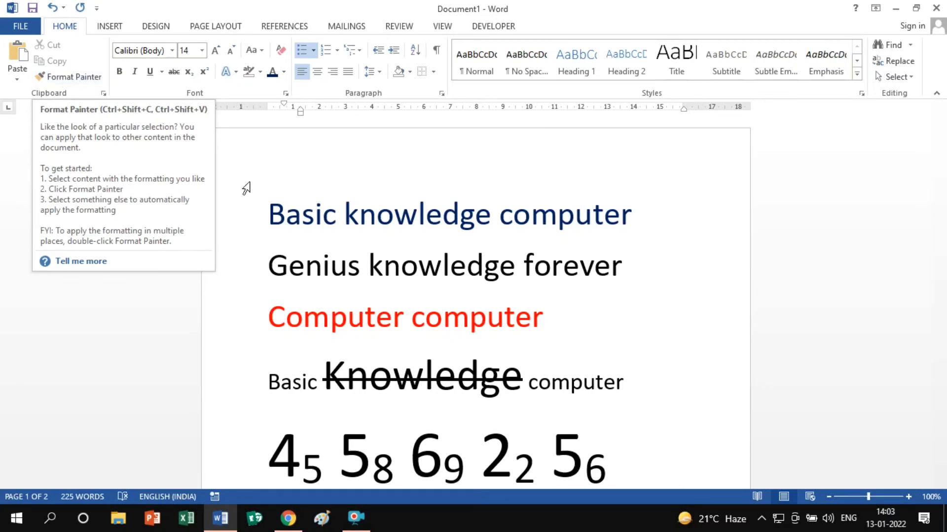
click(574, 296)
key(Return)
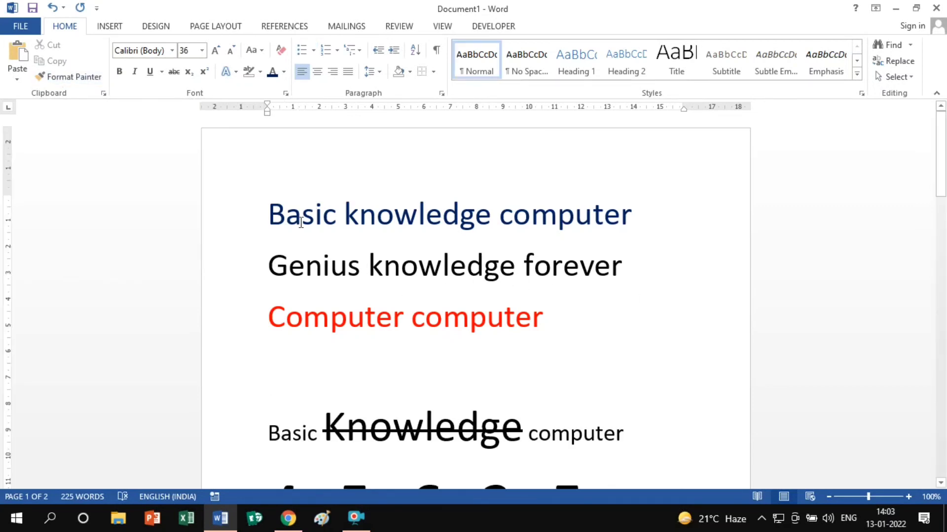
- Select the "Basic knowledge computer" and "Genius knowledge forever" lines in turn, and clear the selection
drag(267, 214, 598, 237)
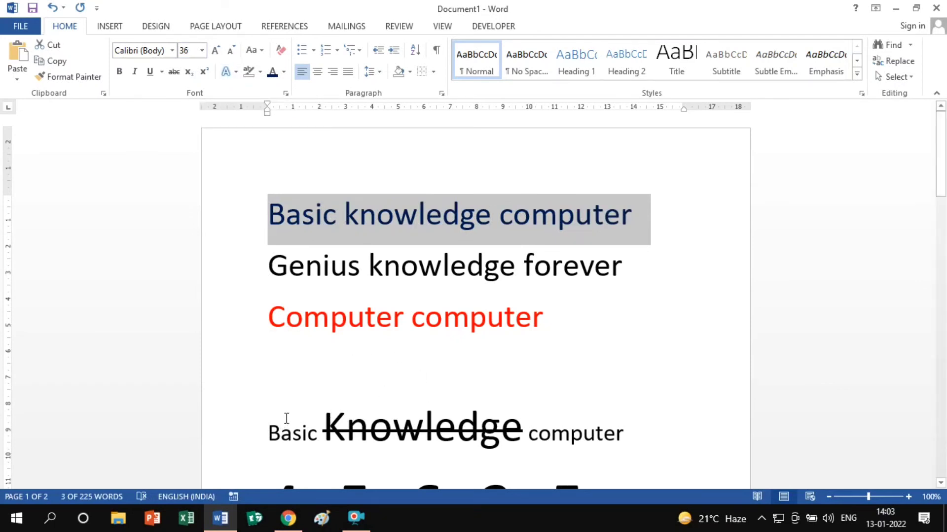
click(269, 266)
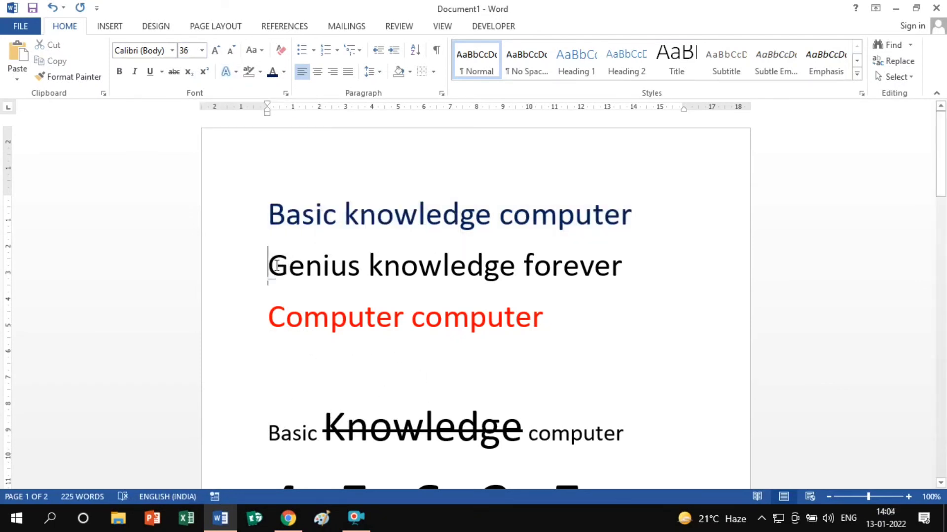
drag(268, 266, 586, 276)
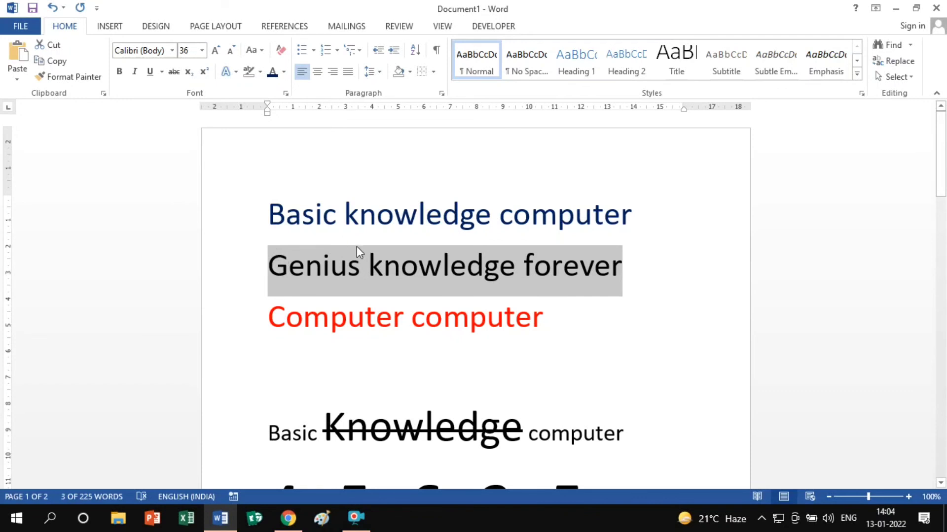
click(366, 261)
drag(269, 266, 584, 276)
drag(288, 212, 511, 236)
click(396, 220)
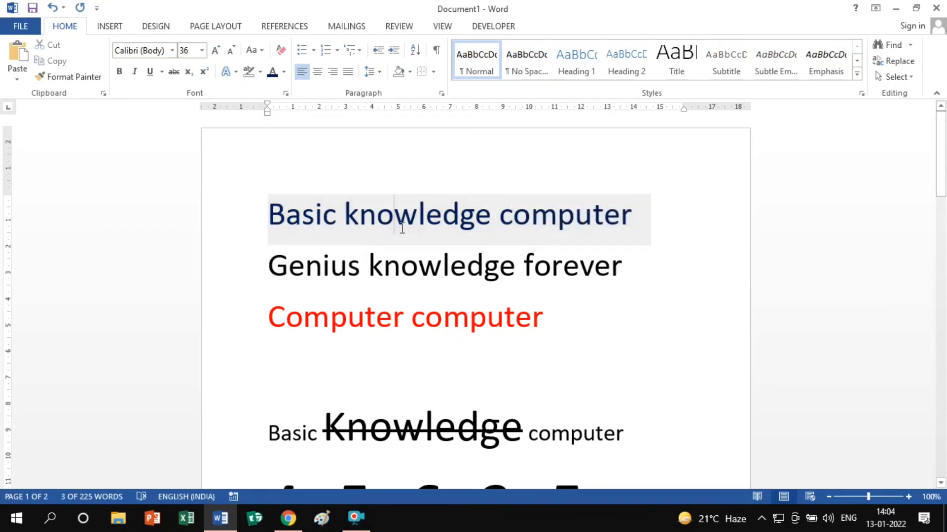
- Enlarge the word "knowledge" in the blue "Basic knowledge computer" line
drag(344, 217, 490, 218)
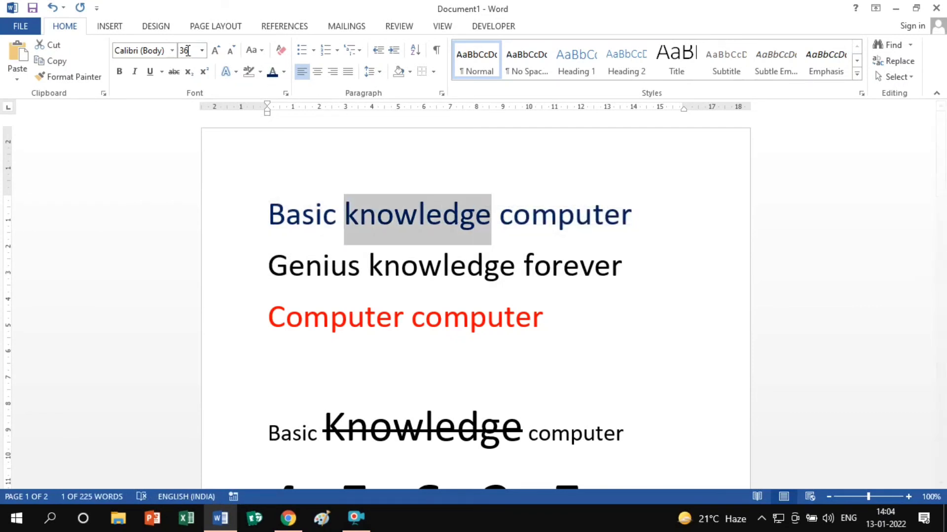
click(215, 51)
click(215, 56)
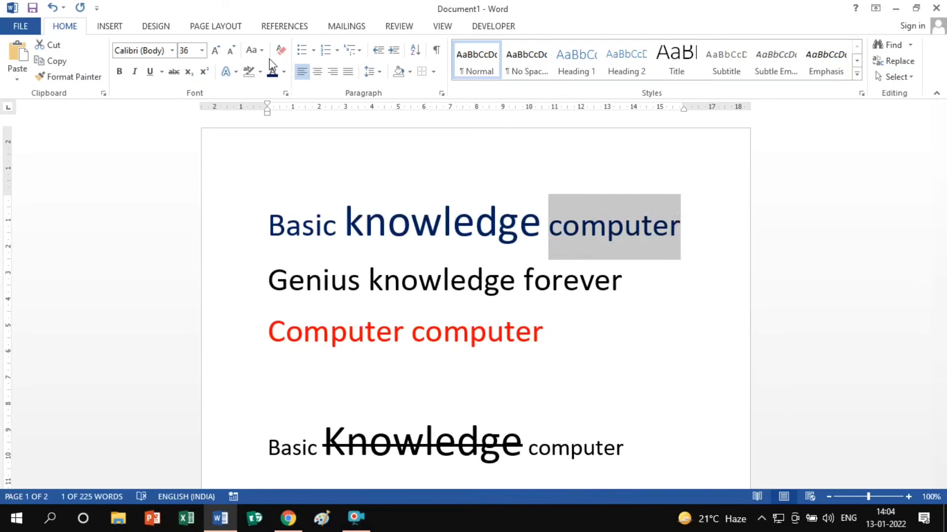
- Colour the word "computer" red in the "Basic knowledge computer" line at the start of the document
click(284, 73)
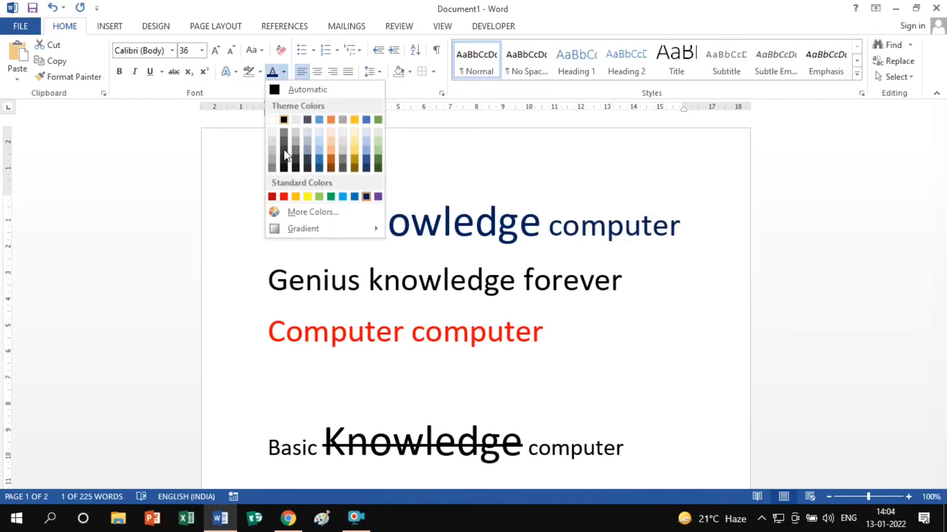
click(280, 197)
- Shrink the word "Basic" in the first line to 24 pt and highlight it in yellow
drag(336, 227, 266, 227)
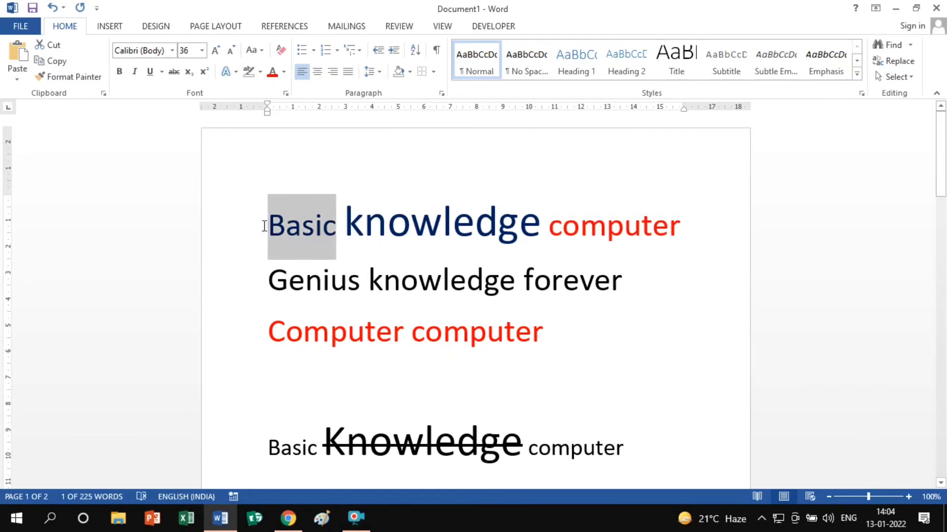
click(230, 51)
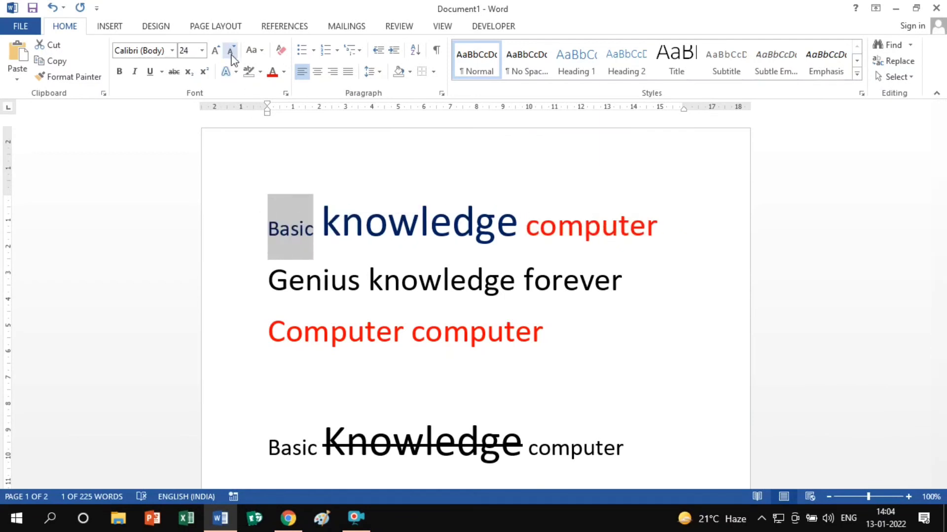
click(269, 227)
drag(313, 227, 272, 221)
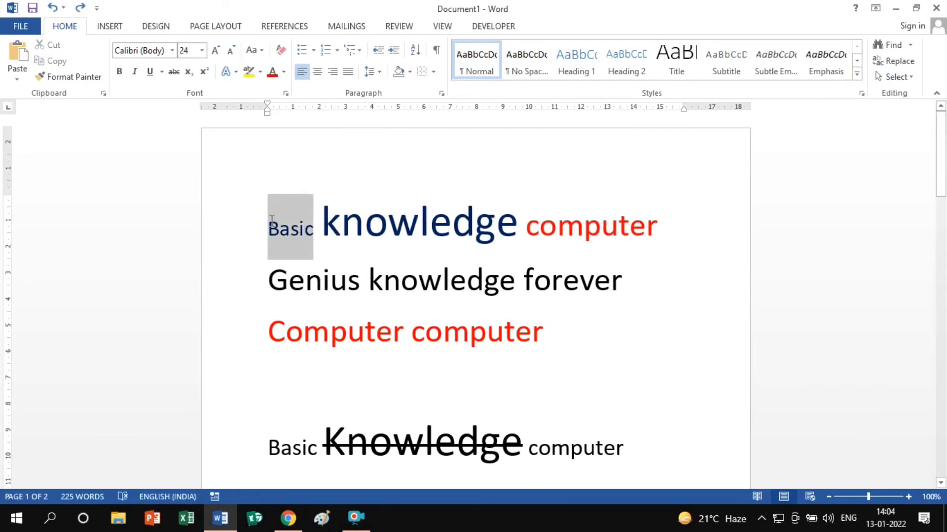
click(260, 72)
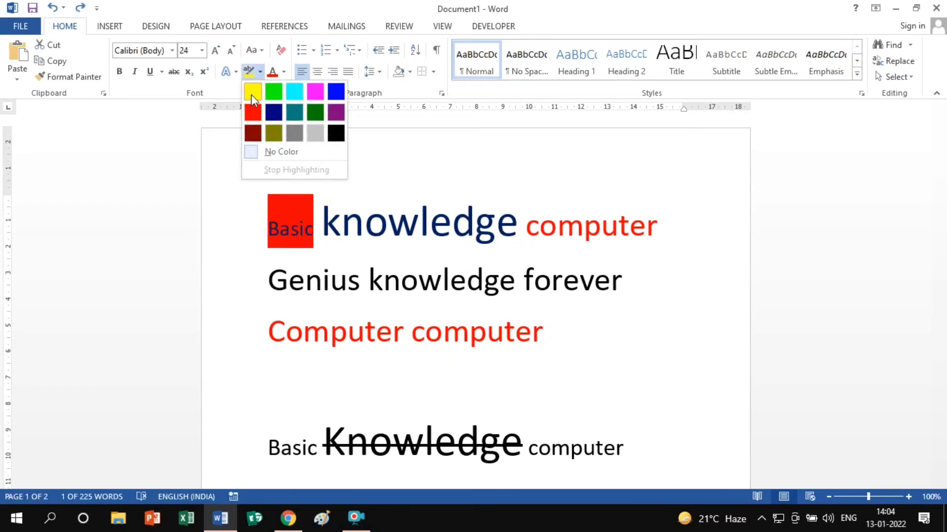
click(252, 91)
- Apply strikethrough to the blue word "knowledge" in the first line
click(322, 227)
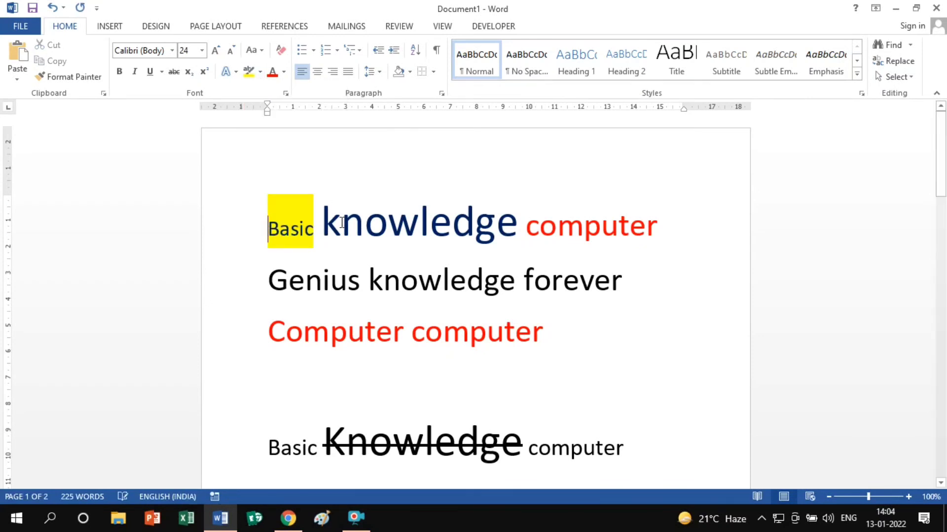
click(471, 242)
drag(323, 227, 517, 227)
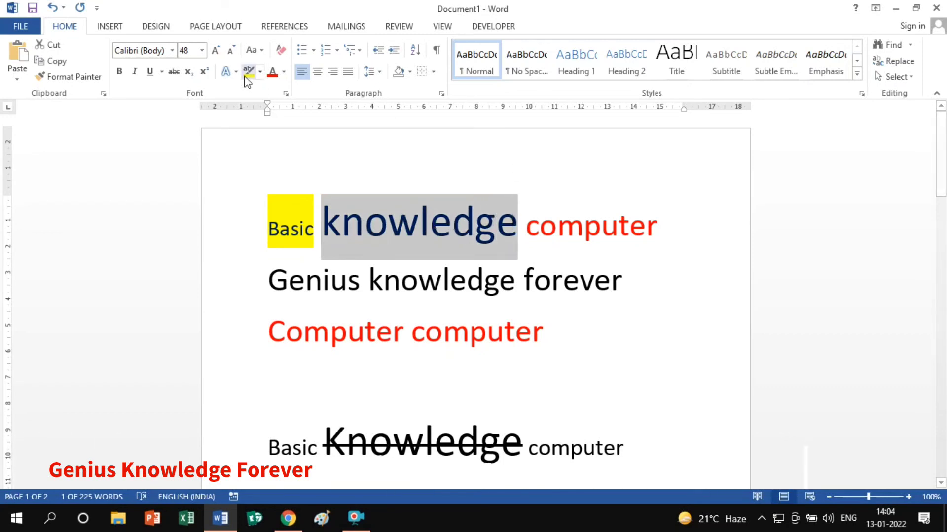
click(173, 71)
click(420, 279)
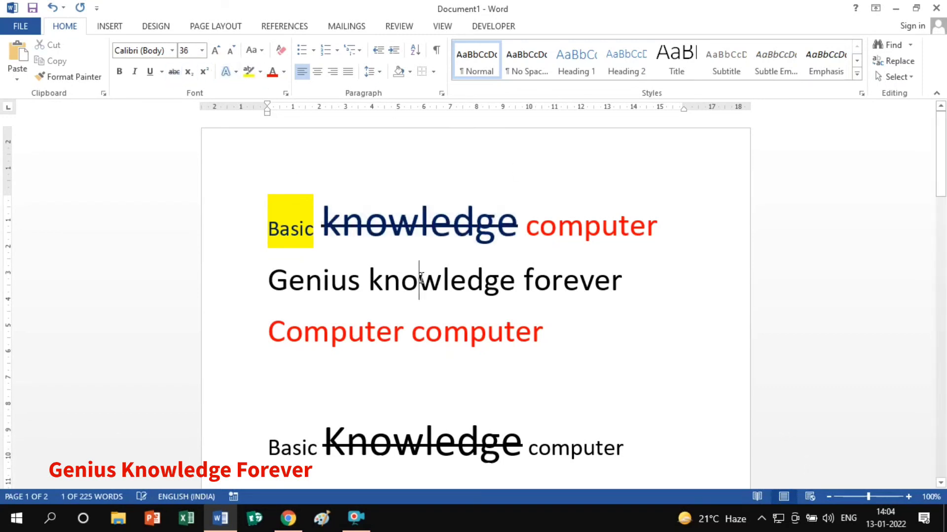
- Select the formatted first line and the plain "Genius knowledge forever" line in turn to compare them
triple_click(597, 230)
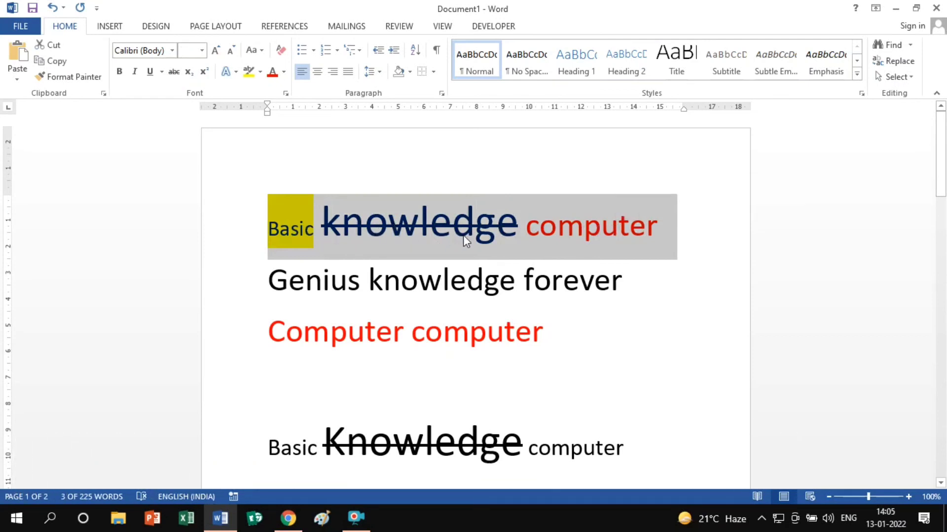
click(526, 236)
drag(272, 283, 644, 301)
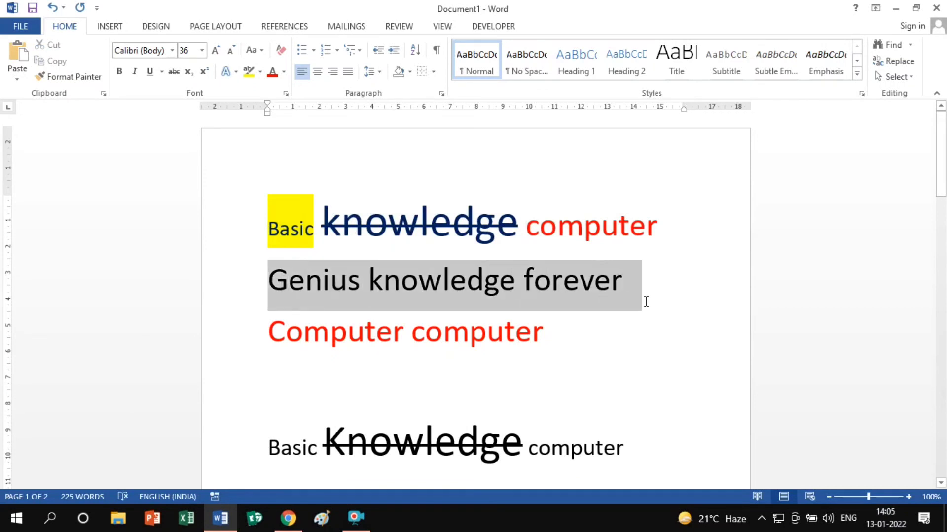
click(302, 223)
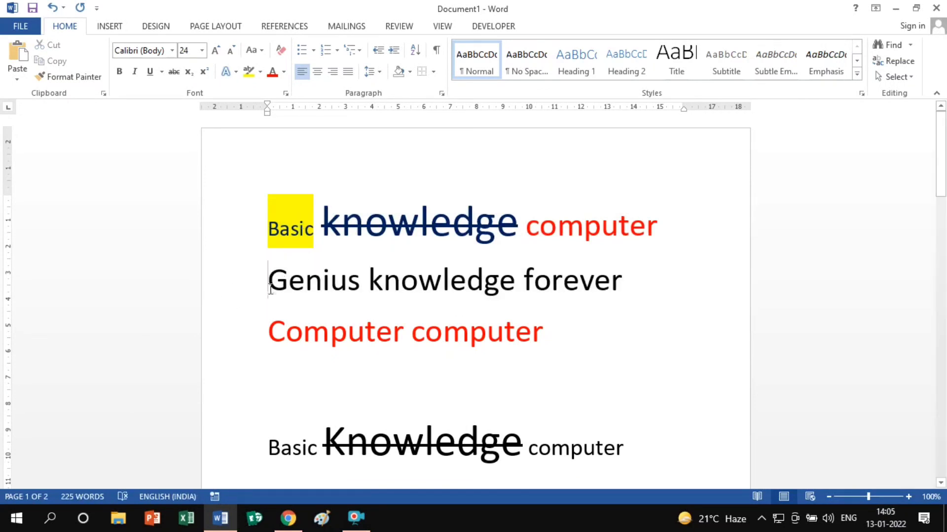
drag(270, 288, 629, 277)
- Copy the formatting of "knowledge" in the first line to "knowledge" in the second line with Format Painter
click(324, 223)
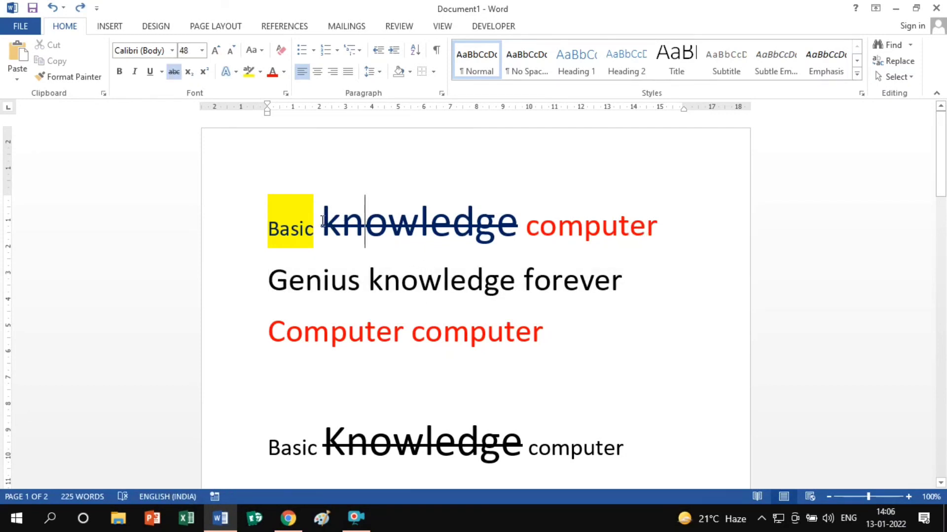
drag(322, 220, 518, 223)
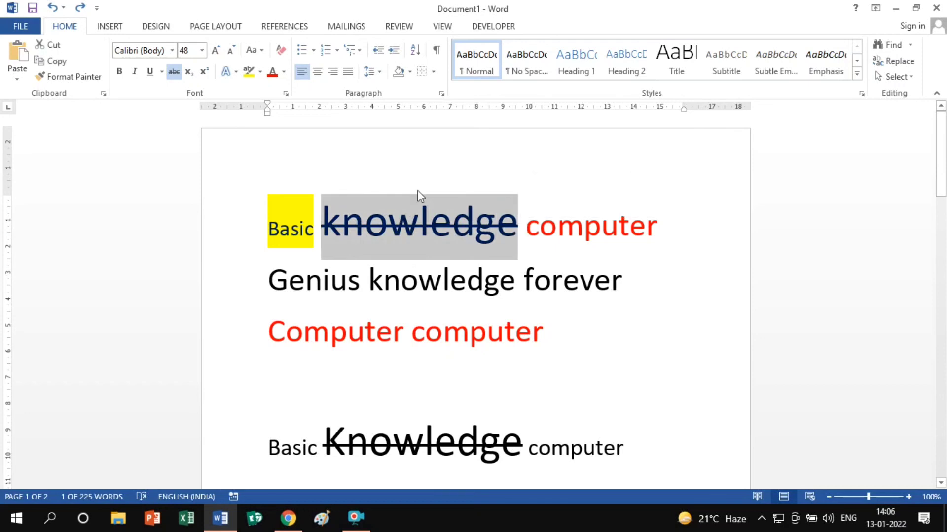
click(64, 77)
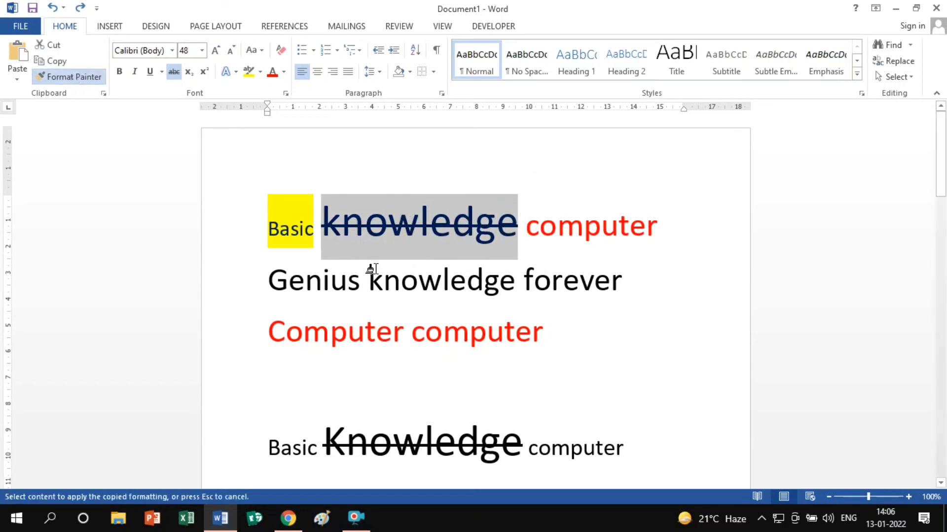
drag(367, 277, 517, 277)
- Copy the formatting of the highlighted word "Basic" to the word "Genius" with Format Painter
click(270, 227)
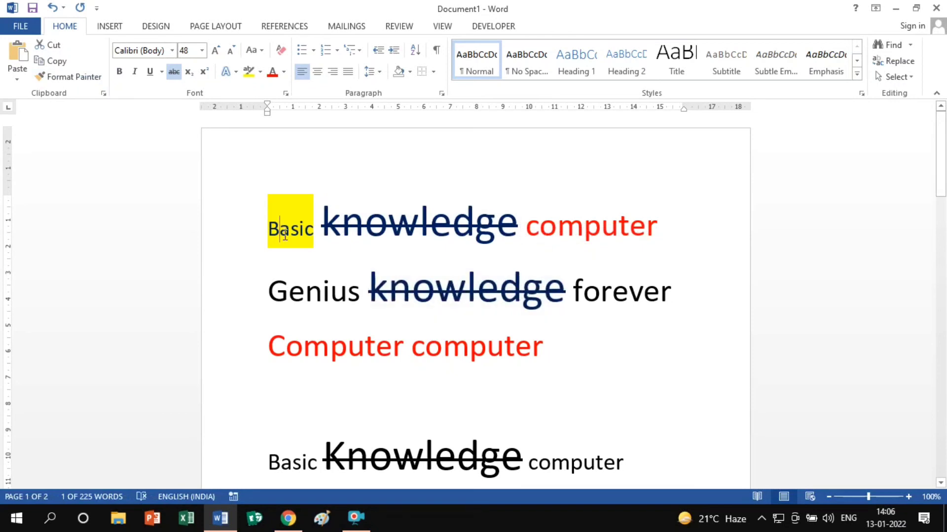
drag(264, 226, 318, 233)
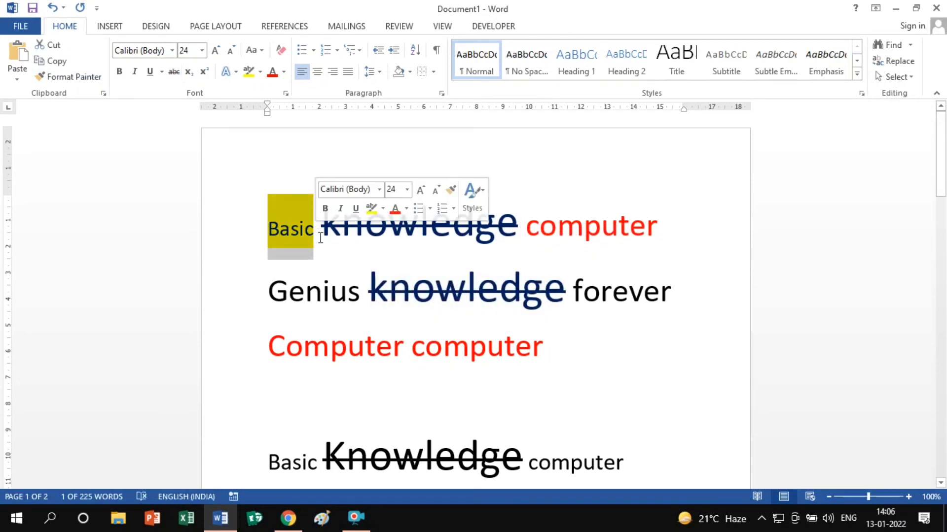
click(67, 79)
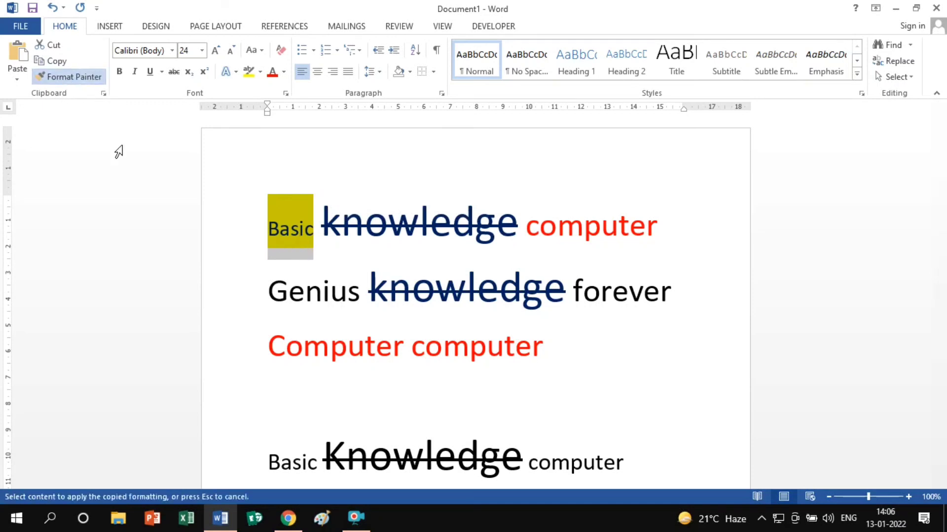
drag(267, 288, 359, 295)
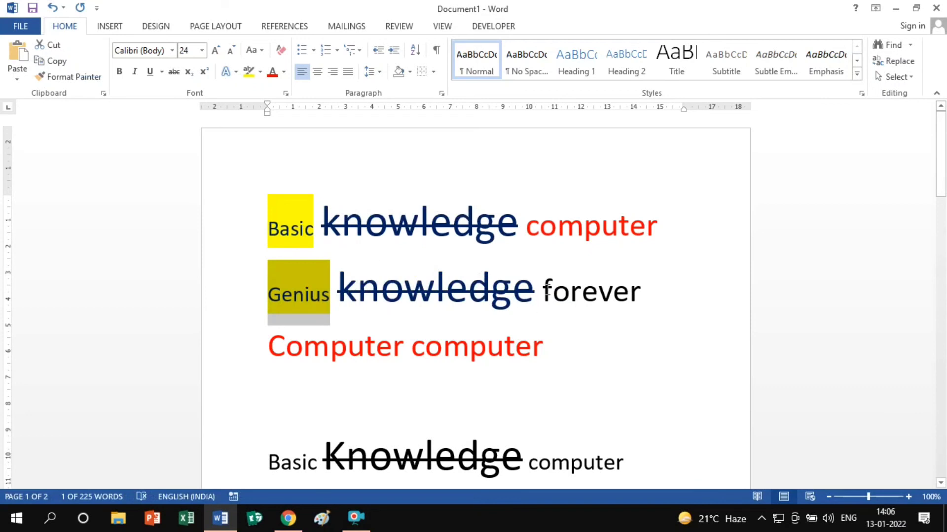
click(541, 220)
- Enlarge the red word "computer" in the first line to 72 pt
click(519, 222)
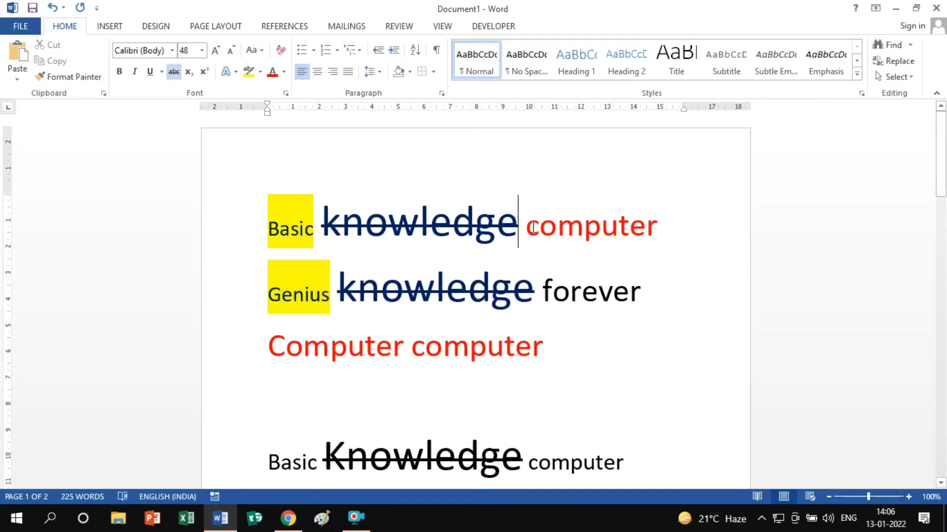
click(525, 227)
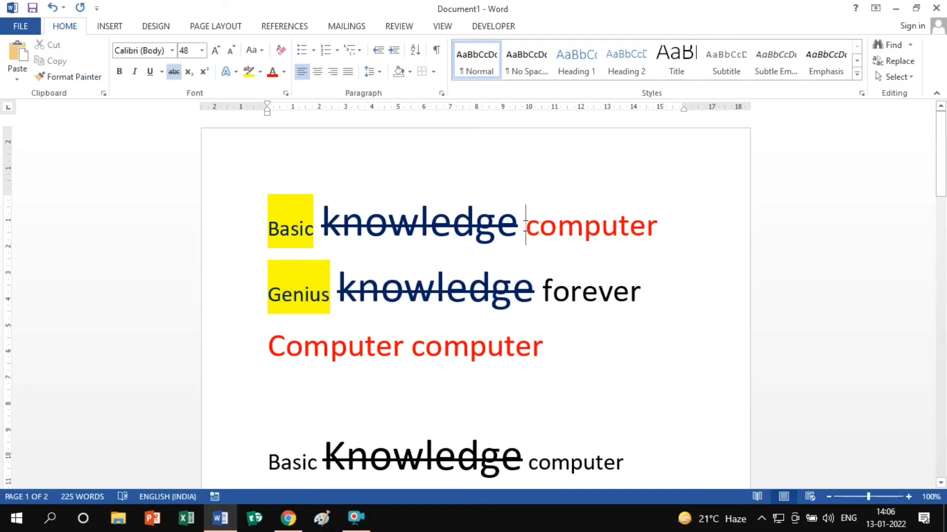
click(215, 50)
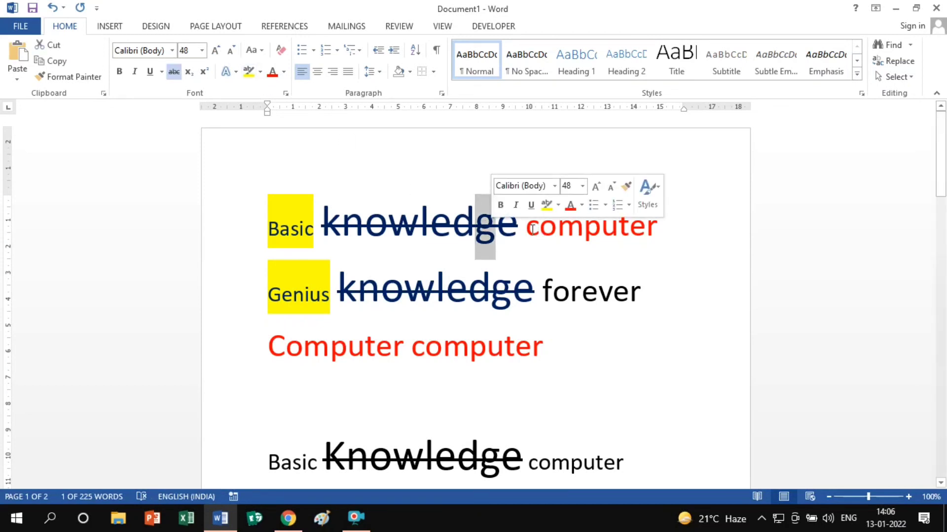
drag(525, 227, 658, 231)
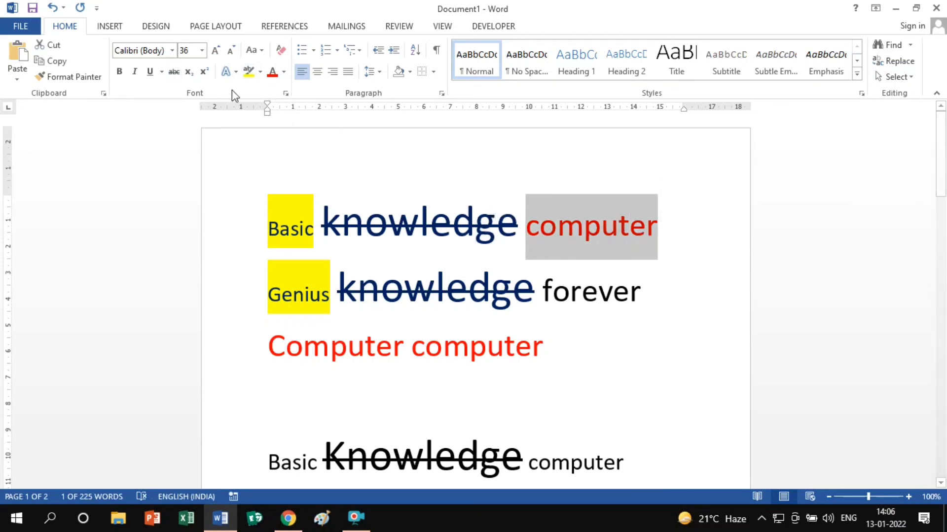
click(215, 50)
click(535, 354)
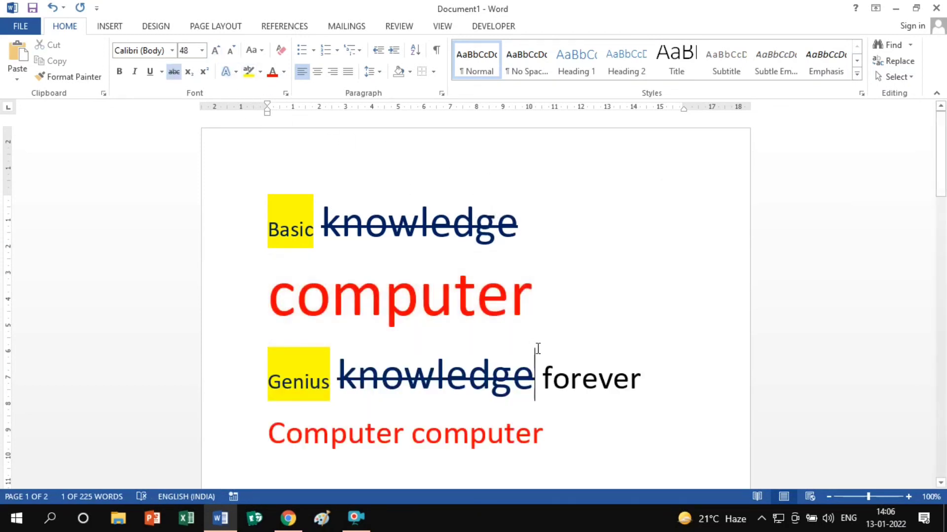
- Copy the formatting of the large red word "computer" to the word "forever" with Format Painter, and clear the selection
drag(543, 382, 617, 394)
drag(269, 301, 534, 308)
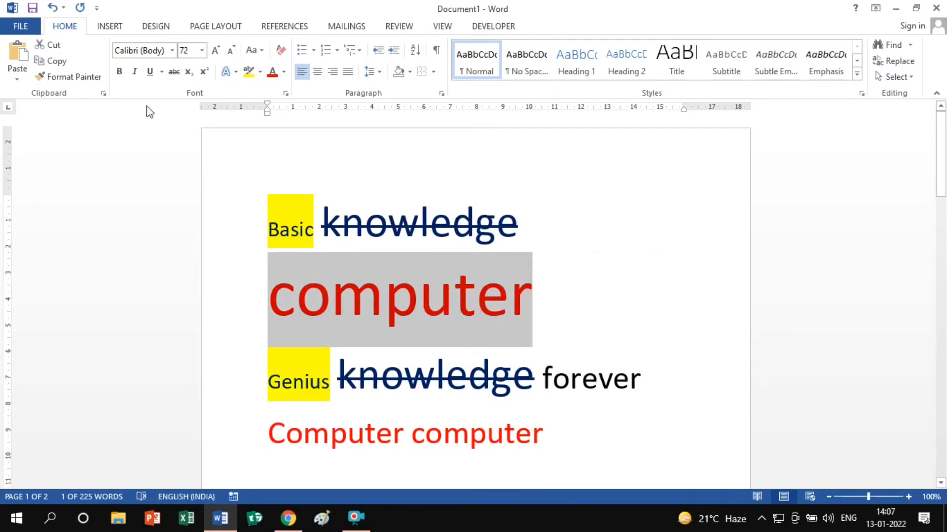
click(78, 78)
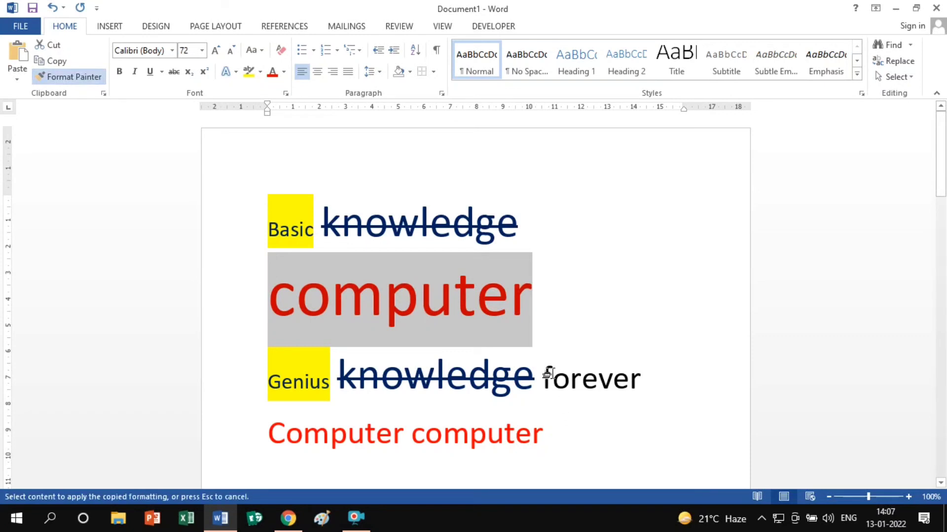
mouse_move(543, 374)
mouse_down()
mouse_move(632, 375)
mouse_move(643, 388)
mouse_up()
scroll(390, 367, down, 2)
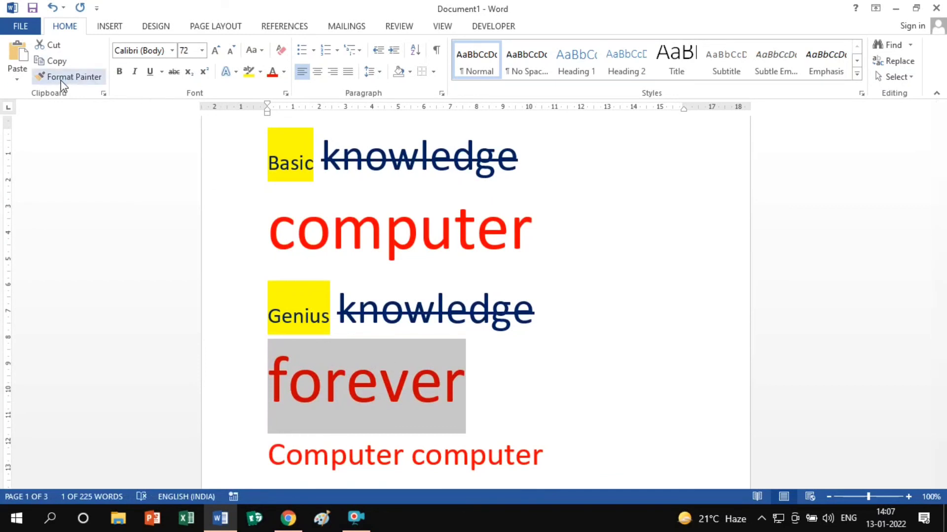
click(577, 291)
scroll(421, 293, up, 2)
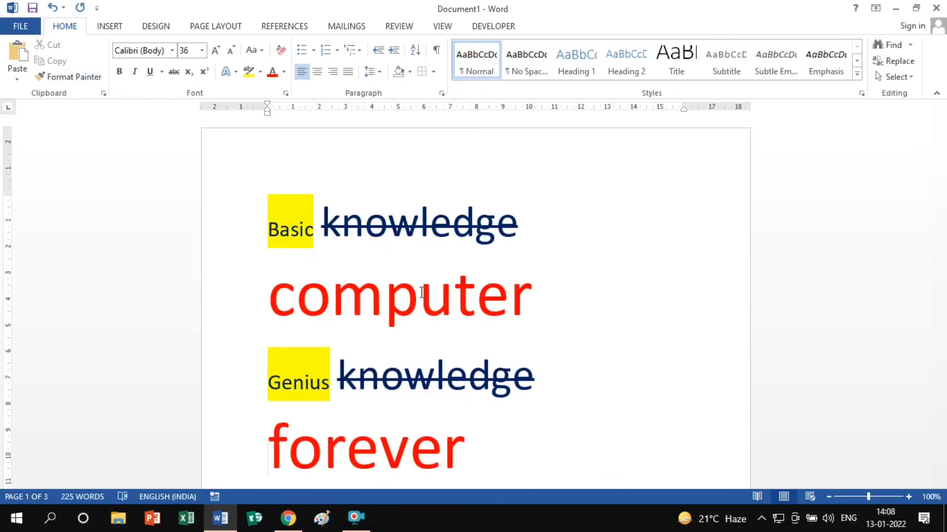